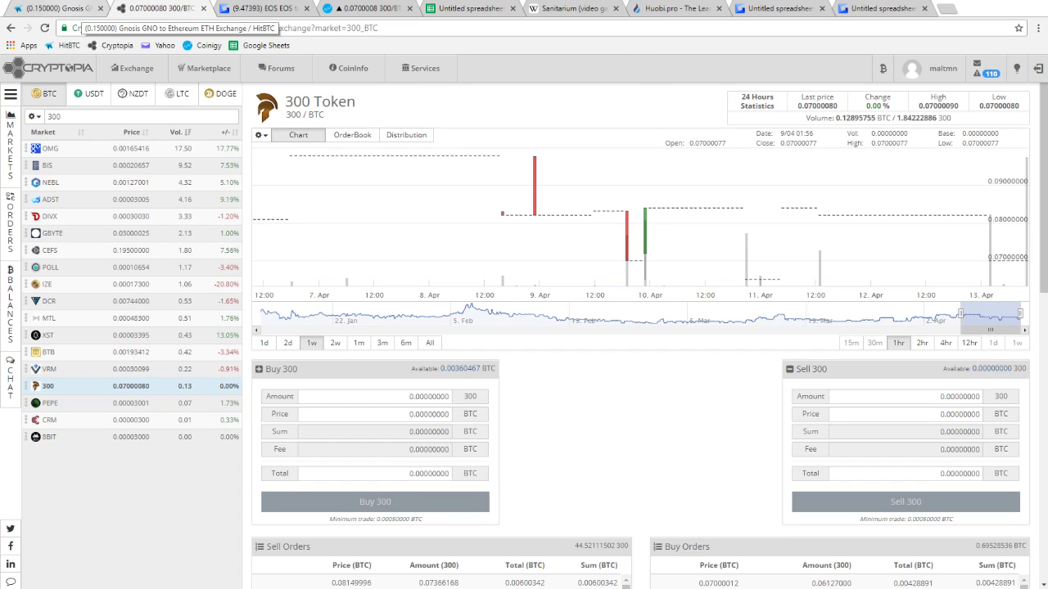
Place the Coinigy tab ahead of all other open tabs and view the HitBTC GNO/ETH and Cryptopia 300/BTC markets alongside it
click(82, 8)
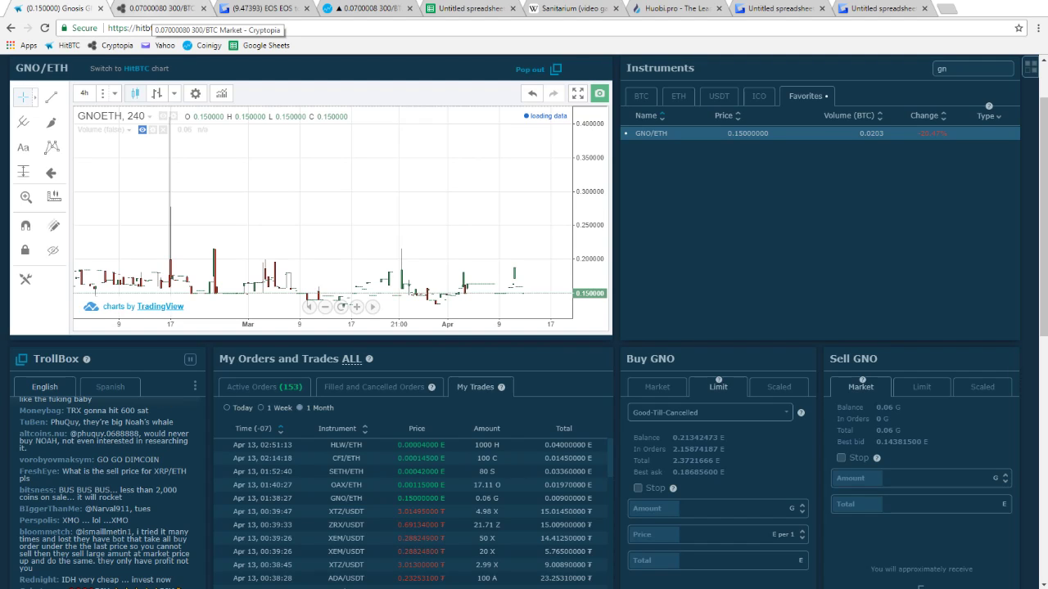
click(155, 10)
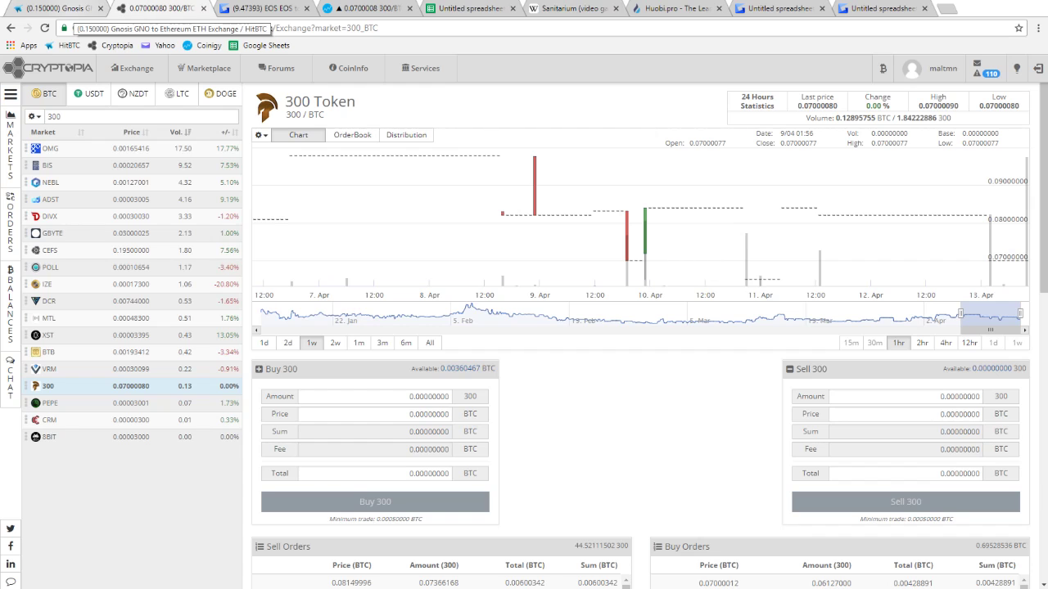
drag(360, 8, 57, 8)
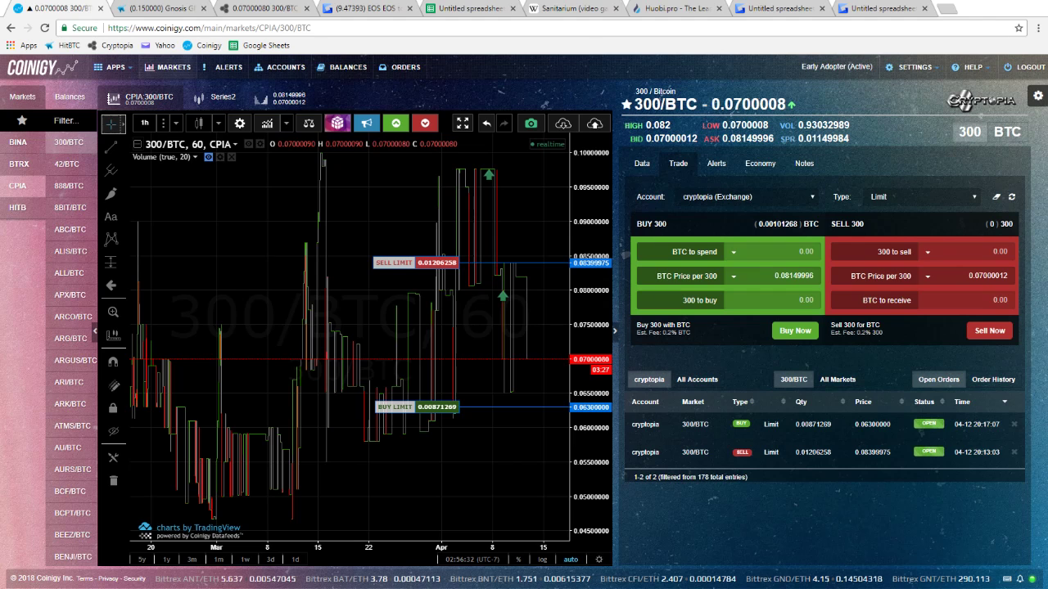
click(160, 8)
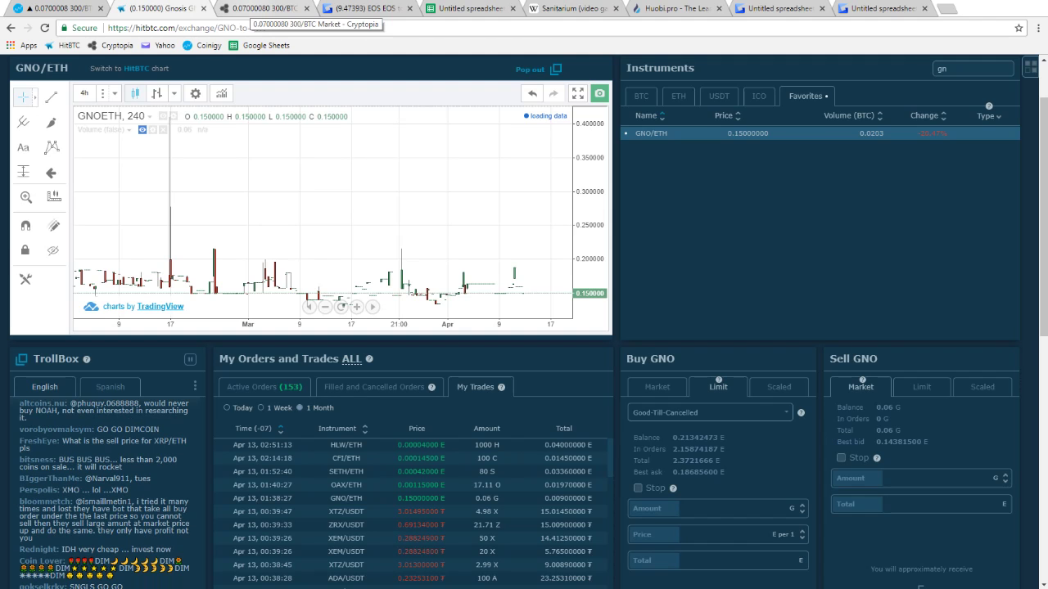
click(261, 8)
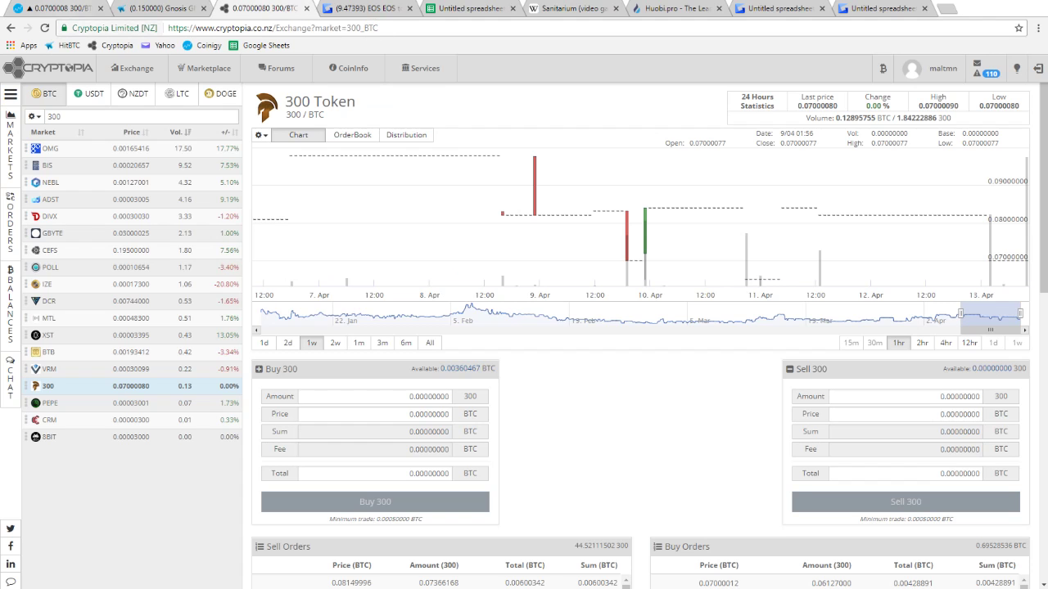
click(65, 8)
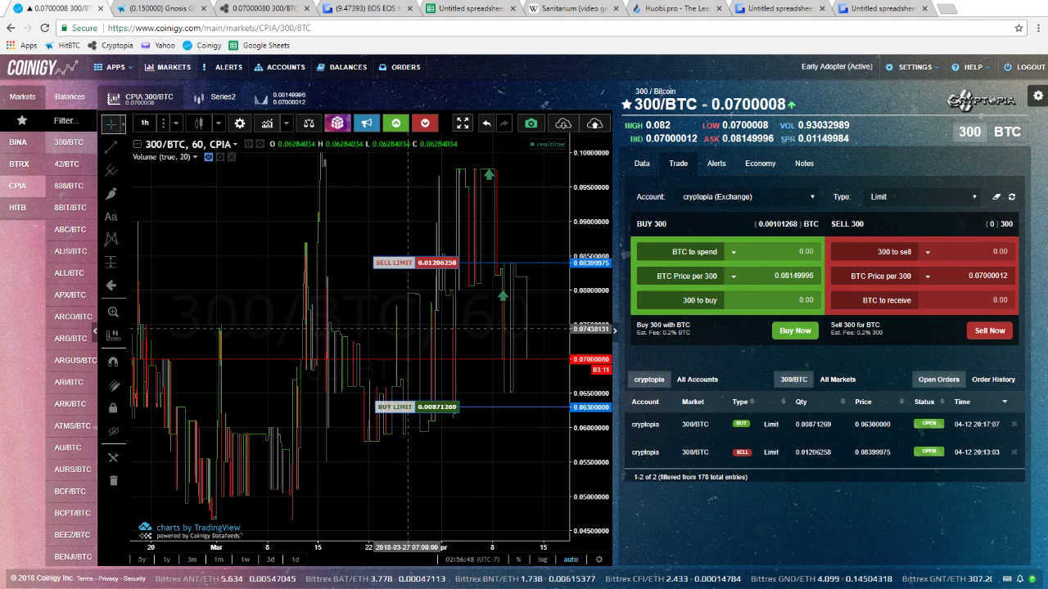
Examine Coinigy's Cryptopia charts and open orders for 300/BTC, 42/BTC, 888/BTC, 8BIT/BTC, ALL/BTC and APX/BTC
drag(366, 336, 382, 335)
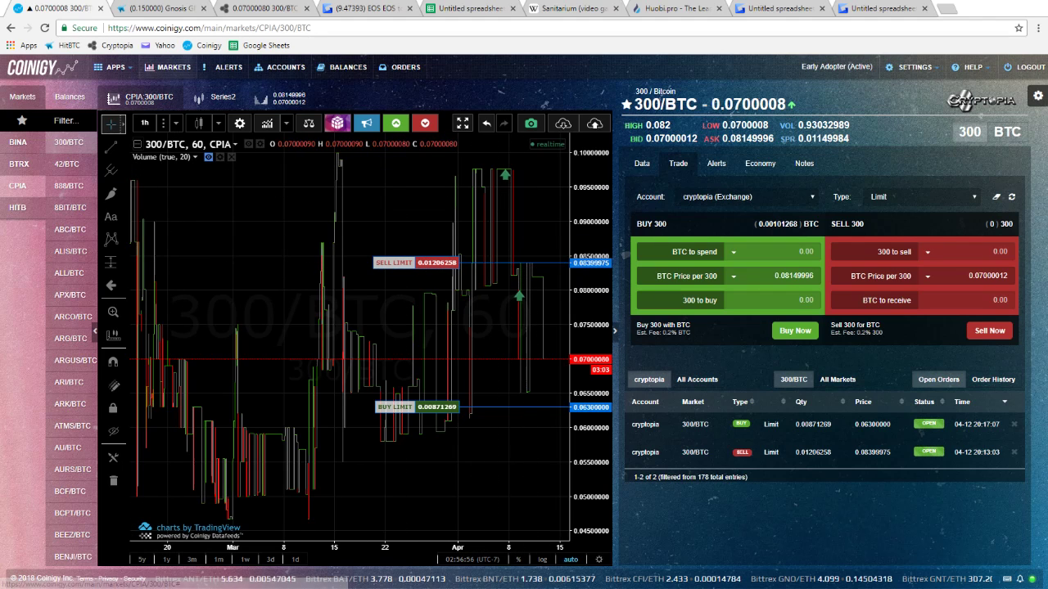
click(67, 164)
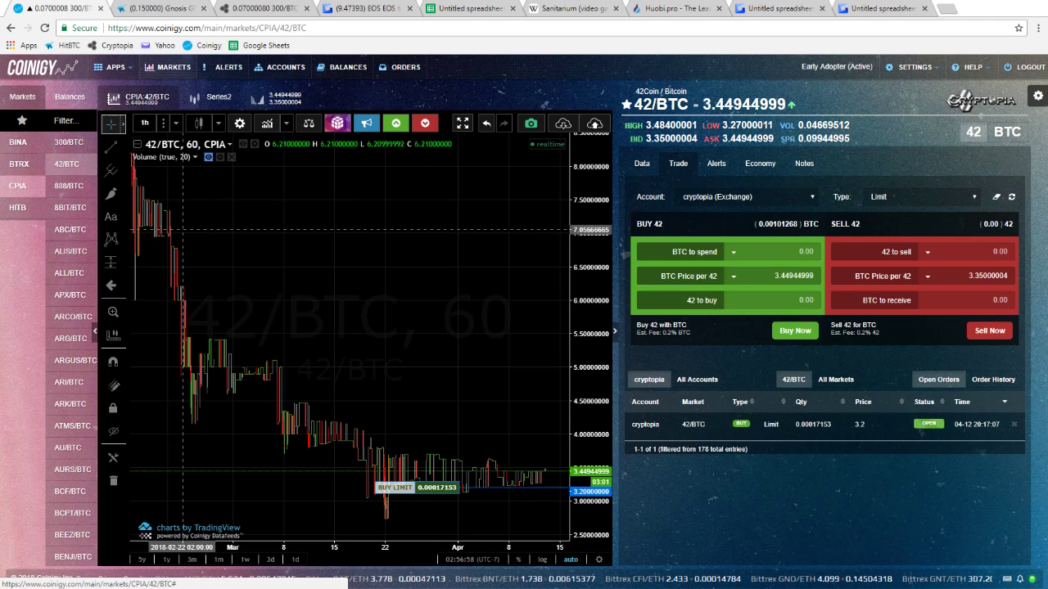
scroll(330, 272, up, 2)
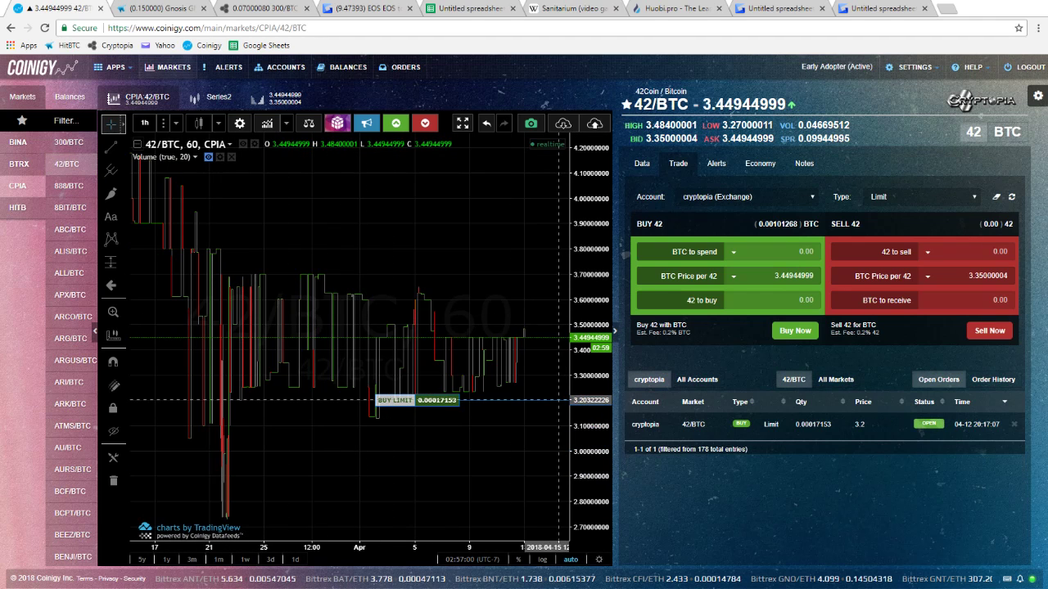
click(67, 186)
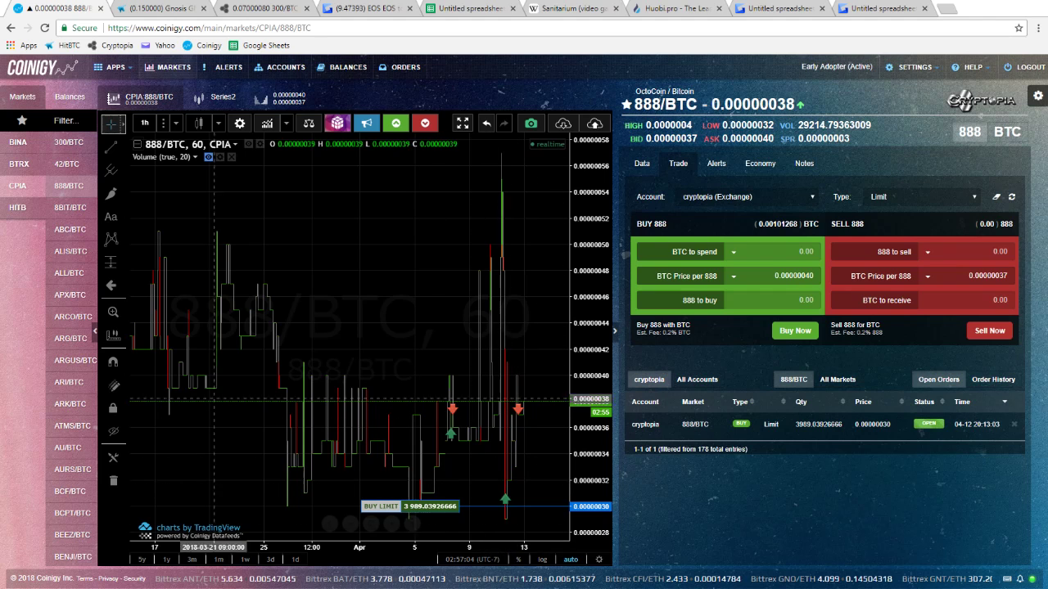
click(69, 207)
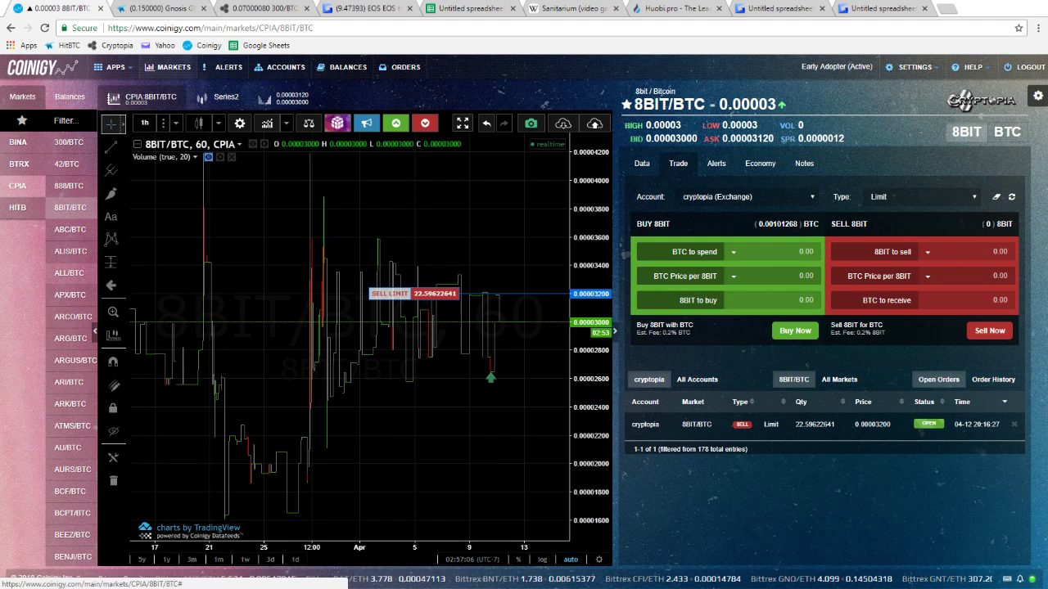
click(69, 273)
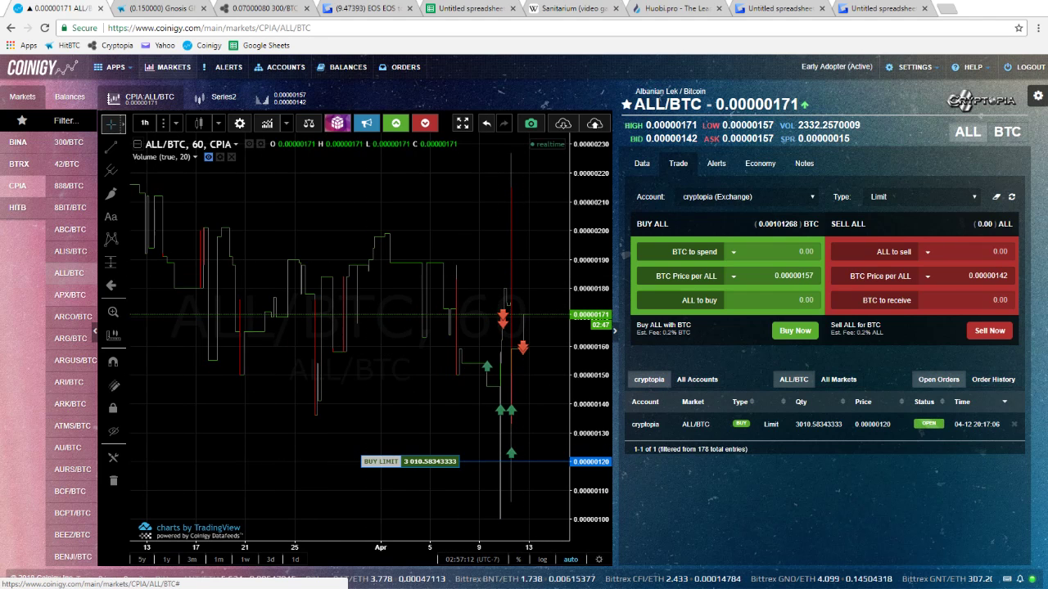
click(70, 295)
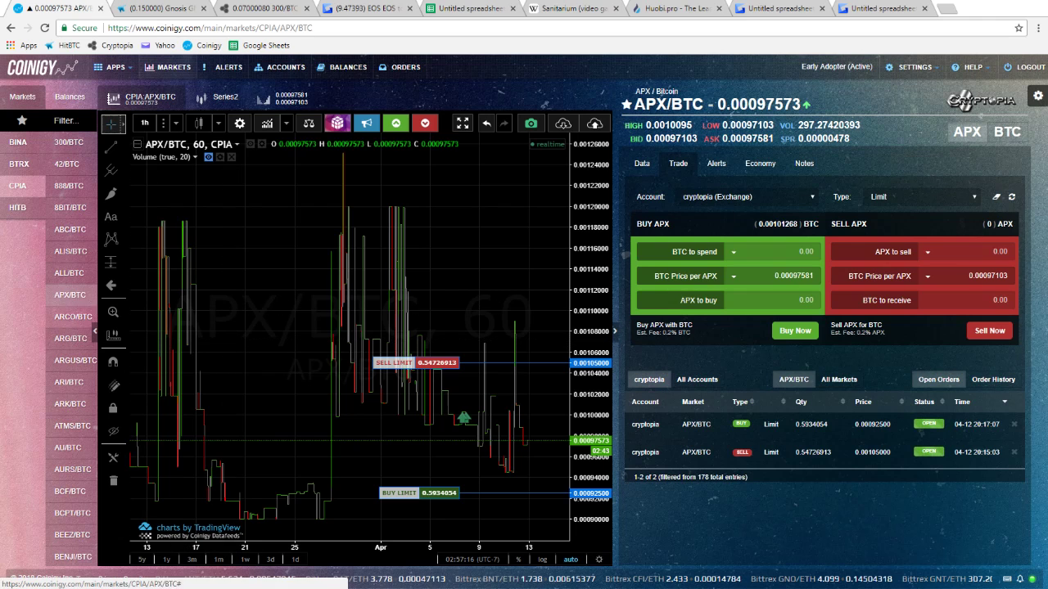
Go through the ARCO, ARG, ARGUS, ARI, ARK, ATMS and AU markets against BTC, checking each chart and its orders
click(70, 316)
click(70, 338)
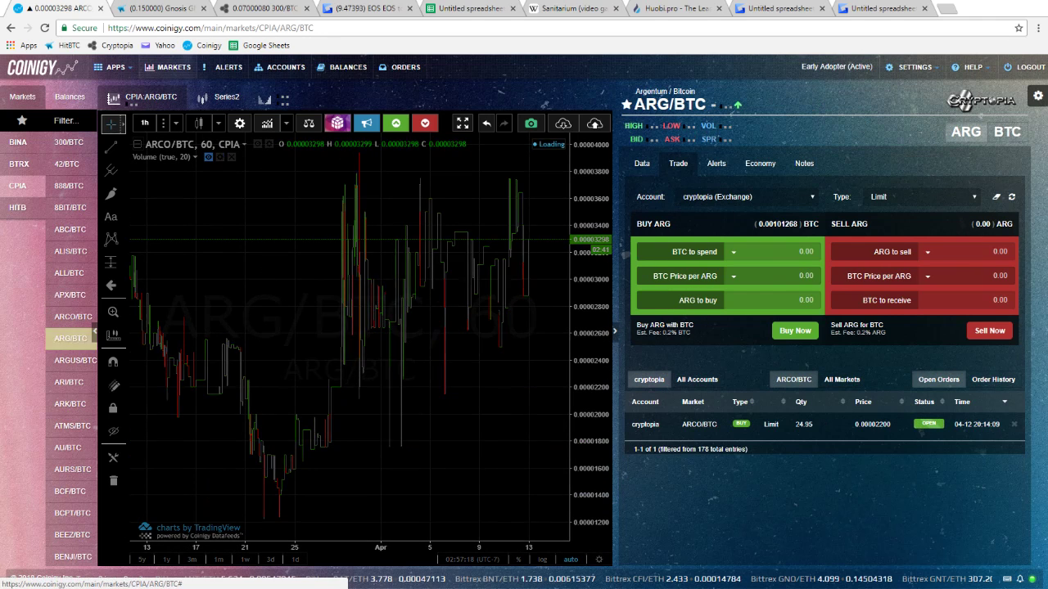
click(70, 360)
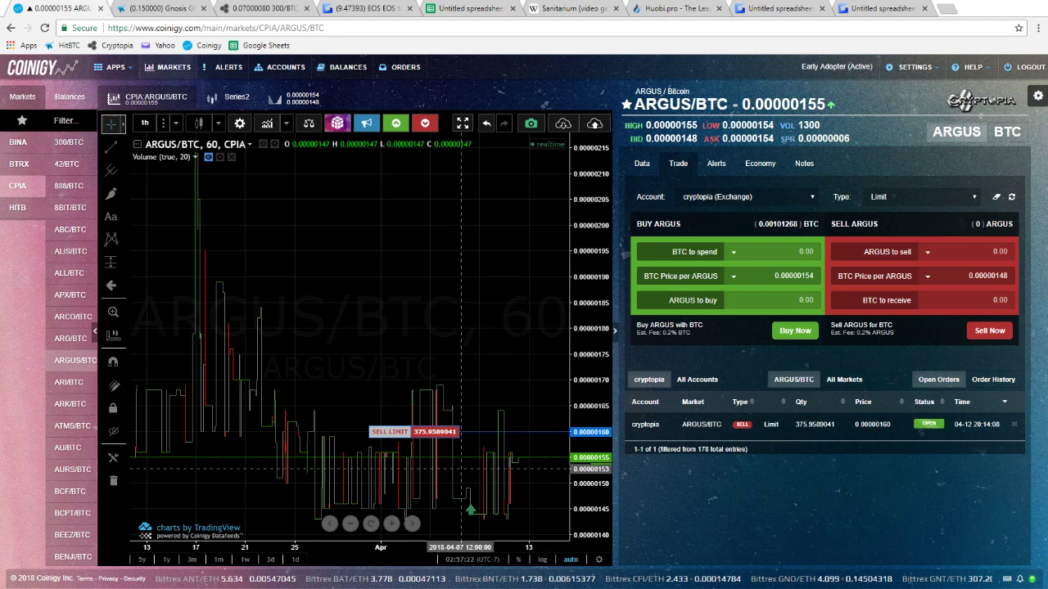
click(69, 381)
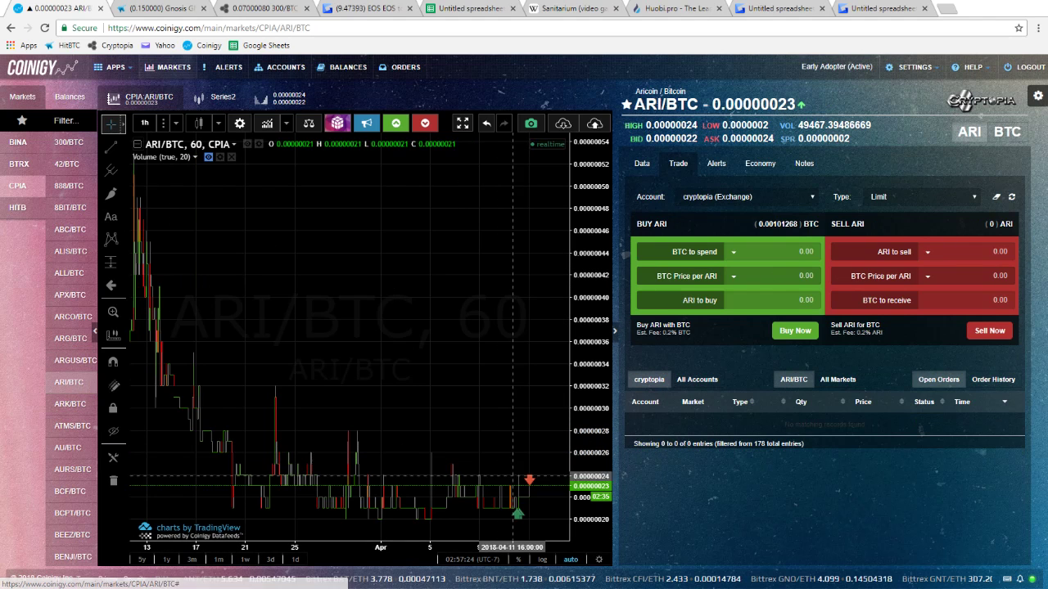
click(70, 404)
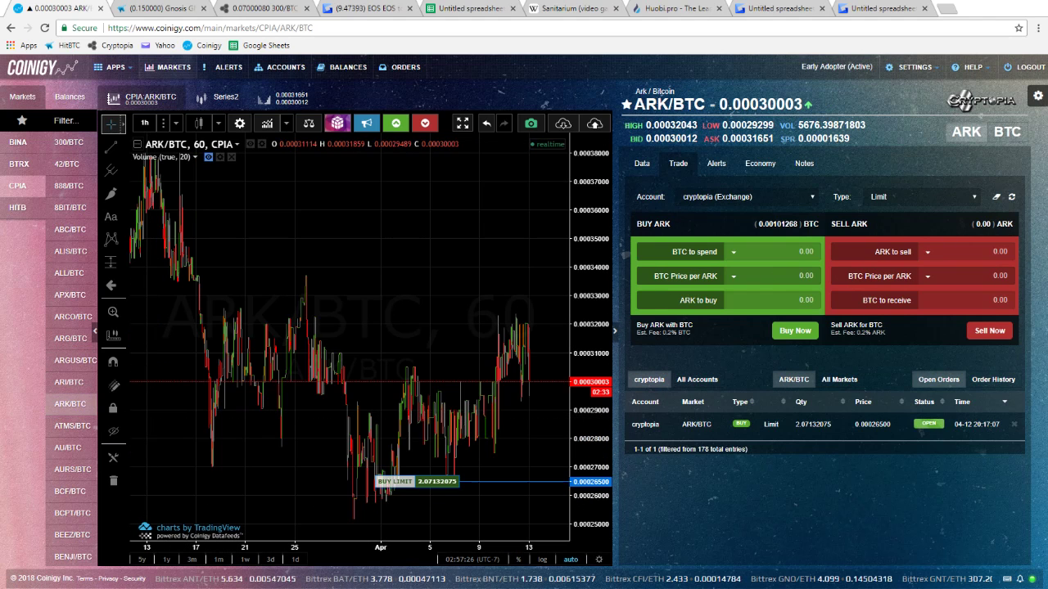
click(70, 426)
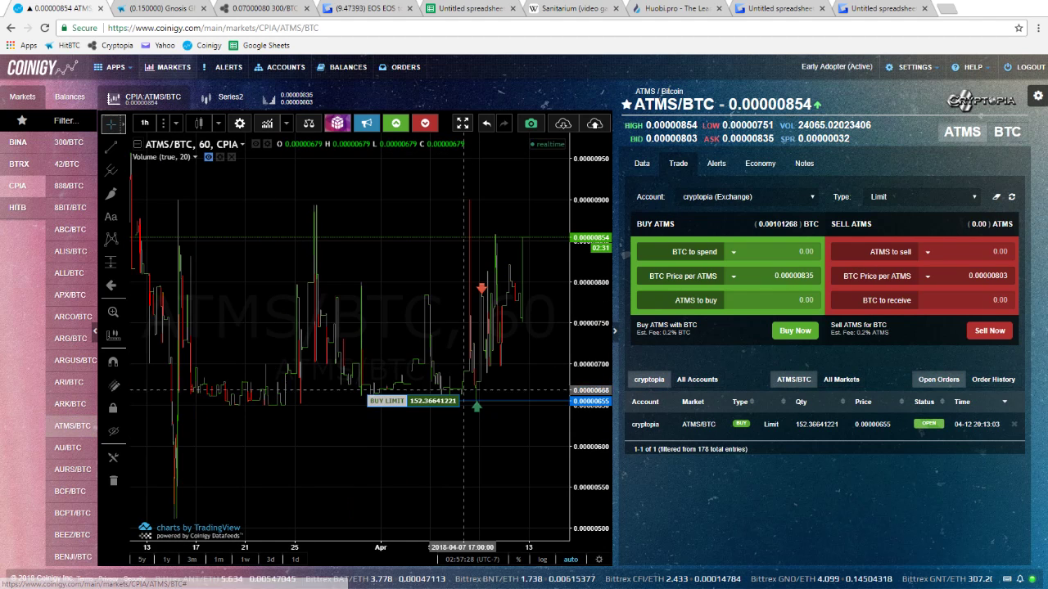
click(69, 447)
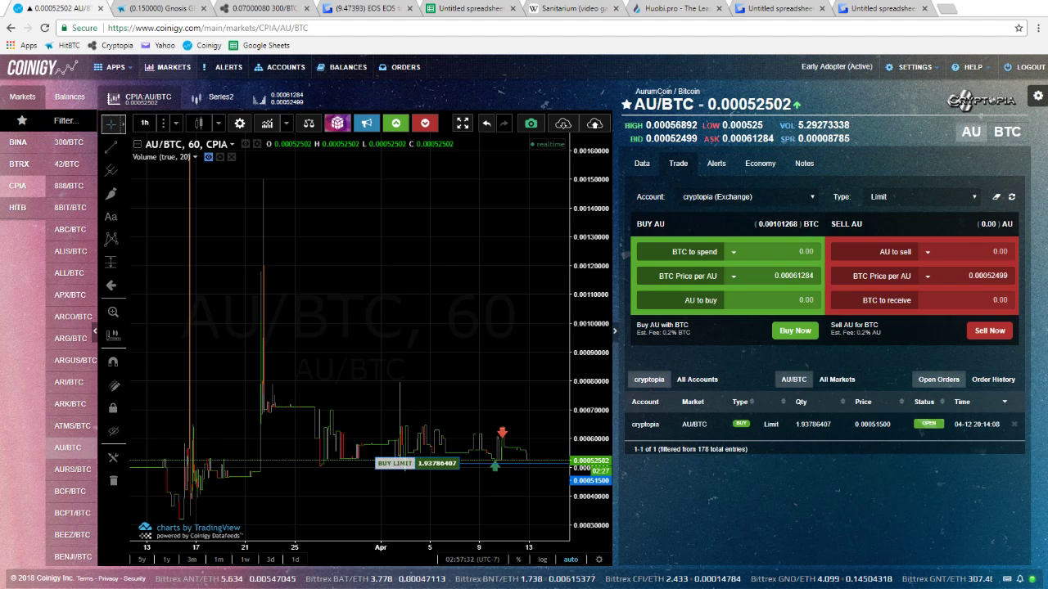
Review the charts and open orders for AURS/BTC, BCF/BTC, BCPT/BTC and BEEZ/BTC, including the longer price history of BEEZ/BTC
click(70, 469)
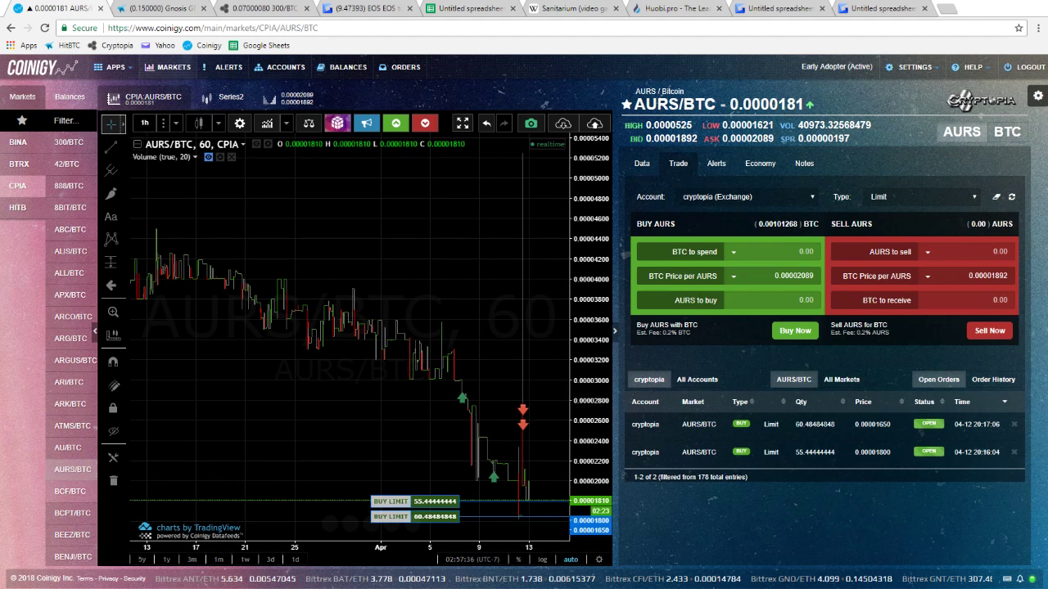
click(69, 491)
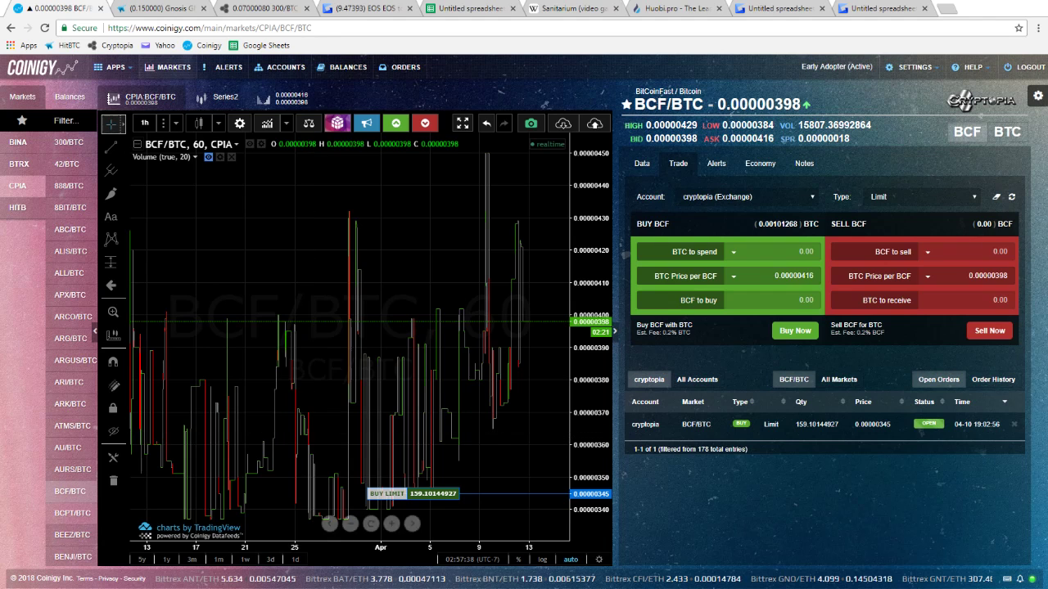
click(70, 513)
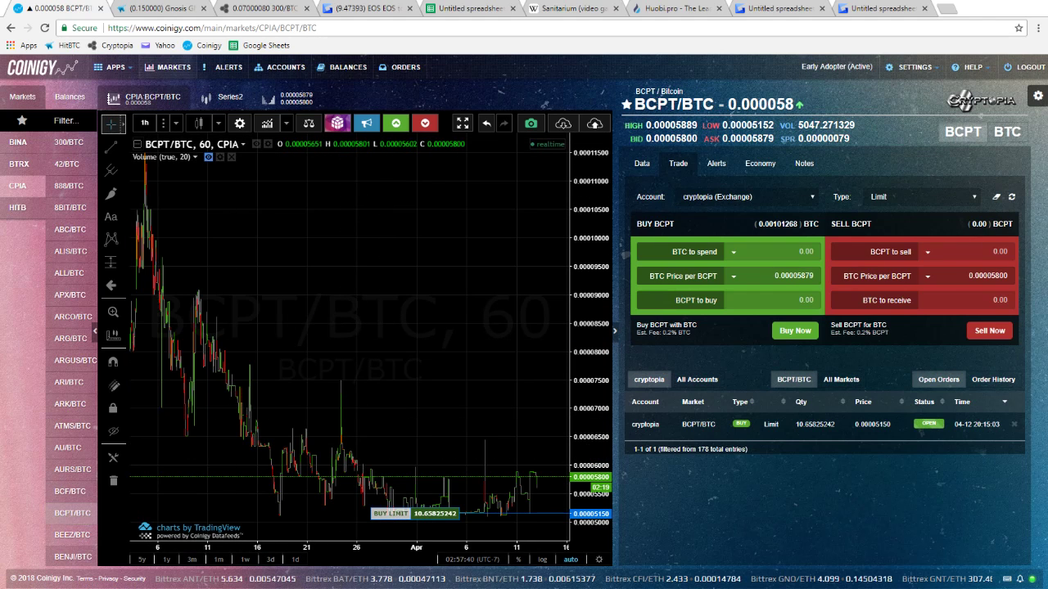
click(72, 534)
scroll(72, 491, down, 3)
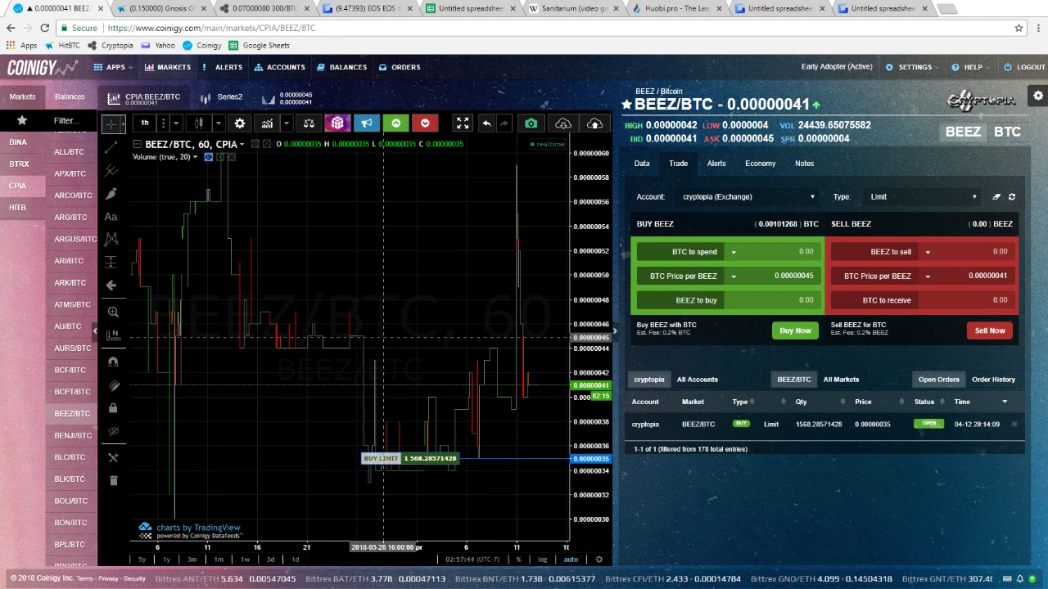
scroll(383, 338, down, 3)
drag(262, 325, 241, 304)
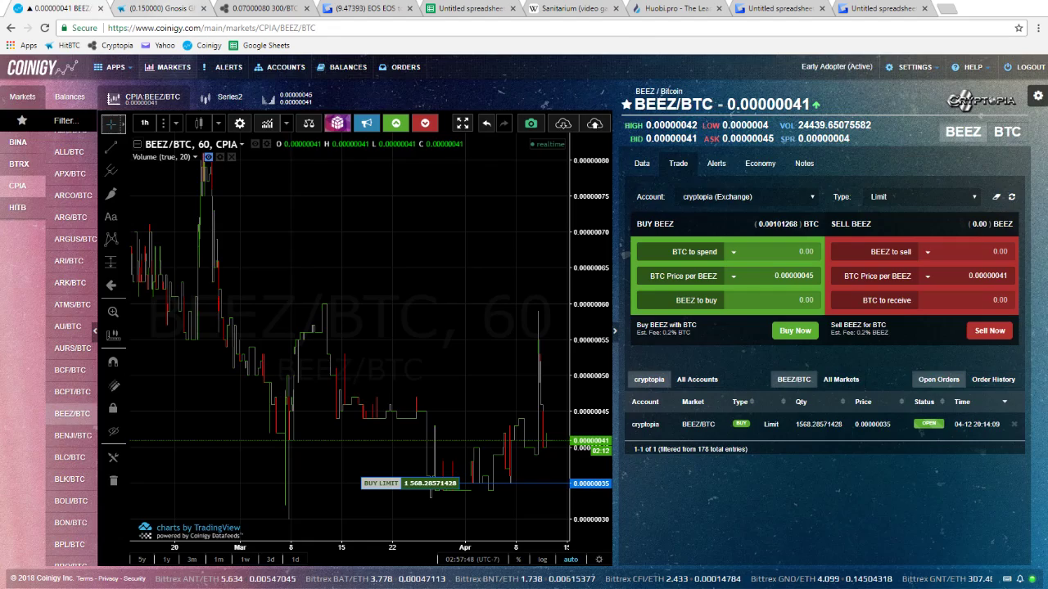
Switch to HitBTC and brush three roughly level lines across the GNO/ETH chart at about 0.15, 0.175 and 0.19, redoing the middle one
key(ctrl+Tab)
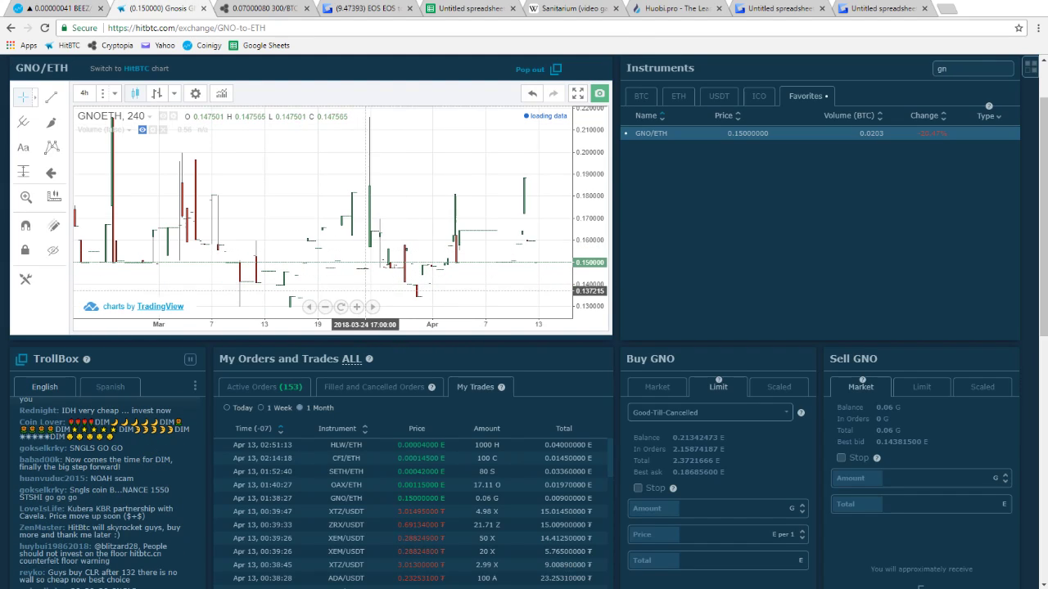
scroll(369, 291, down, 4)
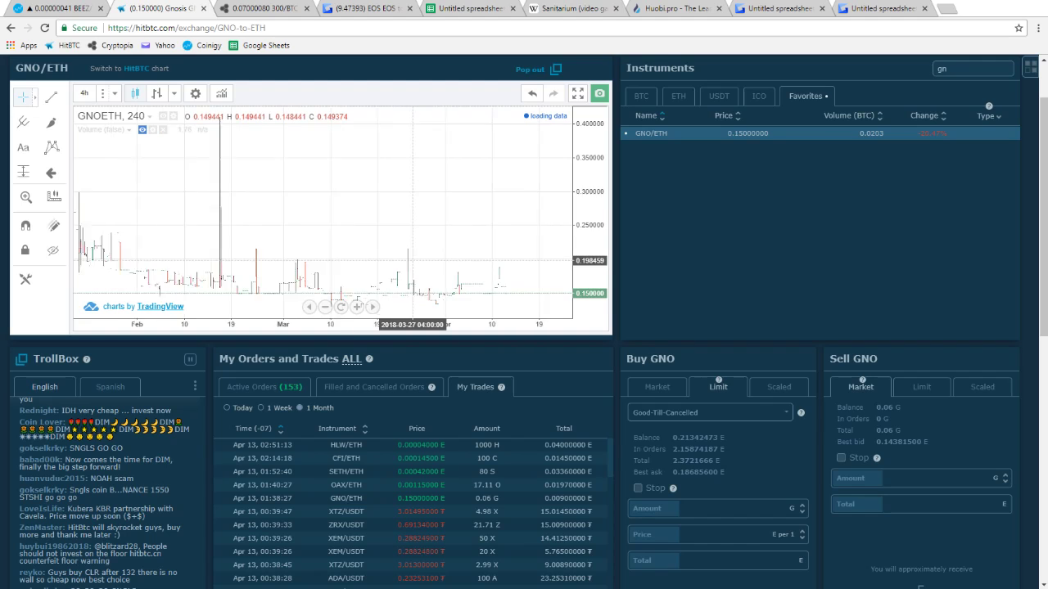
scroll(412, 260, down, 3)
scroll(412, 260, up, 6)
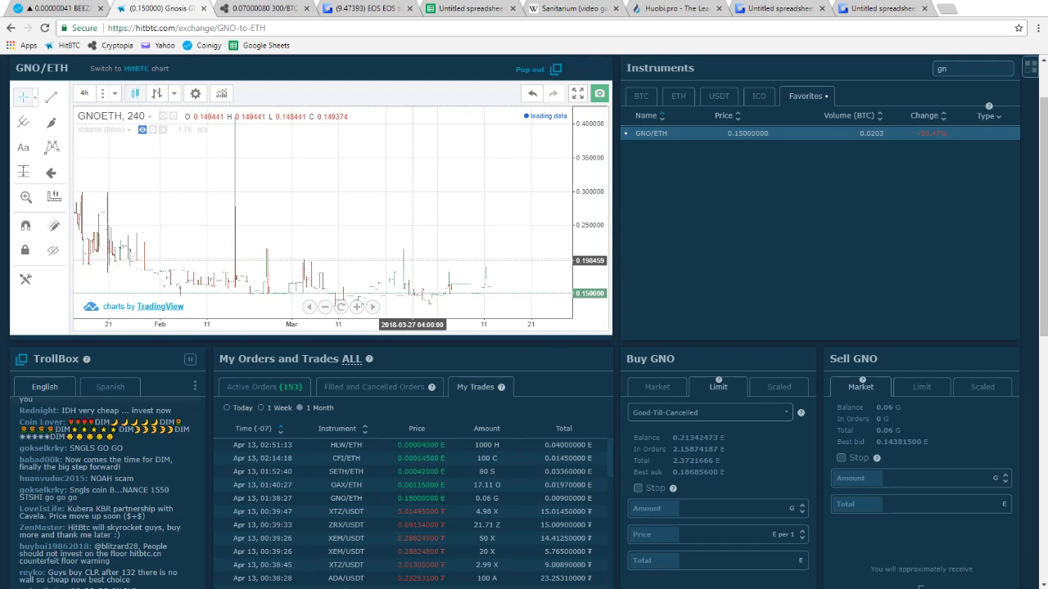
scroll(412, 260, down, 1)
click(50, 122)
drag(501, 260, 109, 263)
mouse_move(113, 173)
mouse_down()
mouse_move(513, 185)
mouse_move(73, 225)
mouse_up()
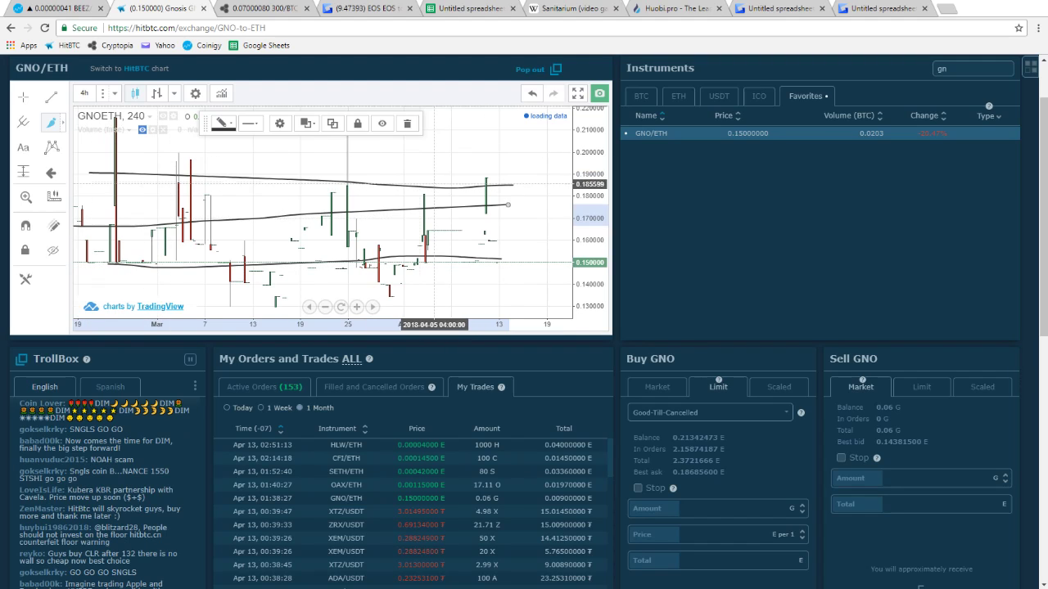
key(ctrl+z)
drag(528, 211, 74, 203)
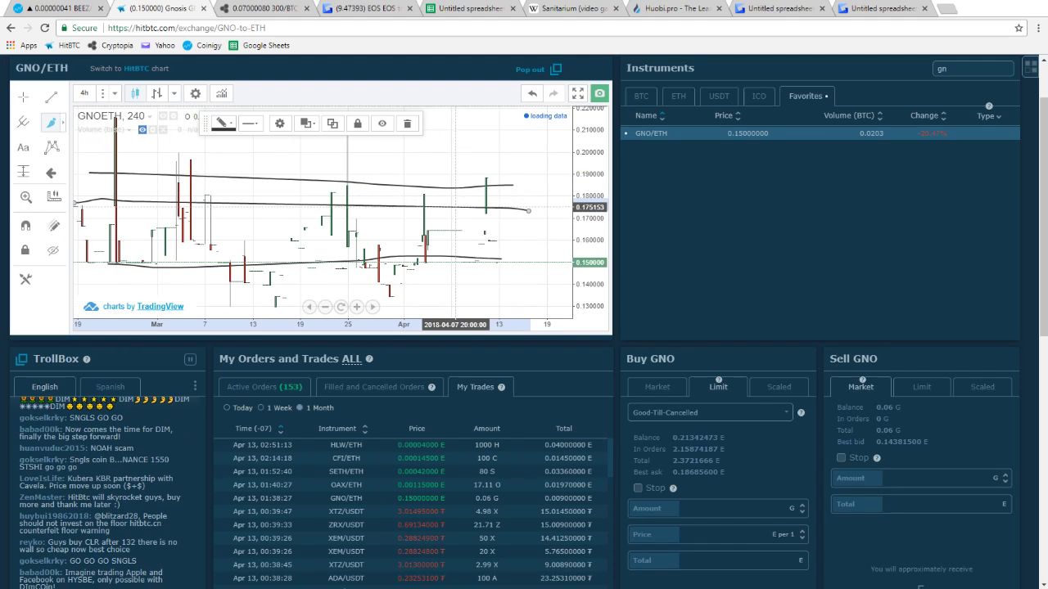
Compare the 300/BTC chart on Coinigy with Cryptopia's own chart, extending the Cryptopia range to three months
key(ctrl+Tab)
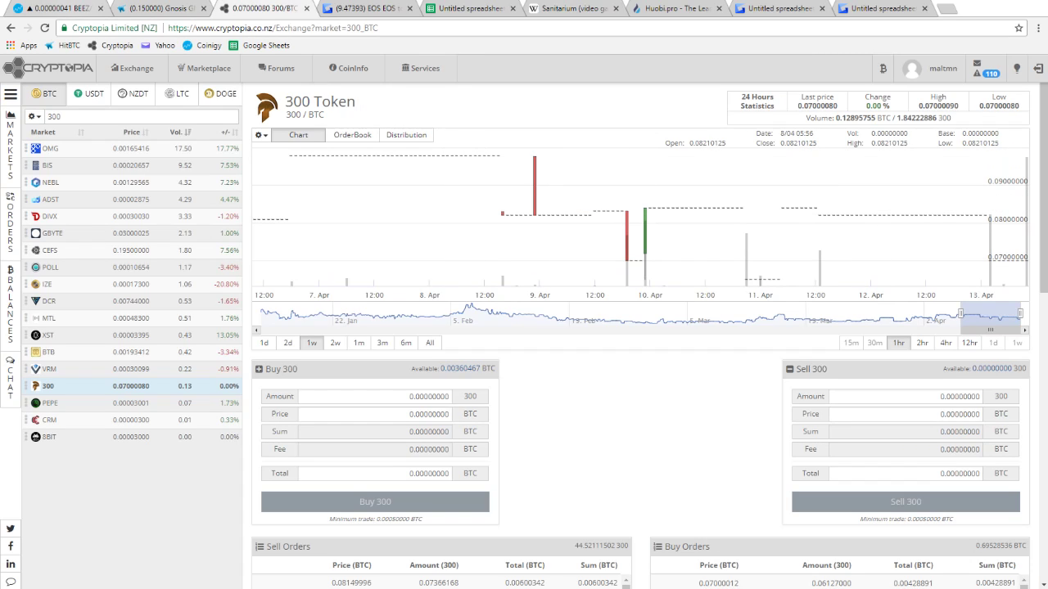
key(ctrl+1)
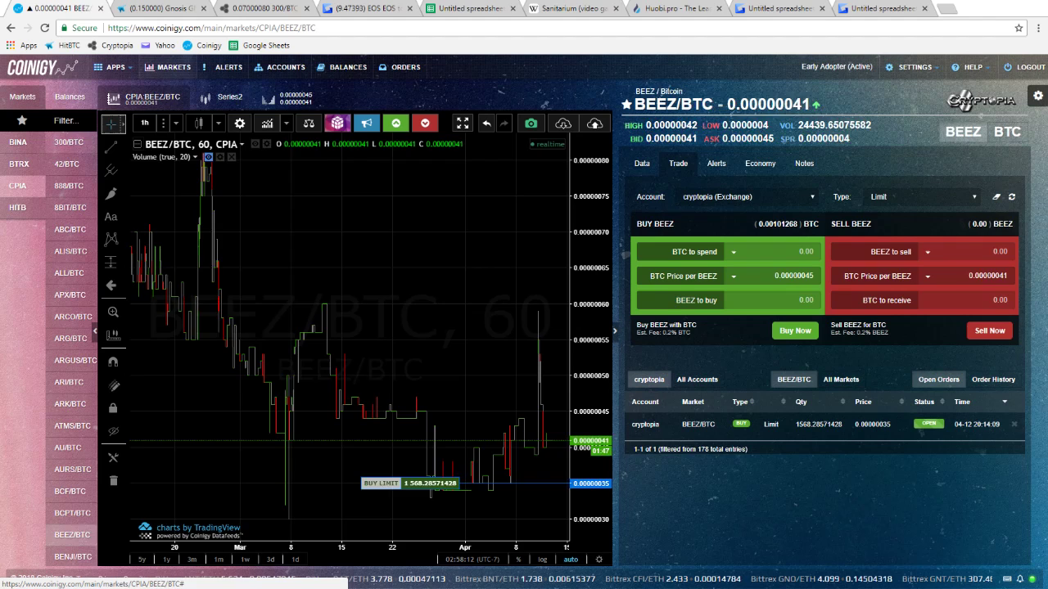
click(69, 143)
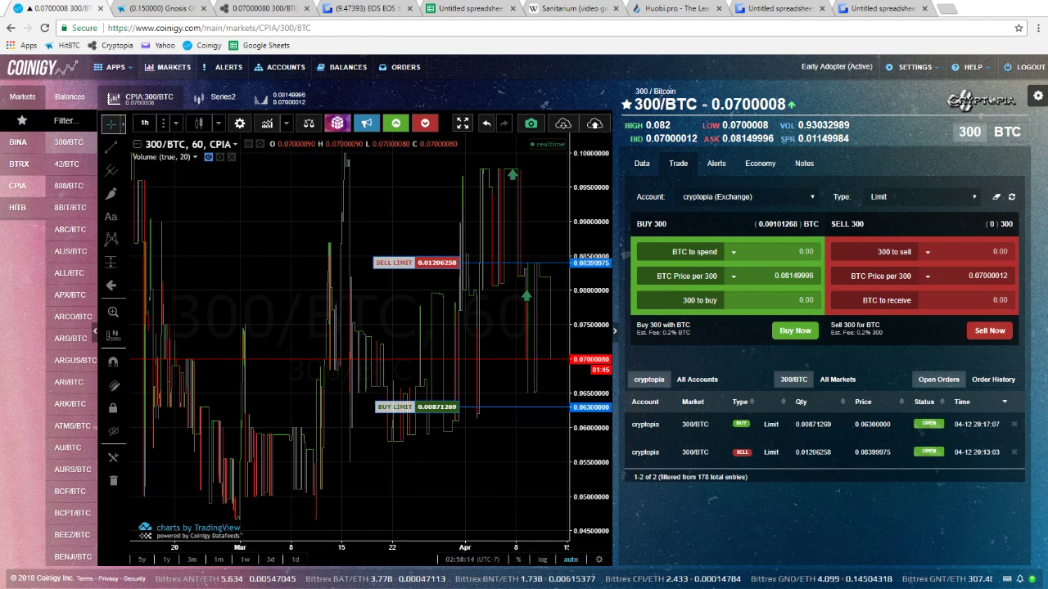
key(ctrl+3)
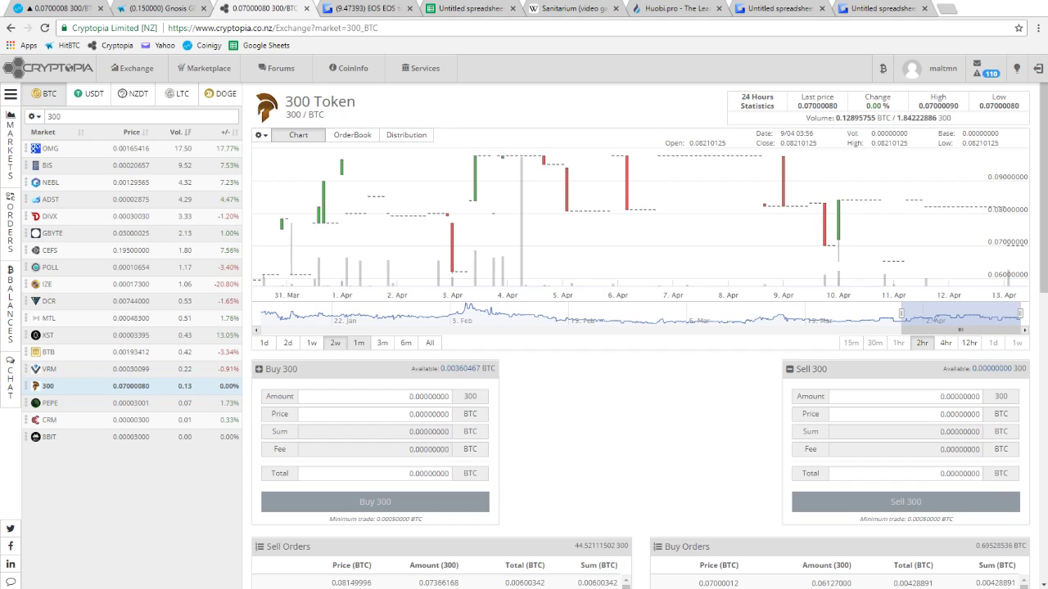
click(359, 342)
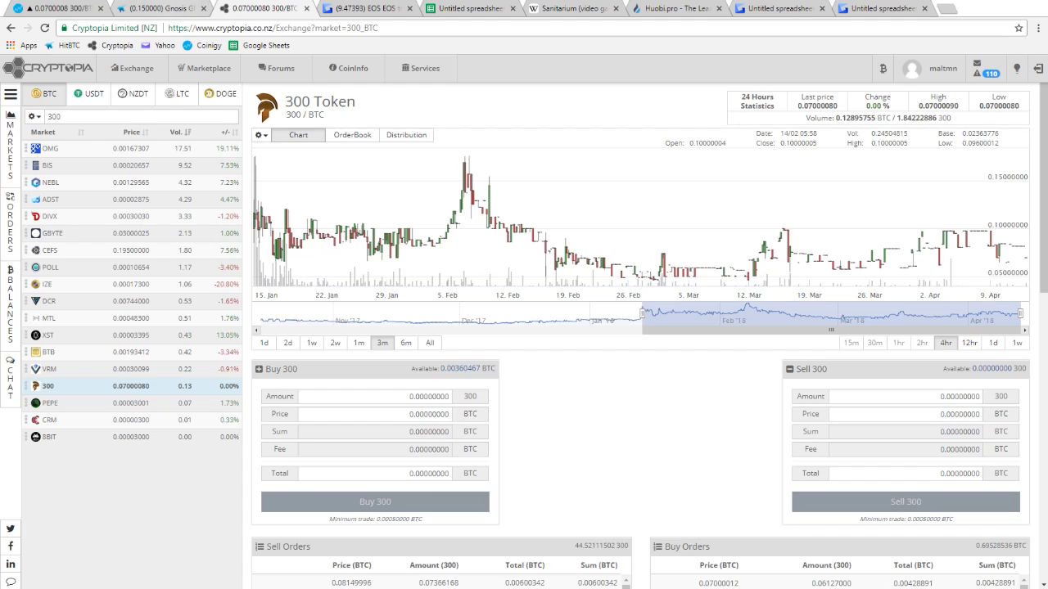
click(65, 9)
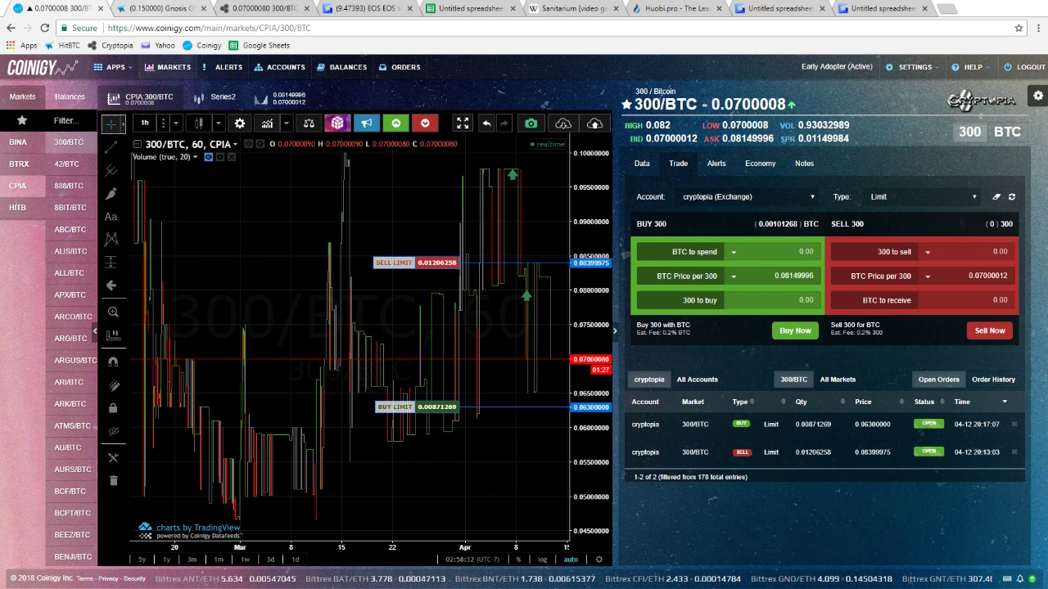
Compare the 300/BTC chart on Cryptopia with Coinigy's, and check the sell price in Coinigy's order form
key(ctrl+3)
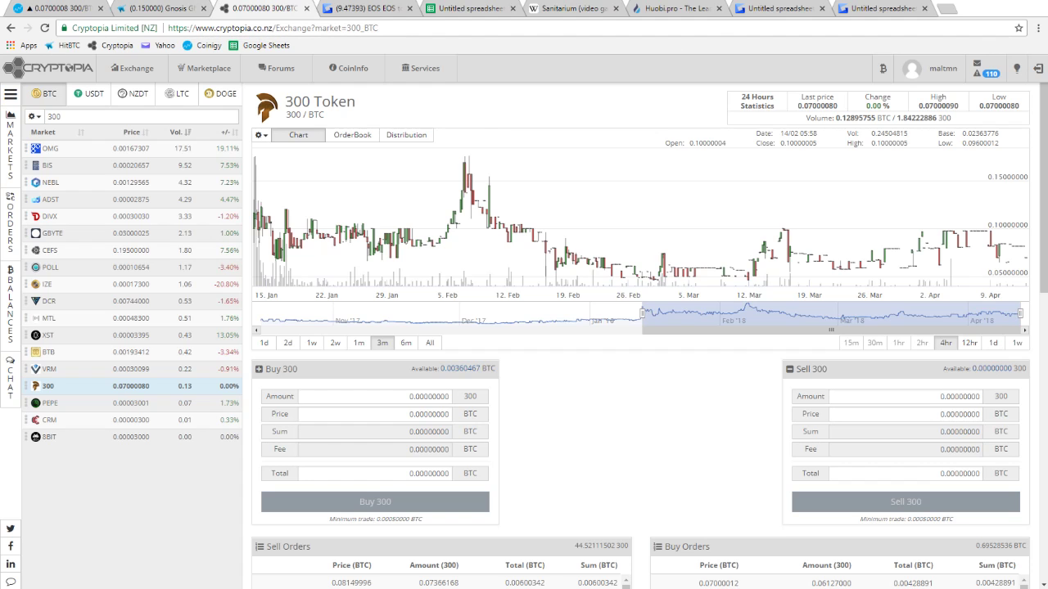
key(ctrl+1)
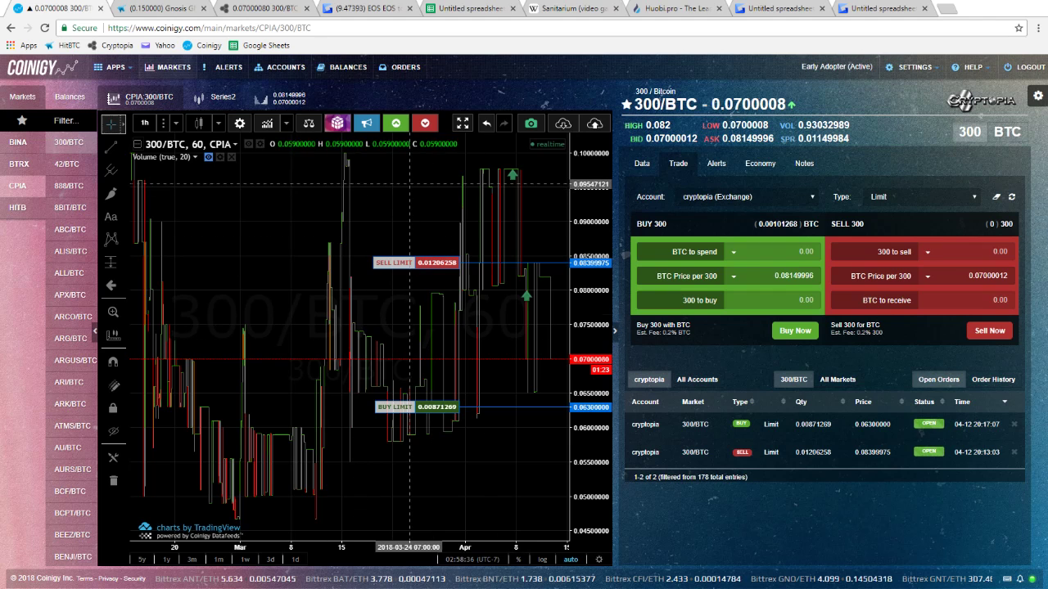
key(ctrl+3)
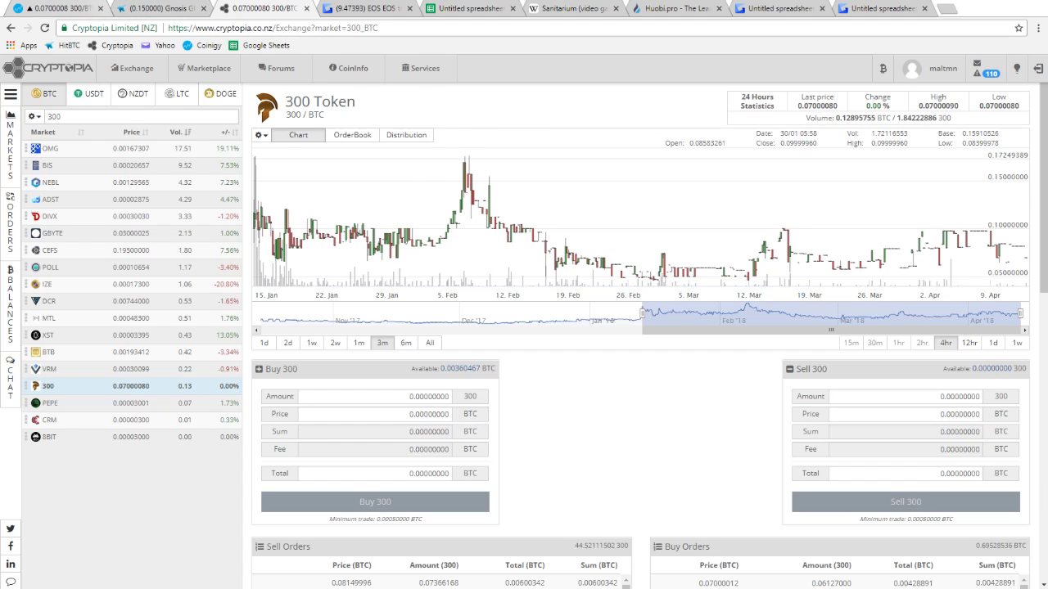
key(ctrl+1)
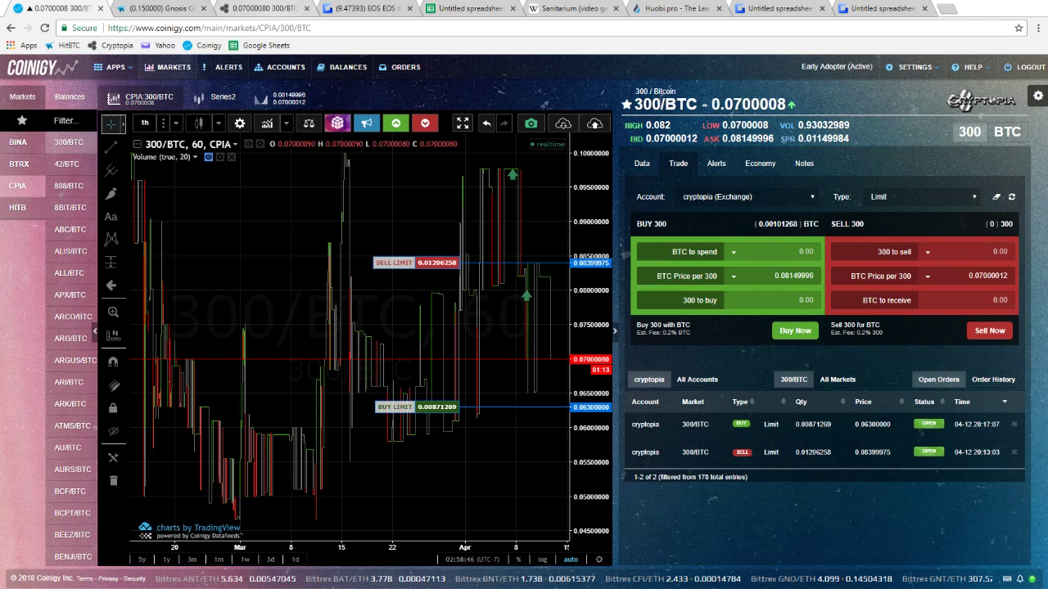
key(ctrl+3)
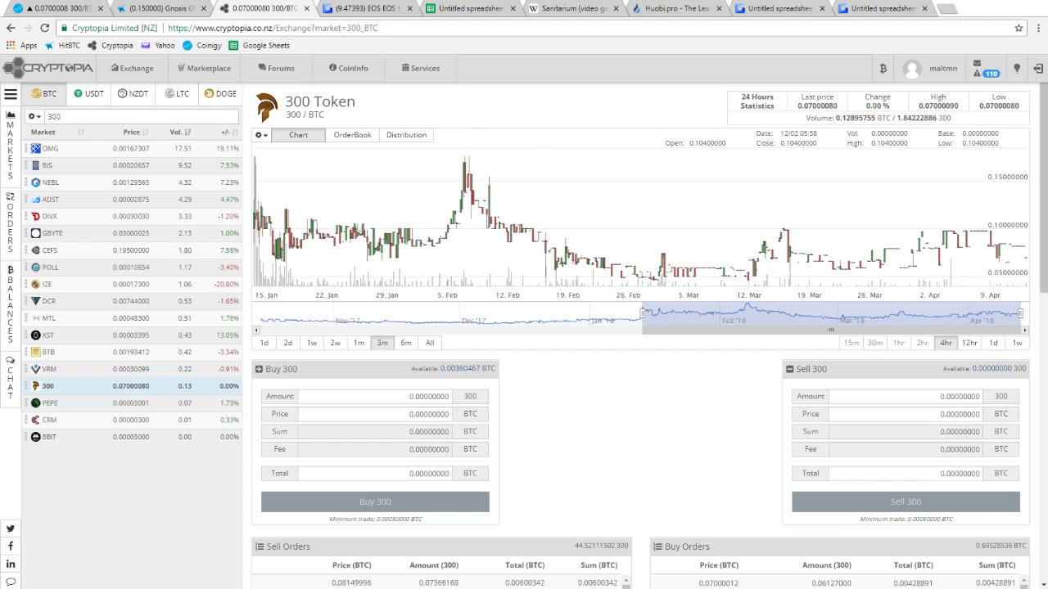
key(ctrl+1)
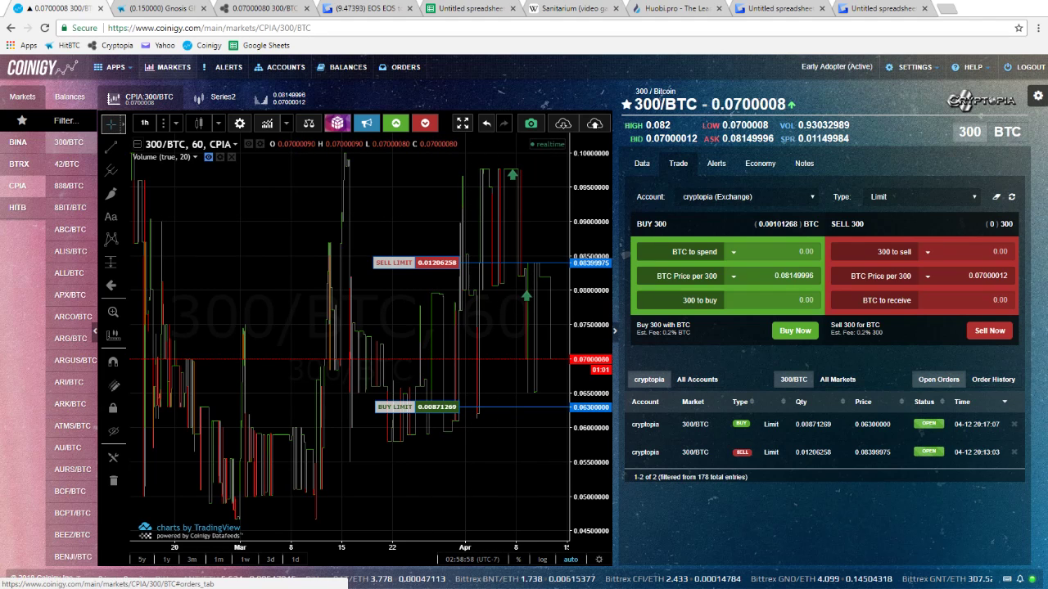
double_click(793, 276)
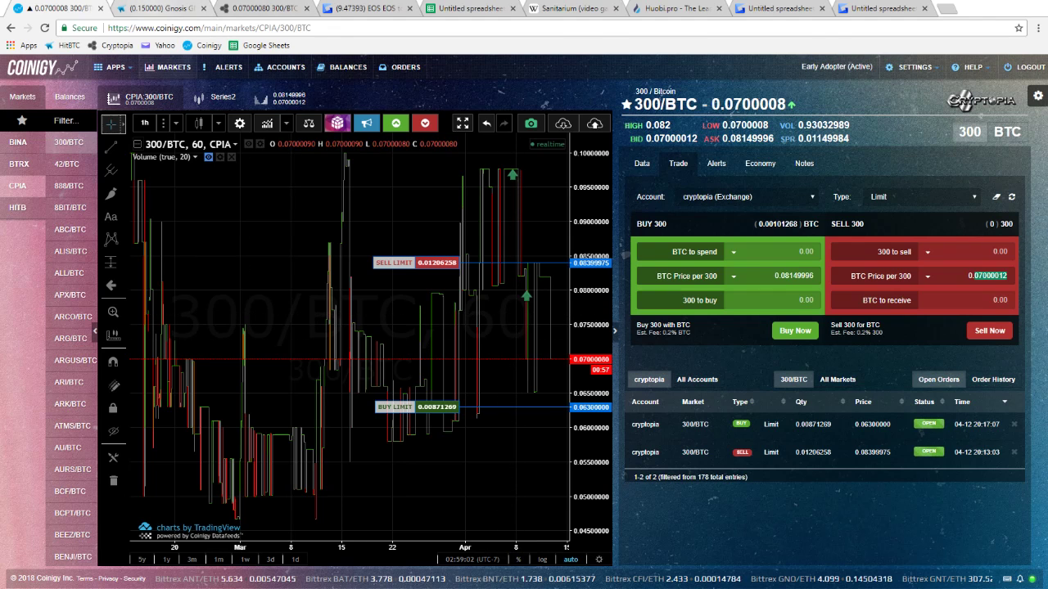
Switch to HitBTC, brush a short mark at about 0.16 on the GNO/ETH chart, and highlight the five newest trades
key(ctrl+Tab)
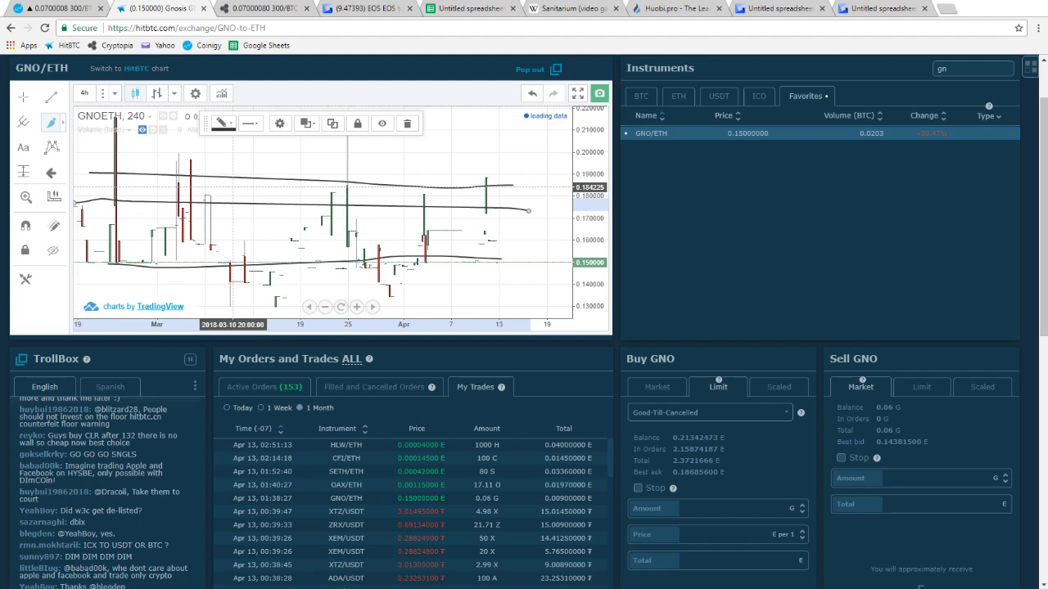
drag(293, 235, 323, 238)
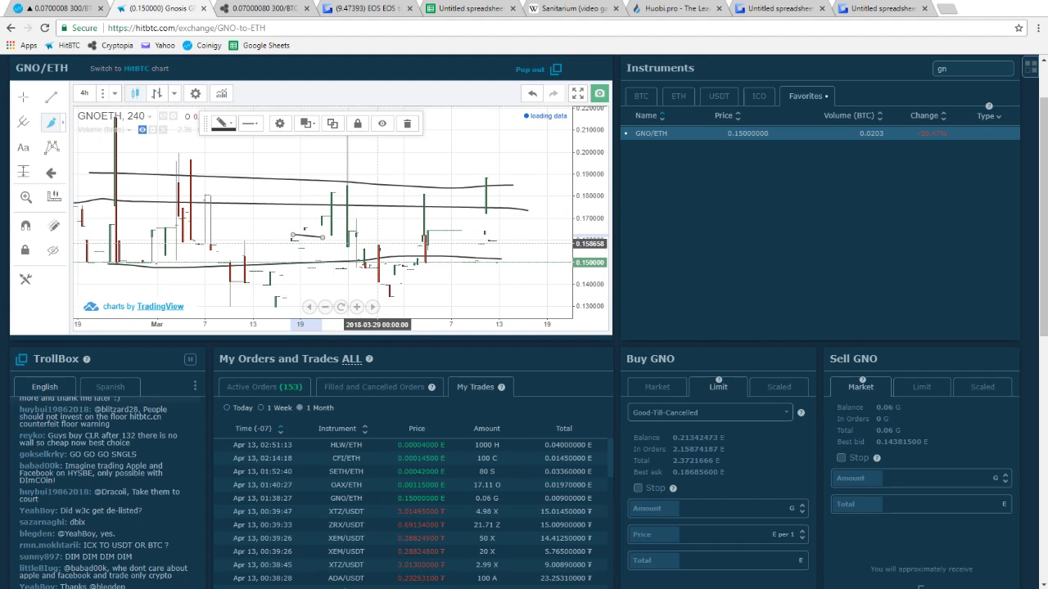
drag(233, 444, 595, 499)
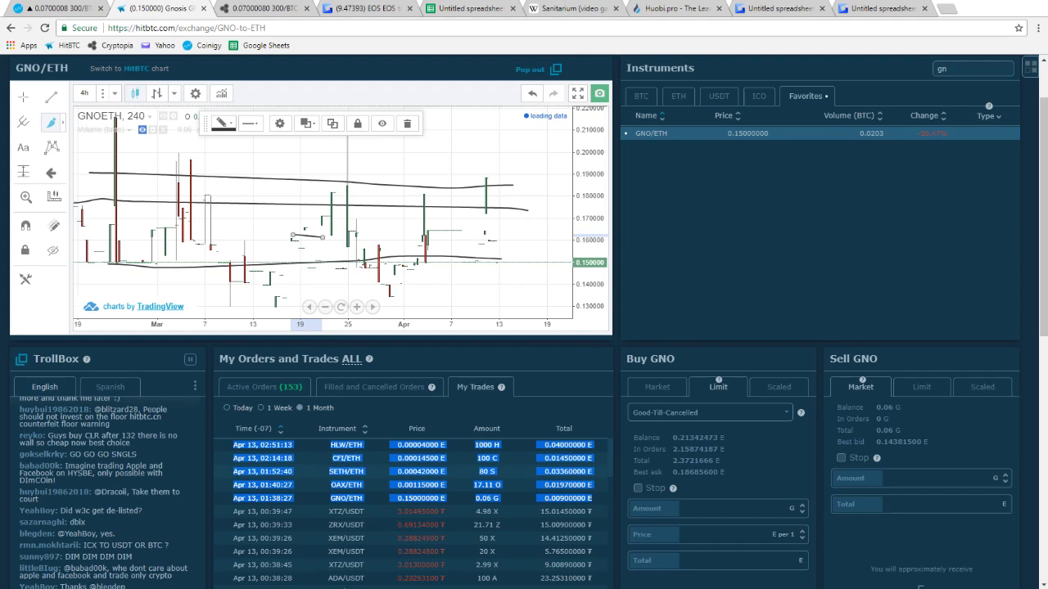
click(233, 444)
drag(234, 444, 524, 499)
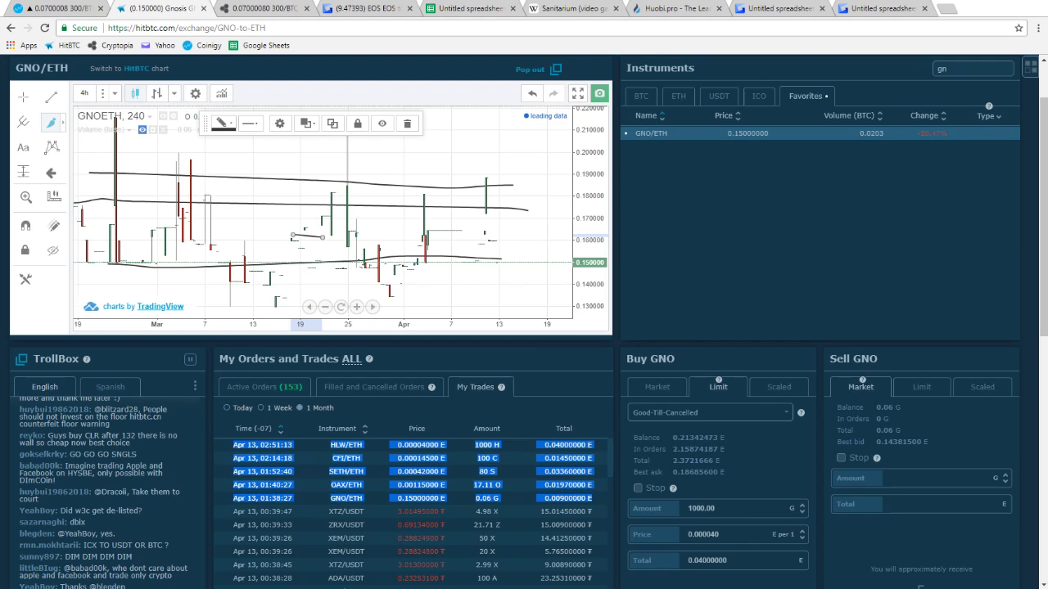
click(233, 444)
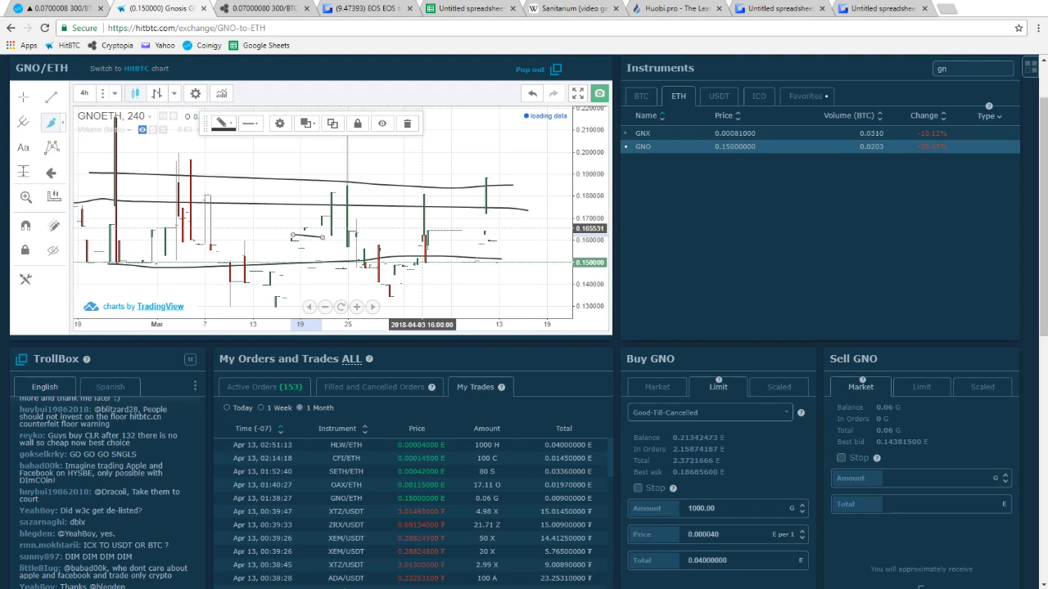
Examine the longer list of recent HitBTC trades against ETH and USDT alongside the GNO/ETH chart
scroll(524, 327, down, 1)
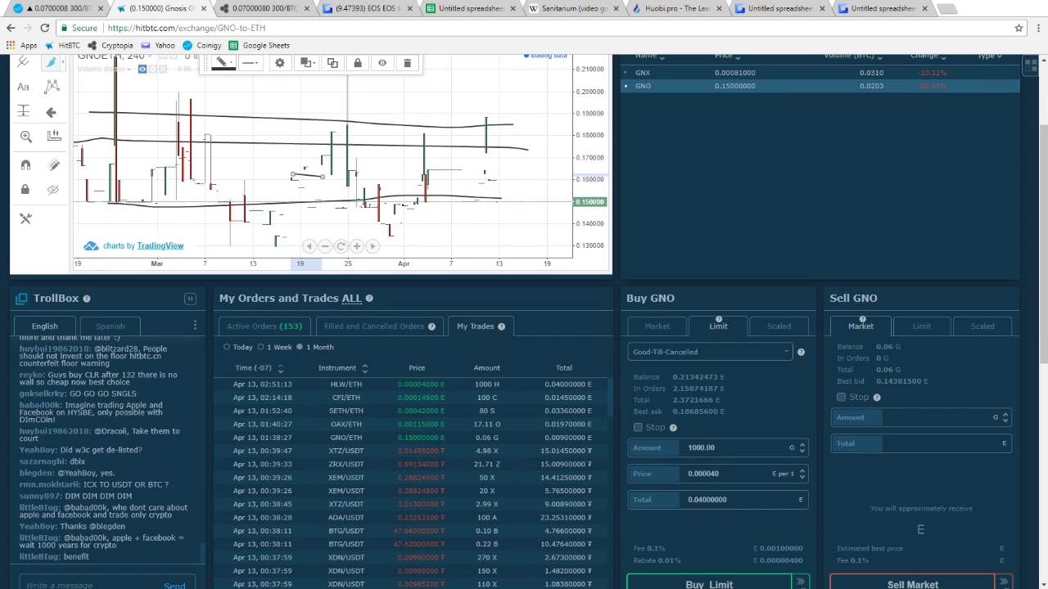
drag(233, 383, 564, 544)
click(561, 544)
scroll(562, 544, up, 1)
scroll(524, 327, up, 1)
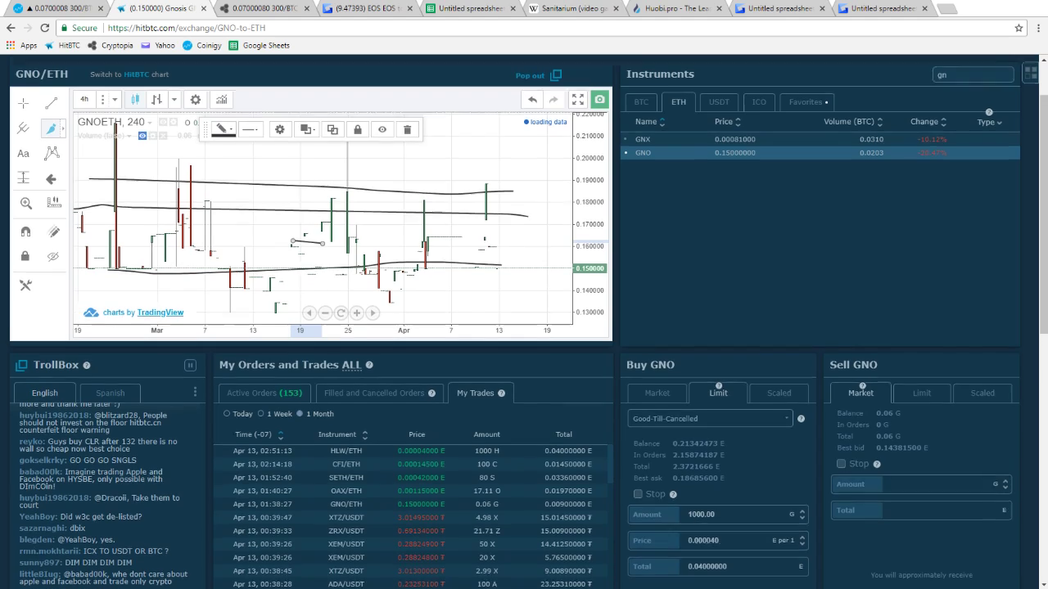
scroll(524, 328, down, 1)
Switch to Cryptopia and examine the 300/BTC order book, market history and the minimum trade amounts for buying and selling
key(ctrl+Tab)
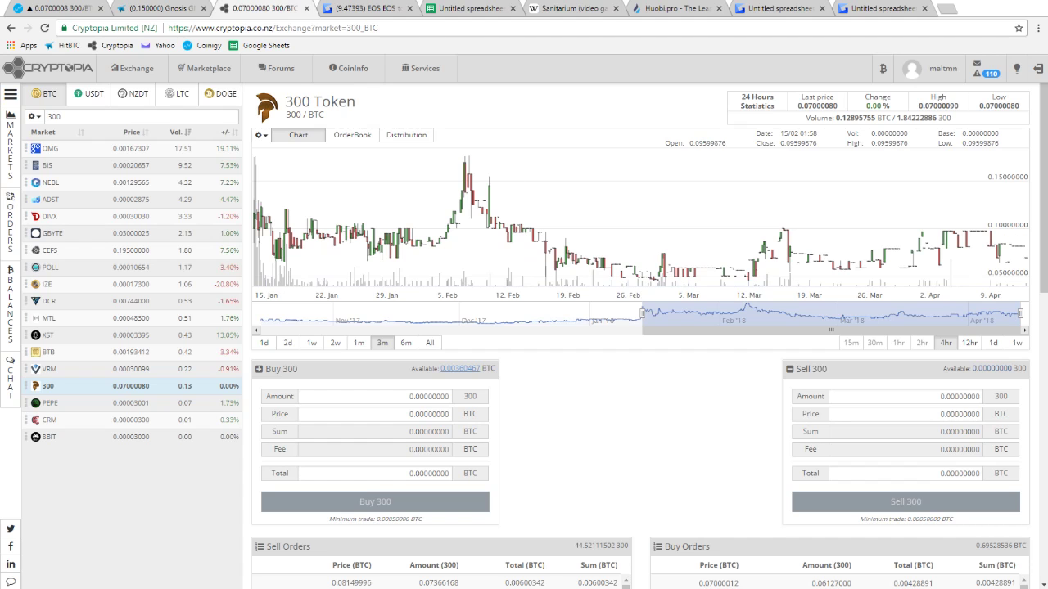
scroll(638, 327, down, 2)
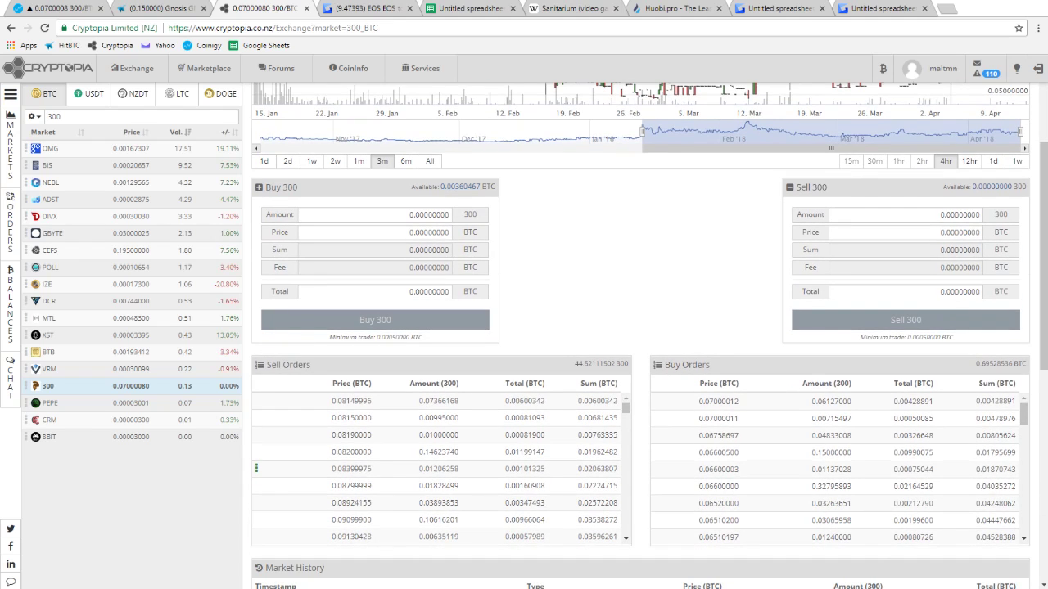
scroll(638, 336, down, 2)
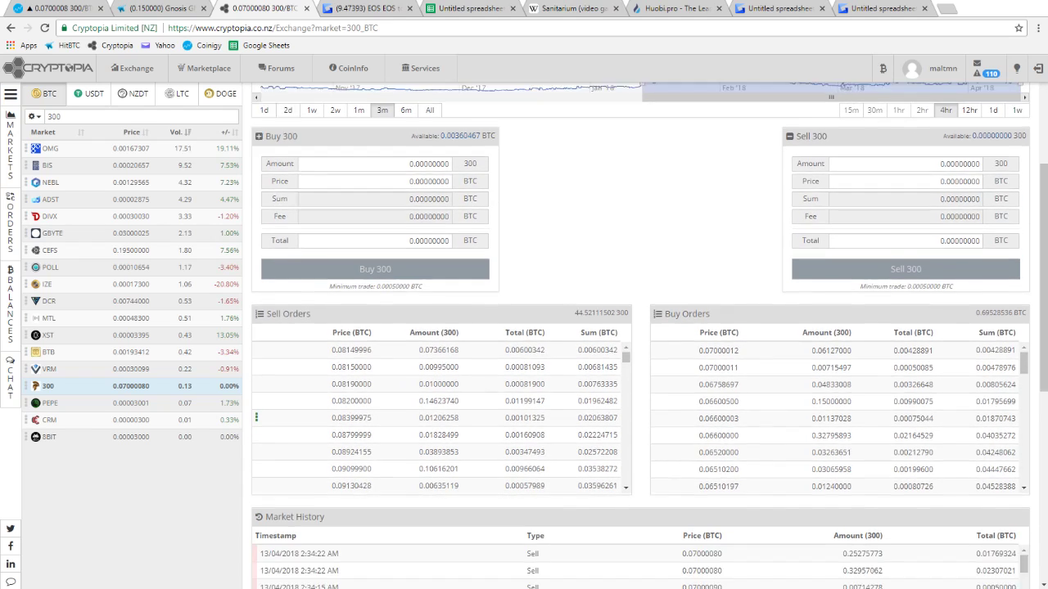
mouse_move(388, 155)
mouse_down()
mouse_move(422, 154)
mouse_move(391, 154)
mouse_up()
click(419, 155)
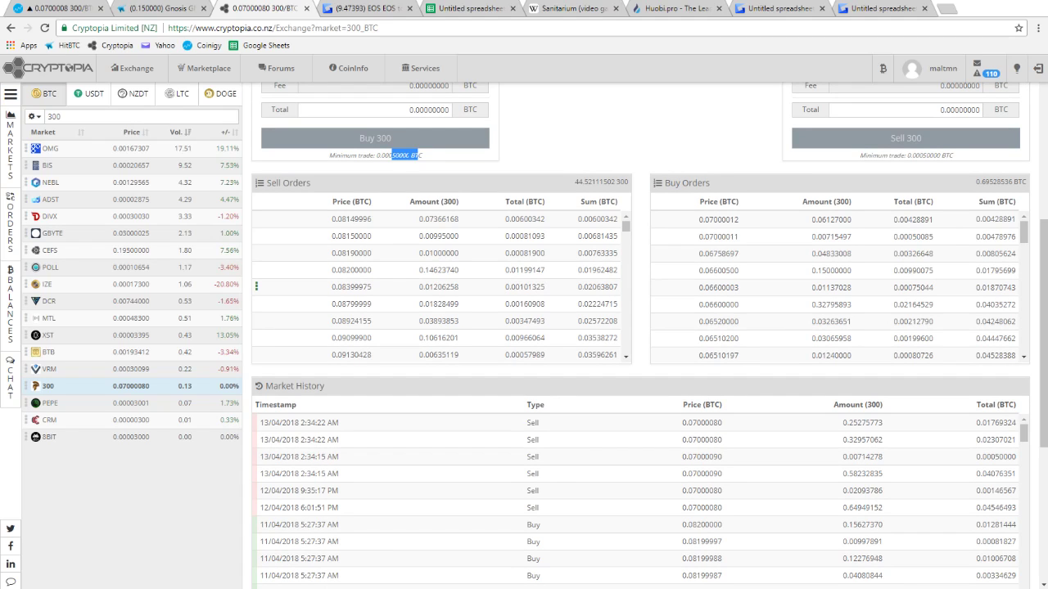
drag(922, 155, 939, 155)
click(938, 154)
scroll(939, 155, up, 2)
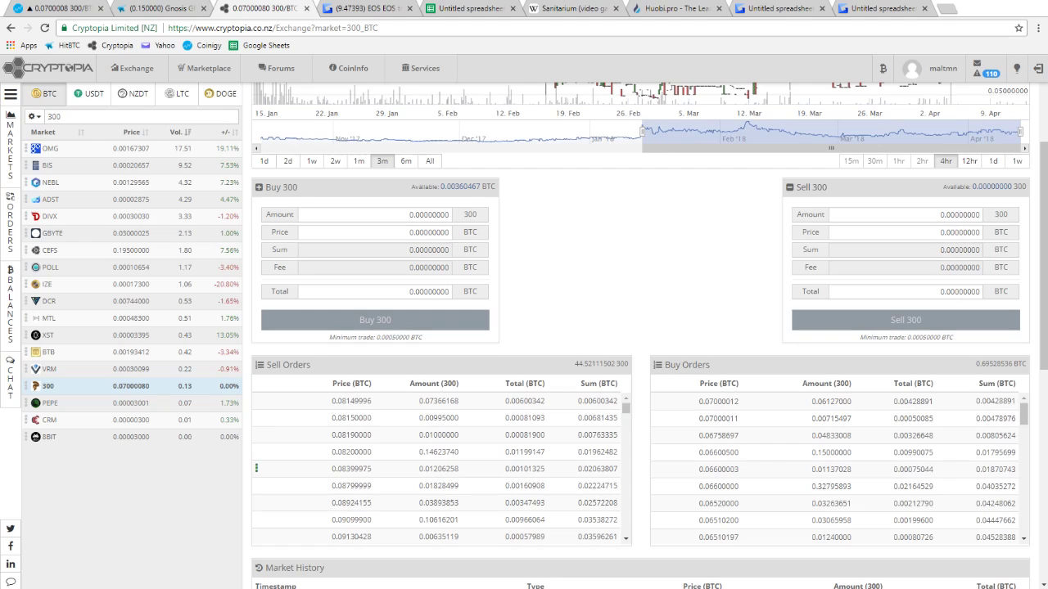
drag(380, 337, 414, 338)
click(414, 337)
drag(860, 336, 953, 336)
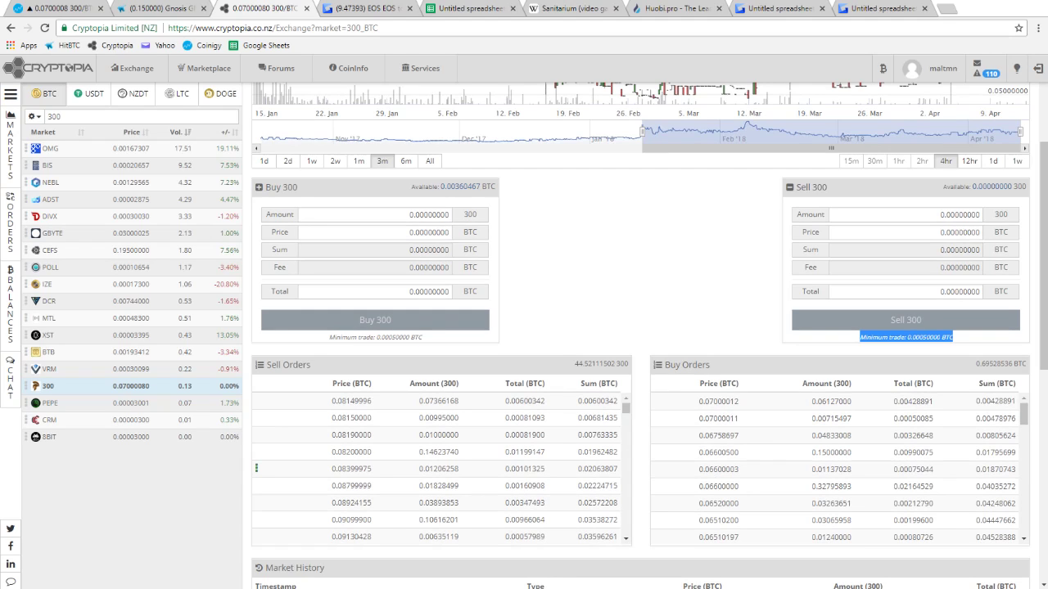
mouse_move(376, 337)
mouse_down()
mouse_move(422, 337)
mouse_move(375, 338)
mouse_up()
click(422, 337)
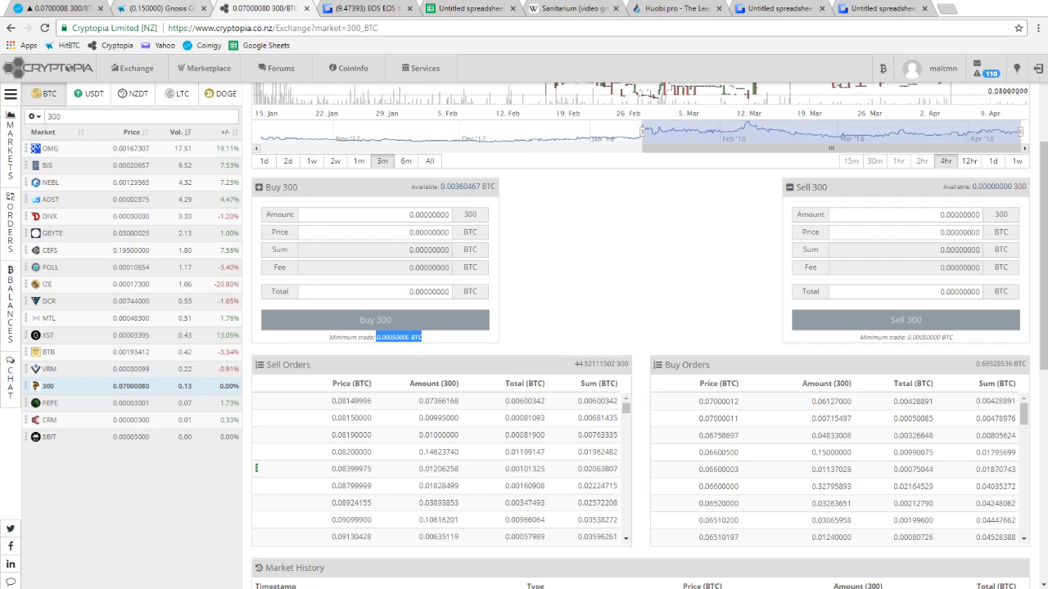
Switch to HitBTC, check the filled and cancelled orders, and return to the list of own trades
click(148, 8)
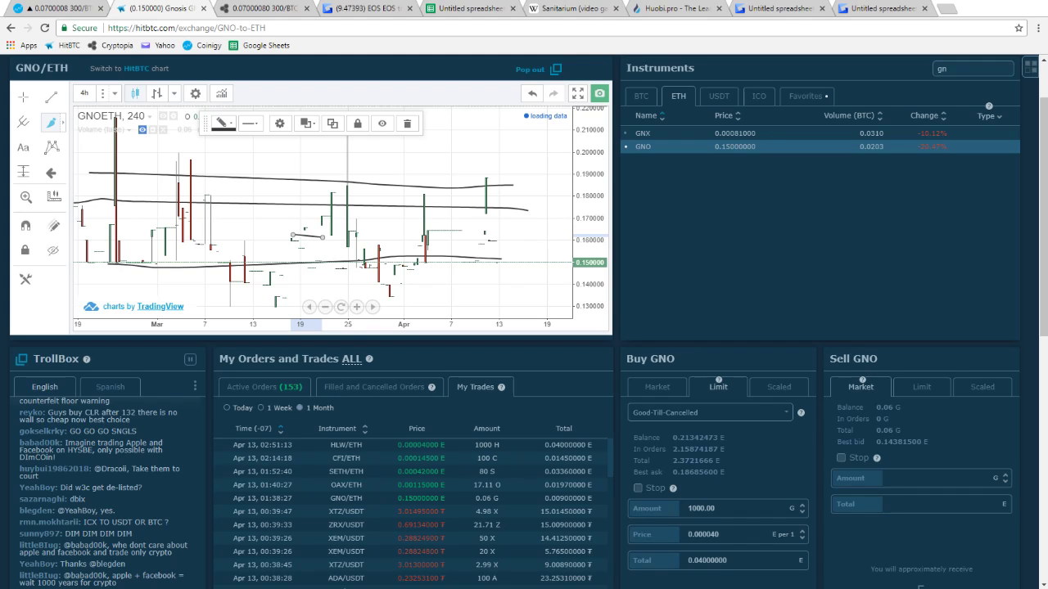
click(374, 387)
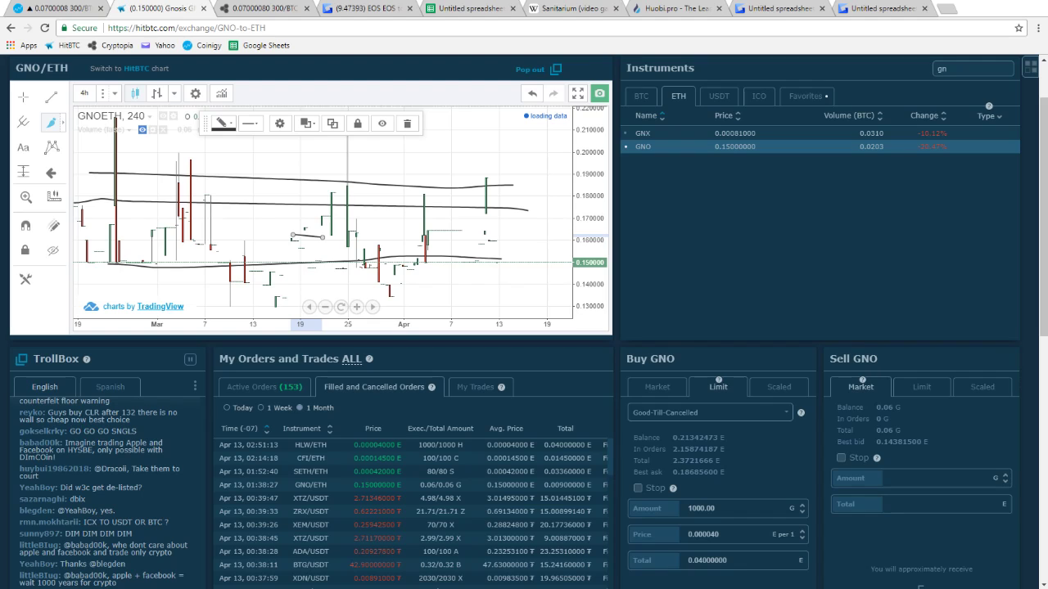
click(477, 387)
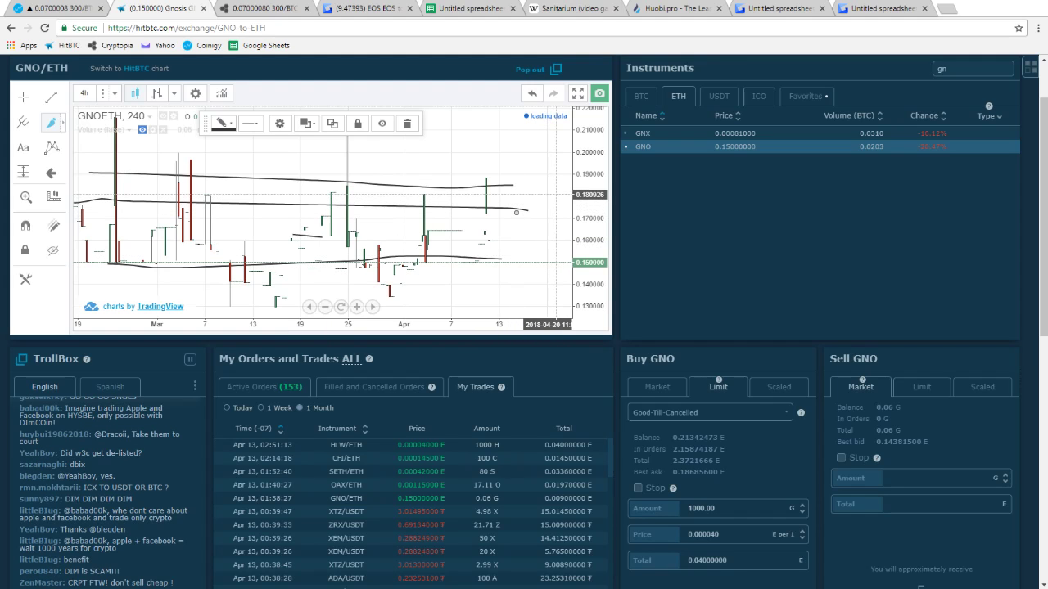
Place a good-till-cancelled limit order to sell 0.06 GNO at 0.18 ETH
scroll(524, 328, down, 2)
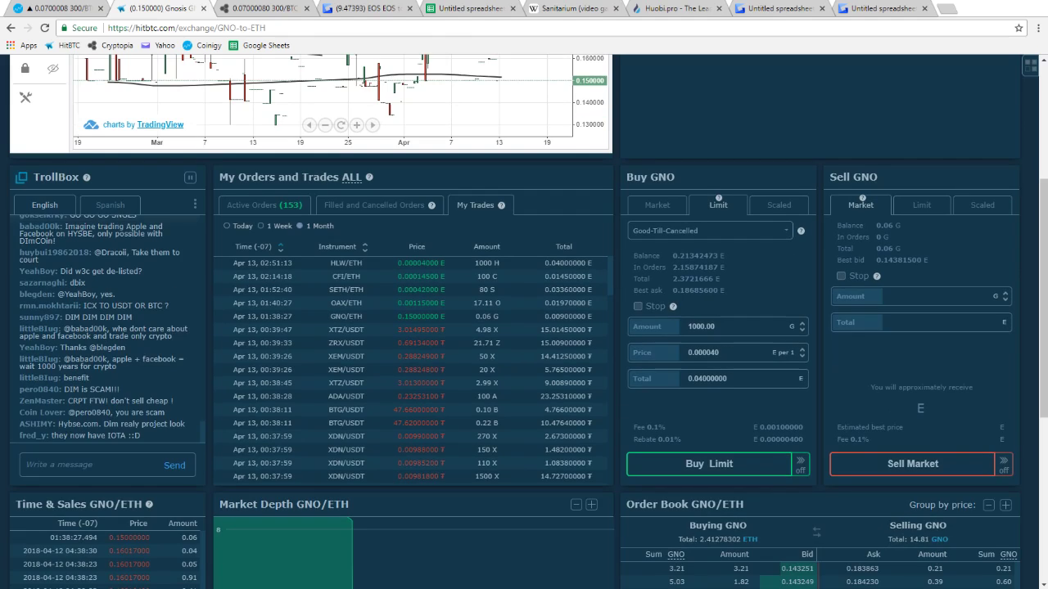
click(922, 205)
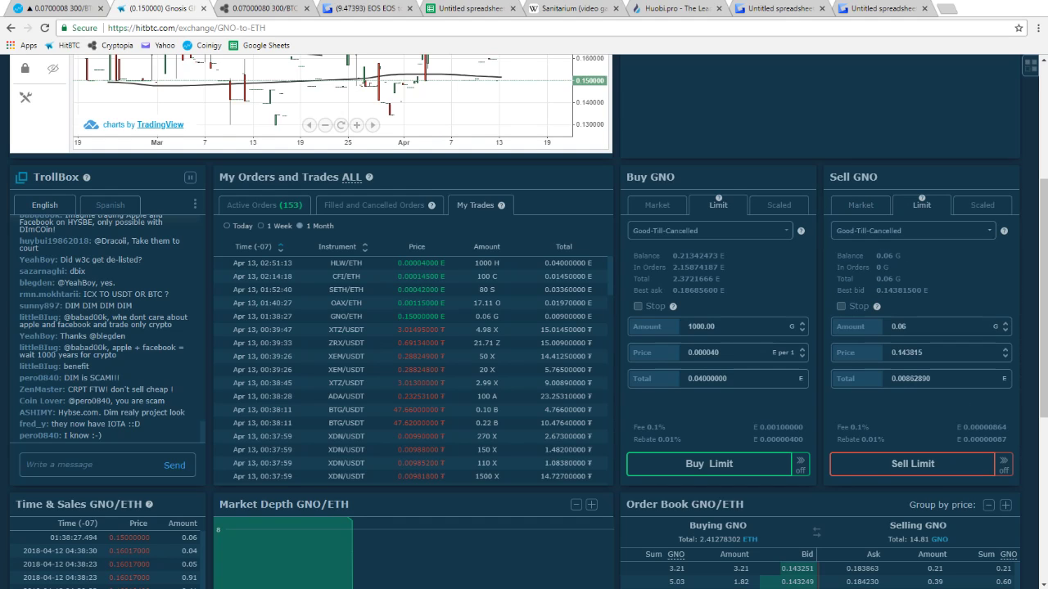
drag(924, 353, 899, 353)
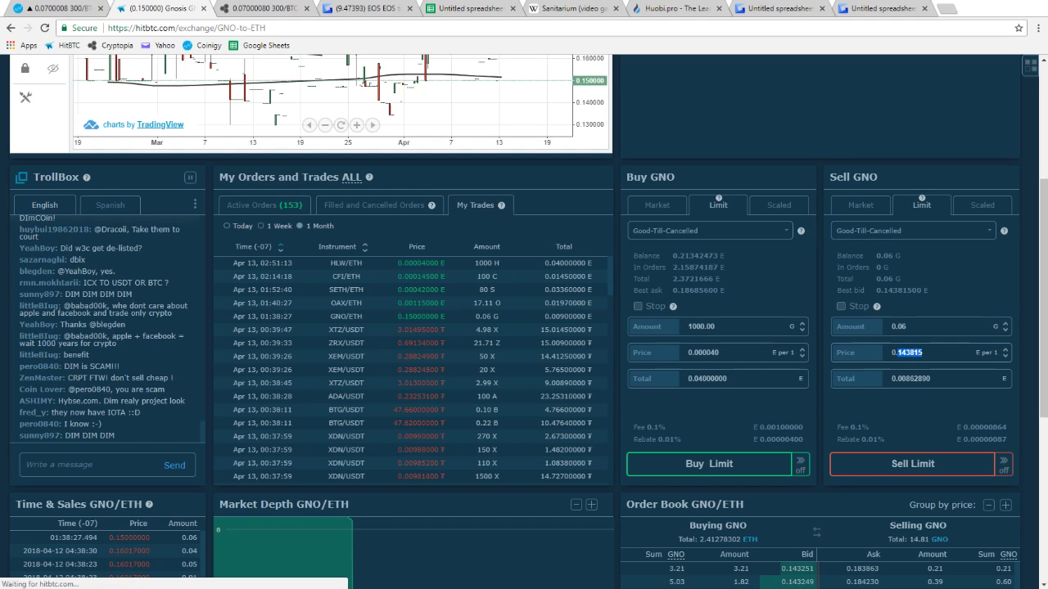
text(18)
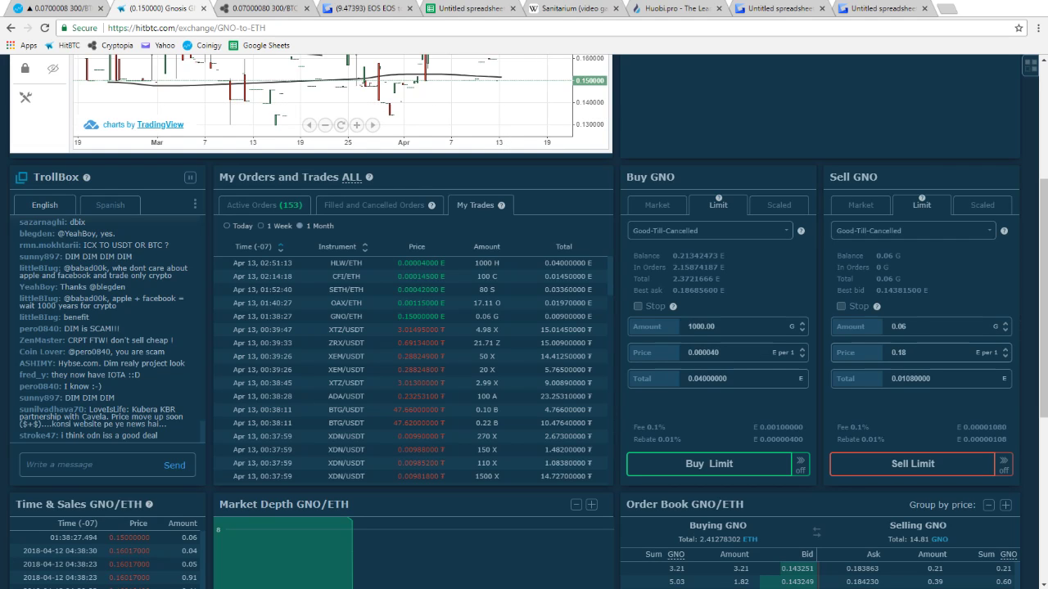
click(915, 464)
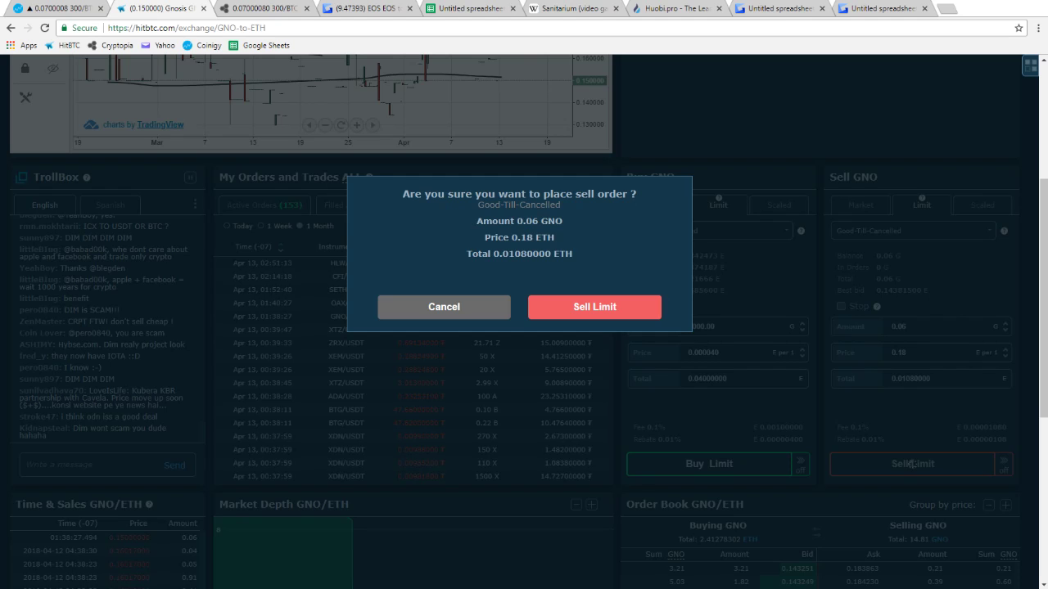
key(Return)
Check the GNO/ETH chart's range, then set the buy price to 0.14 ETH and the amount to the full available balance
click(696, 257)
drag(721, 352, 707, 352)
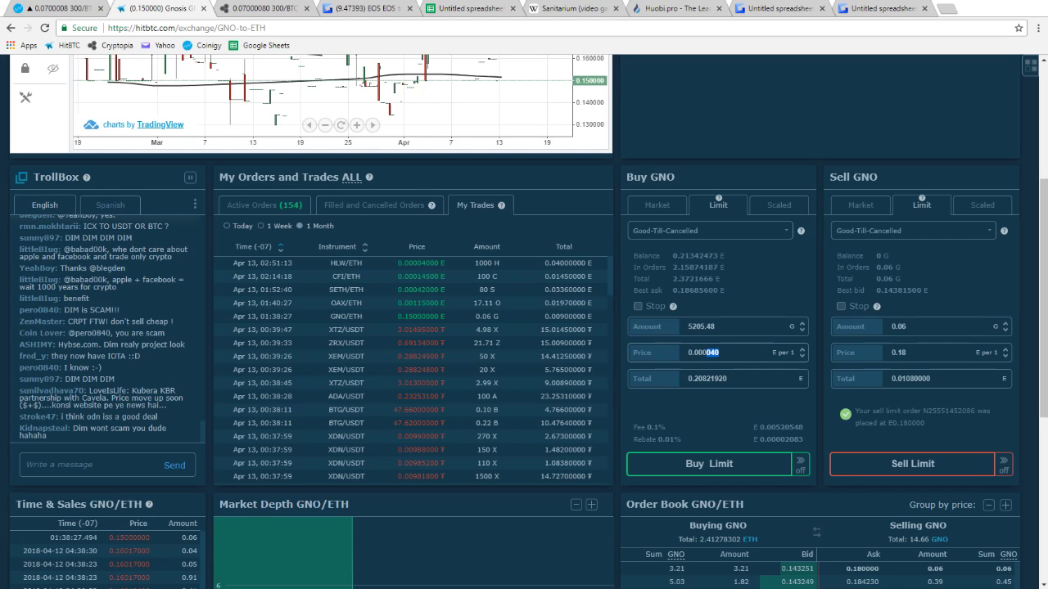
scroll(399, 269, up, 5)
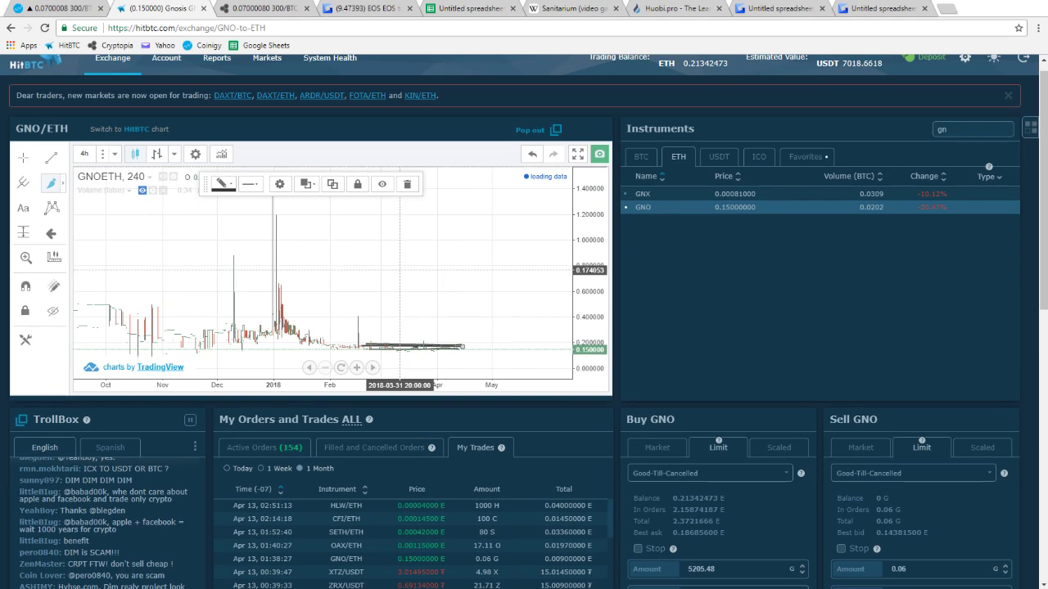
scroll(400, 270, up, 5)
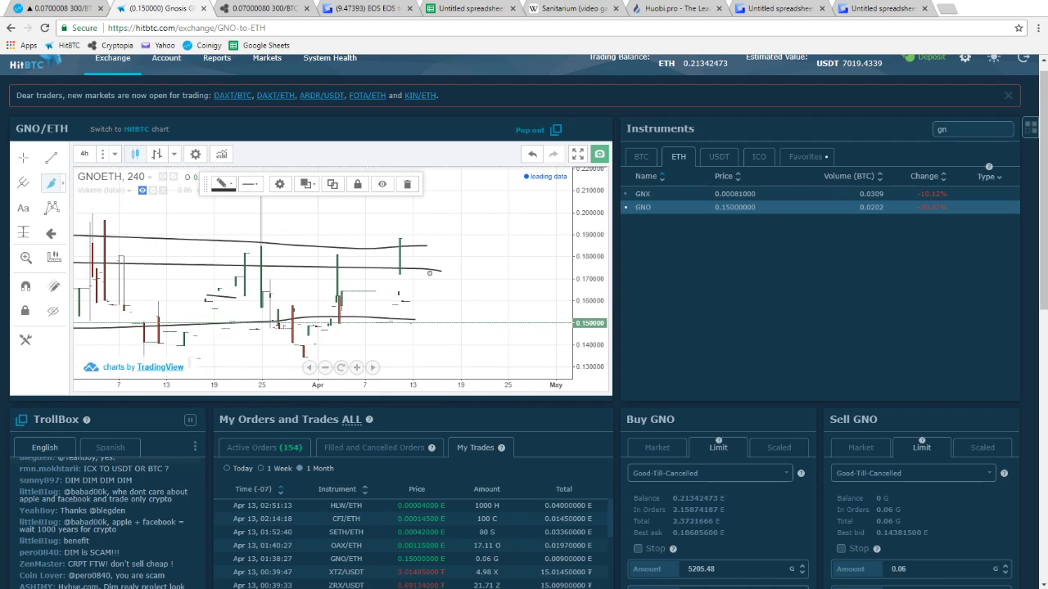
scroll(713, 352, down, 3)
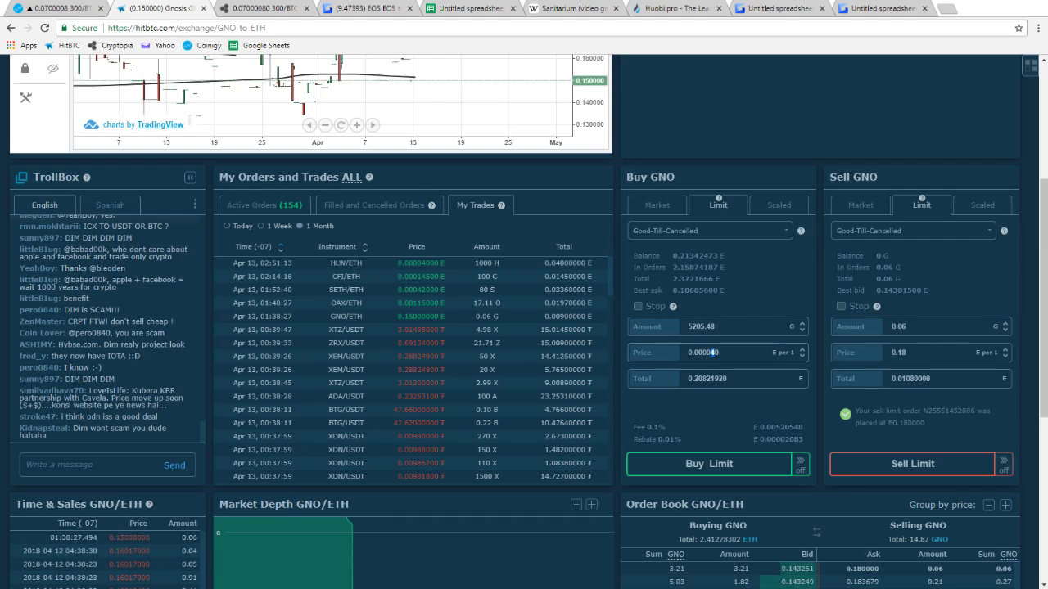
click(702, 290)
drag(722, 353, 694, 353)
text(14)
click(701, 256)
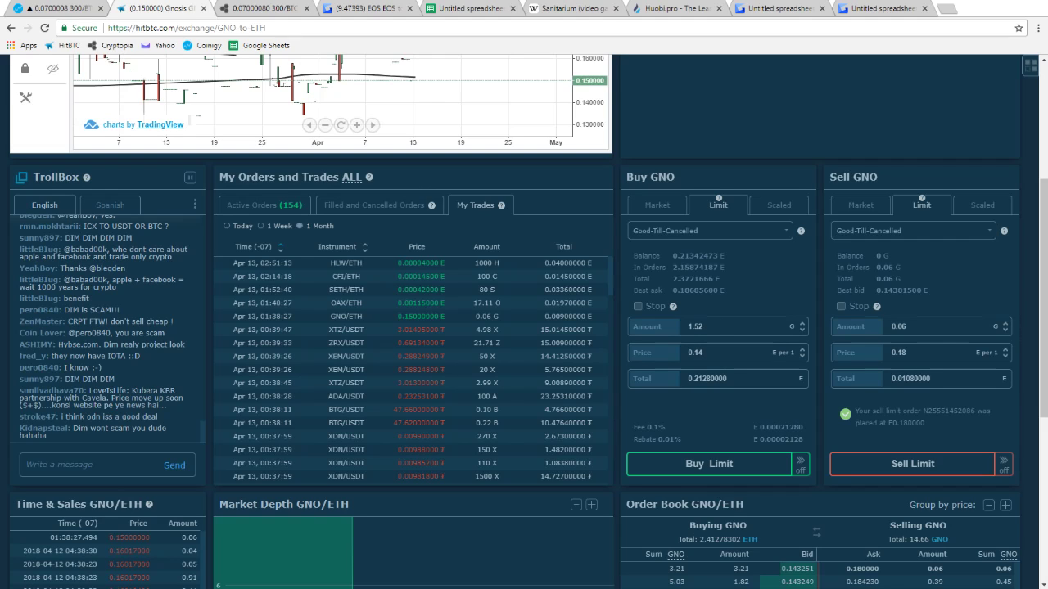
Set the buy total to 0.01 ETH and place the good-till-cancelled limit order for 0.07 GNO at 0.14 ETH
drag(694, 378, 727, 378)
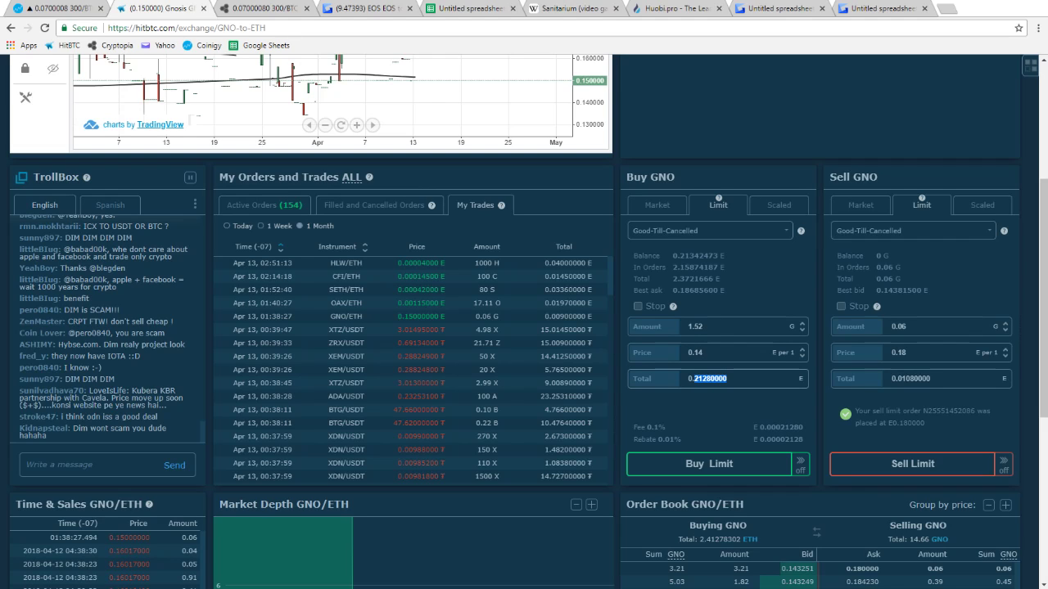
text(0.01)
click(709, 463)
click(577, 307)
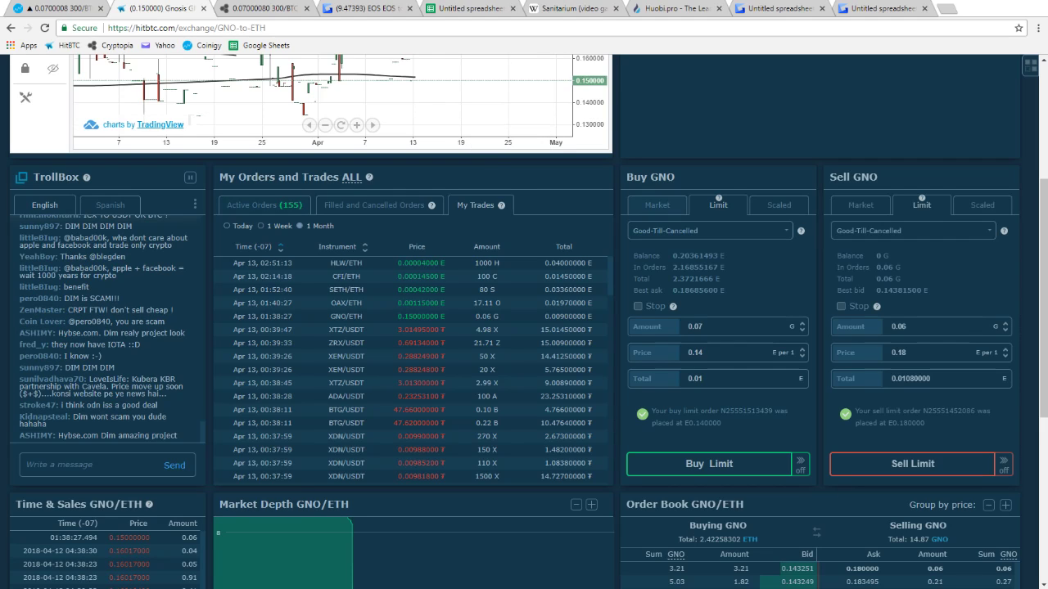
Restrict the active orders to GNO/ETH and cancel the 0.07 GNO buy order at 0.136 ETH
scroll(523, 322, down, 2)
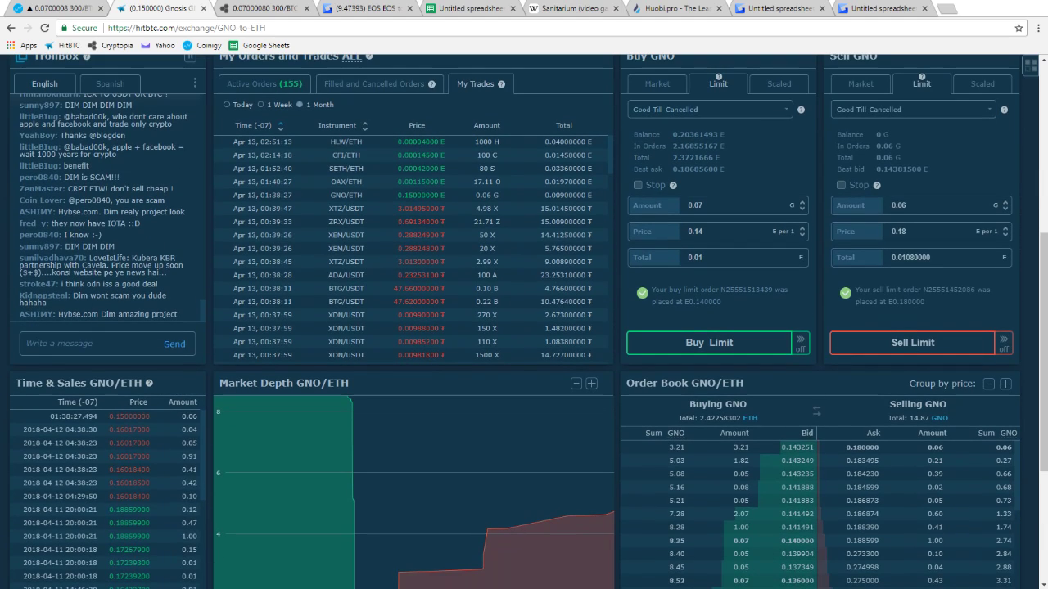
click(264, 84)
click(351, 58)
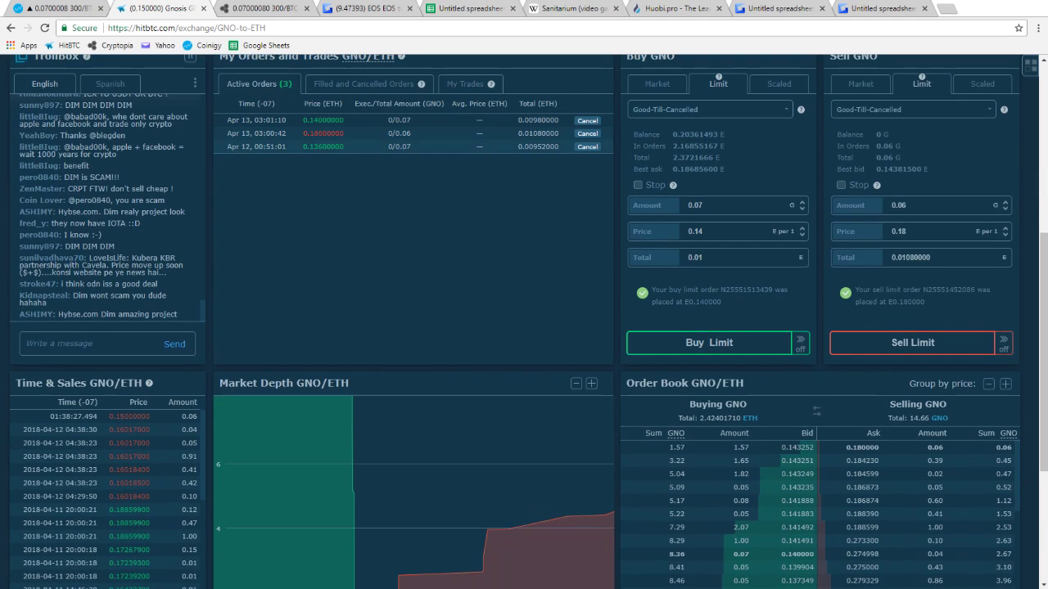
scroll(524, 321, up, 2)
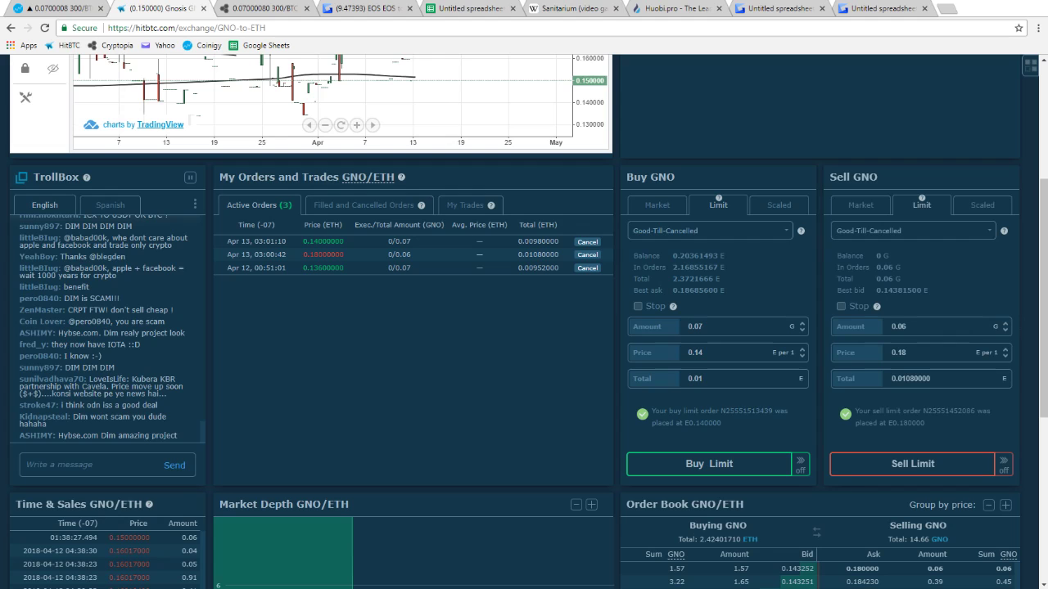
click(587, 268)
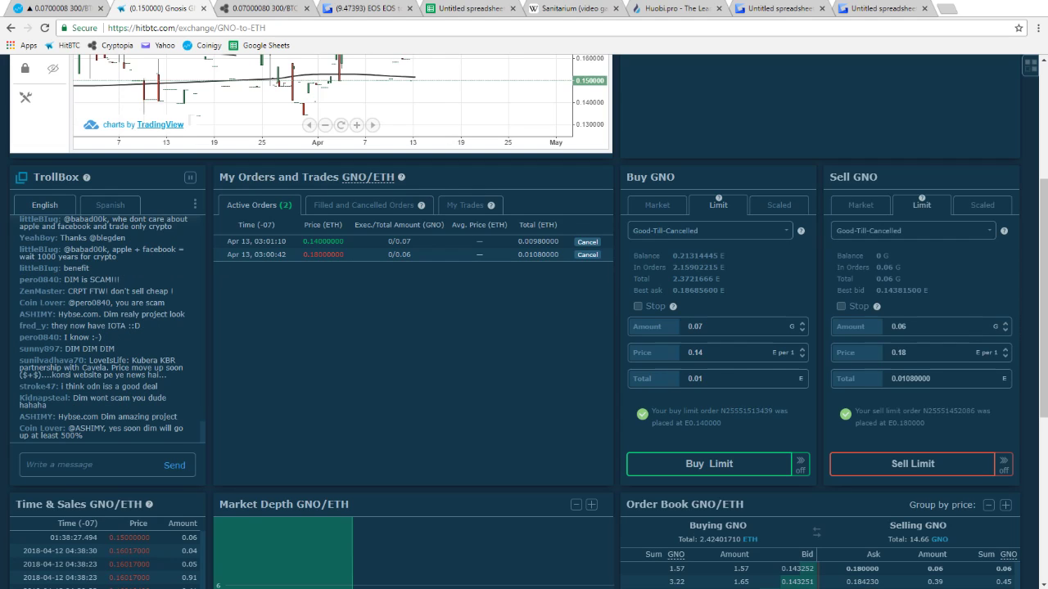
Place another limit buy order for 0.07 GNO at 0.135 ETH with the total set to 0.01 ETH
click(700, 353)
text(35)
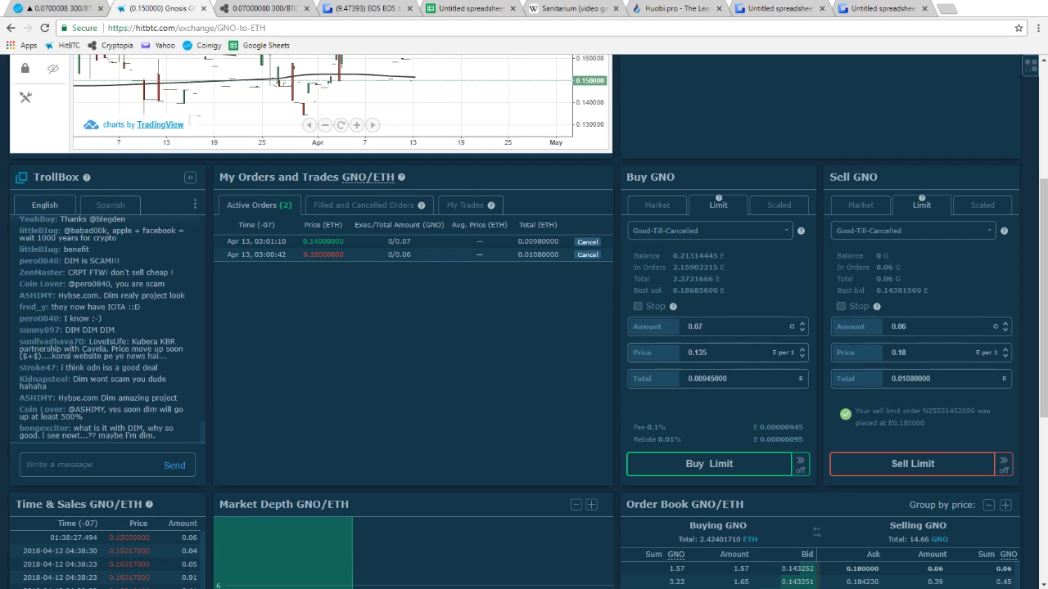
text(1)
click(709, 464)
click(595, 307)
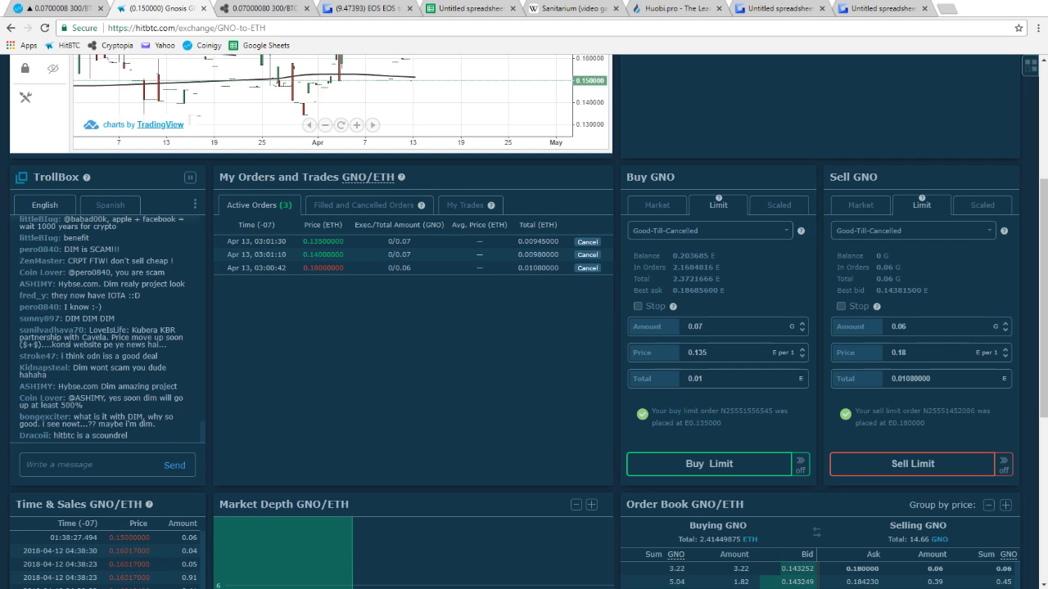
Review the new GNO/ETH orders against the chart and list the active orders for all instruments
scroll(529, 322, up, 1)
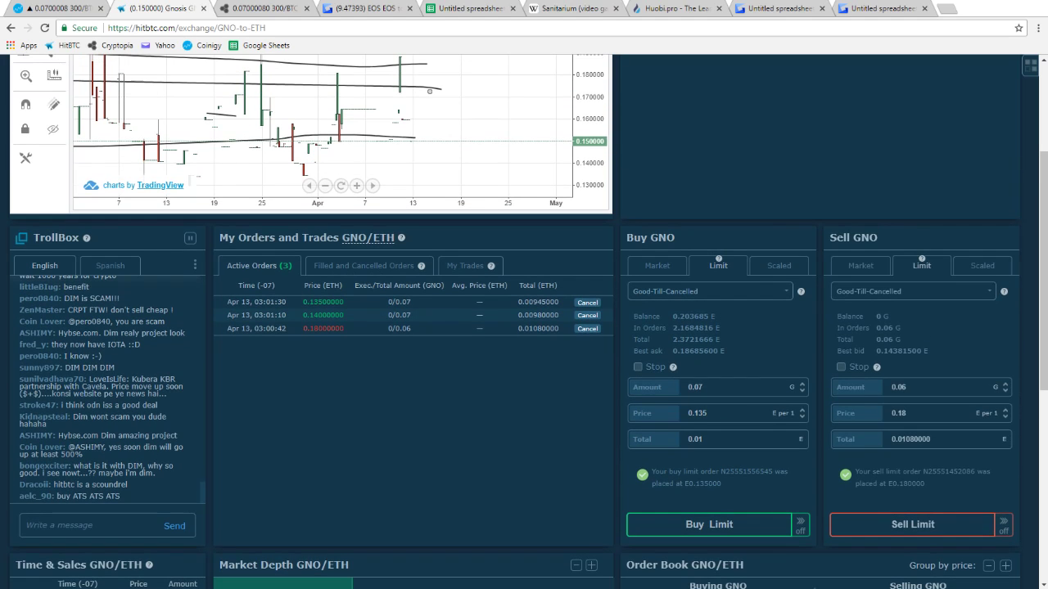
scroll(528, 321, up, 1)
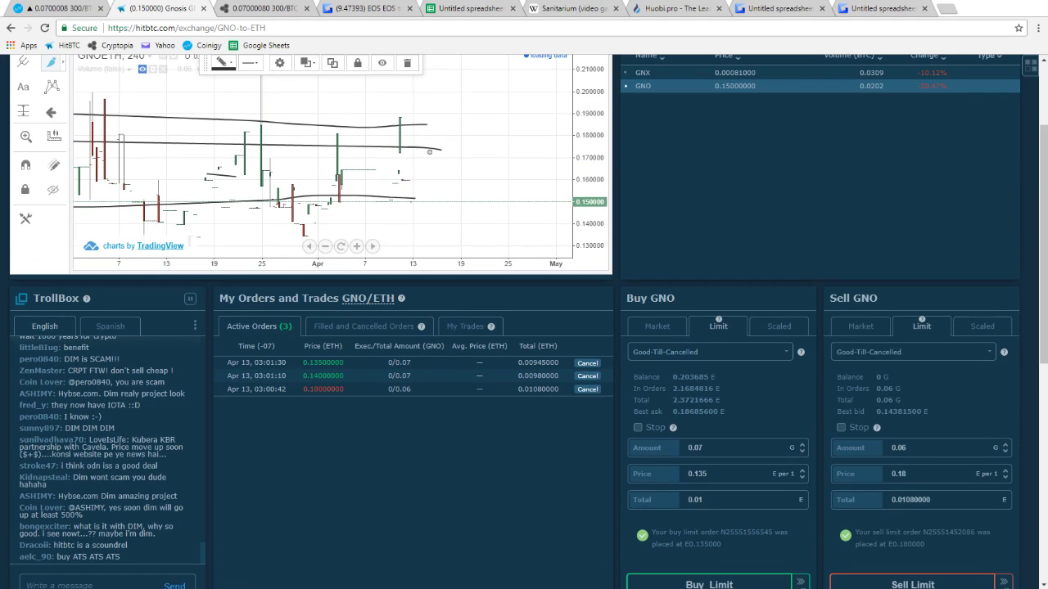
click(367, 298)
scroll(529, 321, down, 1)
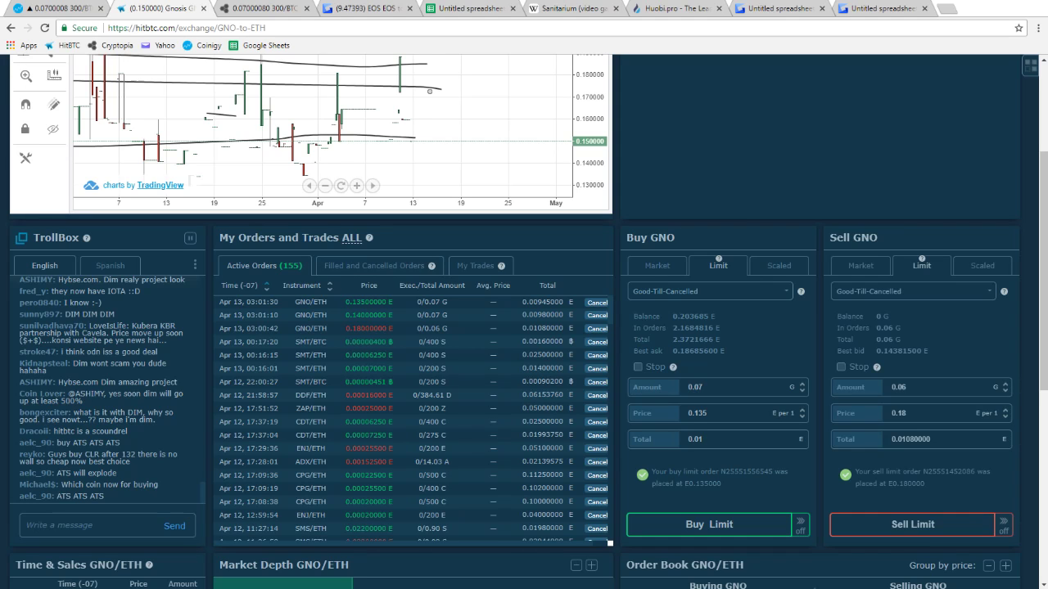
In the own trades list, select and copy the April 12 trades from SMT/ETH at 23:59:01 through CHSB/ETH at 00:35:50
click(475, 266)
scroll(450, 357, down, 2)
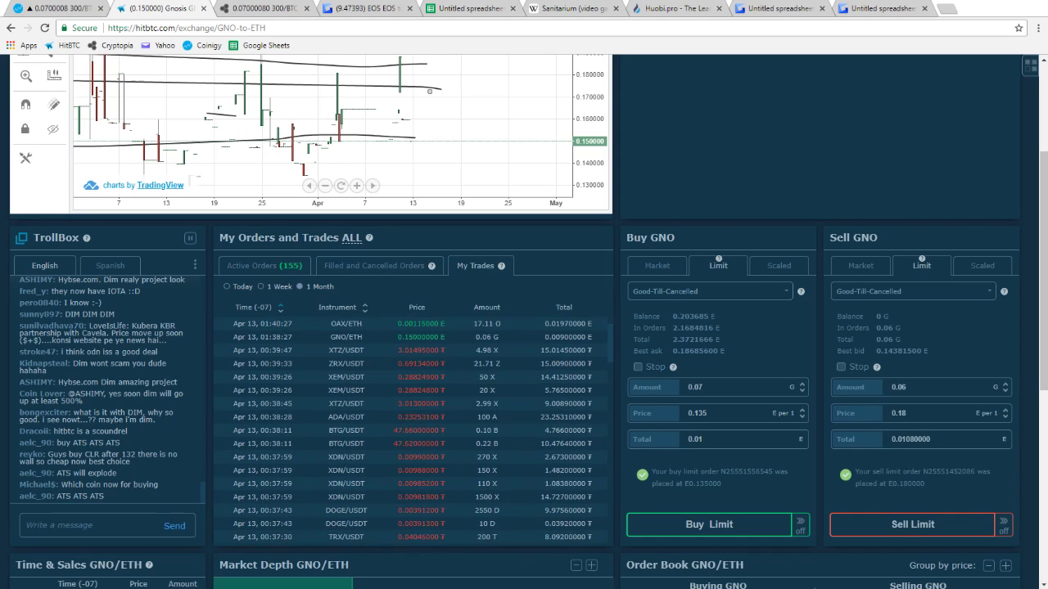
scroll(409, 431, down, 10)
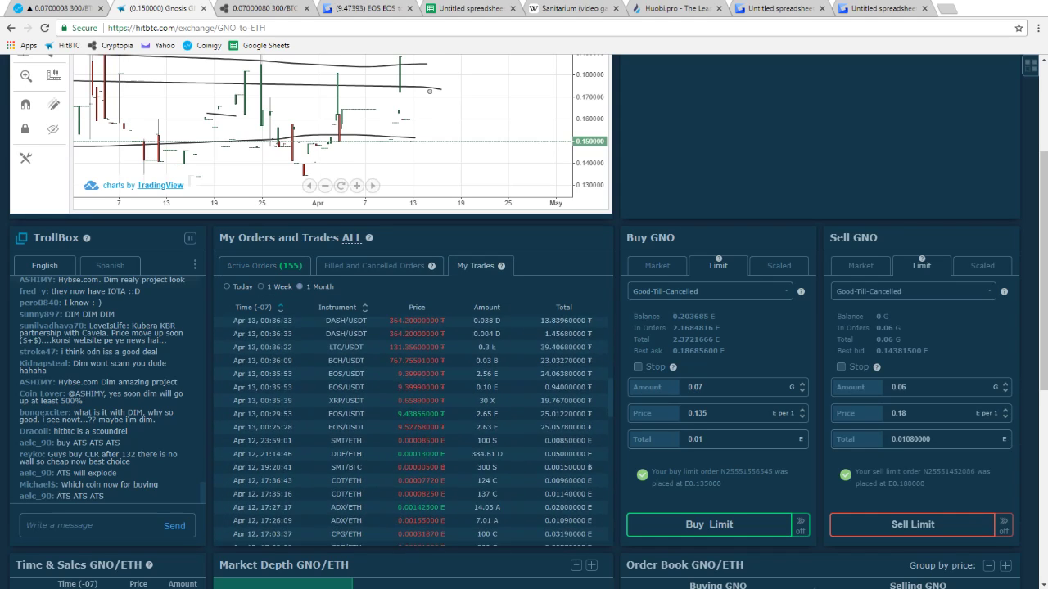
scroll(409, 431, up, 3)
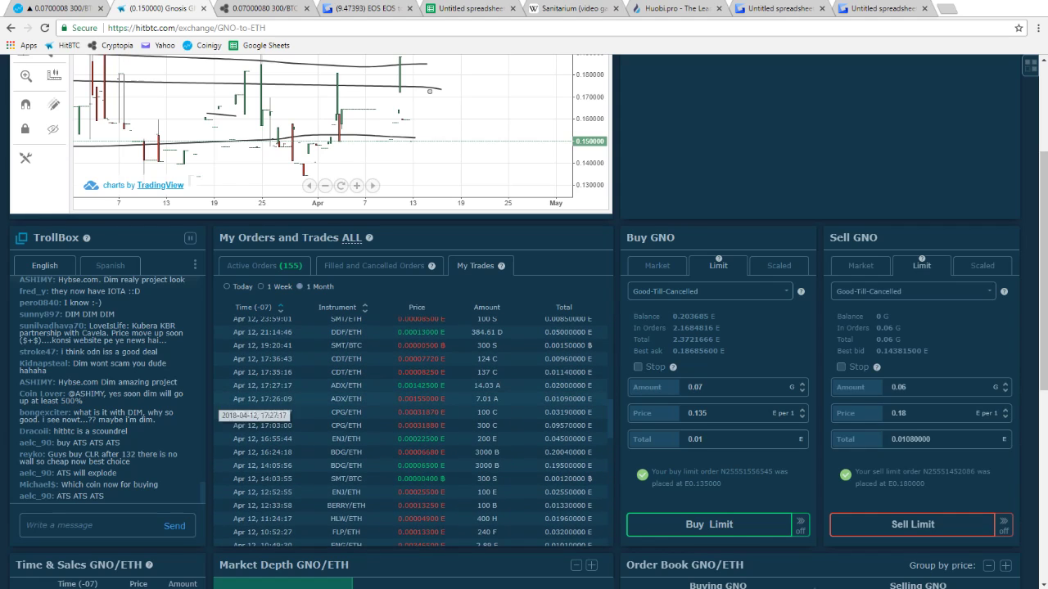
click(236, 392)
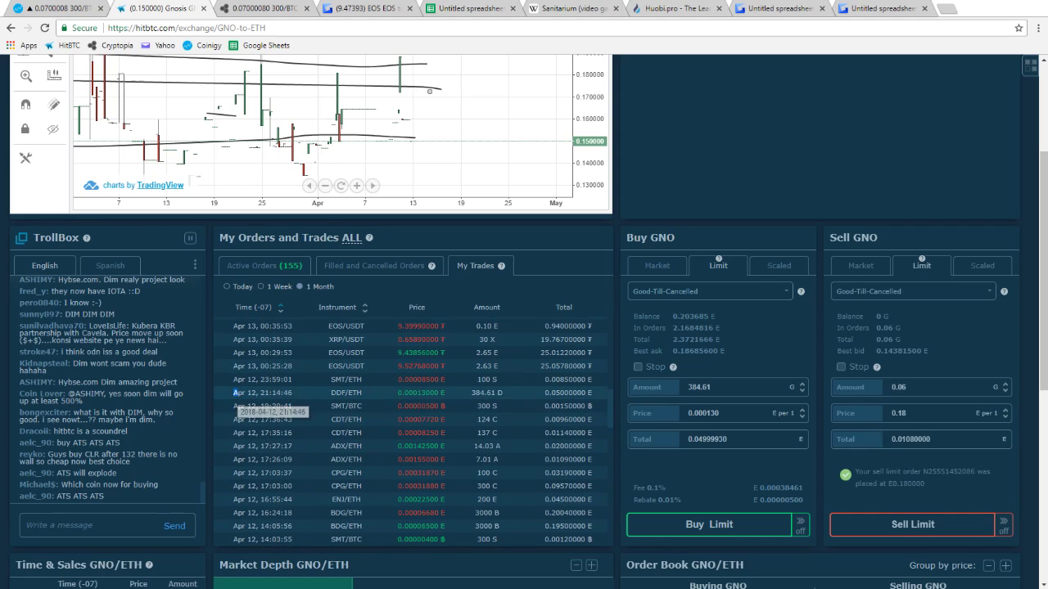
drag(233, 380, 591, 375)
scroll(447, 419, down, 7)
scroll(564, 390, down, 3)
scroll(594, 446, up, 1)
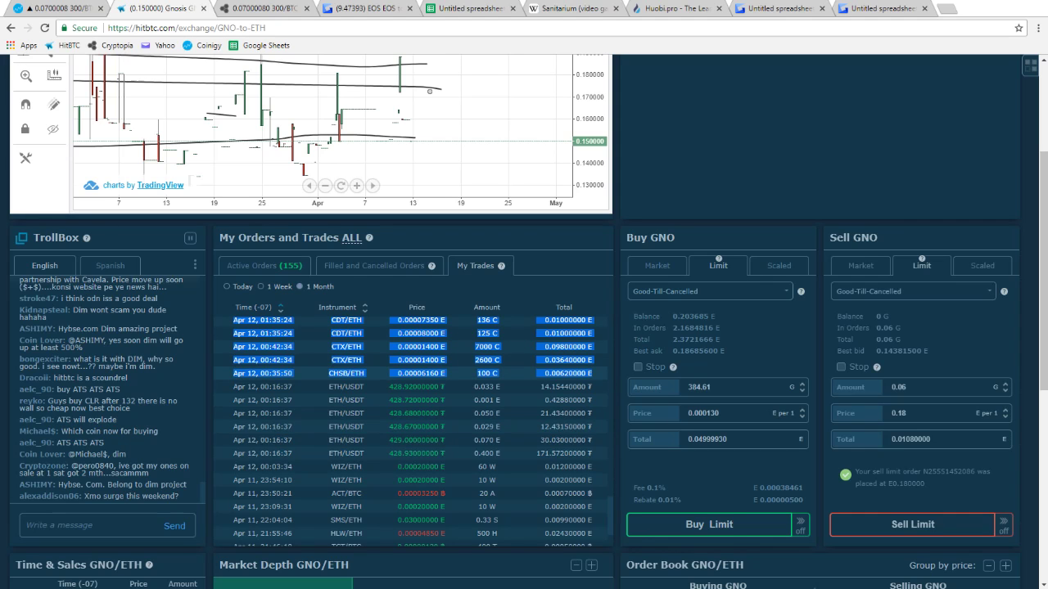
Switch to the Google Sheets spreadsheet, clear the whole sheet's contents, paste the copied trades at cell A1 and select the pasted range
click(470, 8)
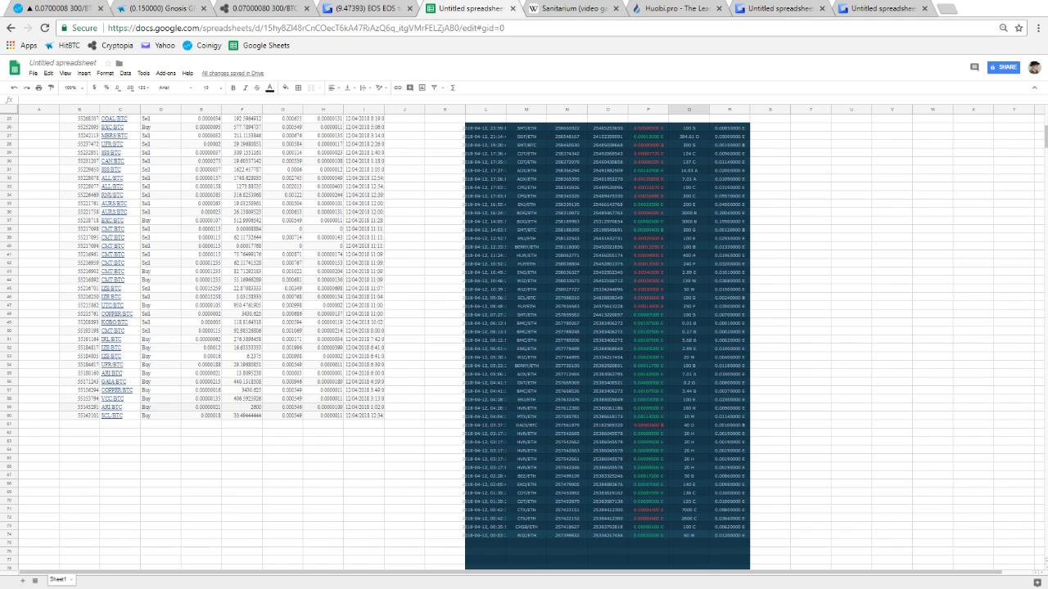
scroll(524, 336, up, 5)
key(ctrl+a)
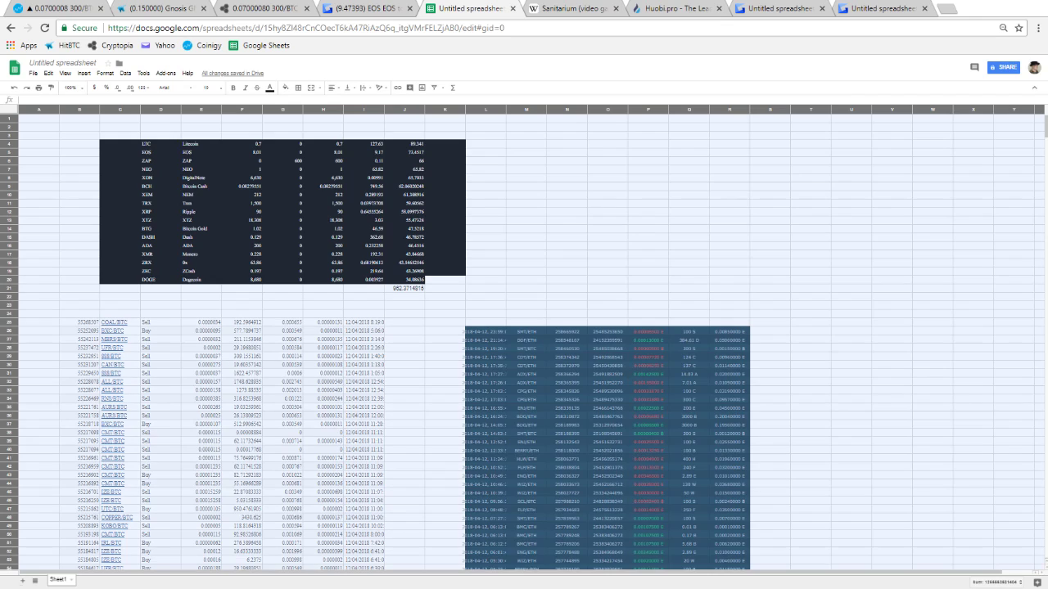
key(Delete)
click(39, 119)
key(ctrl+v)
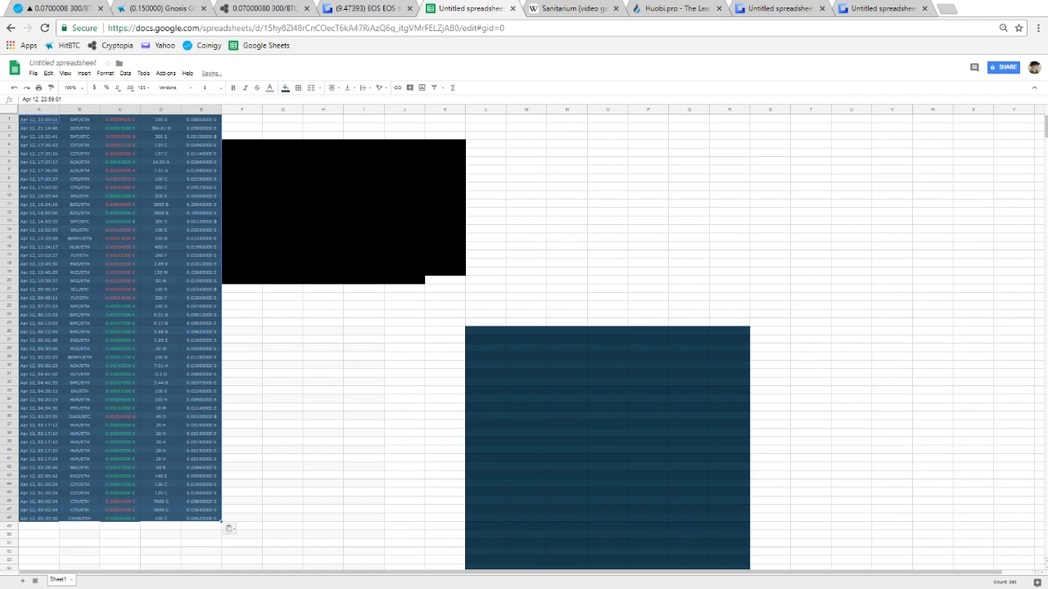
click(38, 118)
drag(201, 518, 39, 89)
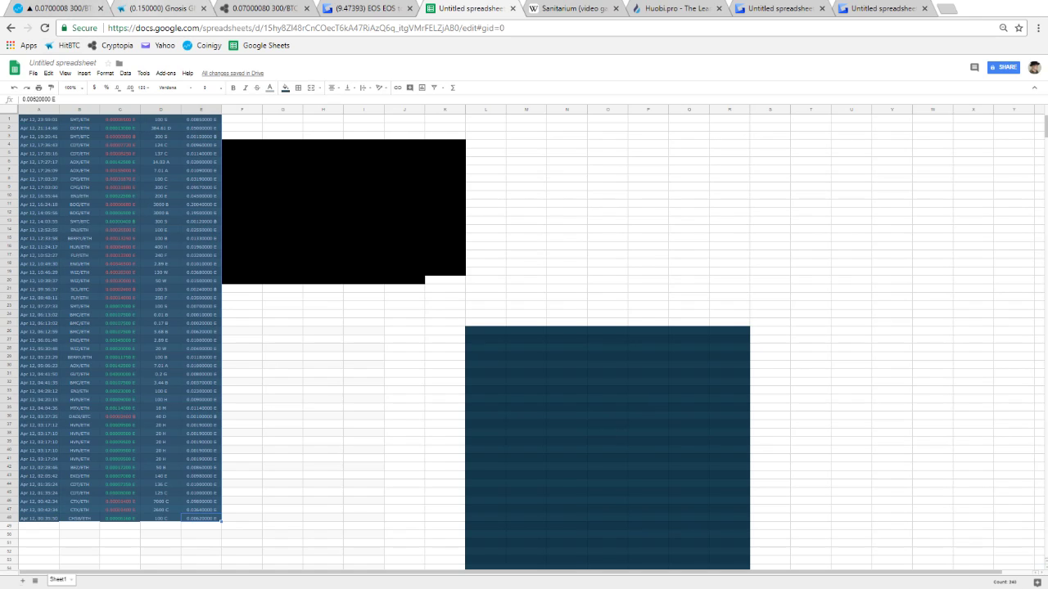
Switch back to HitBTC, clear the trade selection, and review the active orders and own trades for all instruments
click(155, 8)
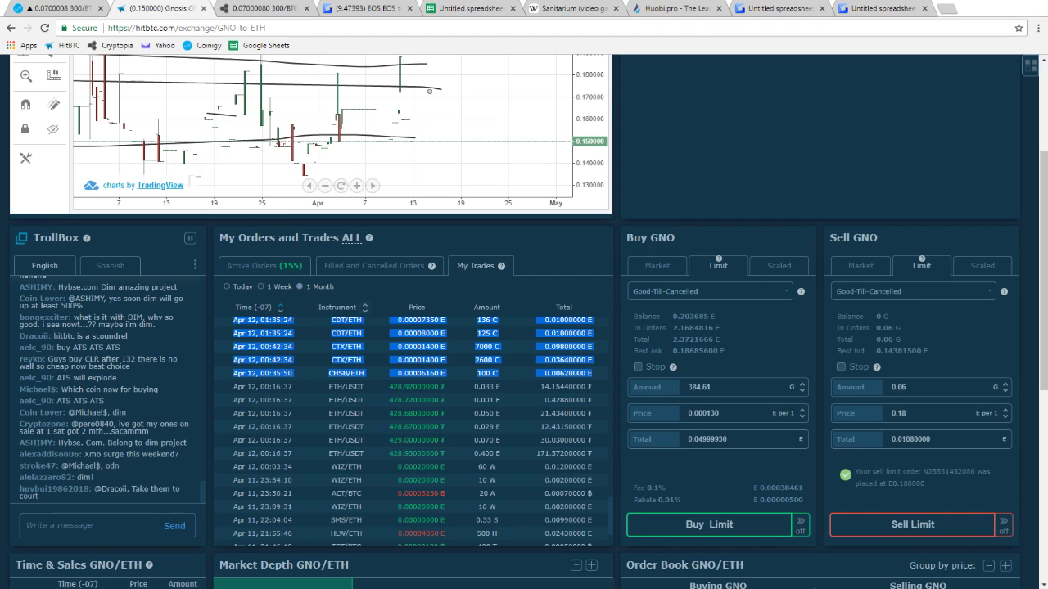
click(418, 413)
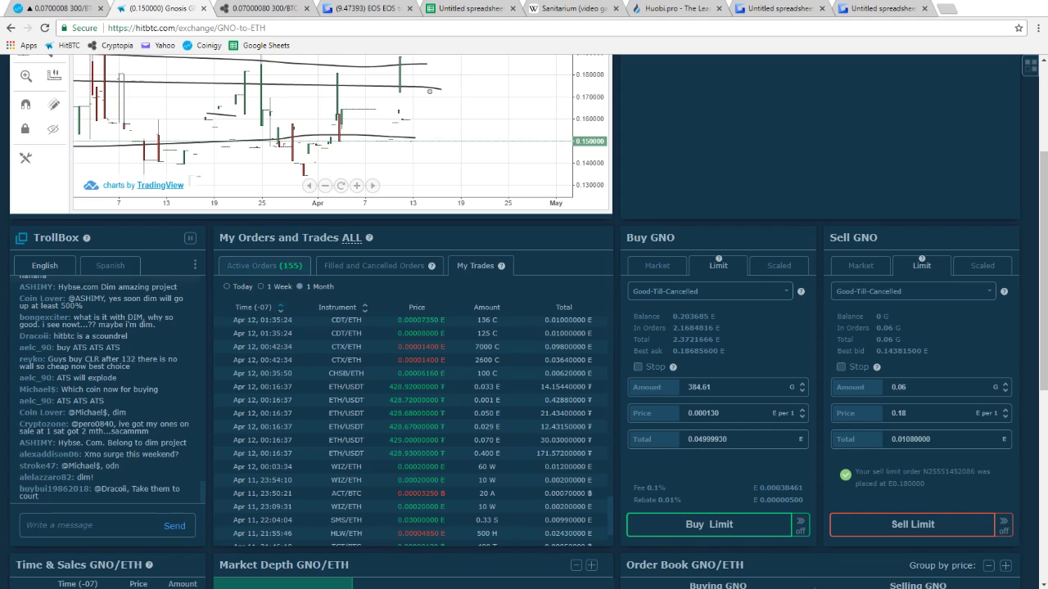
click(264, 266)
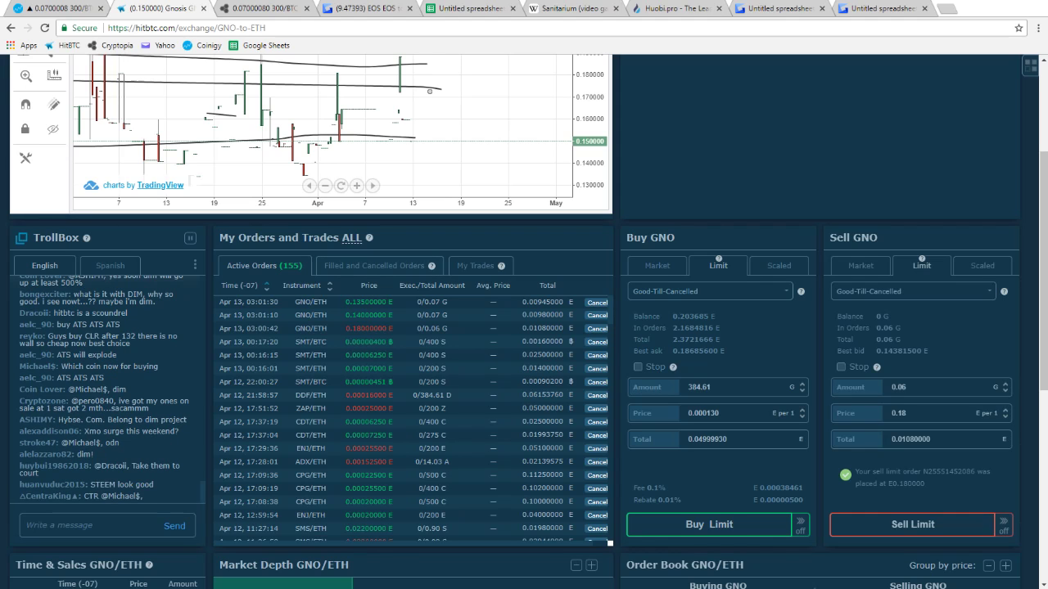
scroll(524, 328, up, 1)
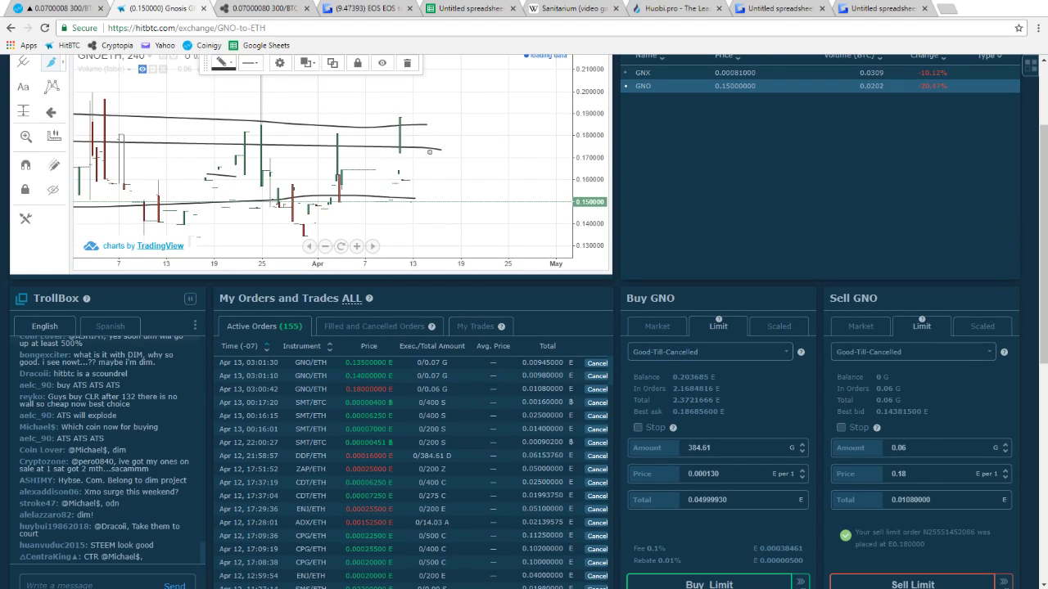
click(475, 327)
scroll(483, 434, down, 5)
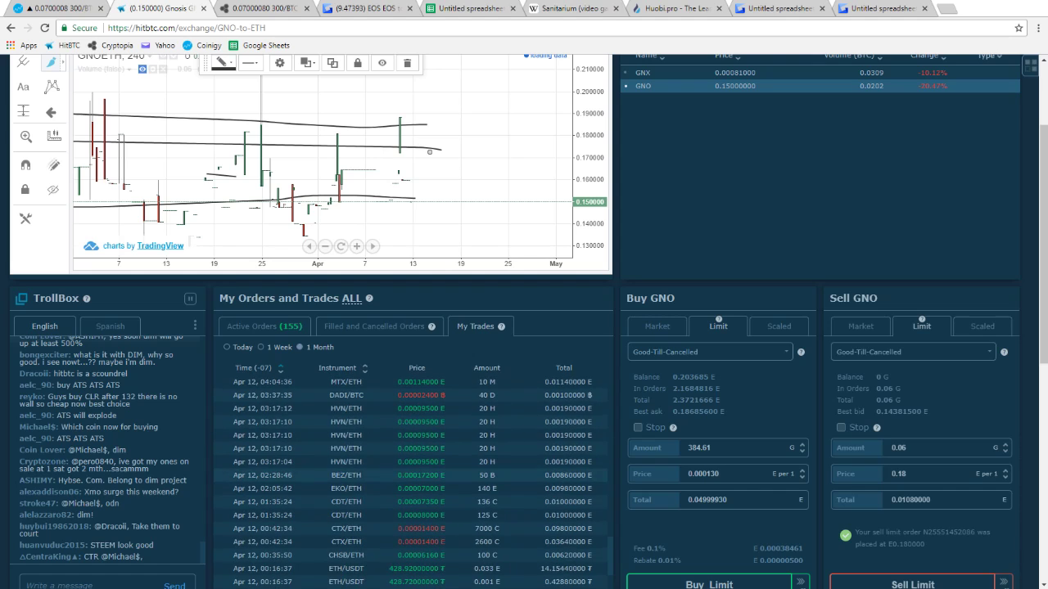
scroll(524, 327, up, 2)
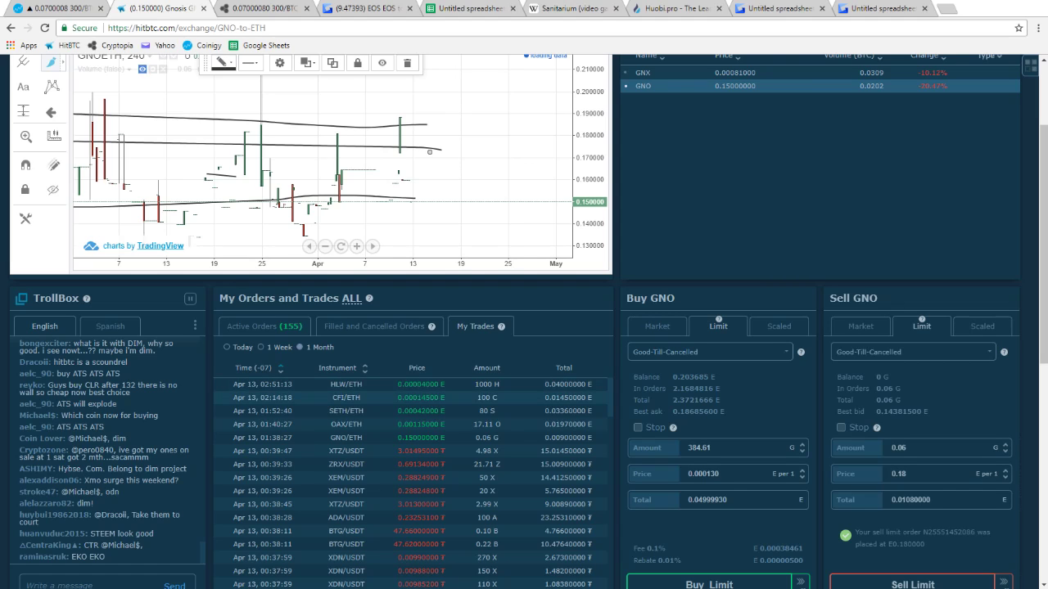
Examine the HLW/ETH, GNO/ETH and OAX/ETH purchase prices, including the GNO/ETH-only trades, and compare them with the GNO/ETH chart
click(411, 385)
drag(331, 384, 425, 384)
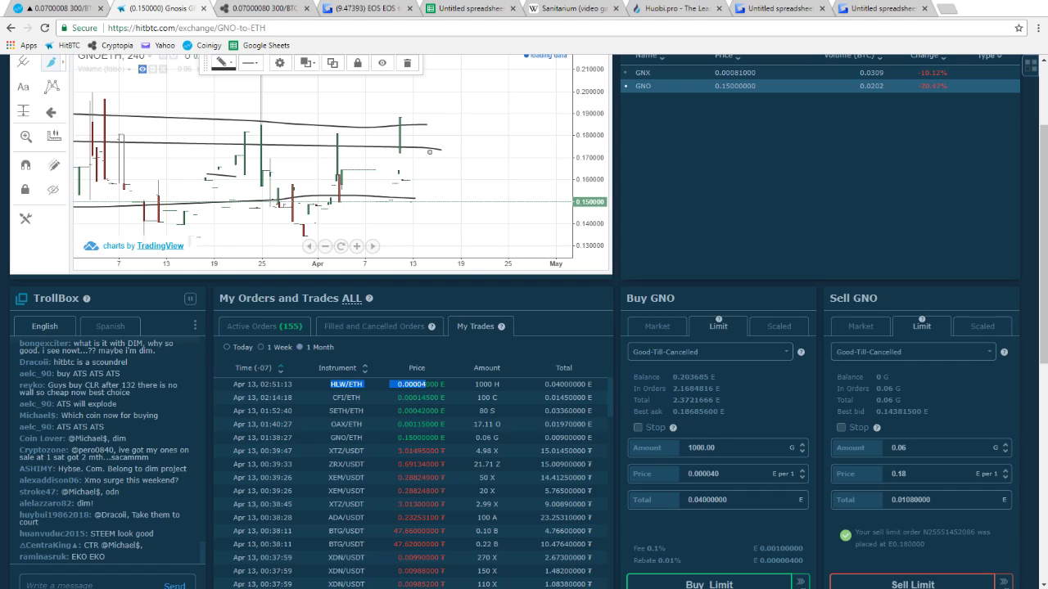
drag(408, 438, 445, 438)
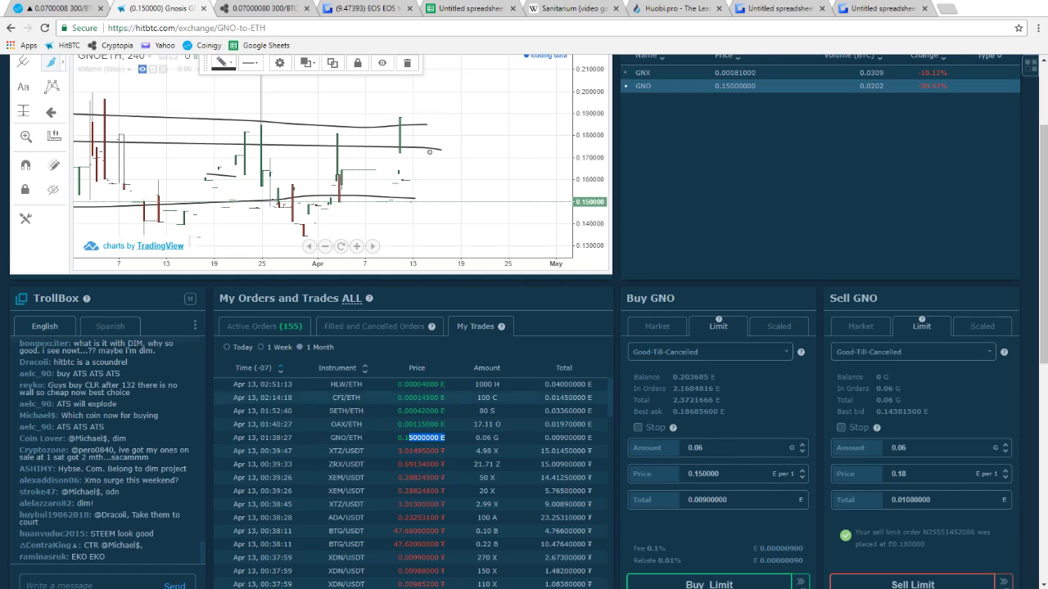
click(352, 299)
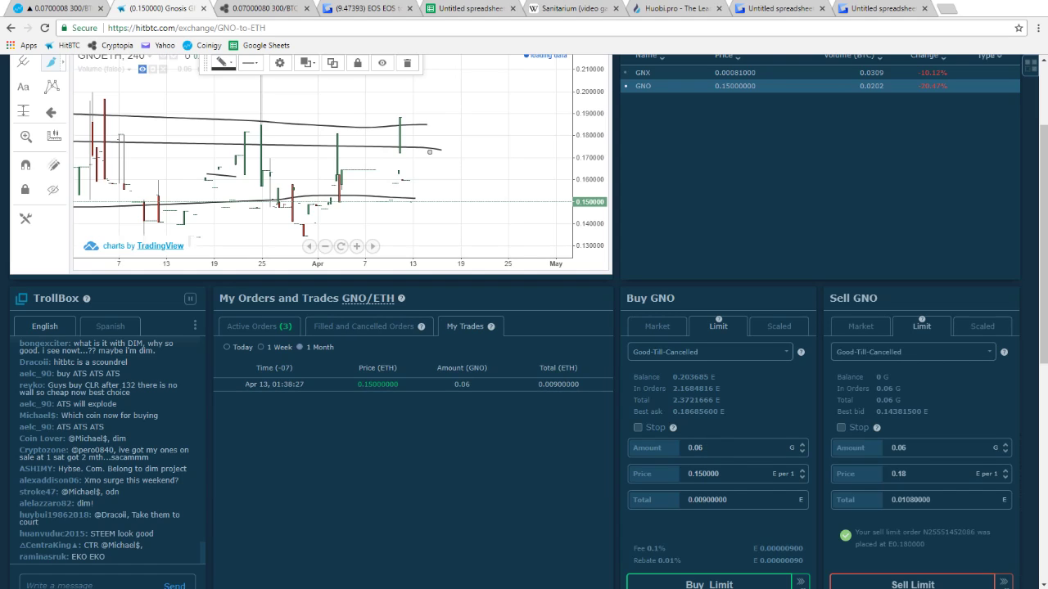
double_click(378, 385)
click(360, 299)
drag(446, 425, 401, 425)
scroll(524, 241, up, 2)
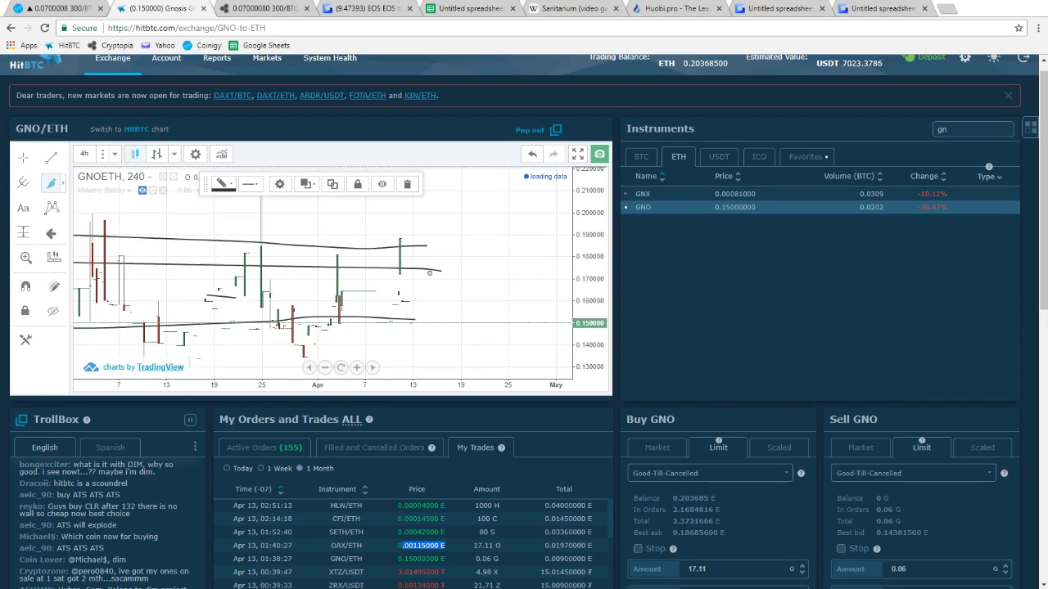
Open the OAX/ETH market and highlight the April 4 and April 5 trades in the own trades list
double_click(942, 129)
text(oax)
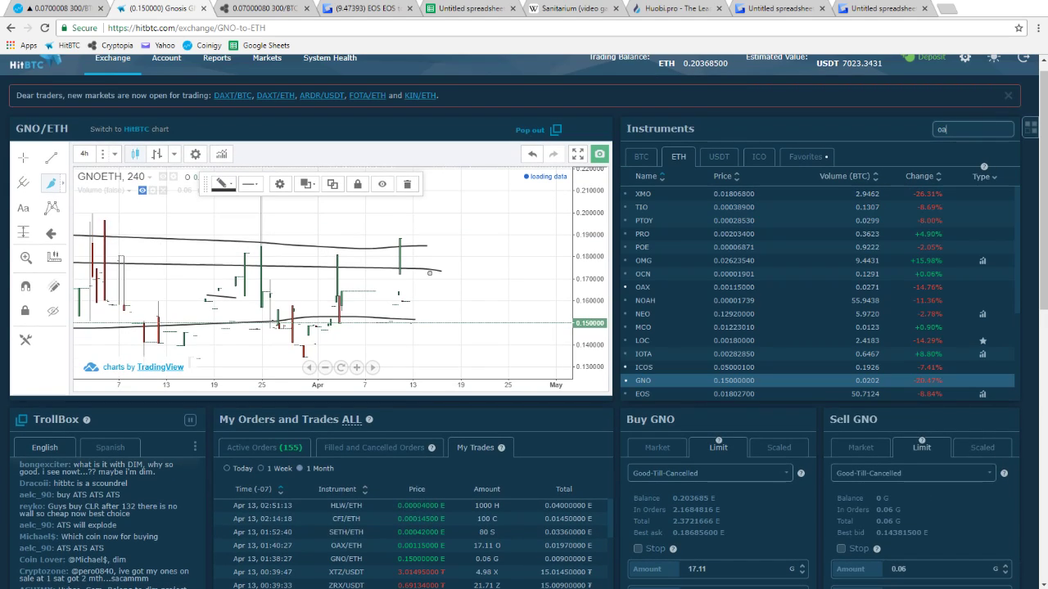
click(643, 194)
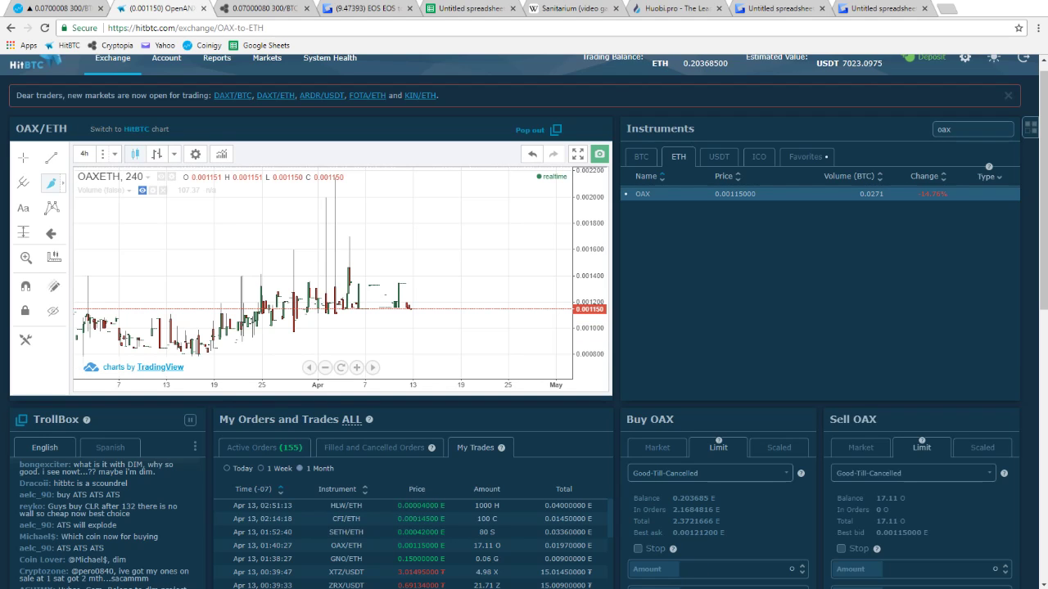
scroll(524, 295, down, 2)
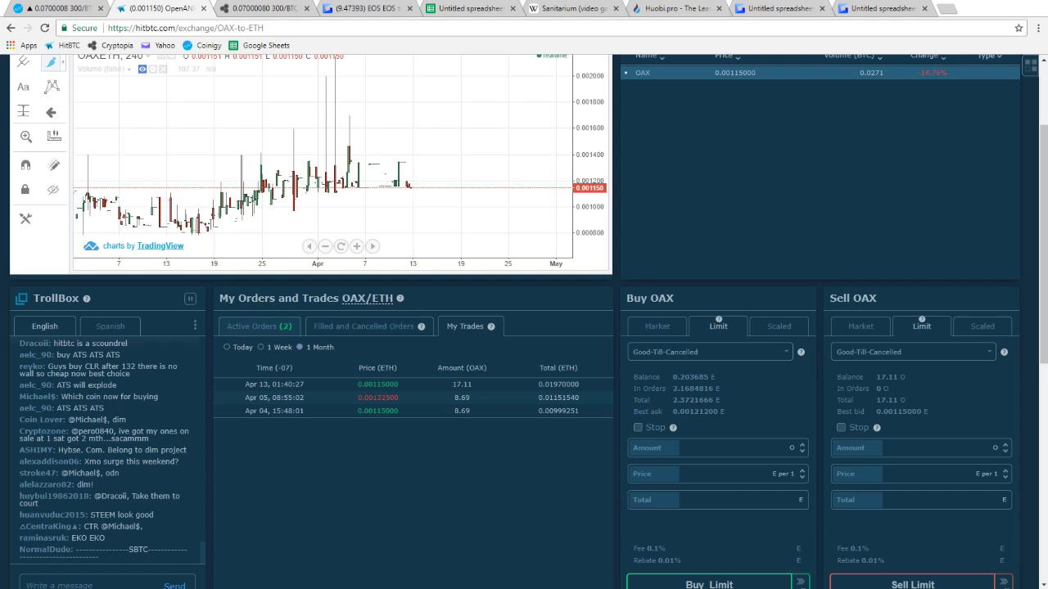
drag(583, 411, 242, 399)
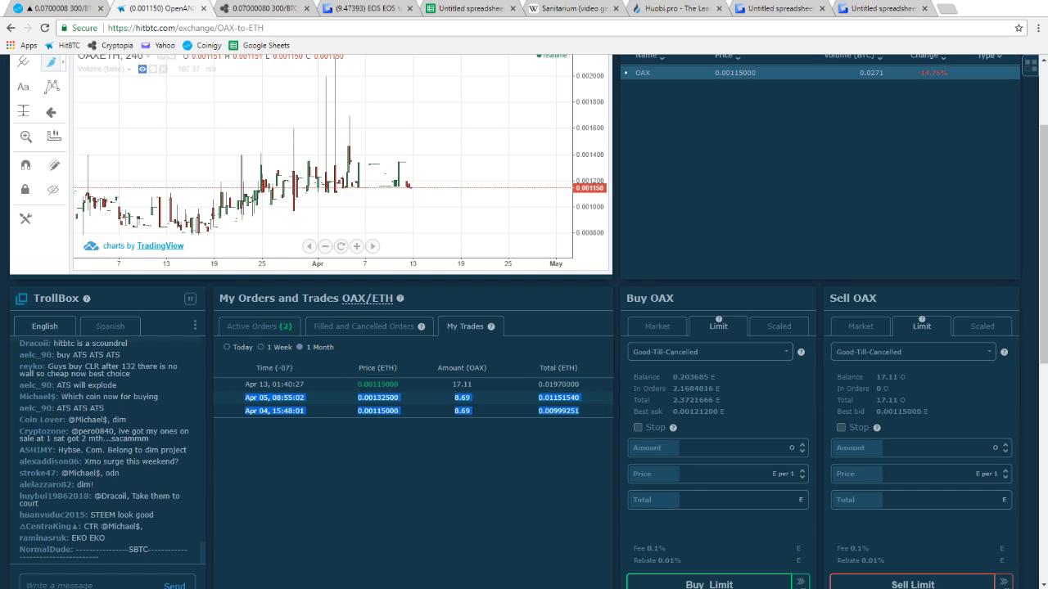
click(393, 384)
drag(583, 411, 244, 397)
Open Calculator, multiply 0.01 by 500, clear the display and minimize the calculator
key(super)
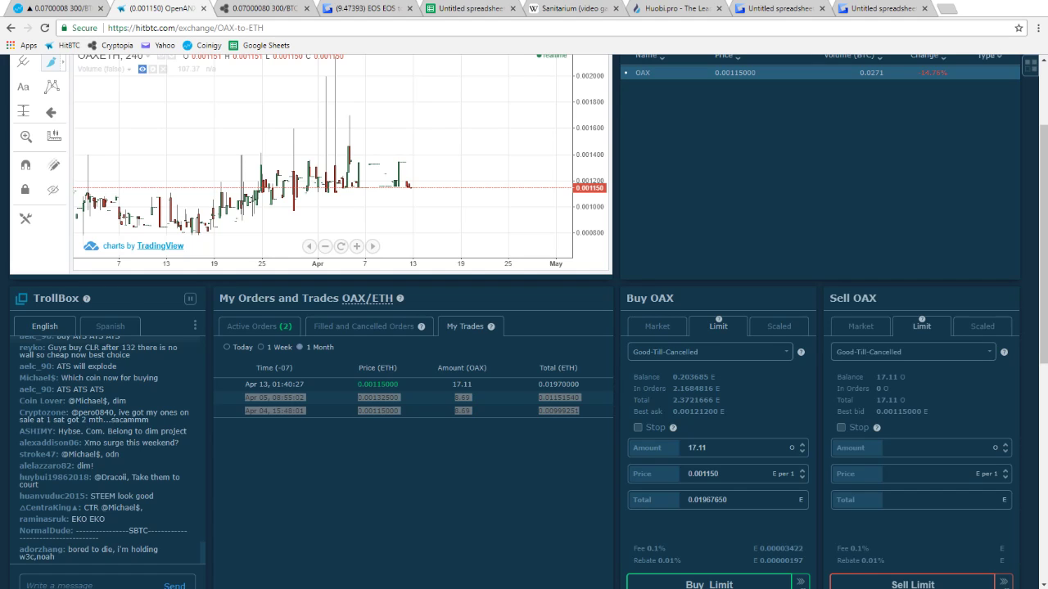
text(ca)
key(Return)
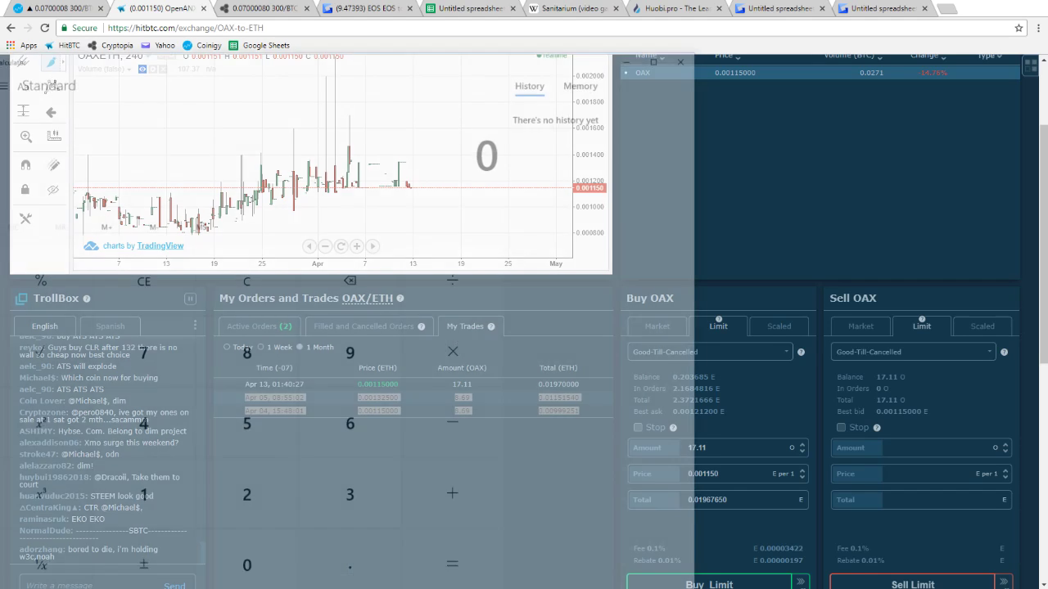
text(0.0)
click(139, 500)
click(456, 352)
click(244, 427)
double_click(244, 572)
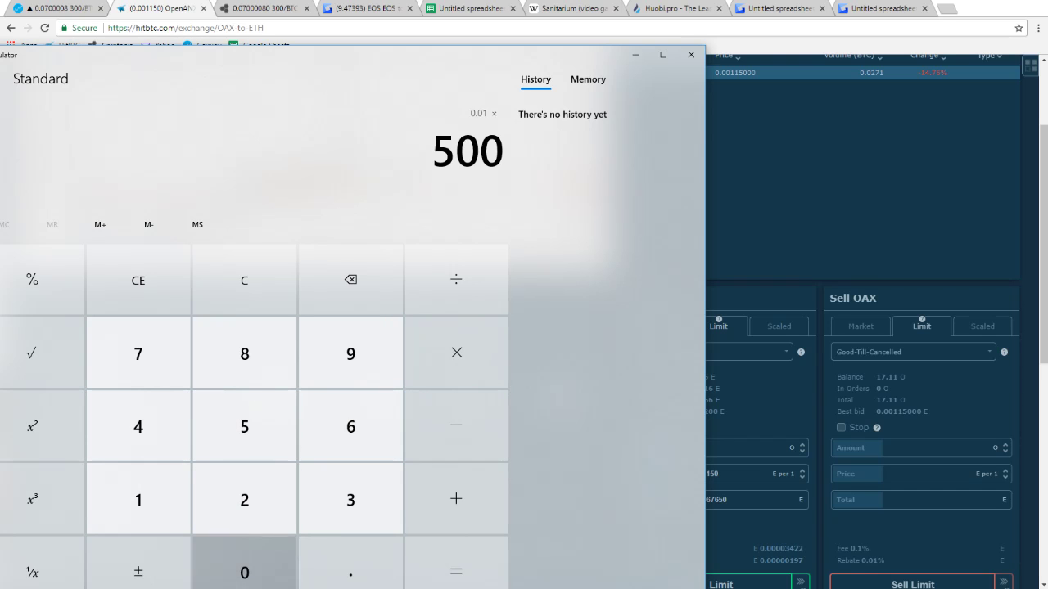
click(456, 572)
click(244, 280)
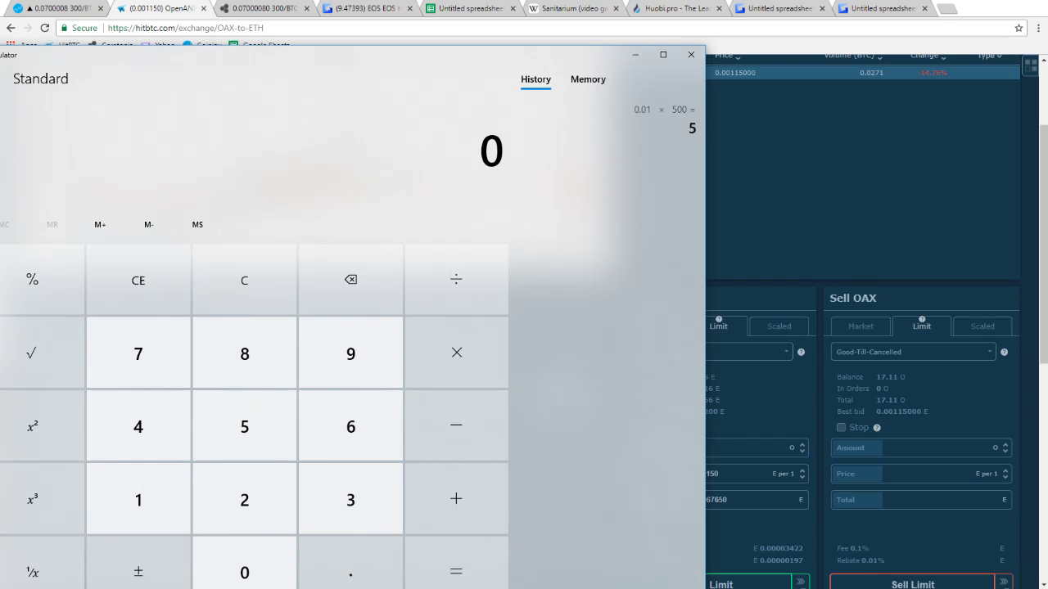
click(635, 55)
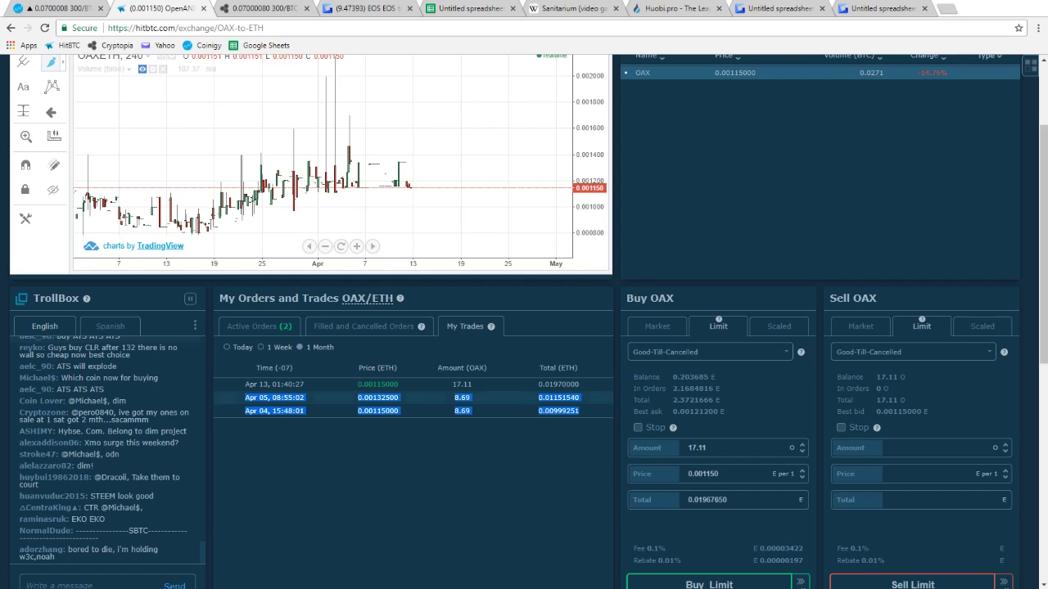
Compare the April 4 purchase and April 5 sale of OAX with the April 13 purchase by highlighting their rows
click(385, 456)
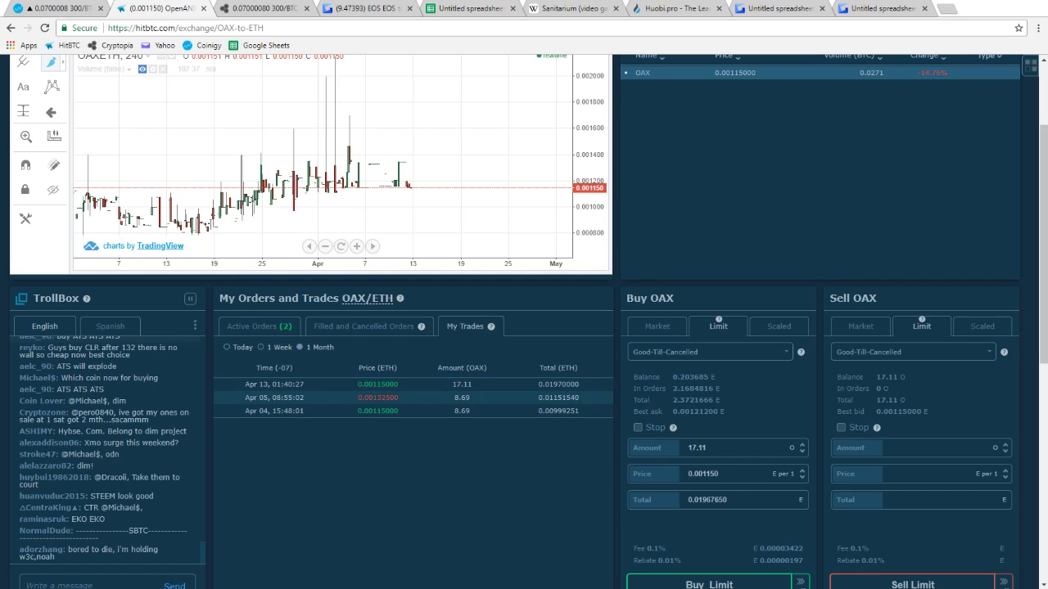
drag(411, 398, 418, 429)
drag(453, 398, 244, 397)
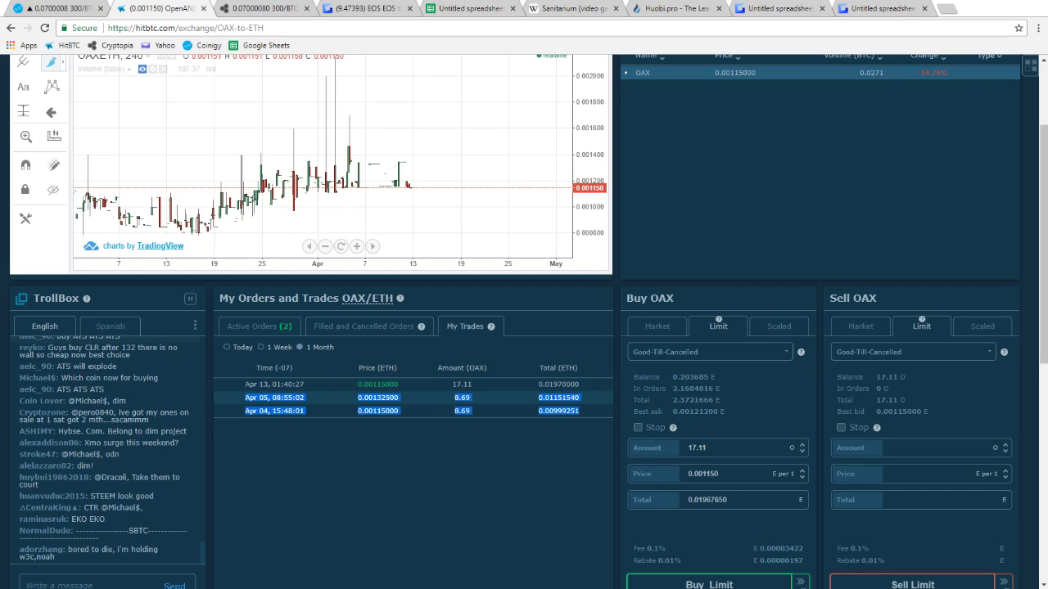
click(244, 398)
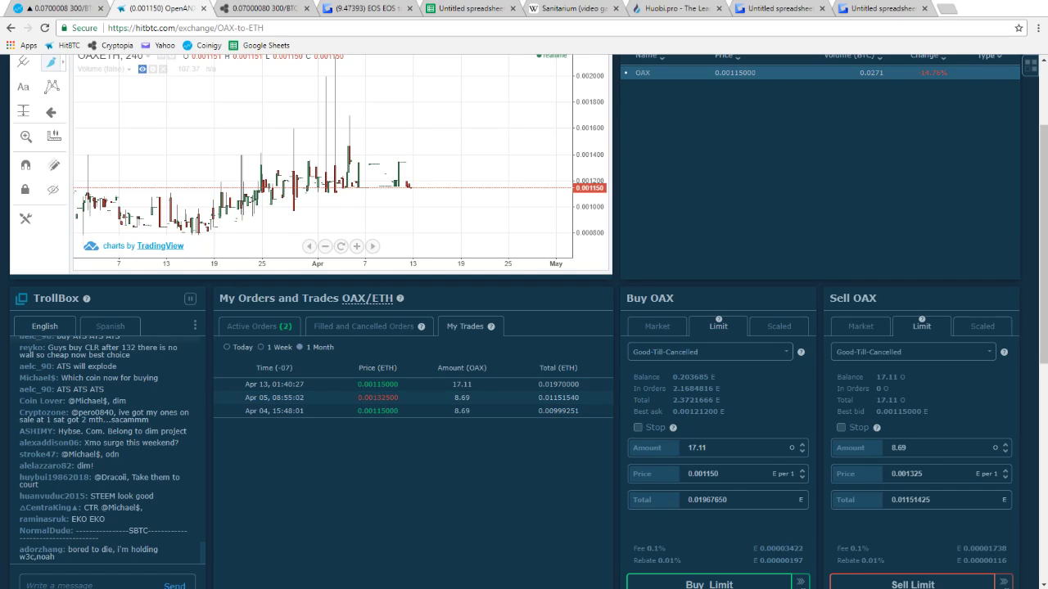
drag(321, 411, 244, 397)
click(582, 411)
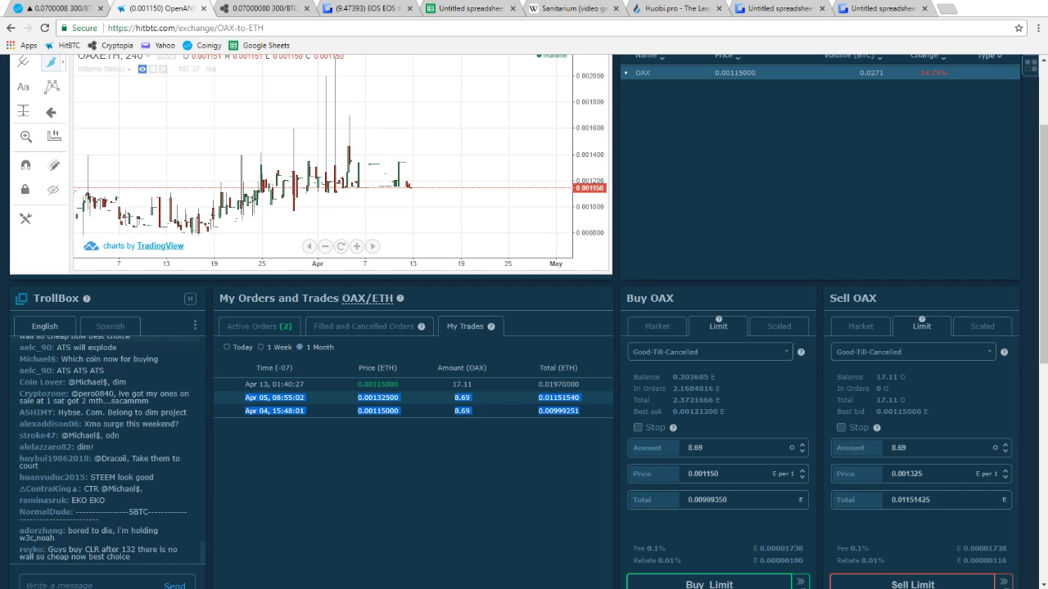
drag(580, 384, 245, 384)
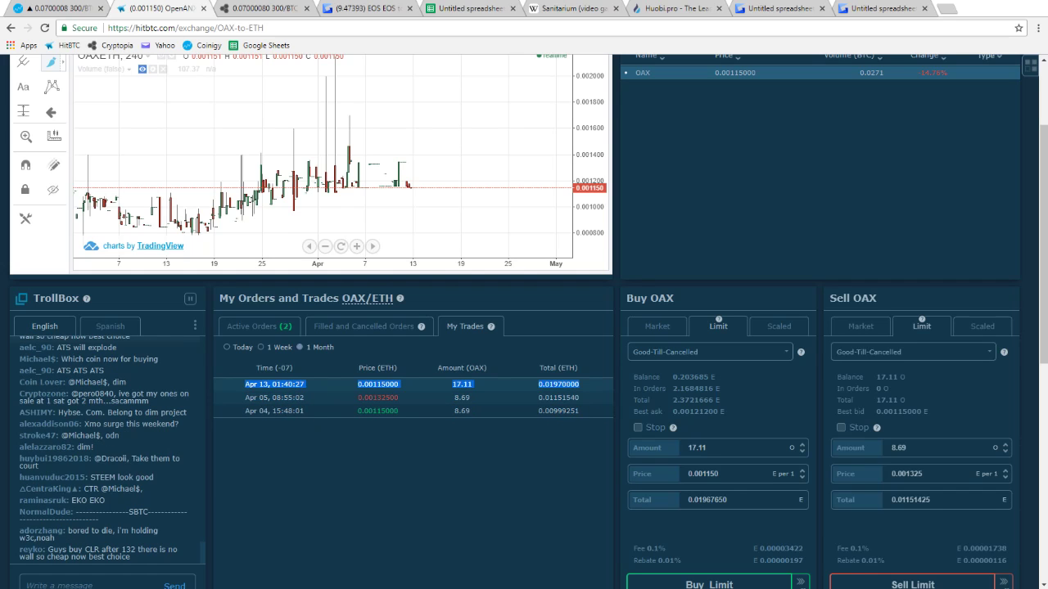
key(alt+Tab)
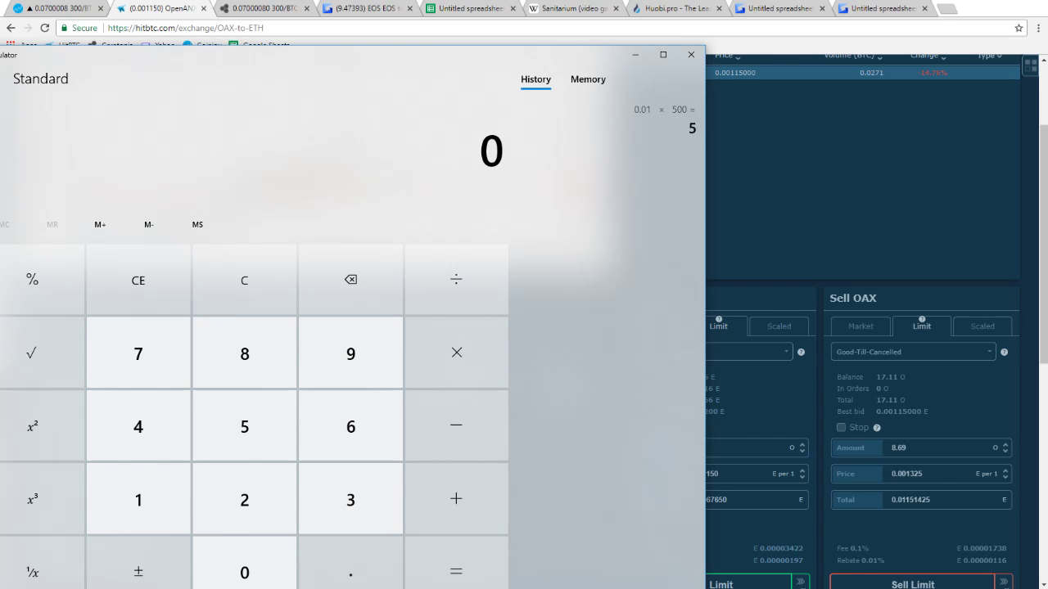
key(alt+Tab)
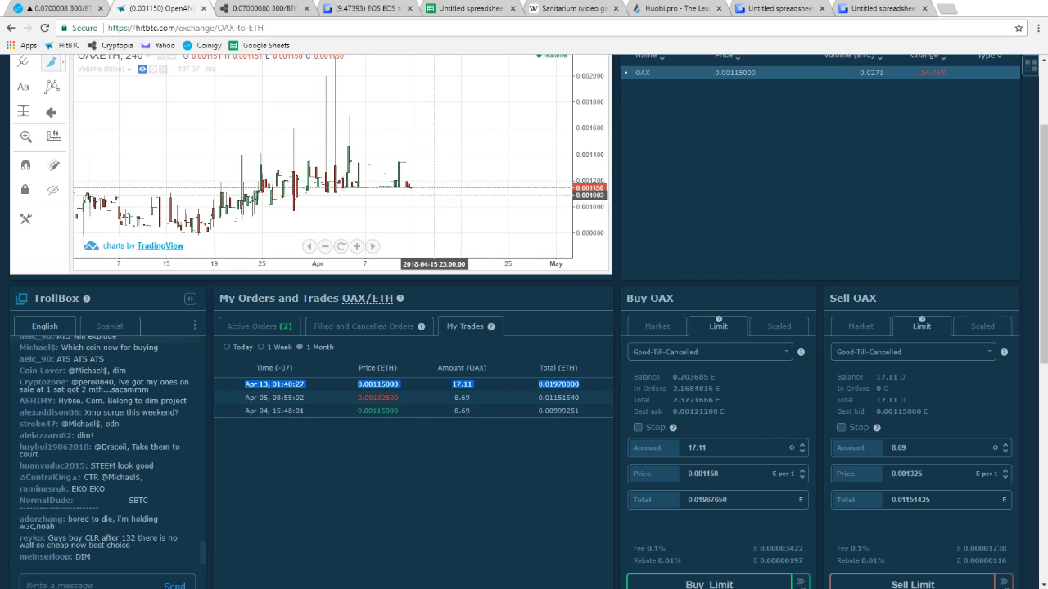
Put a brush mark at the 0.00115 level on the OAX/ETH chart and measure the rise from there to the recent high
click(434, 188)
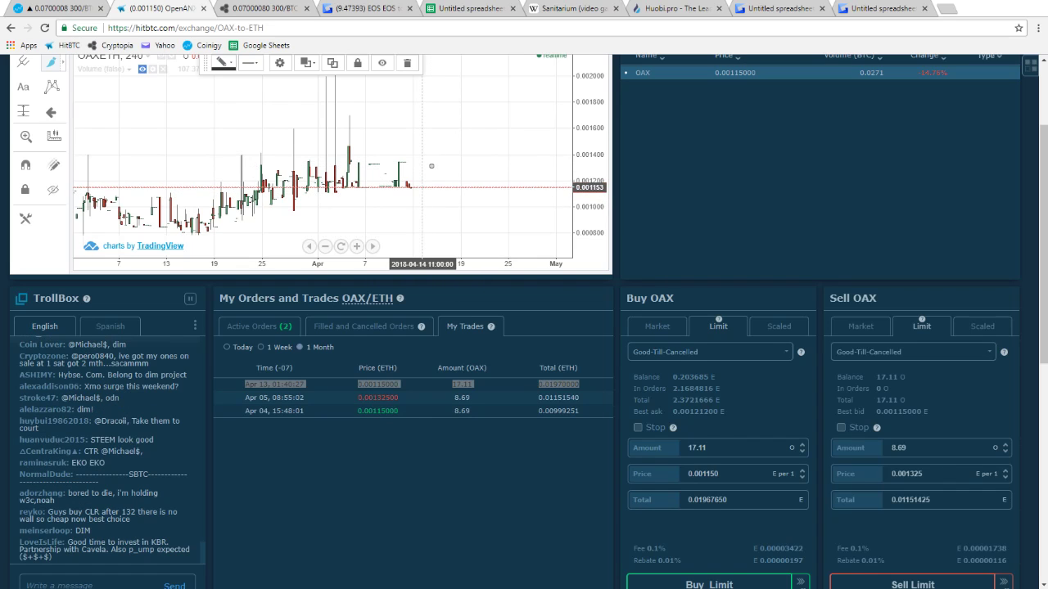
scroll(422, 247, up, 1)
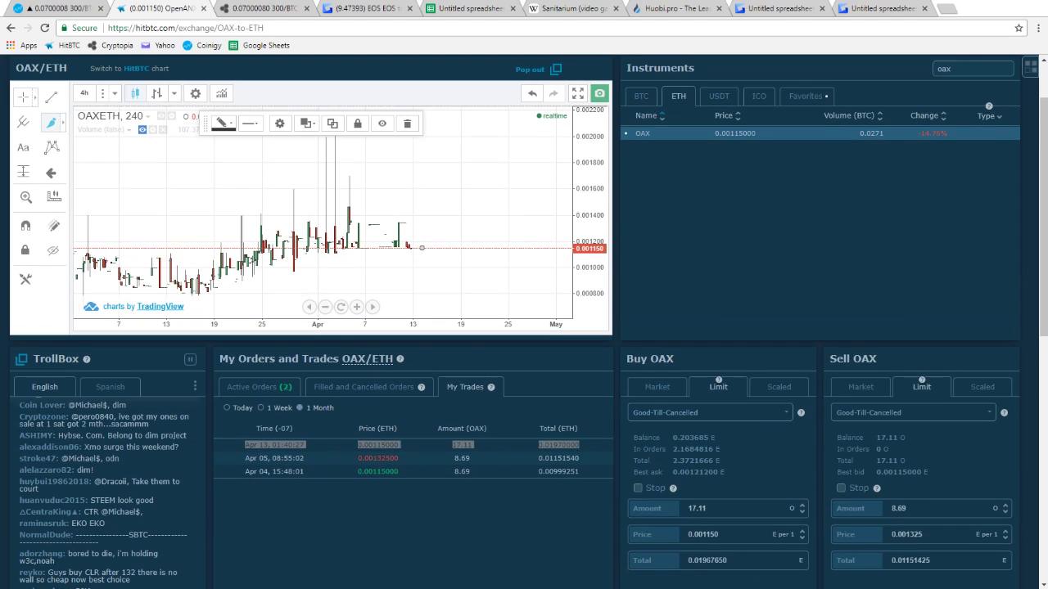
click(24, 98)
shift+click(436, 248)
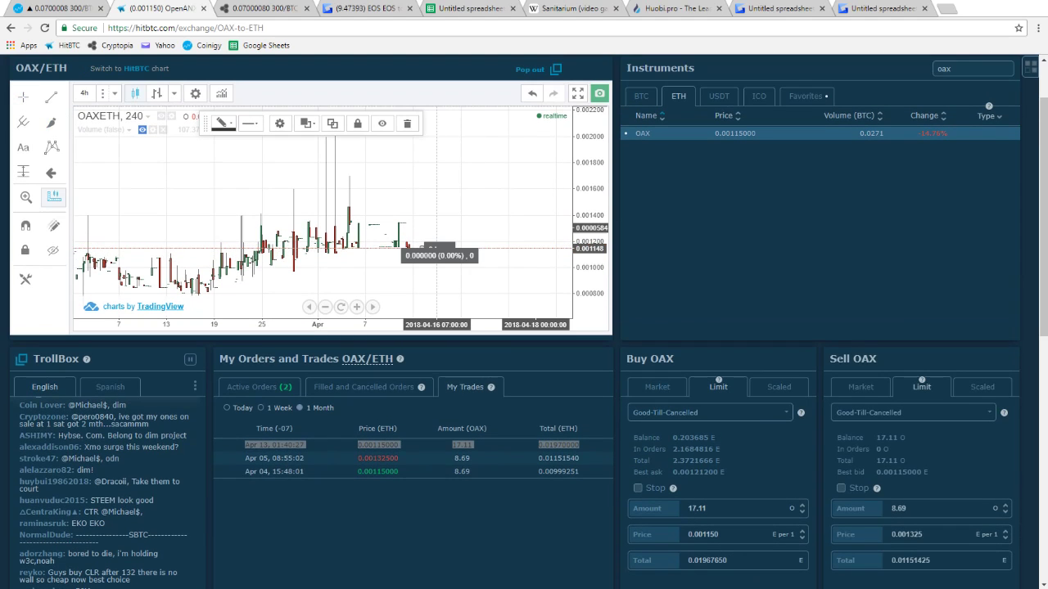
click(436, 222)
Switch to Calculator, enter 1.5 and return to HitBTC
click(456, 500)
key(alt+Tab)
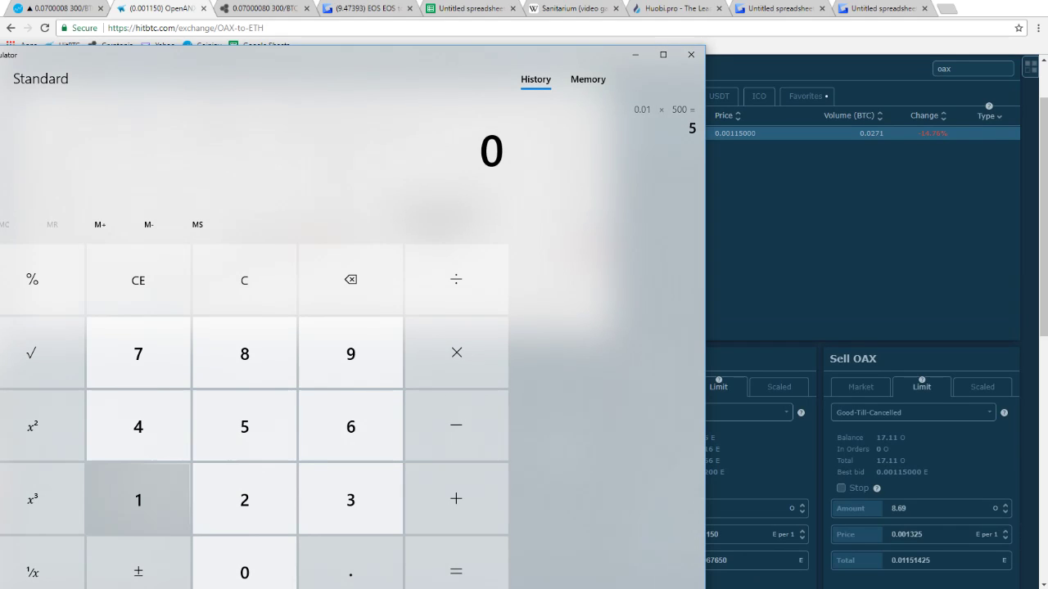
text(1.5)
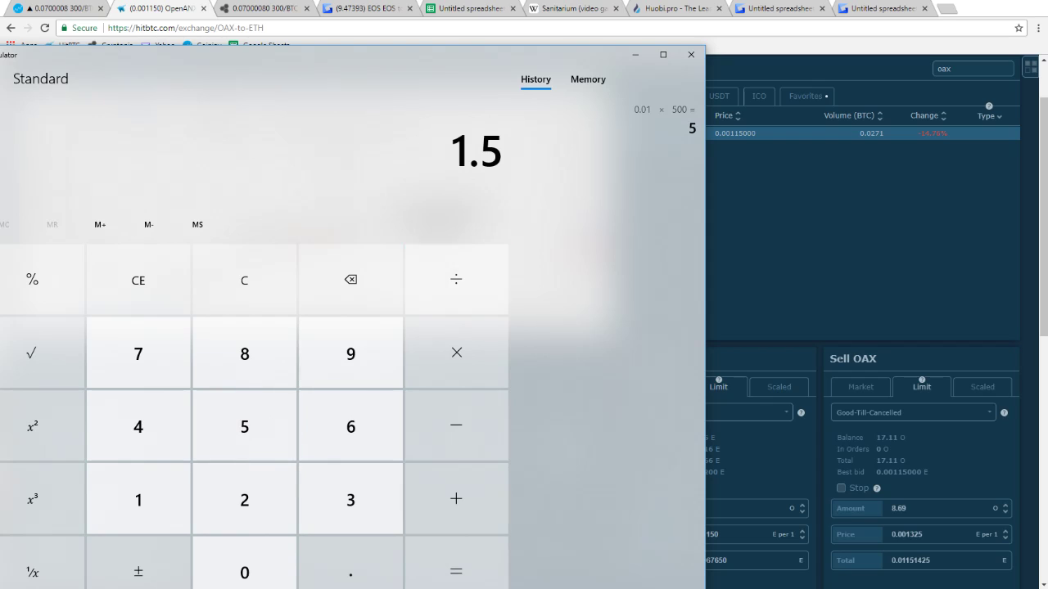
key(alt+Tab)
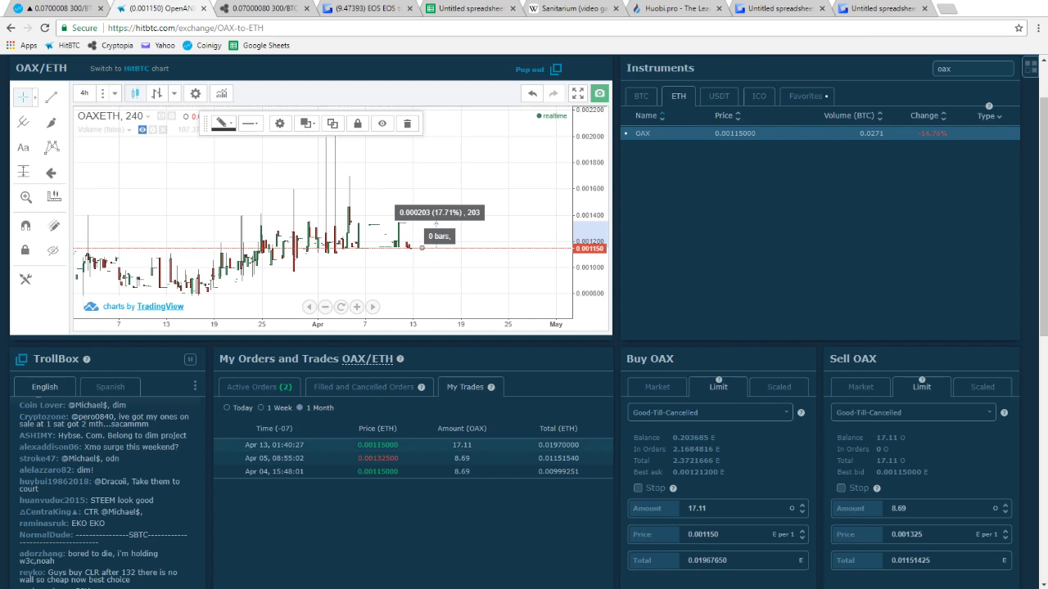
Check the executed amount of the active OAX/ETH buy order for 17.39 OAX at 0.00115 and cancel that order
click(258, 387)
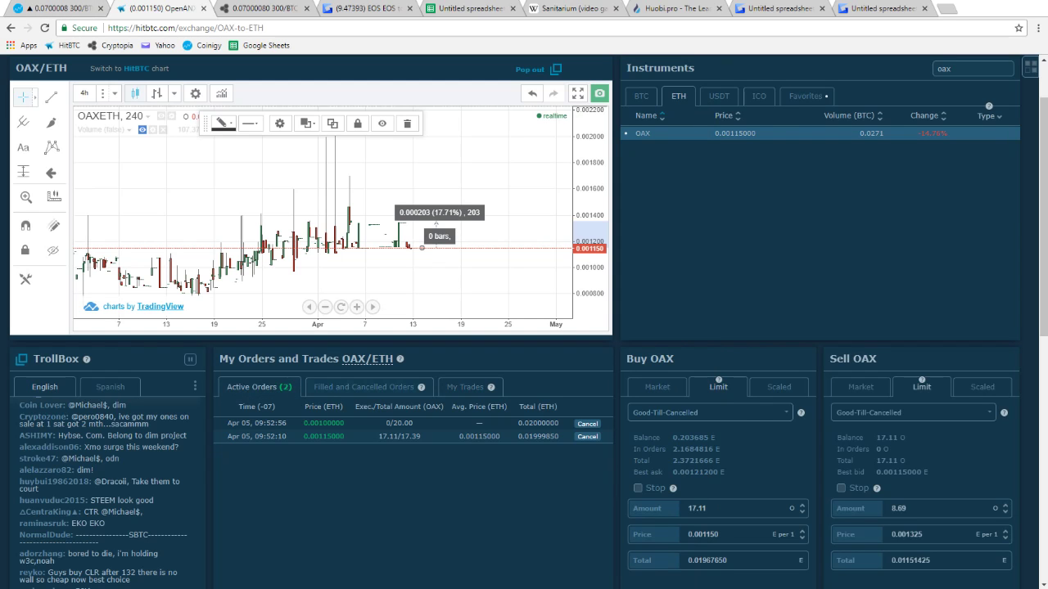
drag(378, 436, 421, 436)
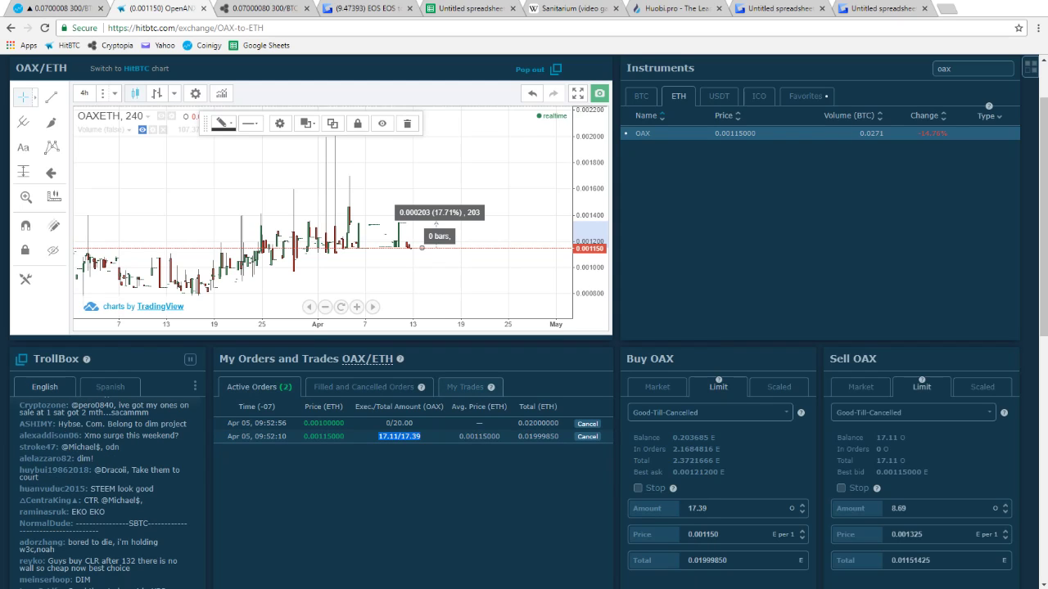
click(465, 387)
click(258, 387)
click(587, 436)
Review the own OAX/ETH trades, highlight the April 13 purchase and examine the chart's recent price range
click(465, 386)
double_click(462, 445)
drag(581, 445, 244, 444)
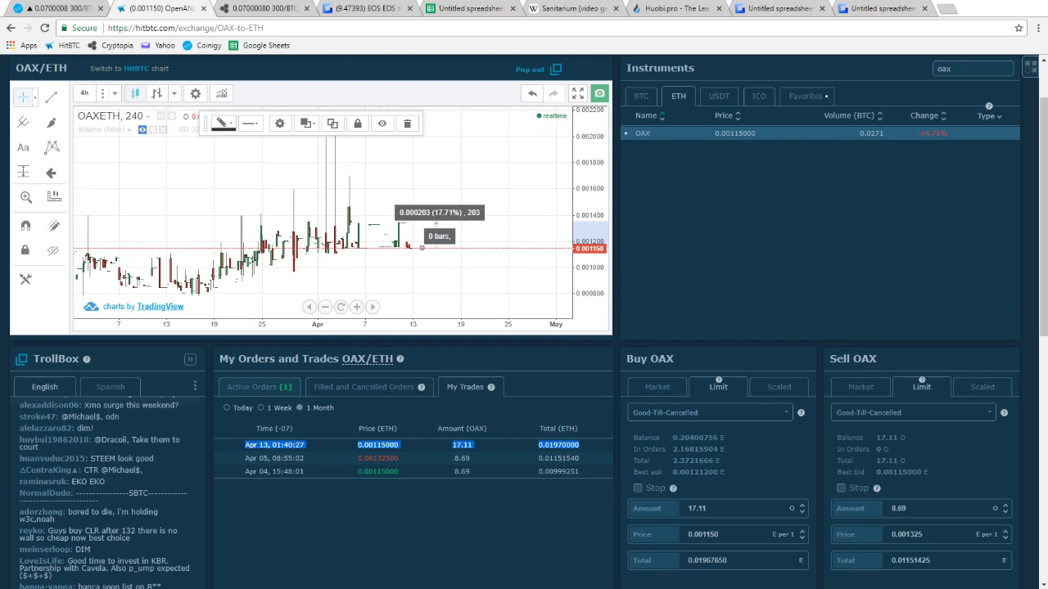
scroll(437, 237, up, 3)
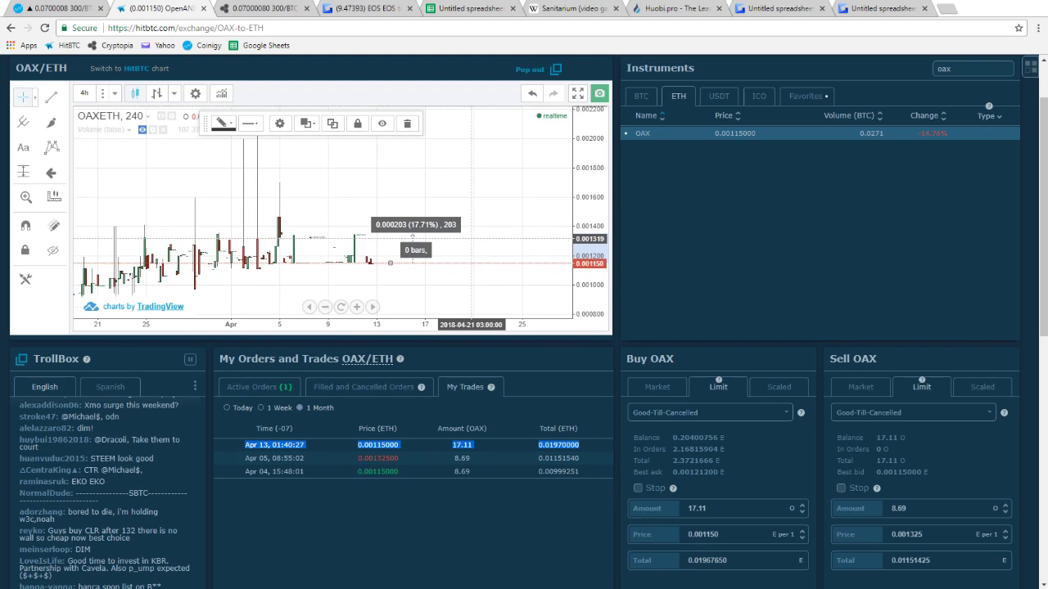
click(360, 524)
Place a limit order to sell the full 17.11 OAX balance at 0.0013 ETH and confirm it
scroll(360, 524, down, 3)
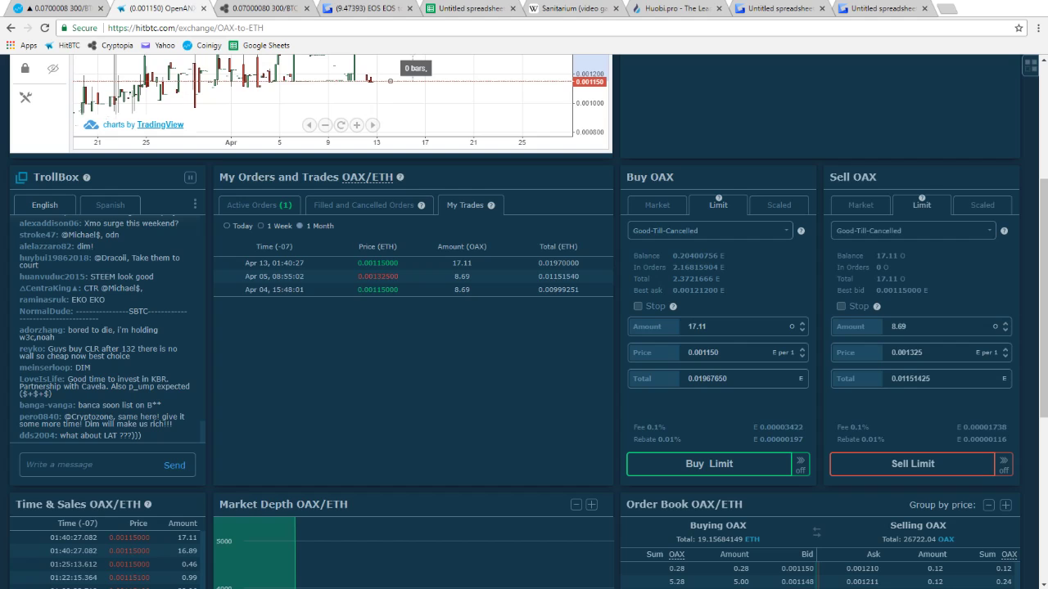
click(909, 257)
drag(924, 353, 910, 353)
text(3)
click(911, 463)
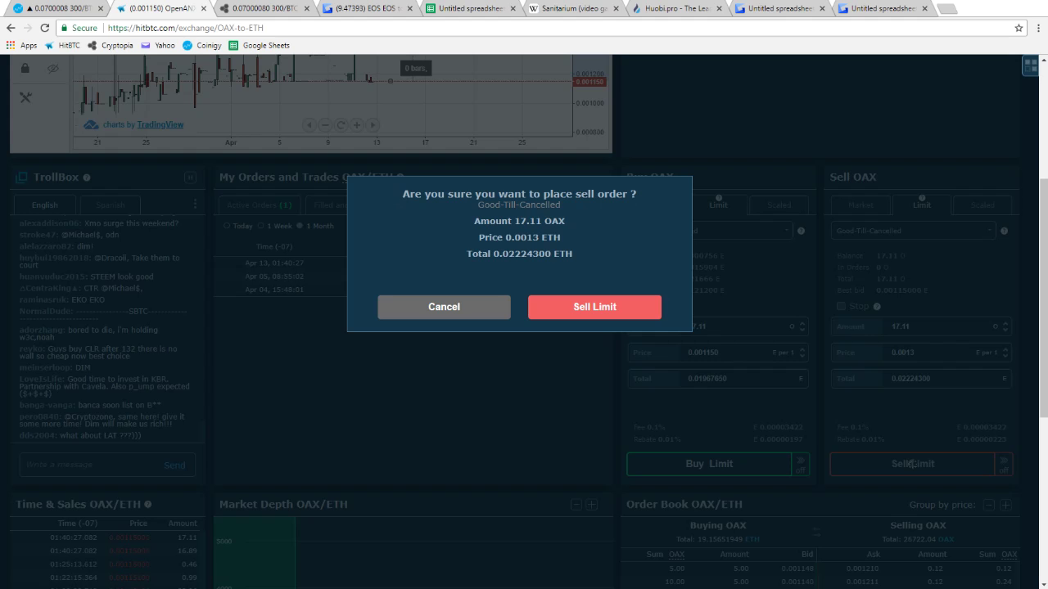
click(592, 307)
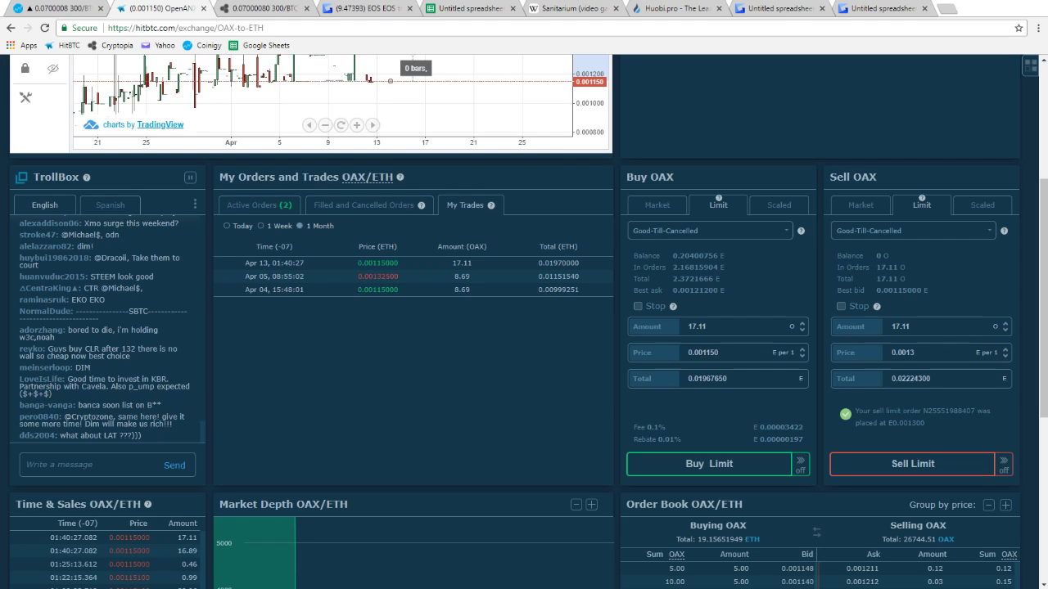
Compare the OAX sell order's total with the total of the April 13 purchase
drag(932, 379, 902, 379)
drag(581, 264, 550, 263)
scroll(412, 176, up, 3)
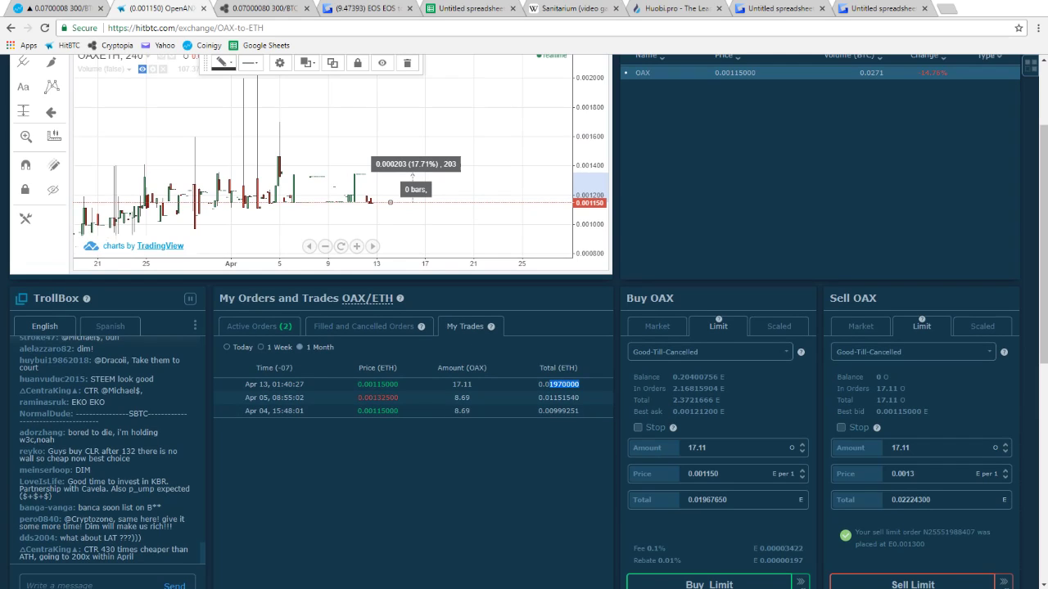
Switch to Calculator and enter 3, 6 and 12 in turn, clearing the display after each
key(alt+Tab)
click(244, 280)
click(350, 499)
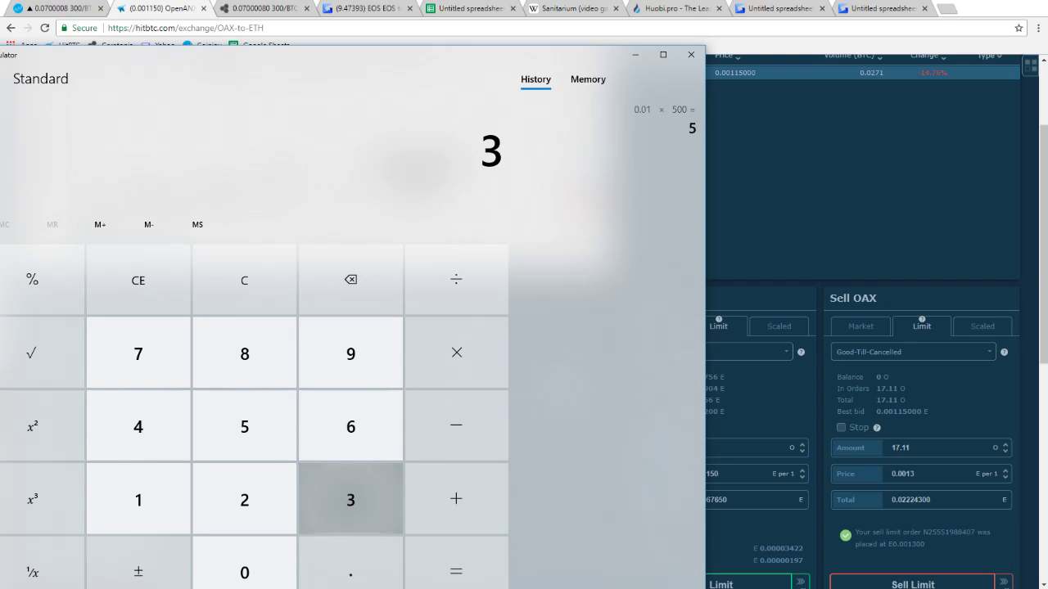
click(244, 280)
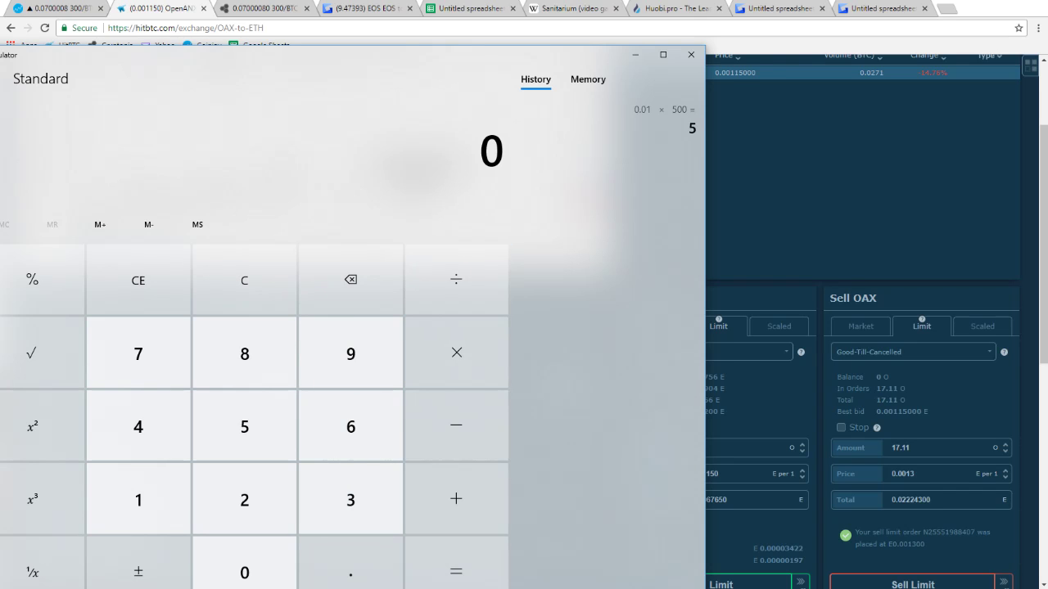
key(alt+Tab)
key(alt+Tab)
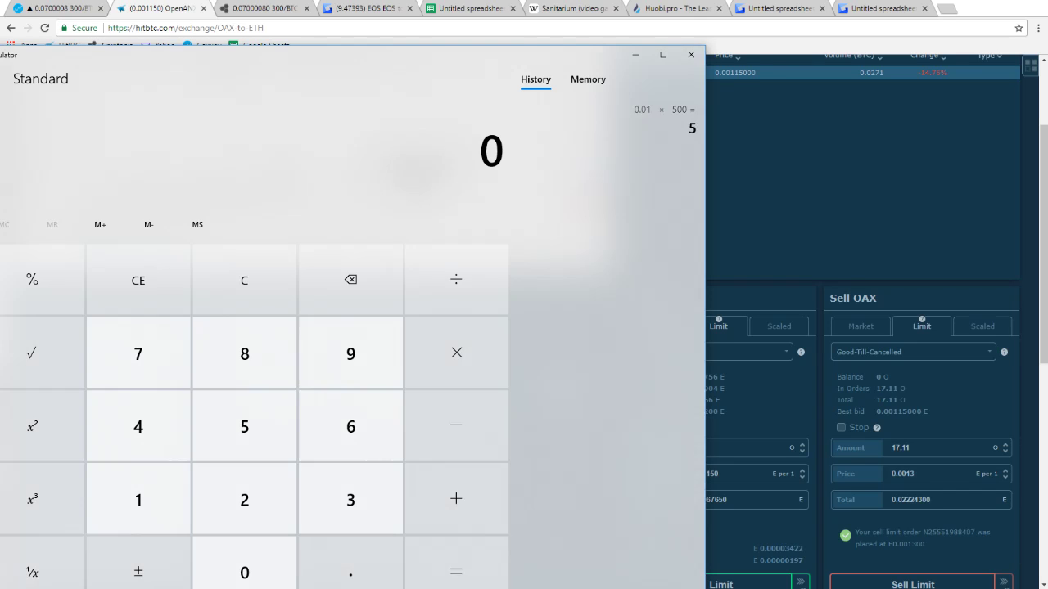
click(350, 427)
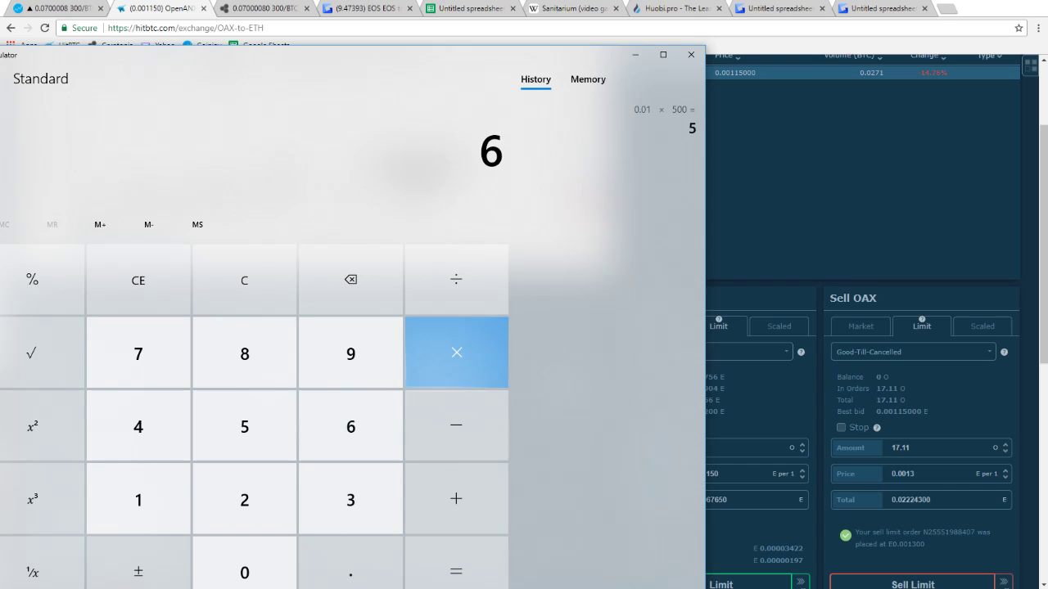
click(244, 280)
click(138, 500)
click(244, 499)
click(244, 280)
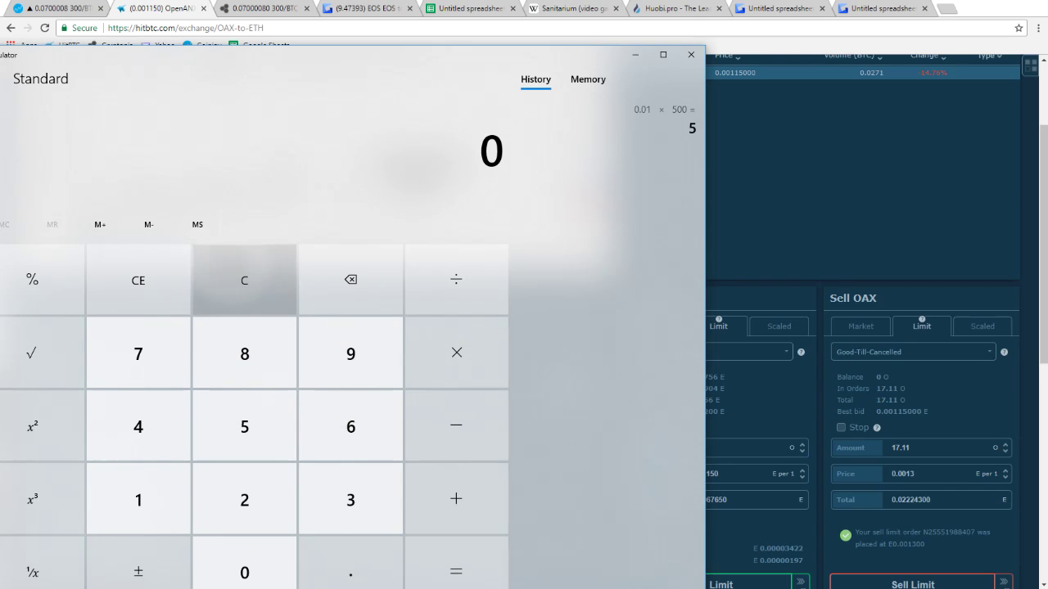
Switch from Calculator back to the exchange and review the own trades for all instruments
click(635, 55)
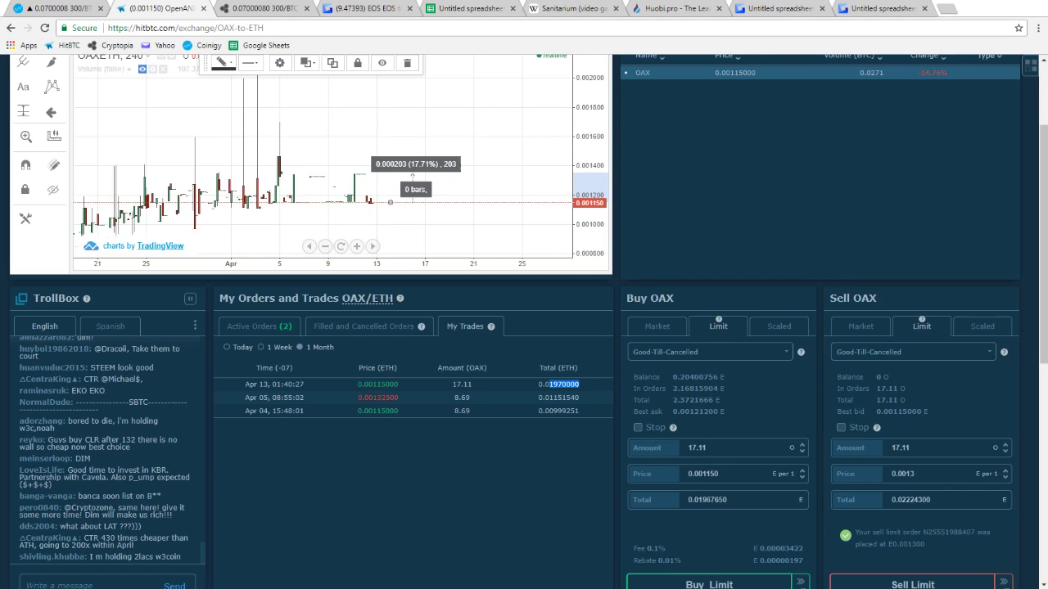
click(541, 446)
scroll(524, 322, up, 3)
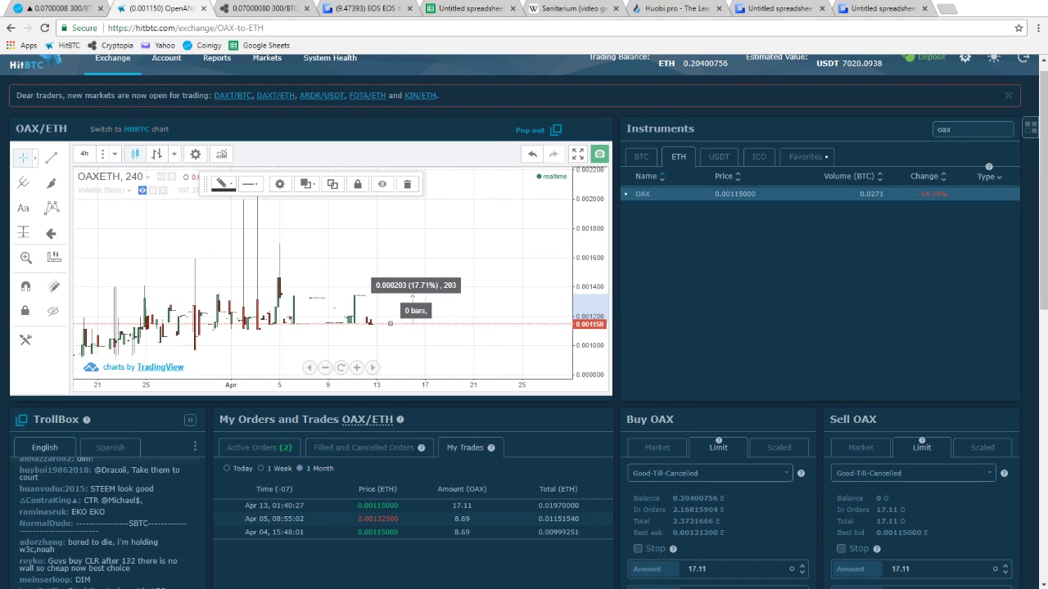
click(368, 420)
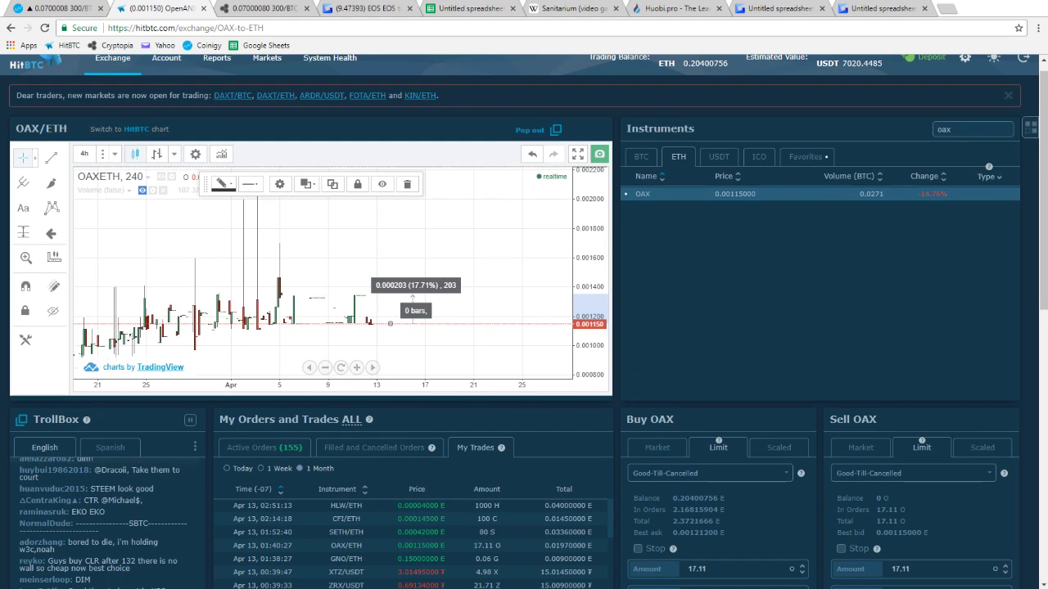
scroll(368, 420, down, 5)
scroll(413, 491, up, 3)
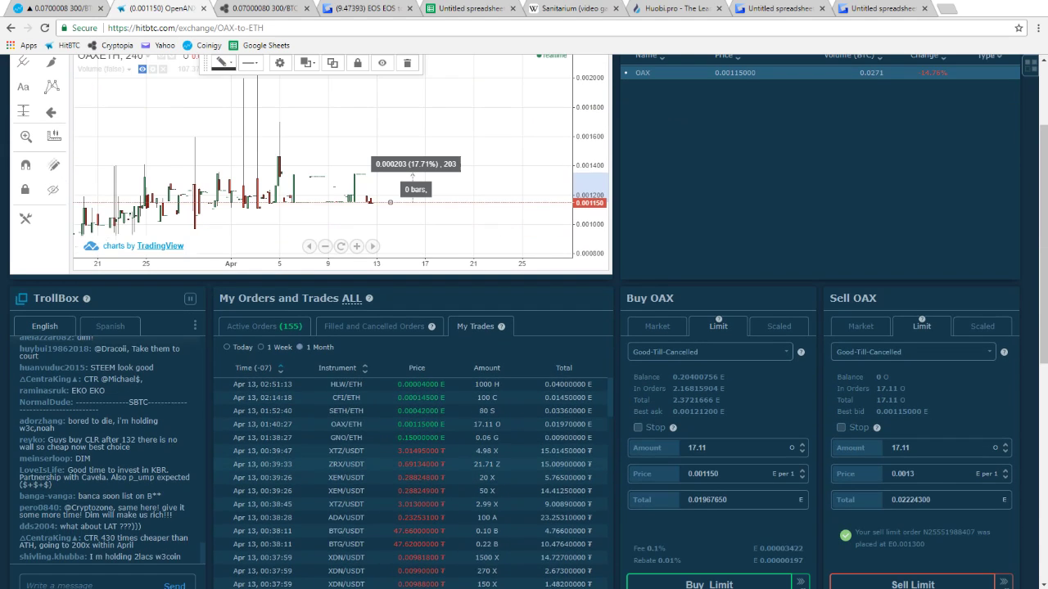
drag(445, 472, 397, 472)
Search the ETH instruments for "se" and open the SETH/ETH market
scroll(397, 473, up, 1)
click(959, 129)
double_click(945, 129)
text(se)
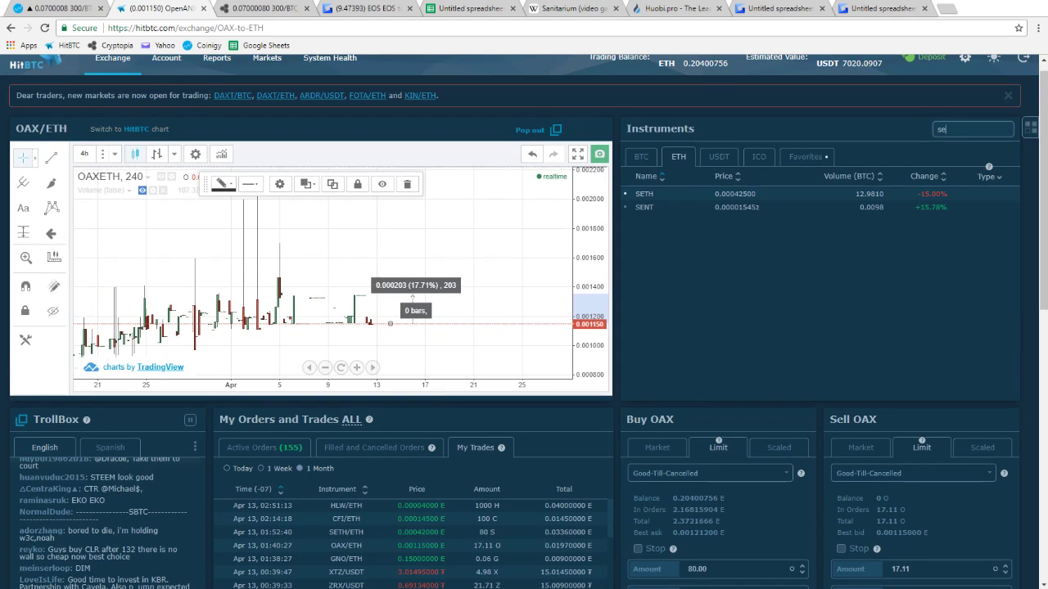
click(644, 194)
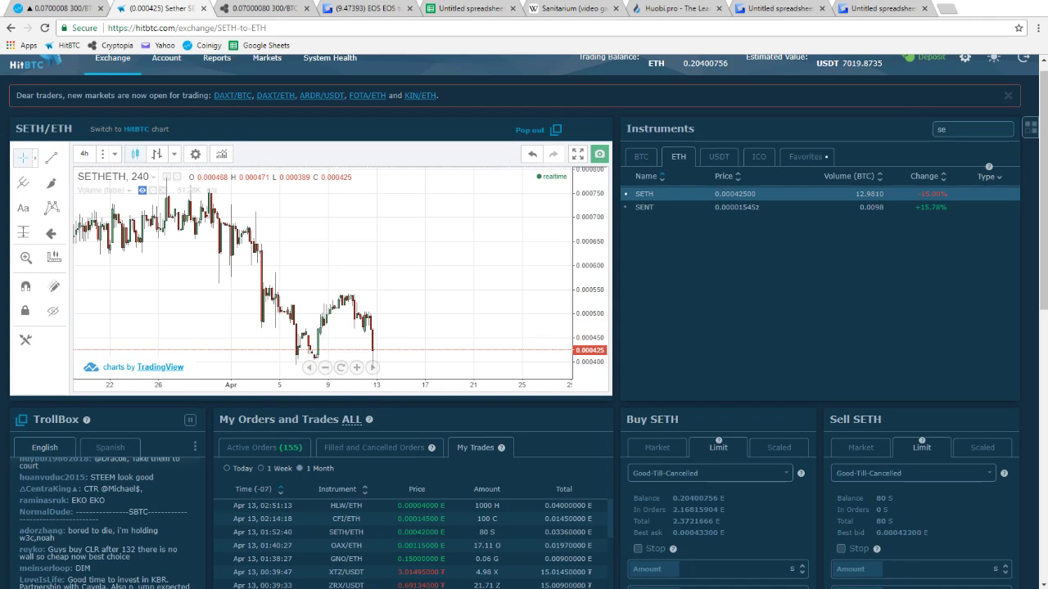
Review the own SETH/ETH trades and measure the possible rise from the current price to about 0.0005 on the chart
scroll(523, 328, down, 2)
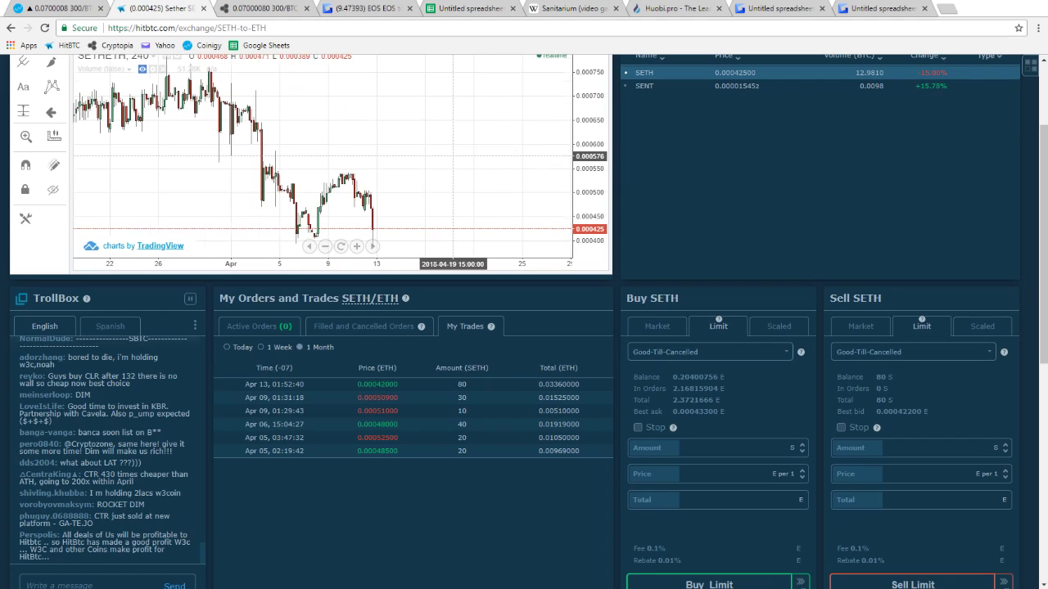
scroll(429, 176, down, 1)
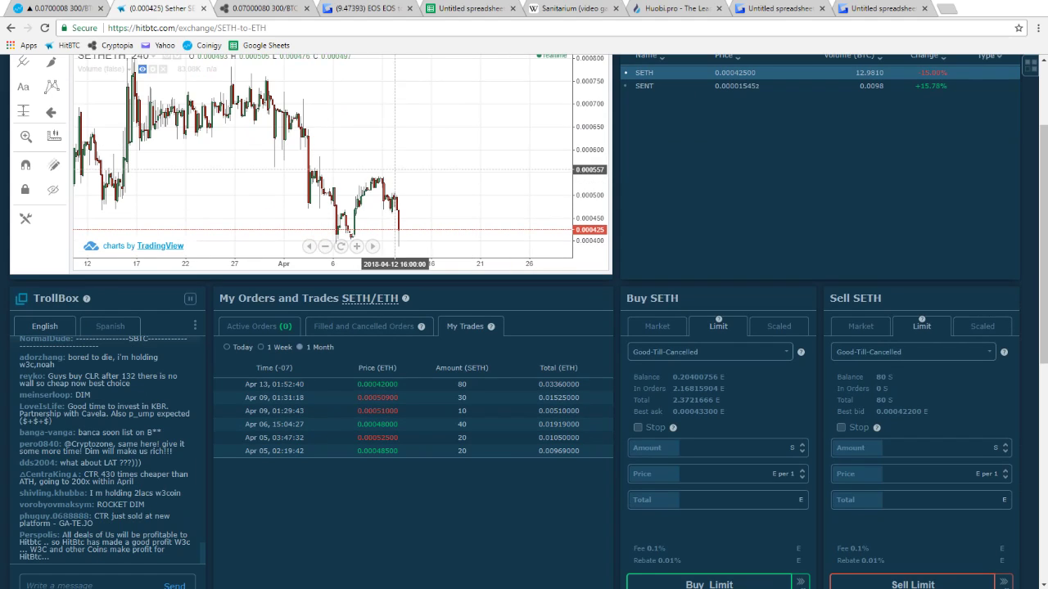
scroll(409, 161, down, 2)
scroll(409, 157, up, 2)
drag(371, 152, 429, 153)
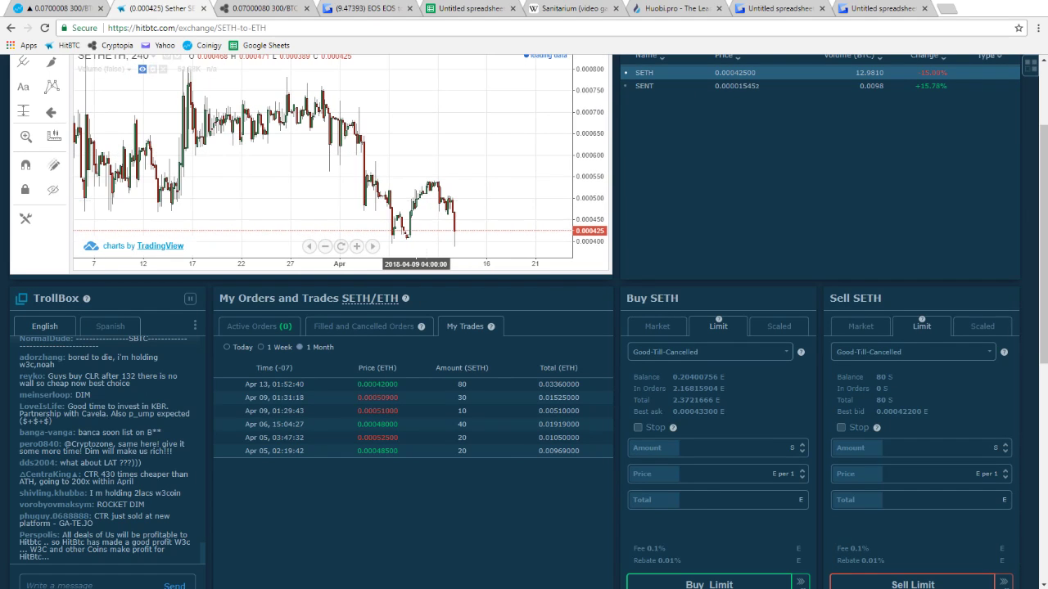
click(258, 327)
click(464, 325)
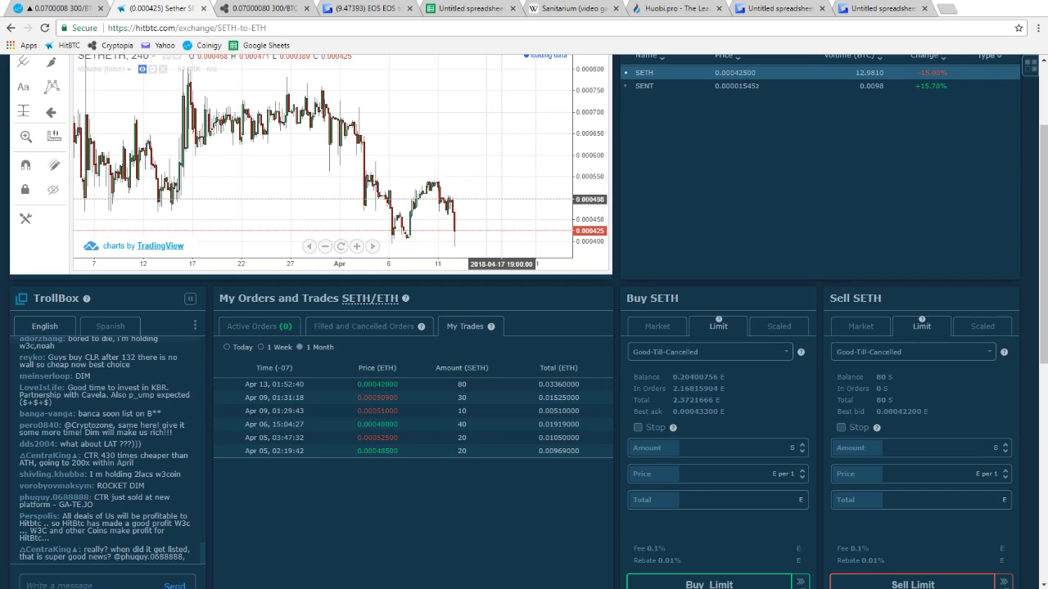
shift+click(503, 227)
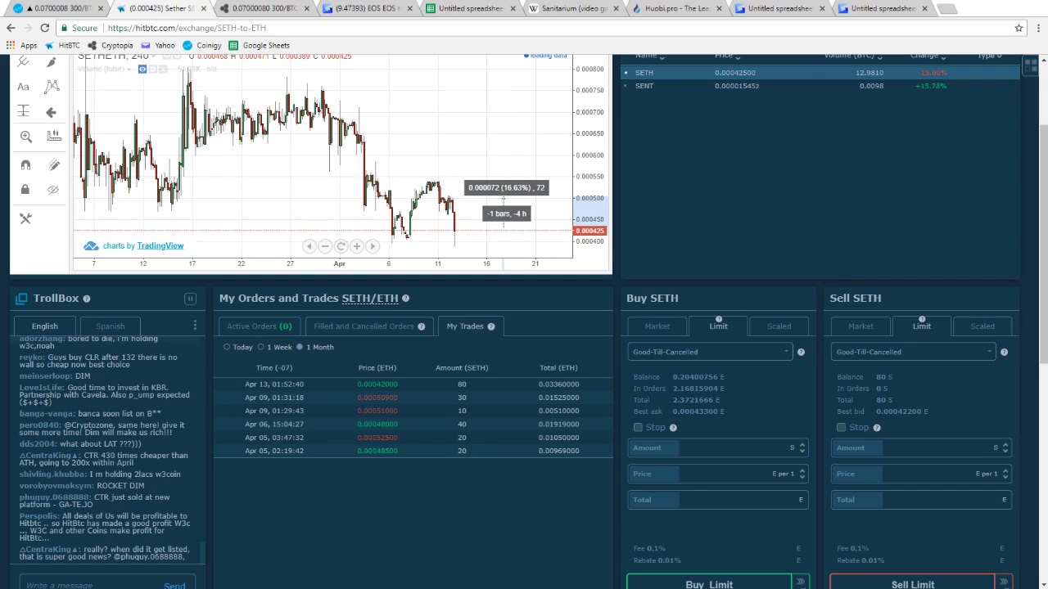
Place a limit order to sell the full 80 SETH balance at 0.0005 ETH and confirm it
click(897, 377)
drag(924, 474, 909, 474)
text(5)
scroll(524, 327, down, 2)
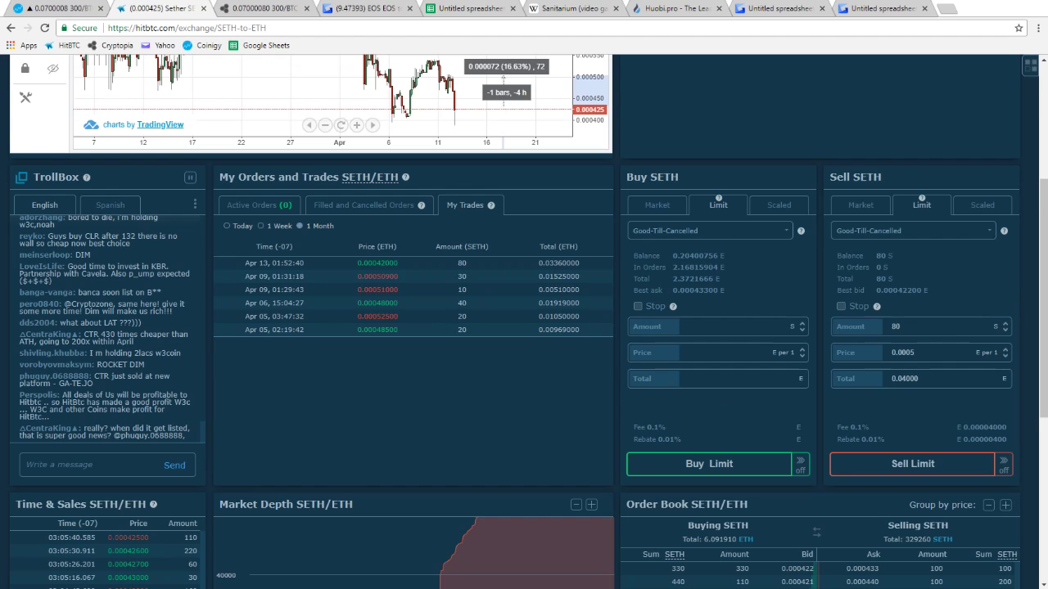
click(594, 307)
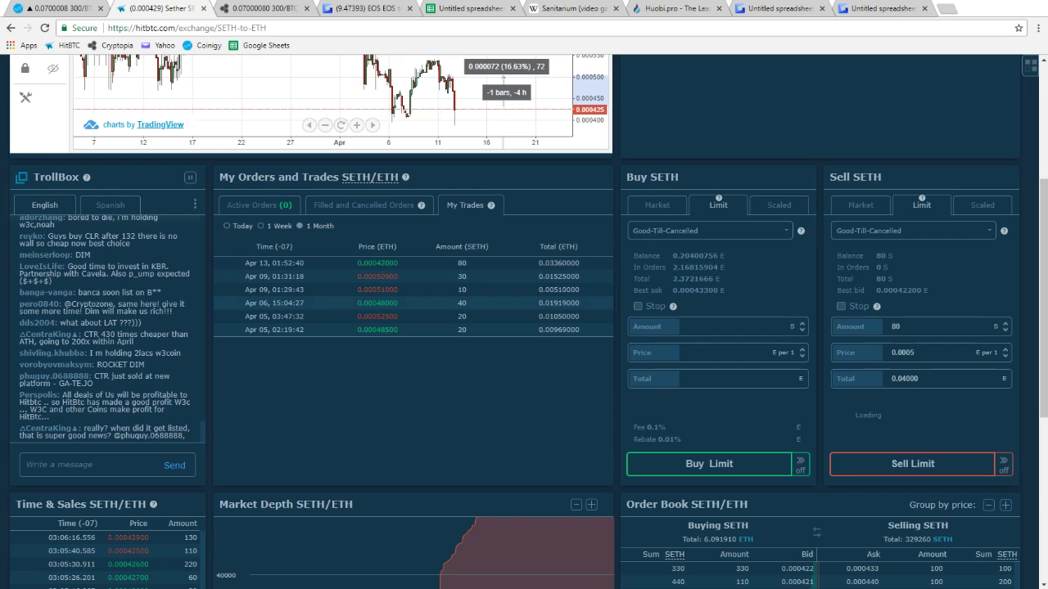
Highlight the total of the April 13 SETH purchase to compare it with the sell order's total
mouse_move(580, 264)
mouse_down()
mouse_move(543, 263)
mouse_move(579, 263)
mouse_up()
click(543, 264)
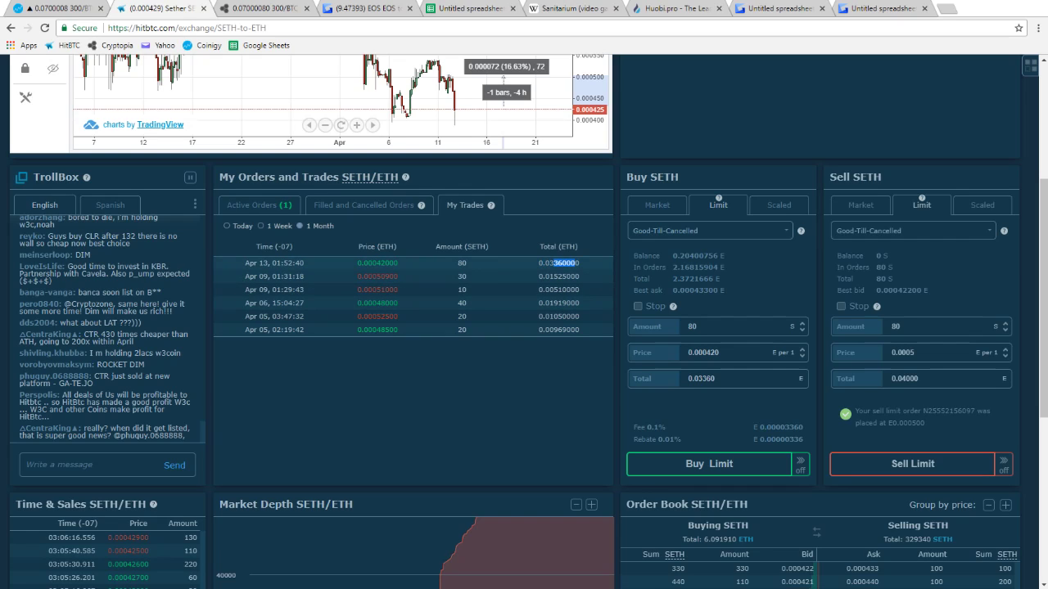
click(573, 264)
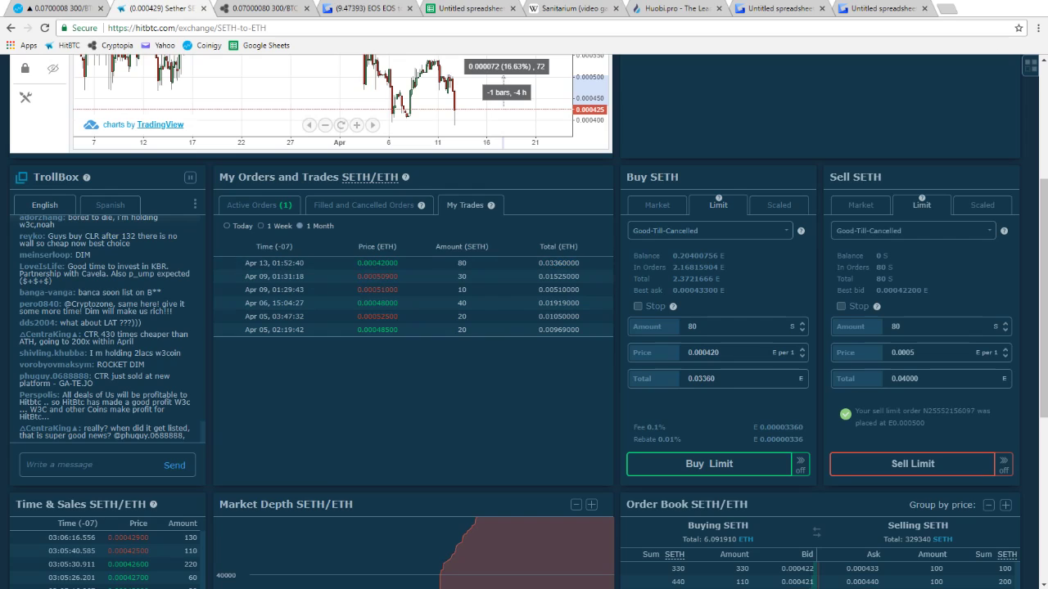
Switch to Calculator, multiply 0.0063 by 500 and return to the exchange
key(alt+Tab)
text(.)
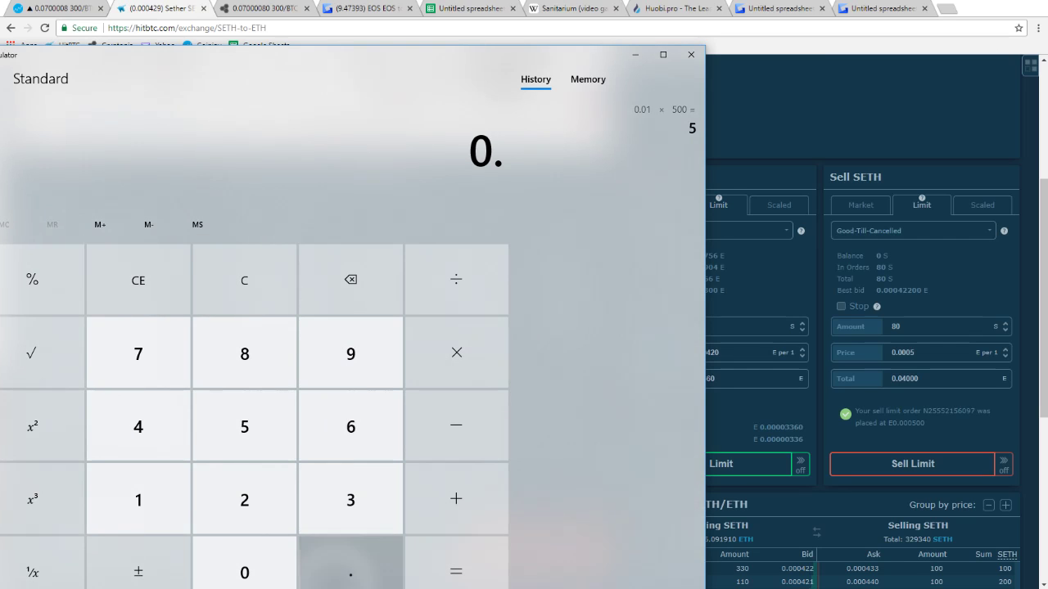
text(006)
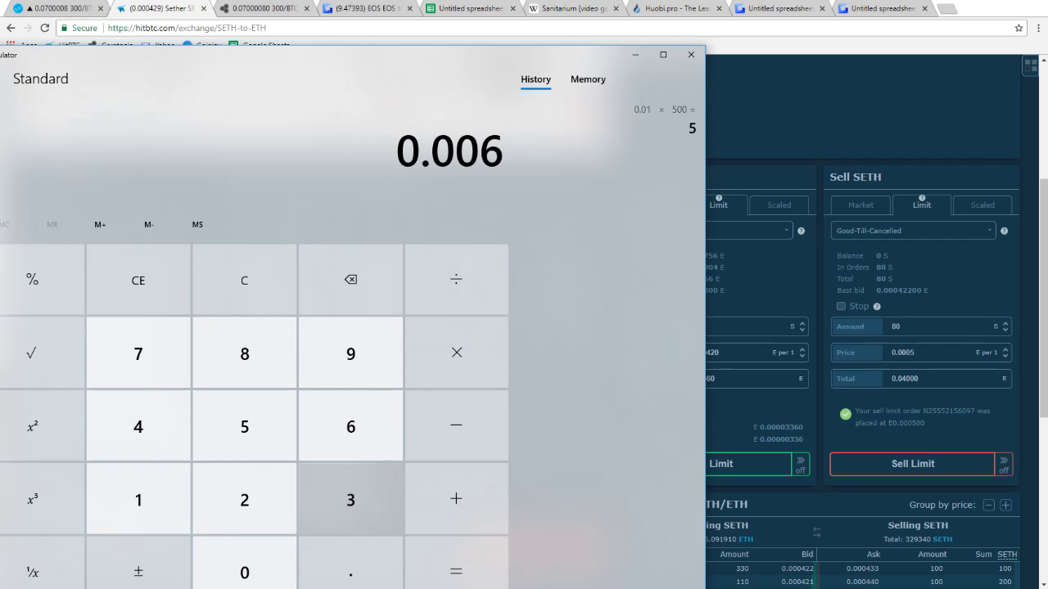
text(3)
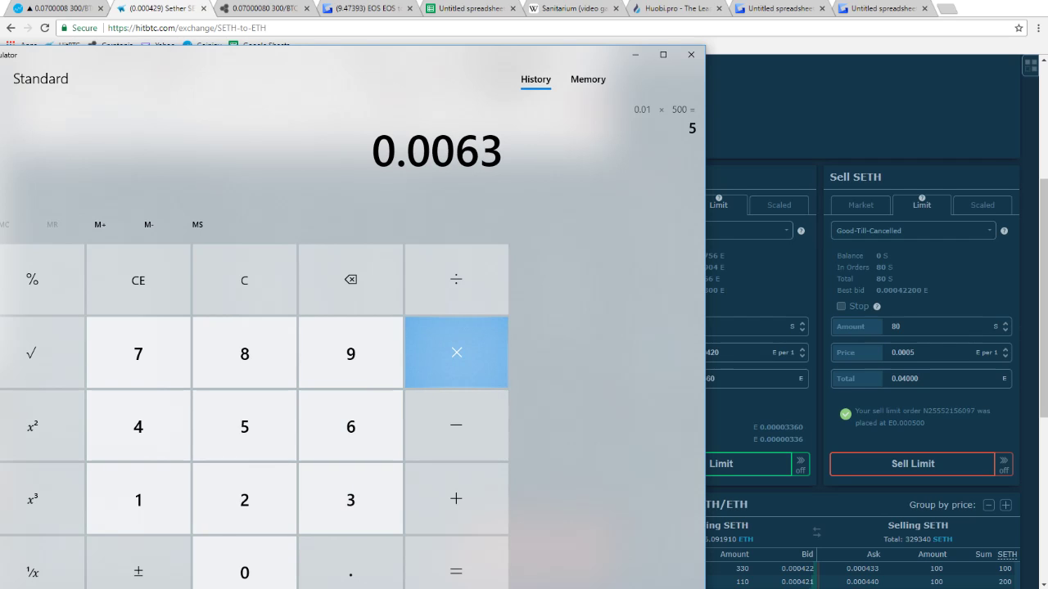
text(*500)
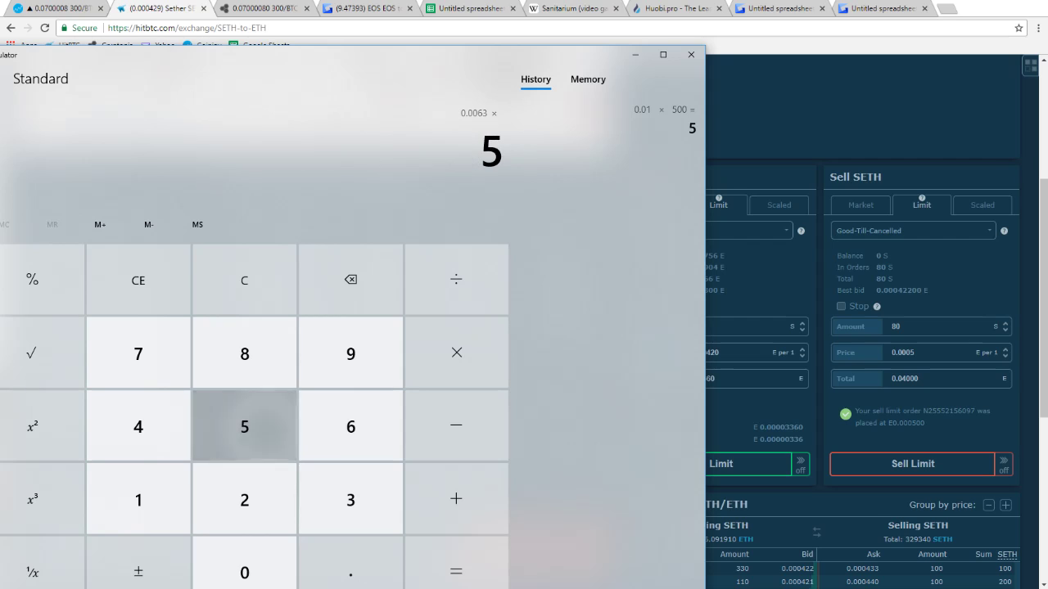
key(Return)
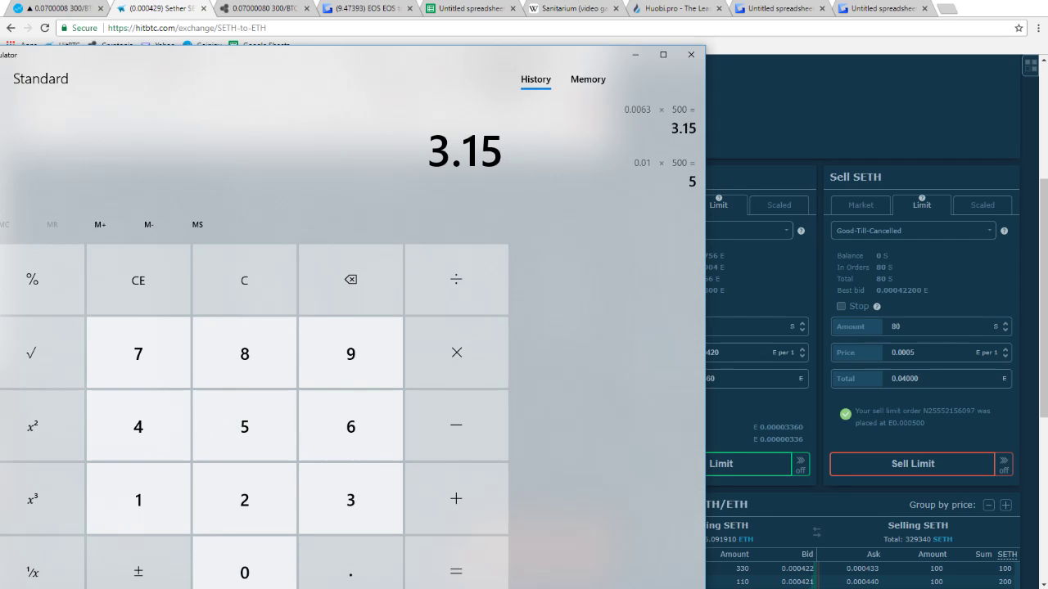
key(alt+Tab)
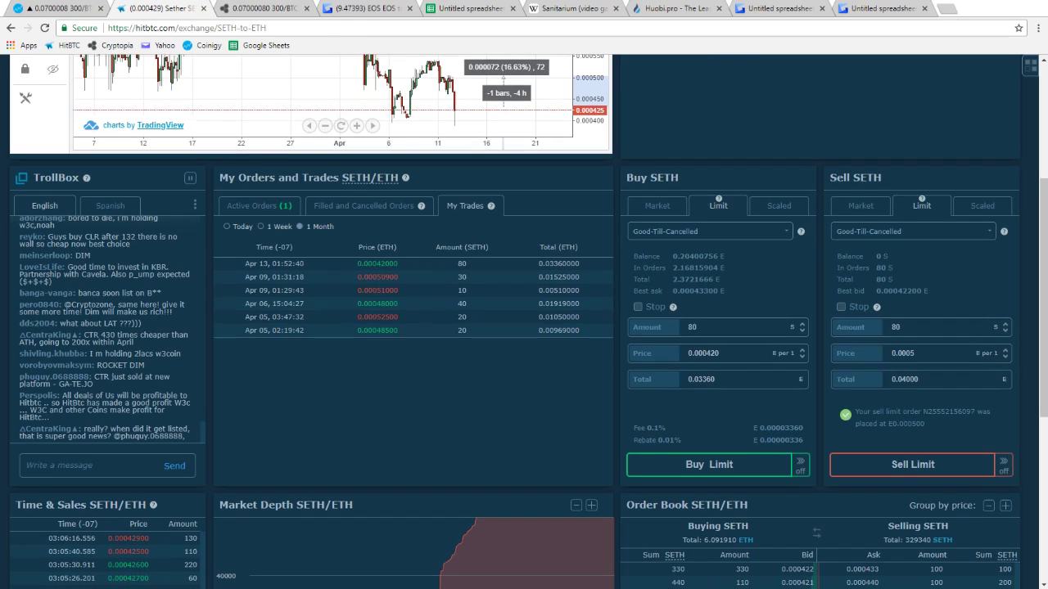
Examine the longer price history and the recent range on the SETH/ETH chart
scroll(503, 102, up, 2)
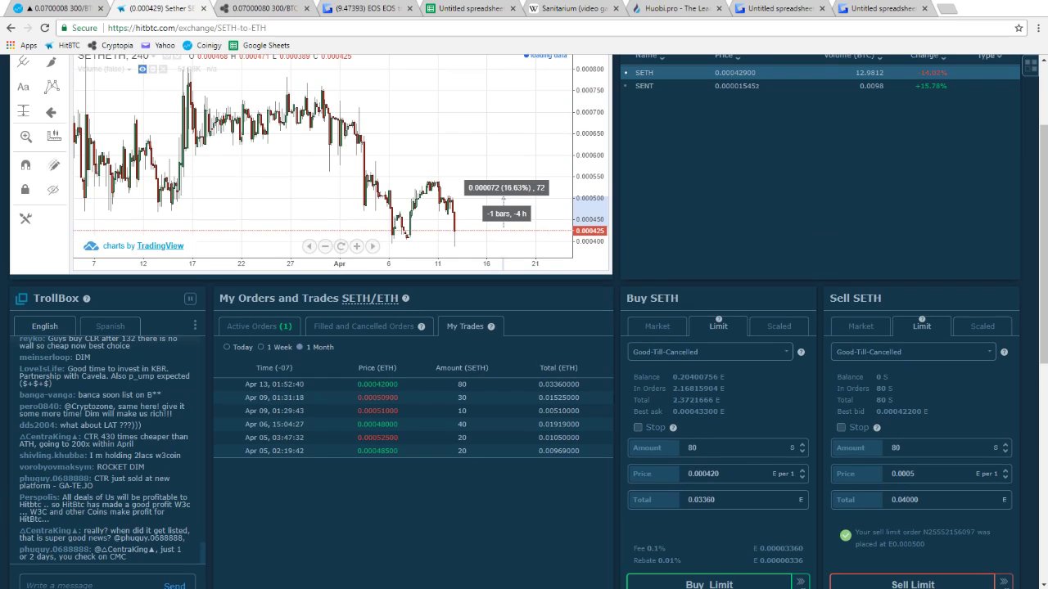
scroll(503, 223, down, 5)
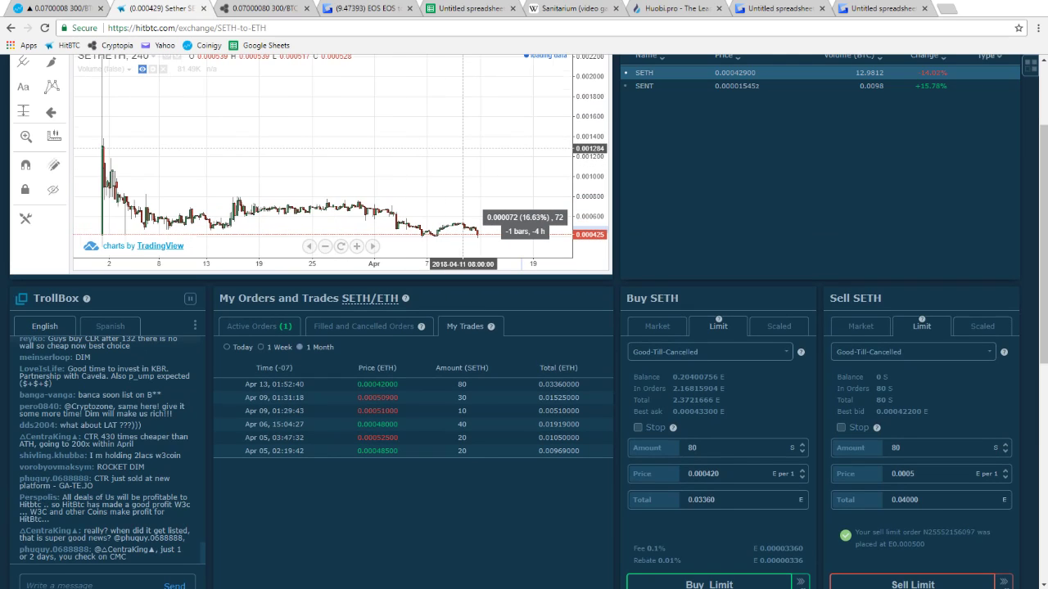
scroll(422, 163, up, 3)
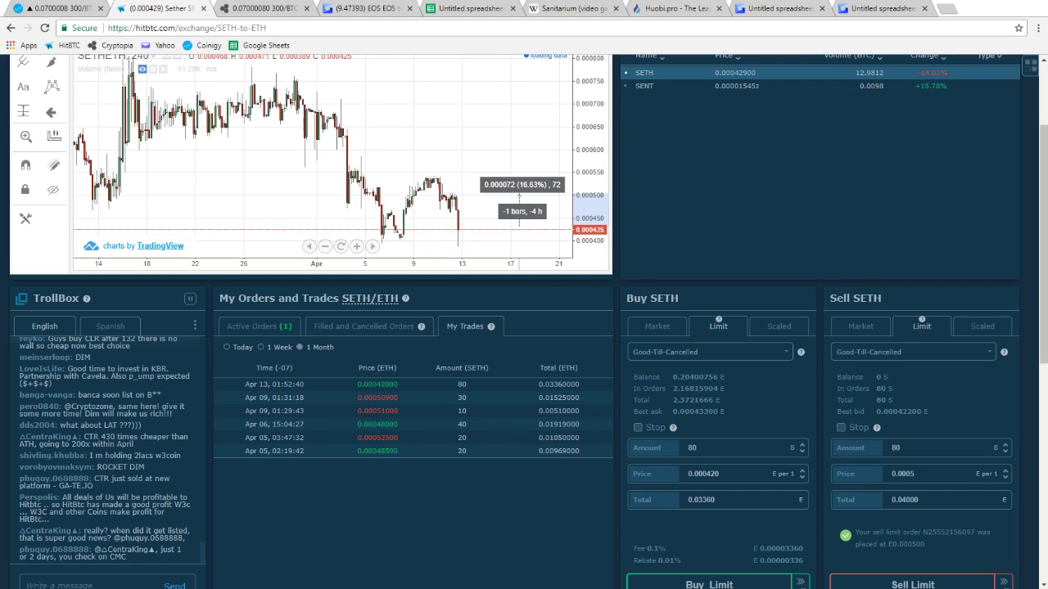
scroll(524, 327, up, 1)
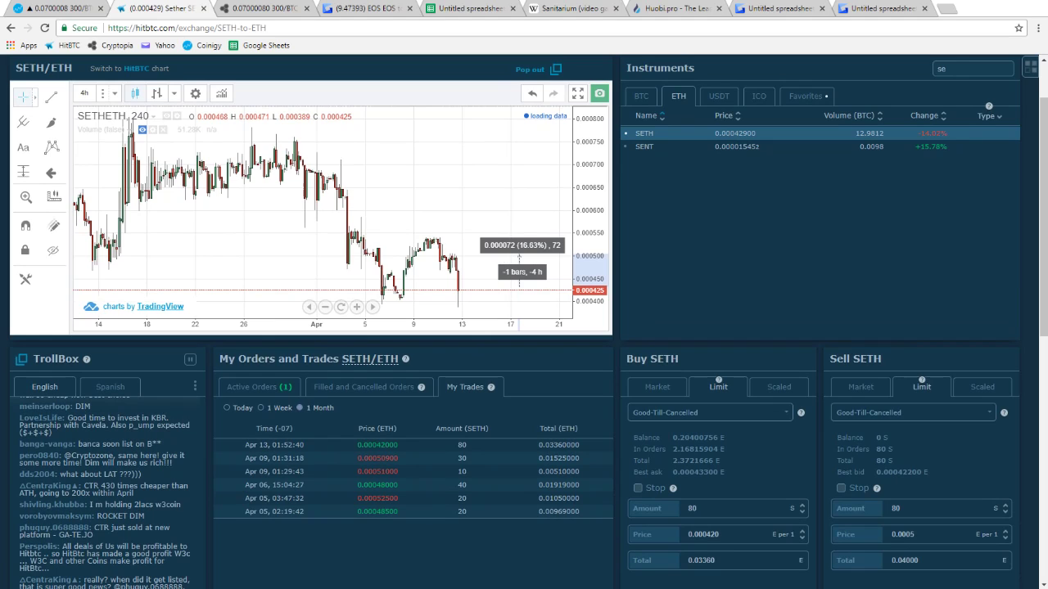
List the own trades for all instruments and highlight the price of the April 13 CFI/ETH purchase
click(259, 387)
click(363, 387)
click(465, 387)
click(369, 359)
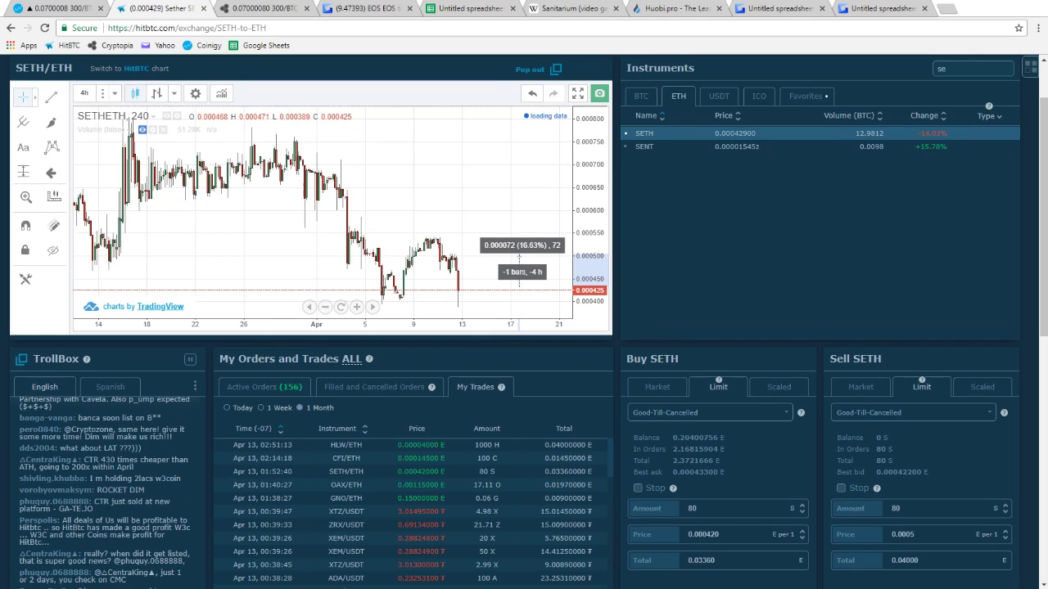
double_click(421, 458)
Search the ETH instruments for "cfi" and open the CFI/ETH market
double_click(942, 69)
text(cfi)
click(819, 133)
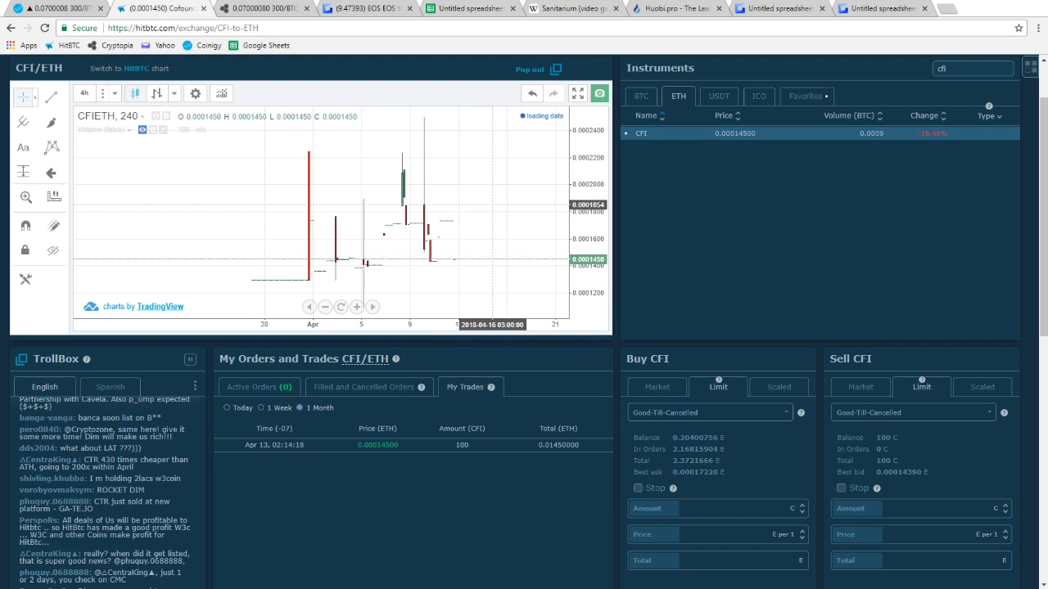
Measure the recent range on the CFI/ETH chart, place a limit sell order for 100 CFI at 0.00018 ETH and confirm it
shift+click(512, 212)
click(894, 438)
drag(928, 534, 914, 534)
text(8)
scroll(914, 535, down, 2)
click(912, 464)
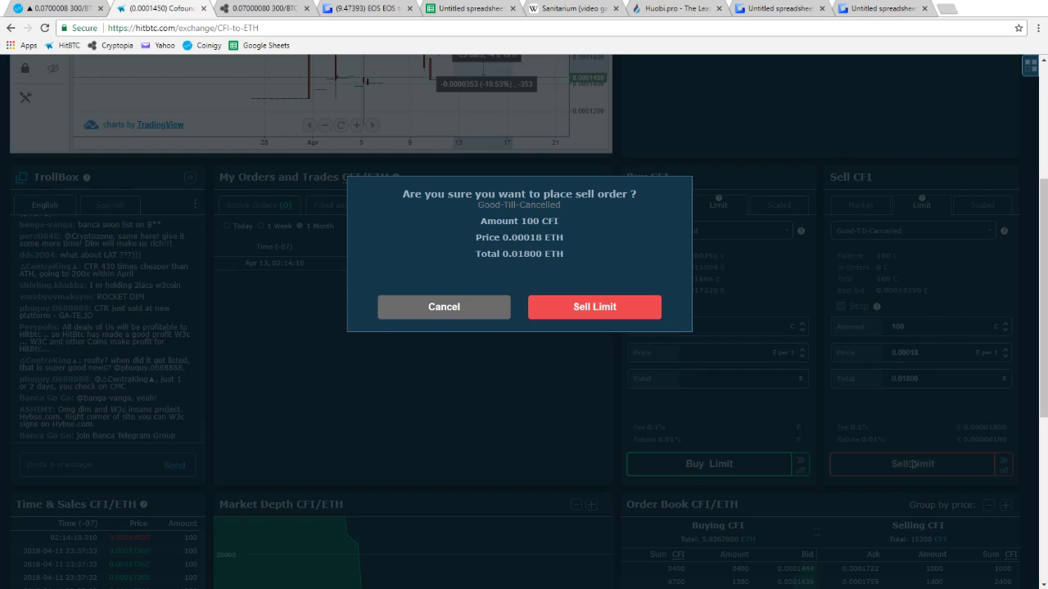
click(596, 307)
Measure the possible rise on the CFI/ETH chart from the current price to about 0.00018
scroll(524, 327, up, 1)
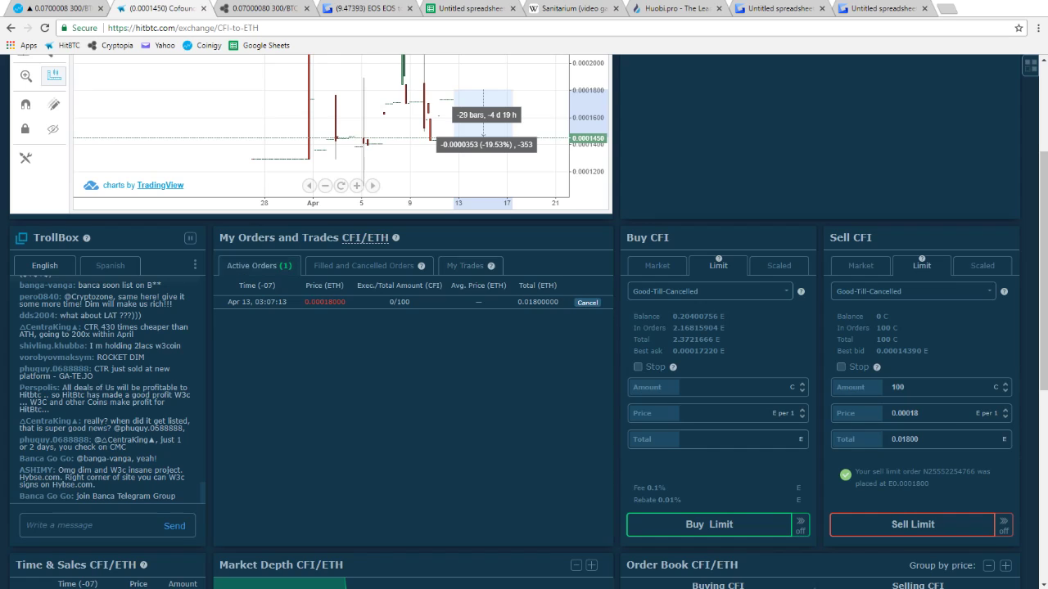
scroll(483, 114, up, 2)
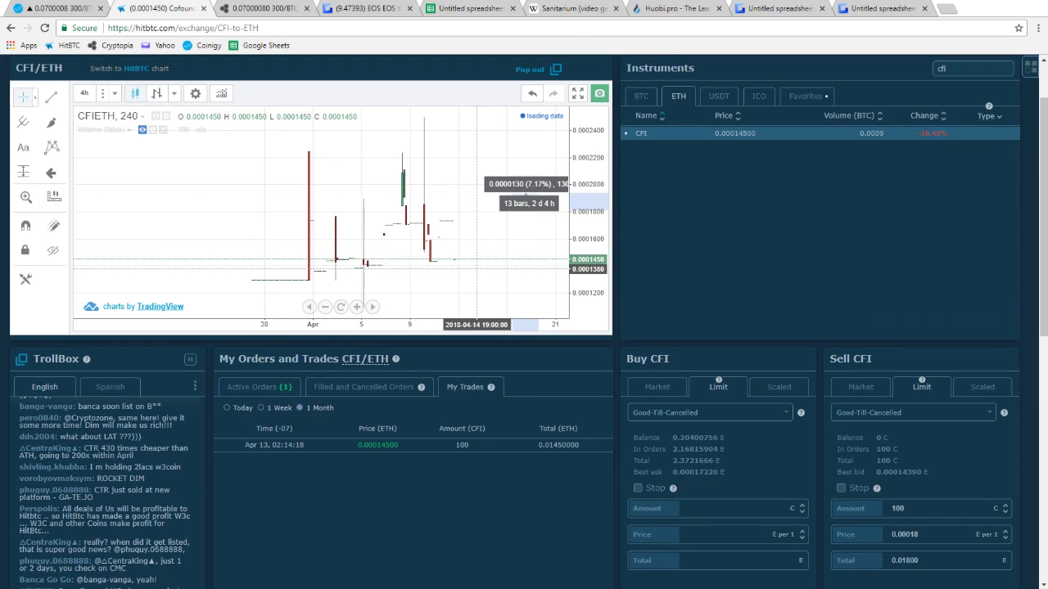
shift+click(498, 258)
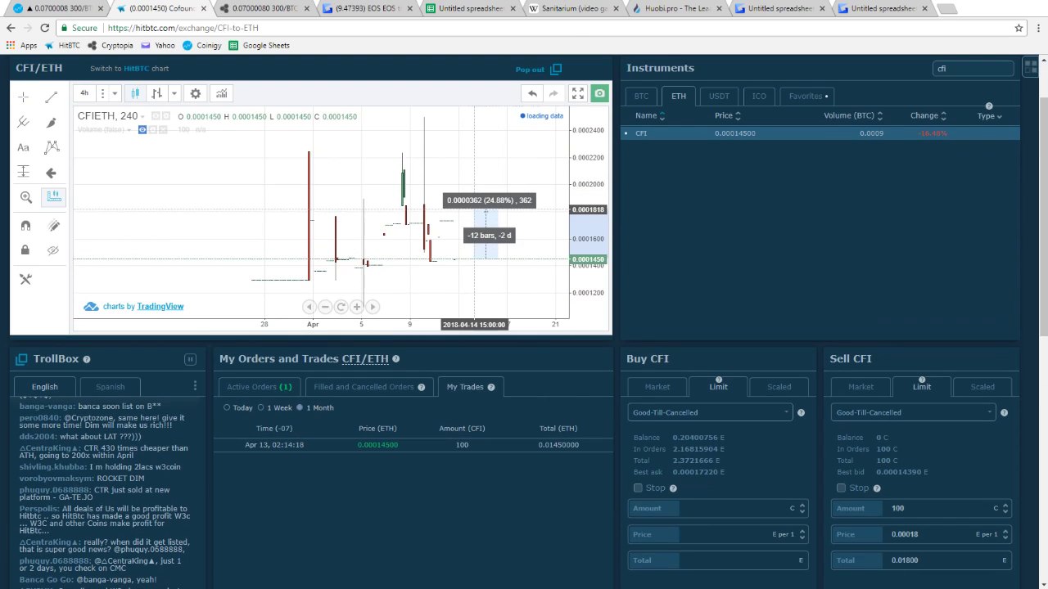
click(476, 210)
click(534, 191)
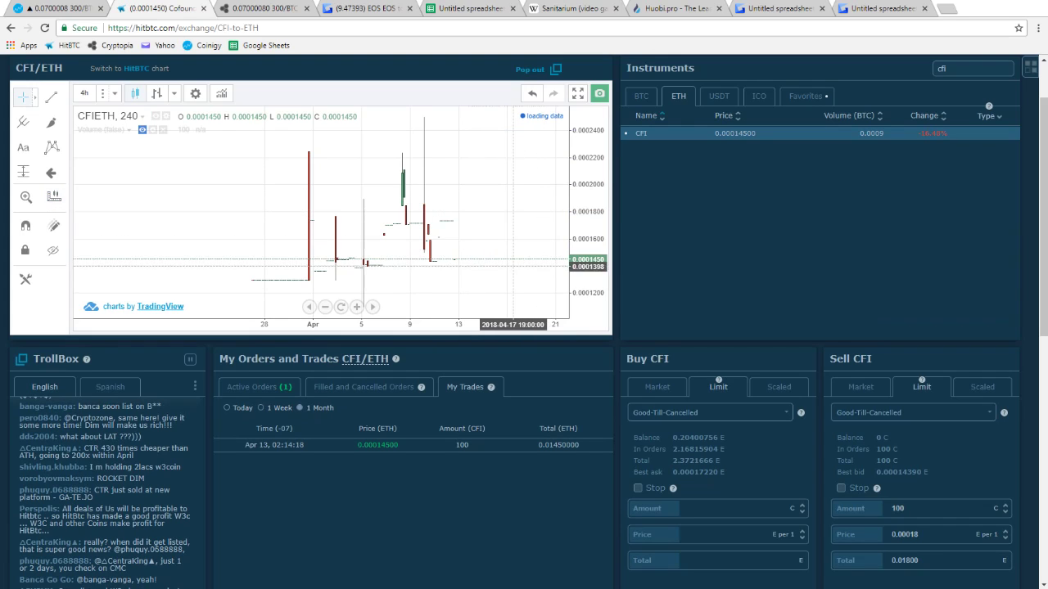
key(BackSpace)
key(BackSpace)
text(hw)
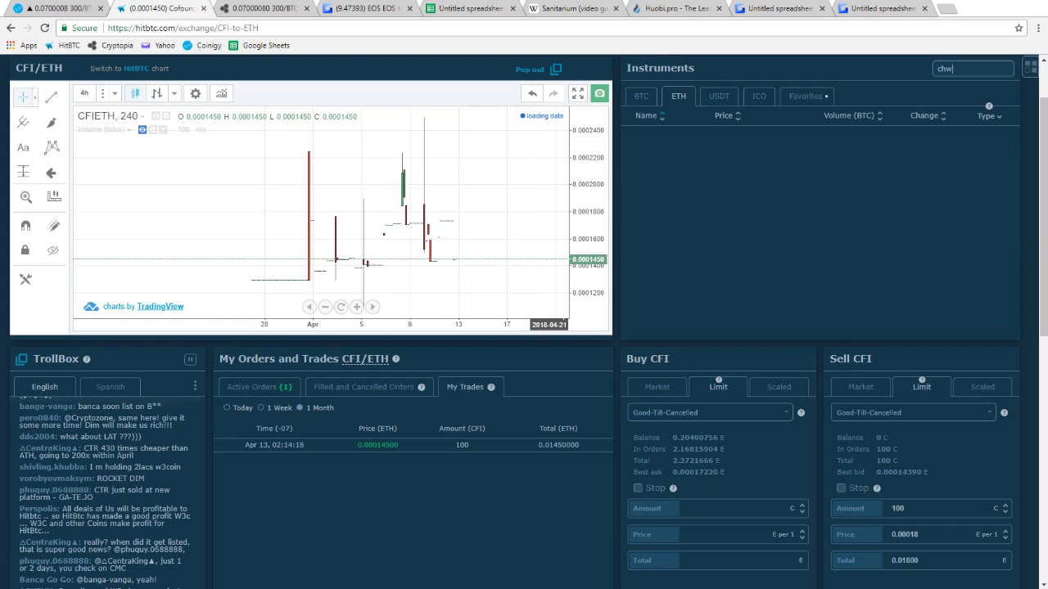
key(BackSpace)
drag(952, 69, 932, 62)
text(h)
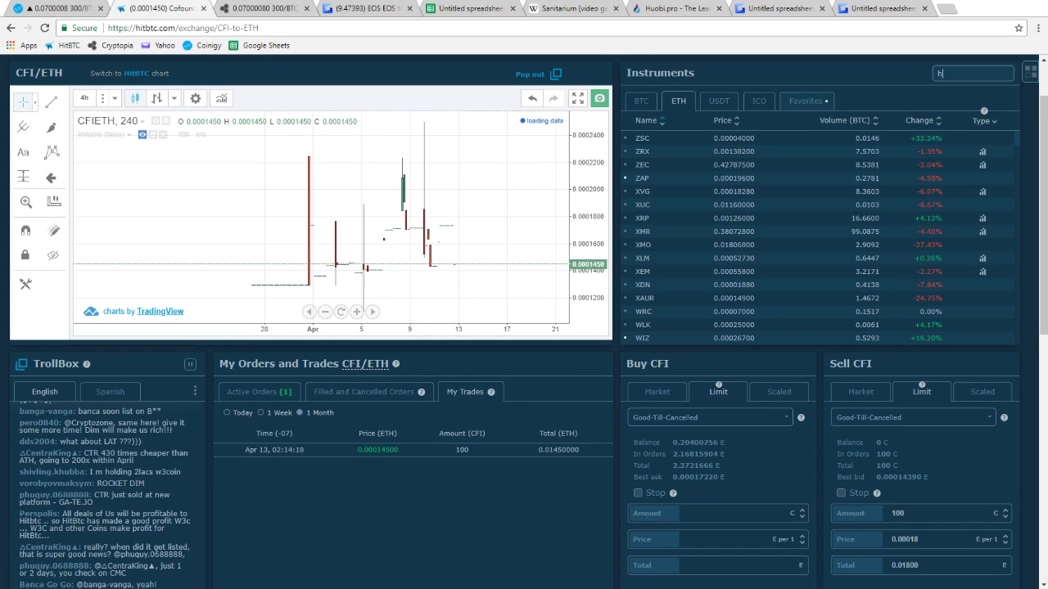
text(w)
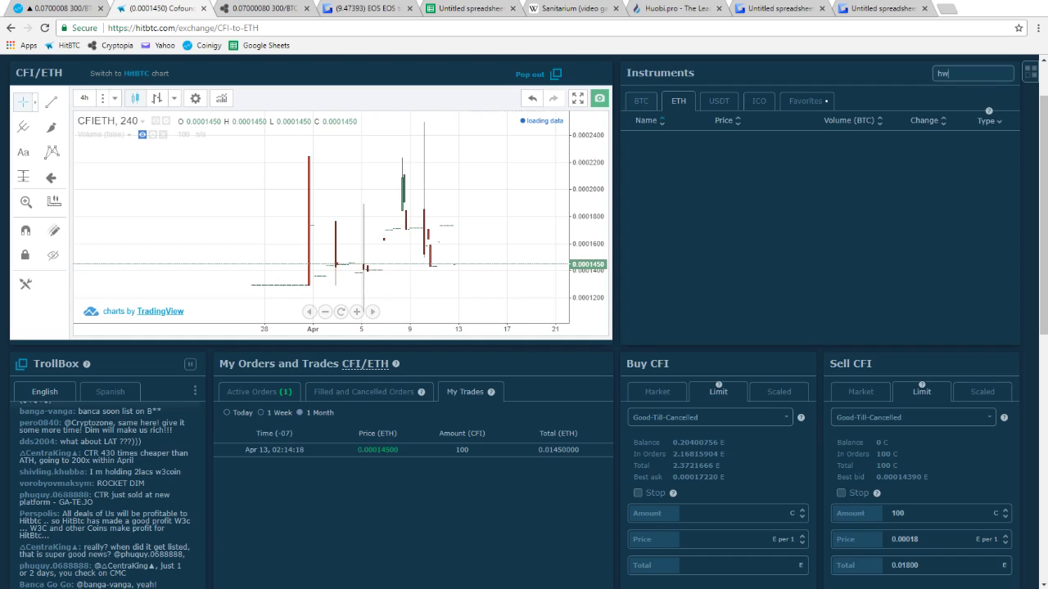
List the own trades for all instruments to find the ticker, search the ETH instruments for "hlw" and open the HLW/ETH market
click(365, 365)
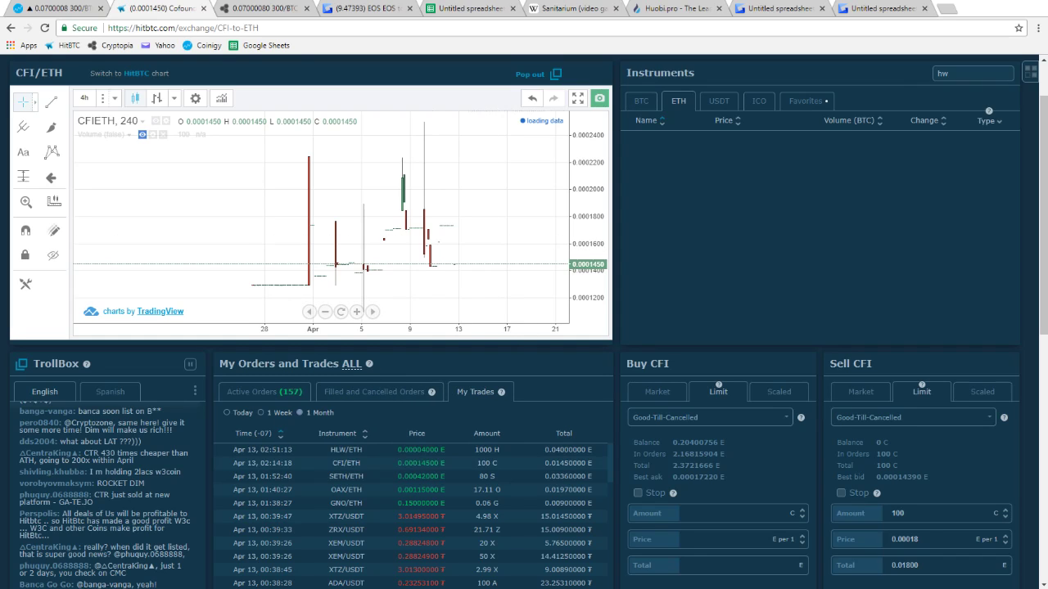
double_click(953, 74)
text(hlw)
click(884, 138)
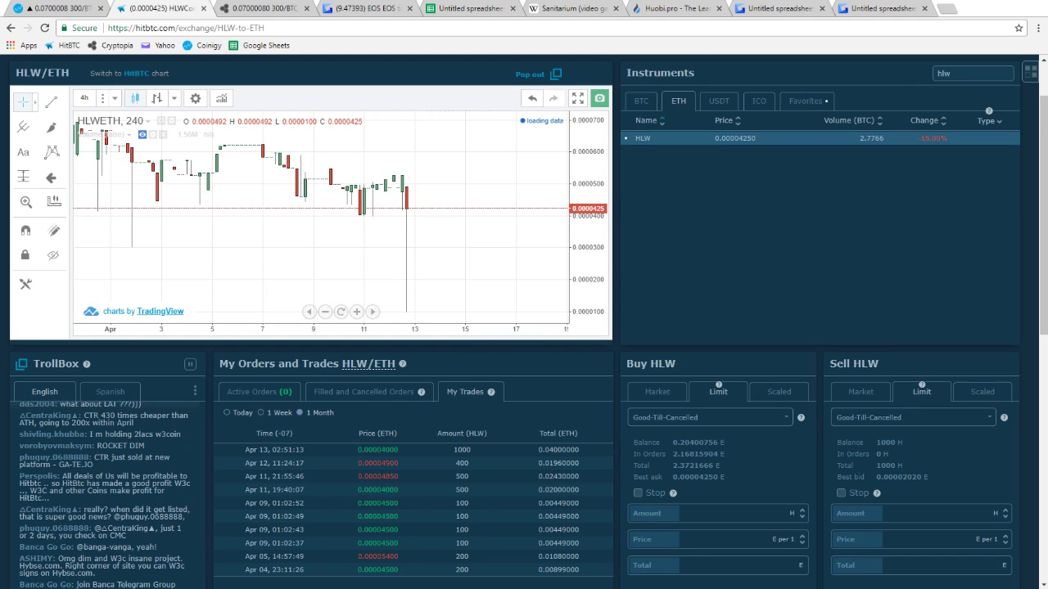
Review the filled and cancelled HLW/ETH orders and the own HLW/ETH trades of the past month
scroll(393, 361, down, 1)
click(363, 331)
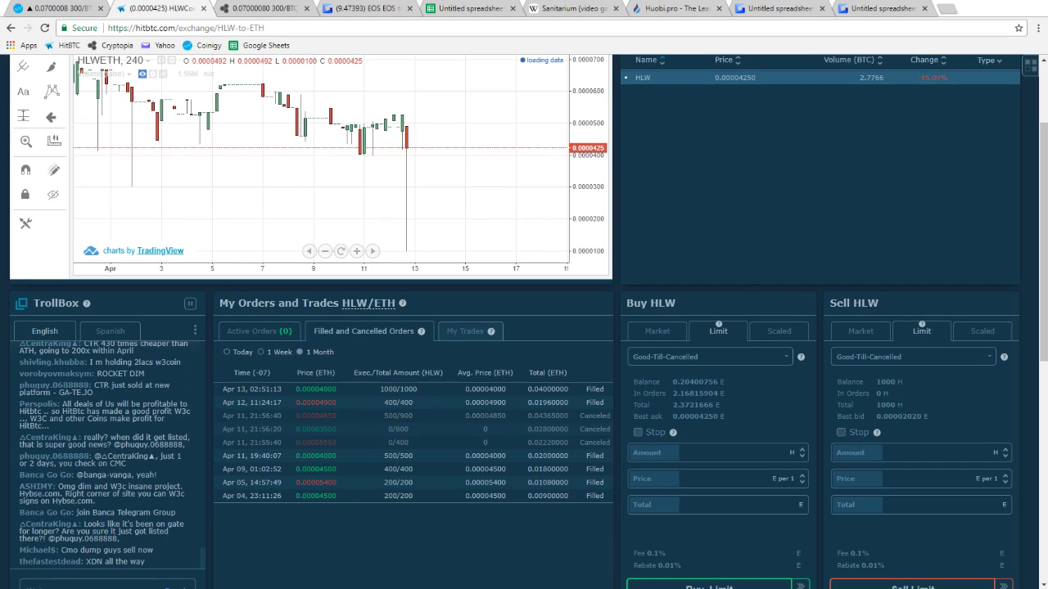
click(465, 331)
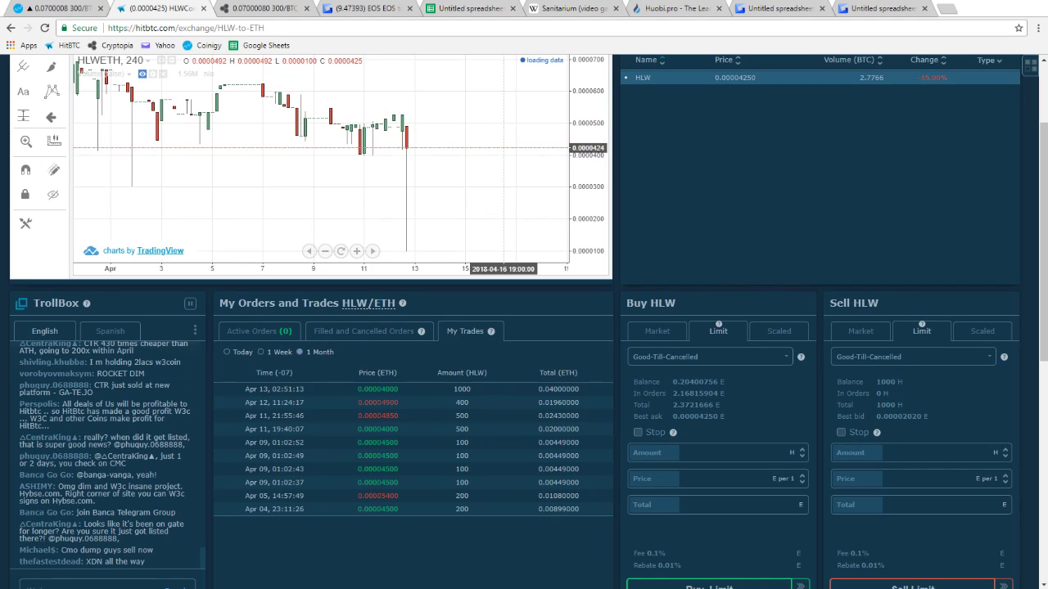
Place a limit sell order for the full 1000 HLW balance at 0.00005 ETH and confirm it
click(891, 382)
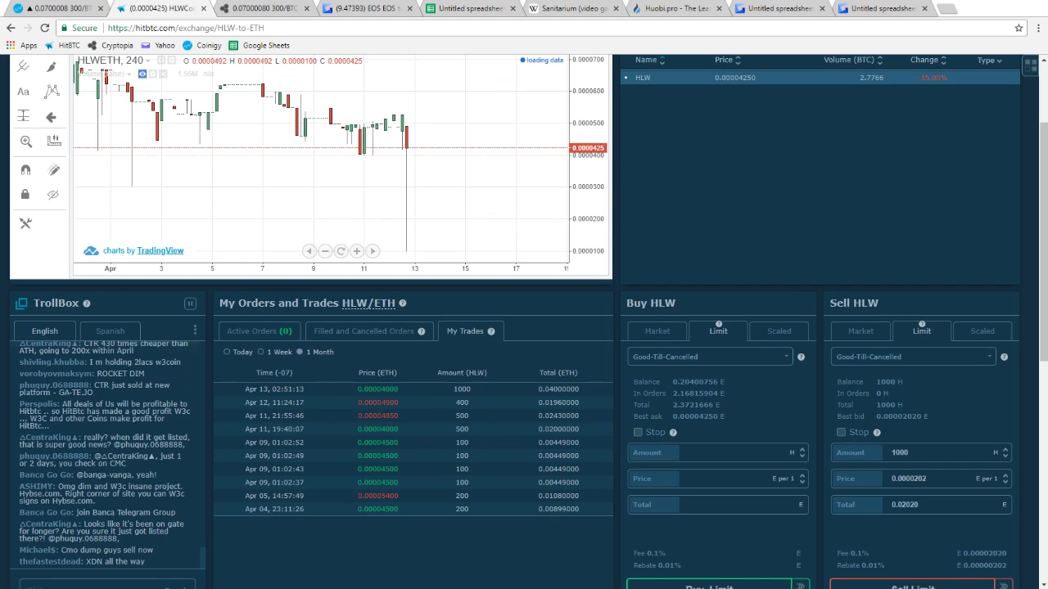
scroll(524, 328, down, 4)
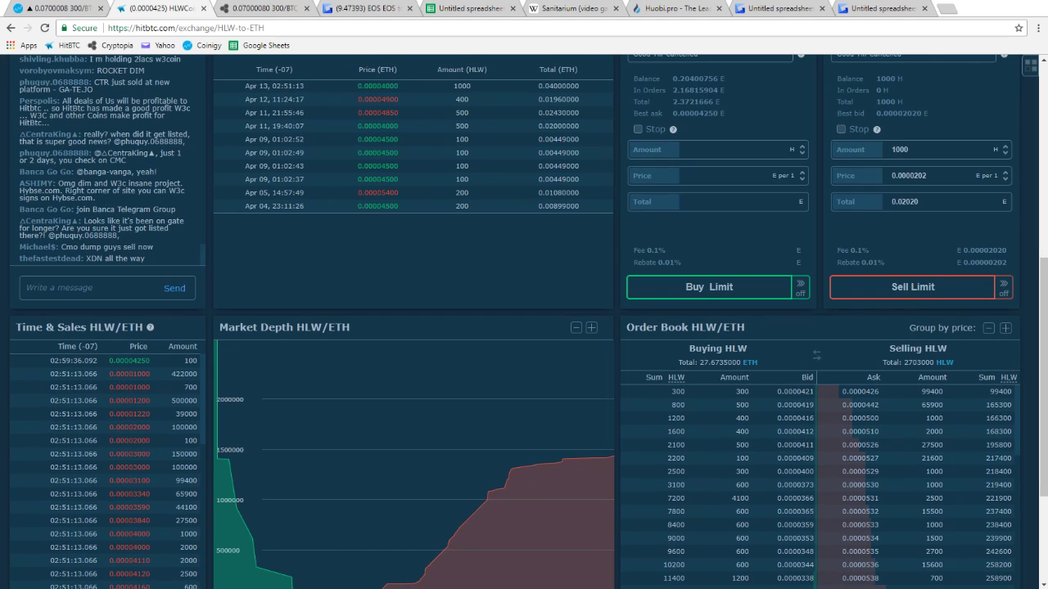
scroll(524, 328, up, 2)
drag(913, 297, 928, 297)
text(5)
click(913, 407)
click(595, 307)
Examine the HLW/ETH order book, the active orders and the hourly price chart
scroll(524, 319, up, 3)
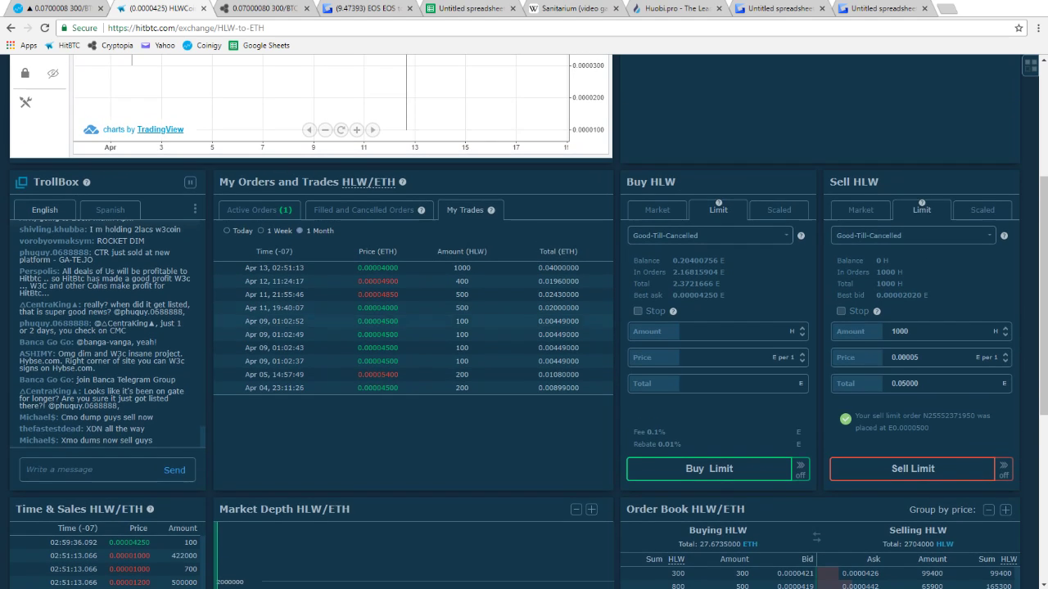
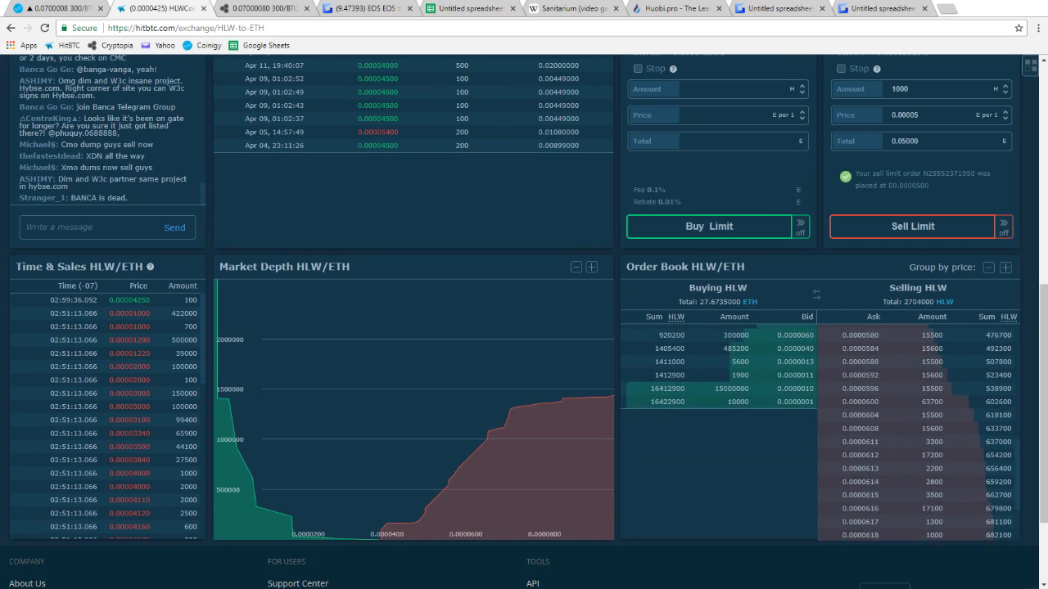
scroll(737, 380, up, 5)
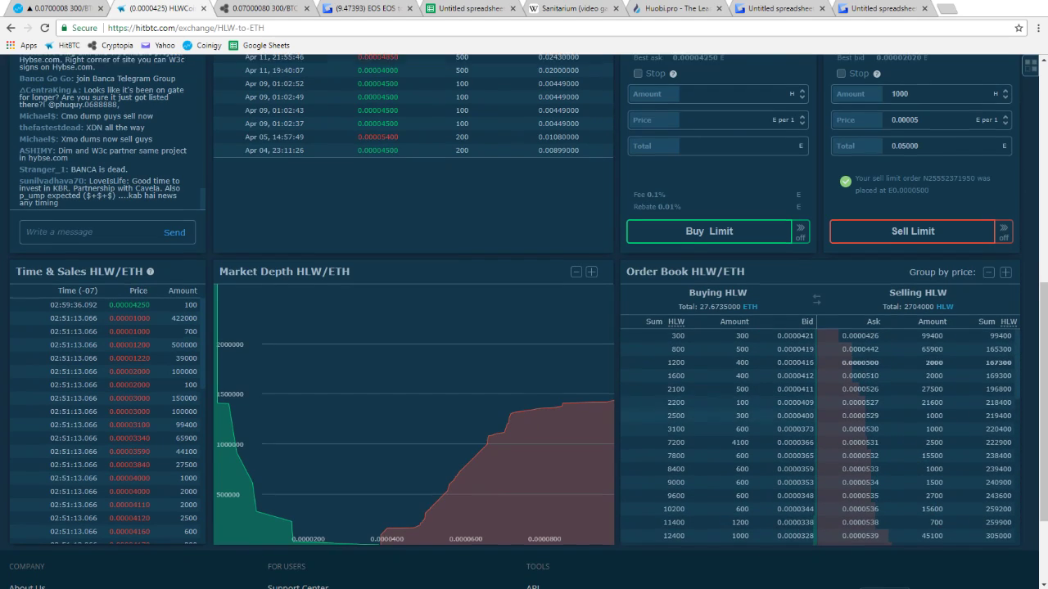
click(258, 150)
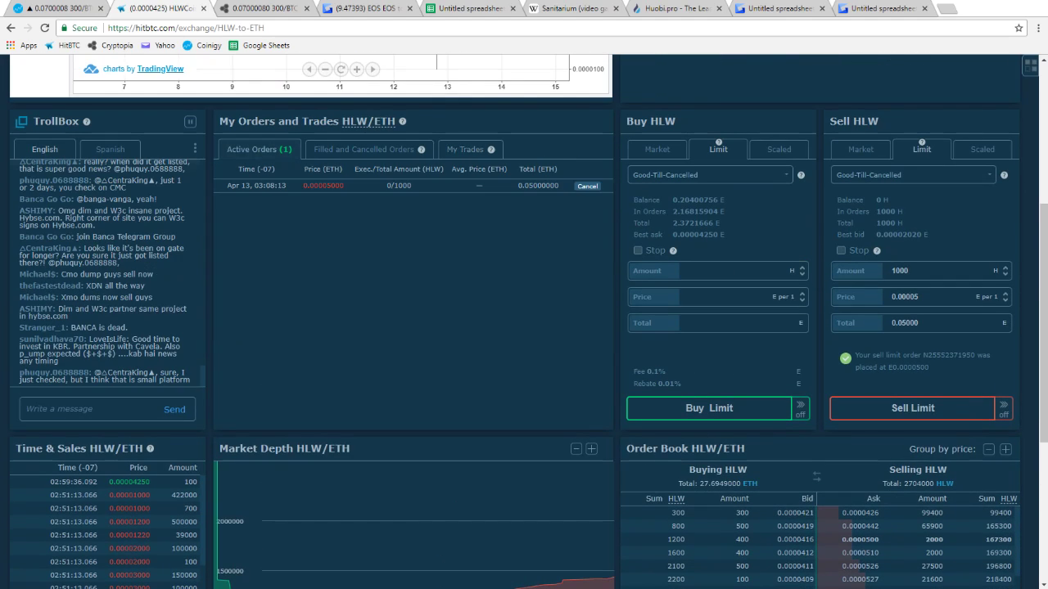
scroll(270, 164, up, 4)
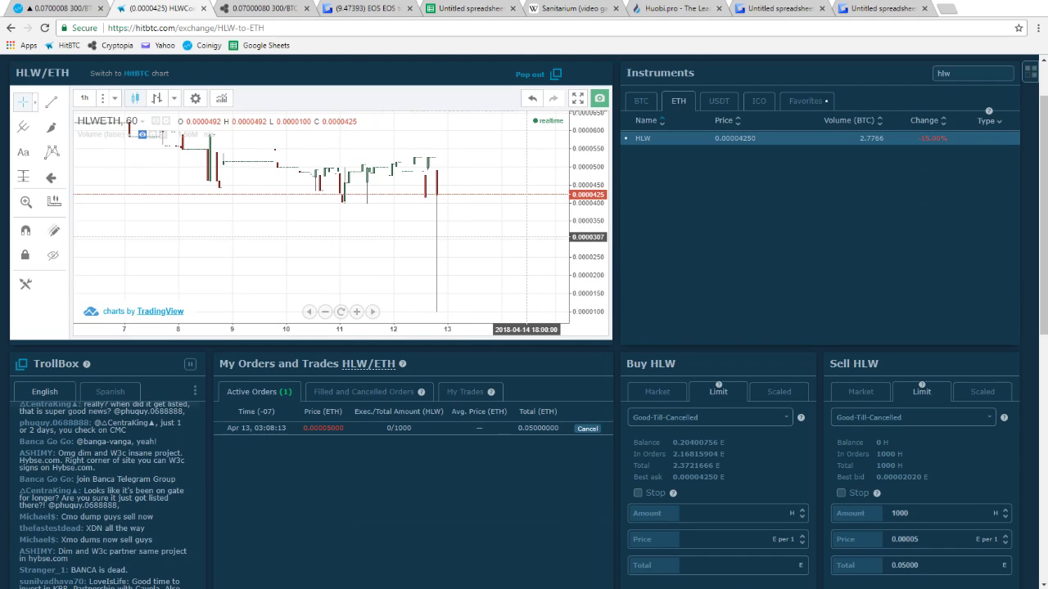
Place a limit buy order for HLW at 0.00003 ETH with a total of 0.05 ETH and confirm it
scroll(523, 233, down, 2)
click(688, 322)
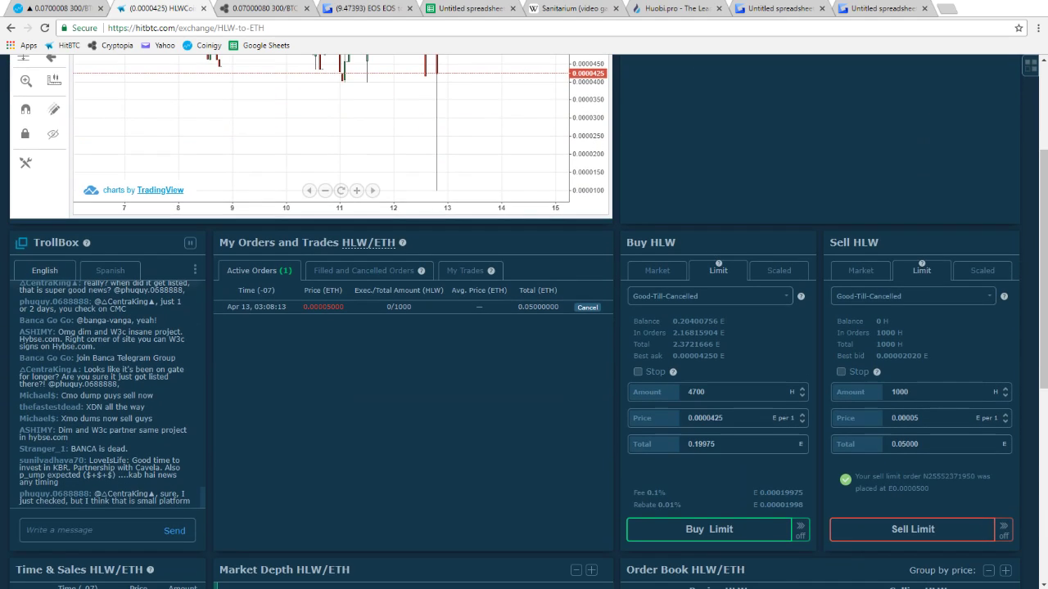
click(726, 418)
key(BackSpace)
key(BackSpace)
key(BackSpace)
text(3)
drag(717, 445, 694, 445)
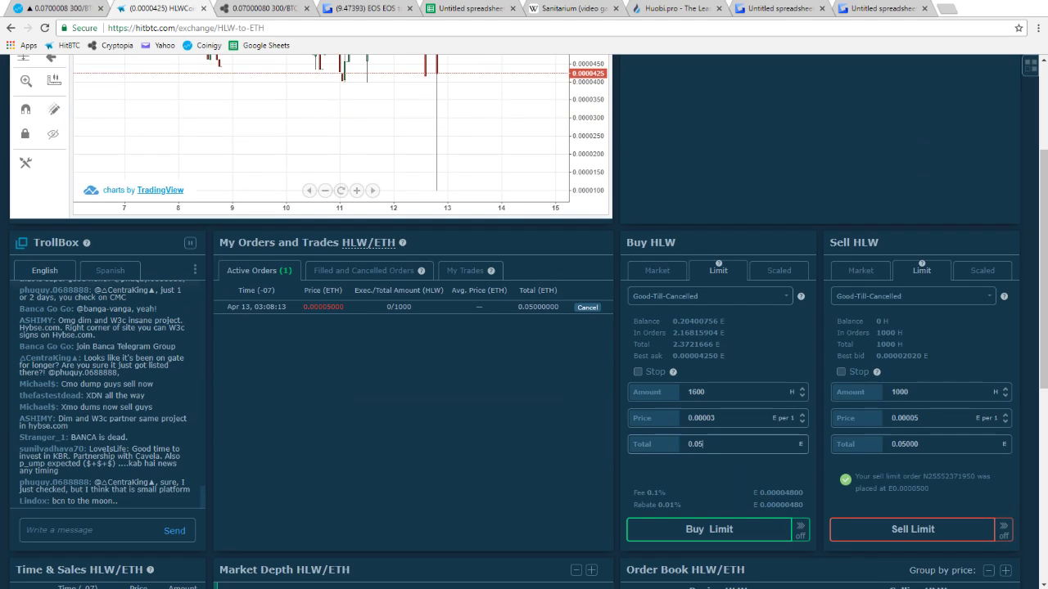
text(05)
key(Return)
click(595, 307)
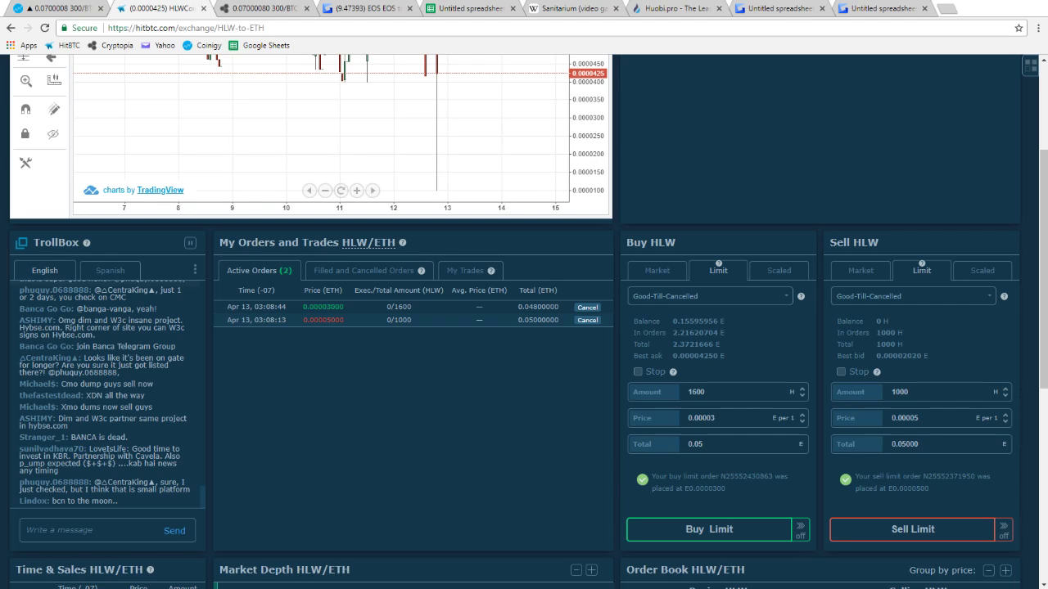
Check the lower bids in the HLW/ETH order book and place a second limit buy order at 0.0000205 ETH totalling 0.05 ETH
scroll(495, 283, down, 5)
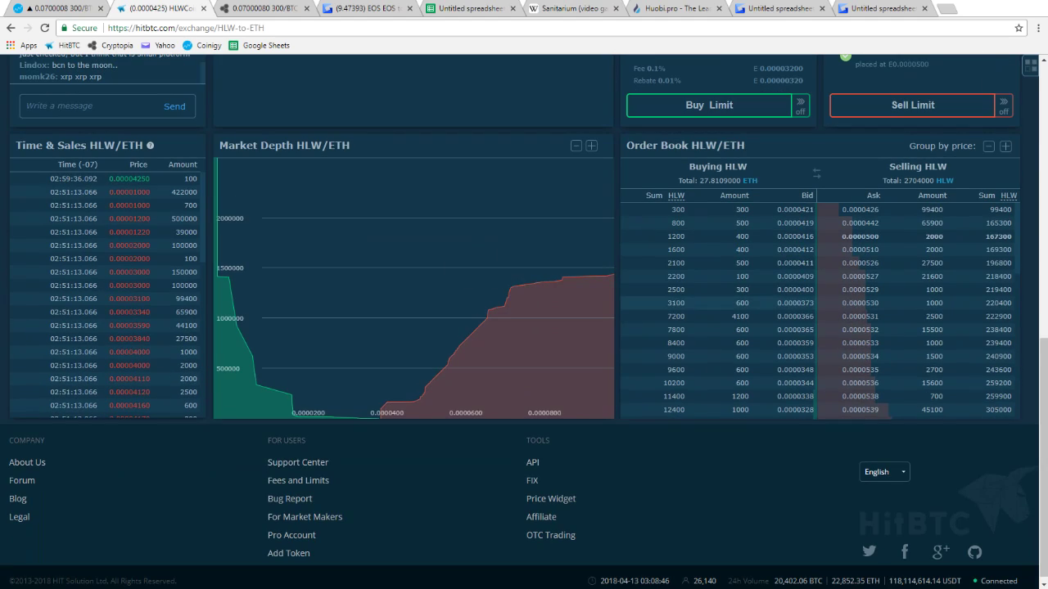
scroll(819, 311, down, 5)
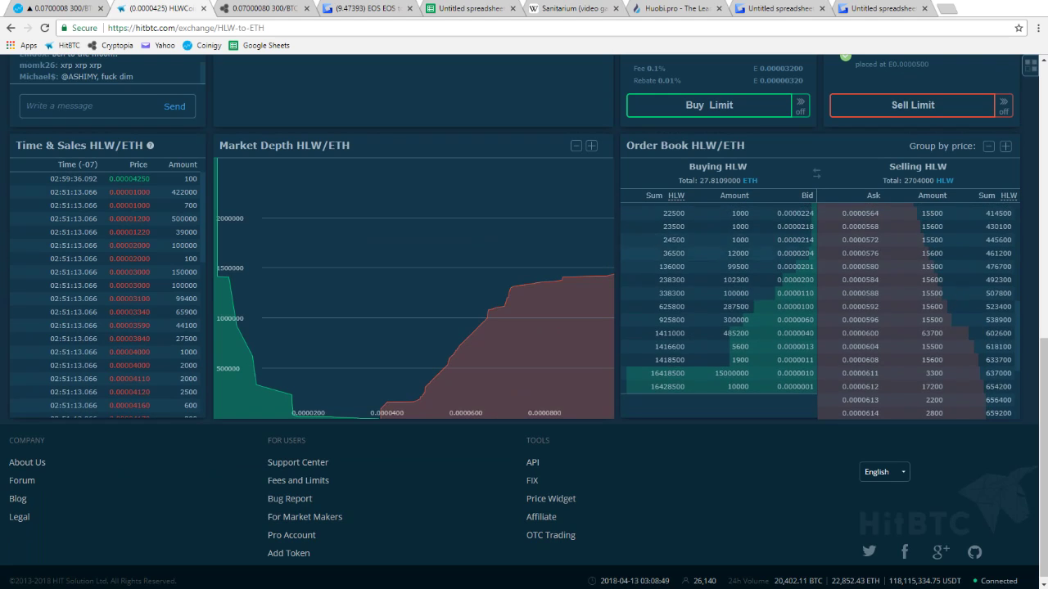
scroll(524, 319, up, 3)
scroll(524, 319, up, 2)
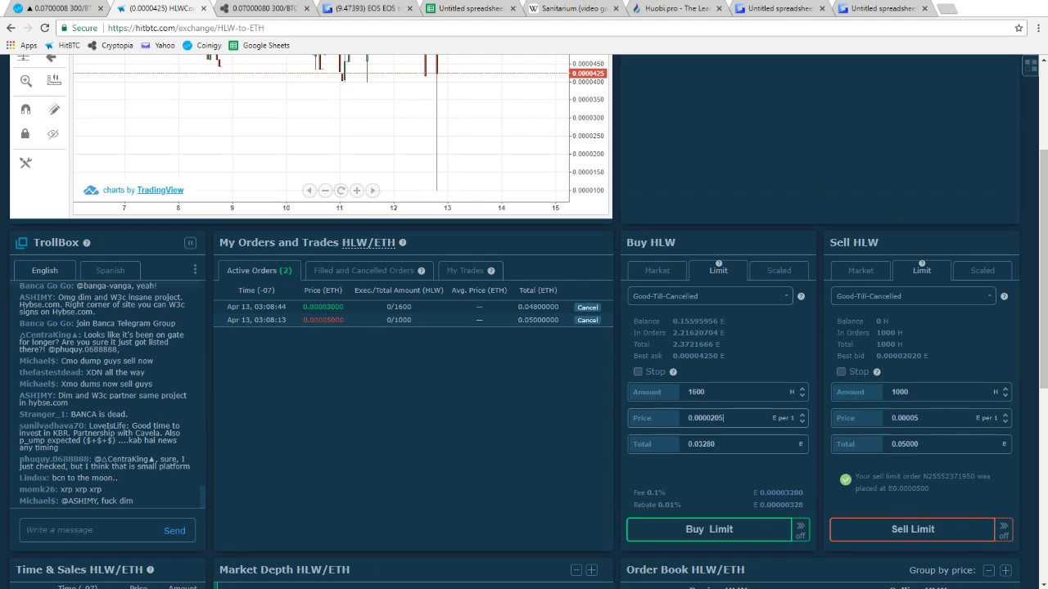
drag(717, 444, 698, 445)
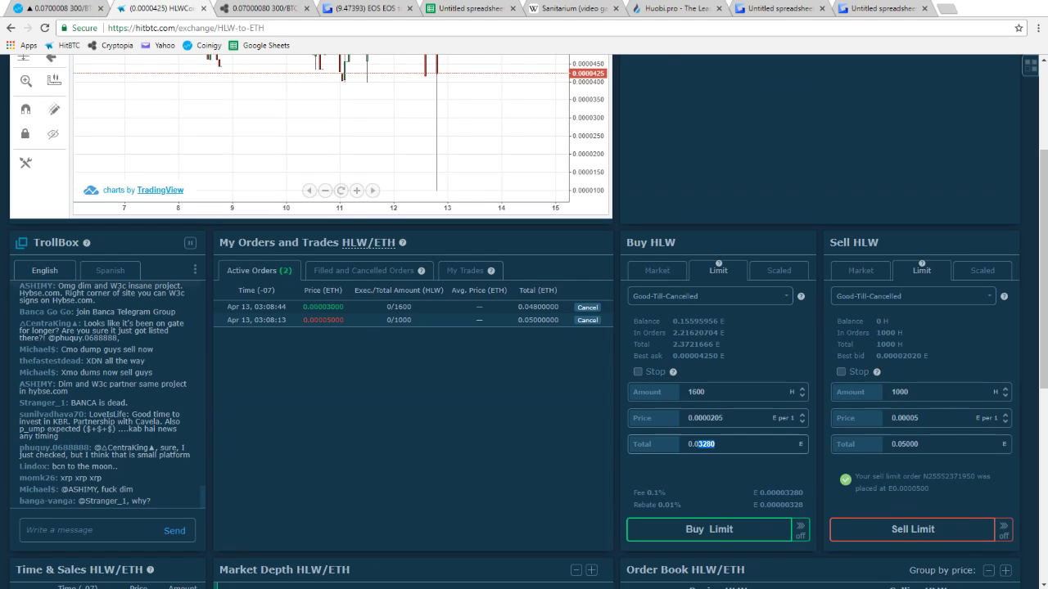
text(5)
click(709, 529)
key(Return)
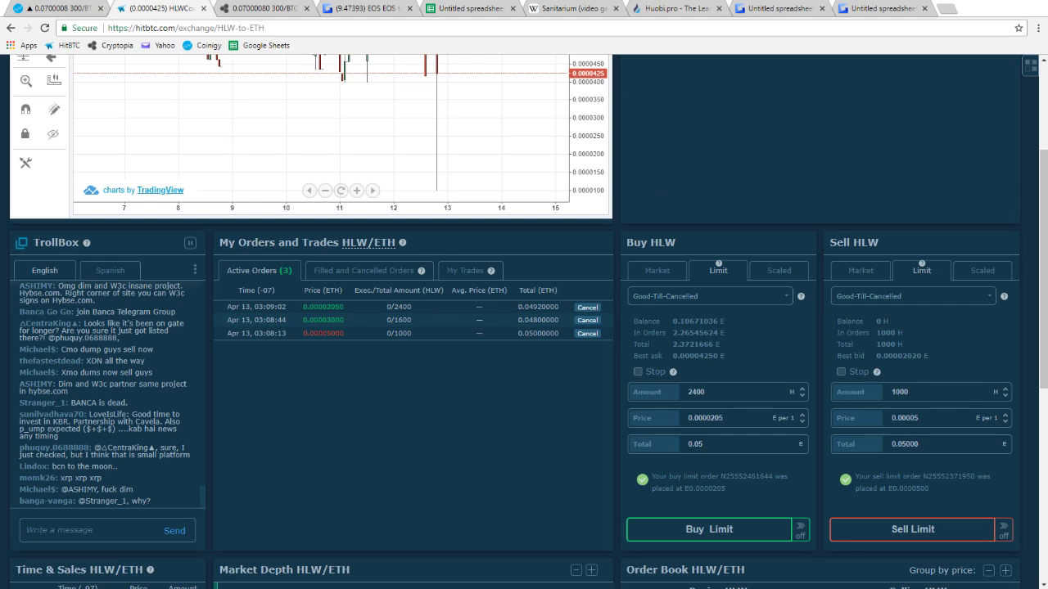
Review the own trades for HLW/ETH and for all instruments
scroll(489, 372, up, 2)
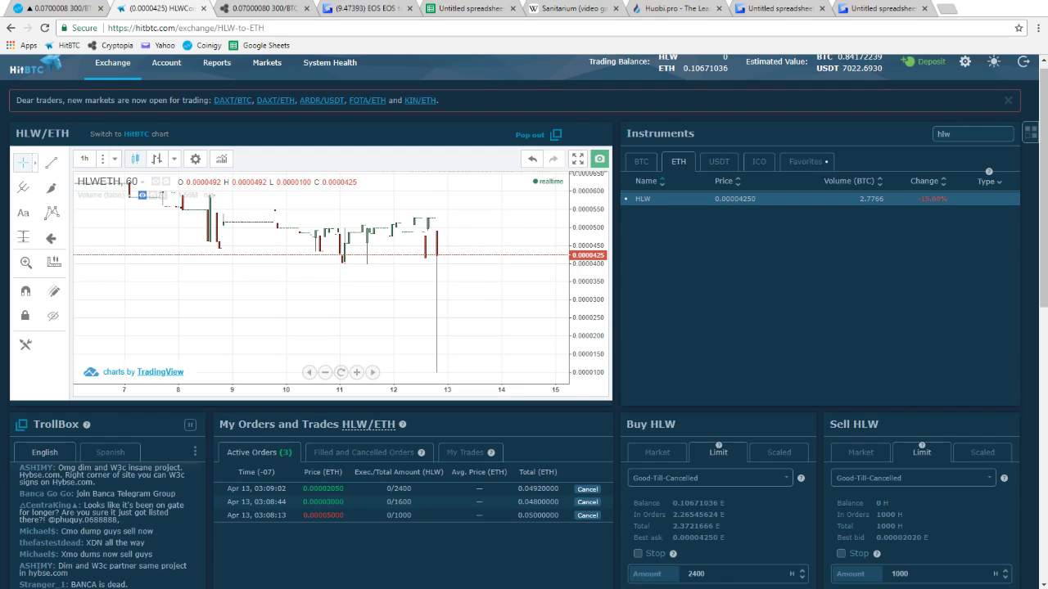
click(368, 425)
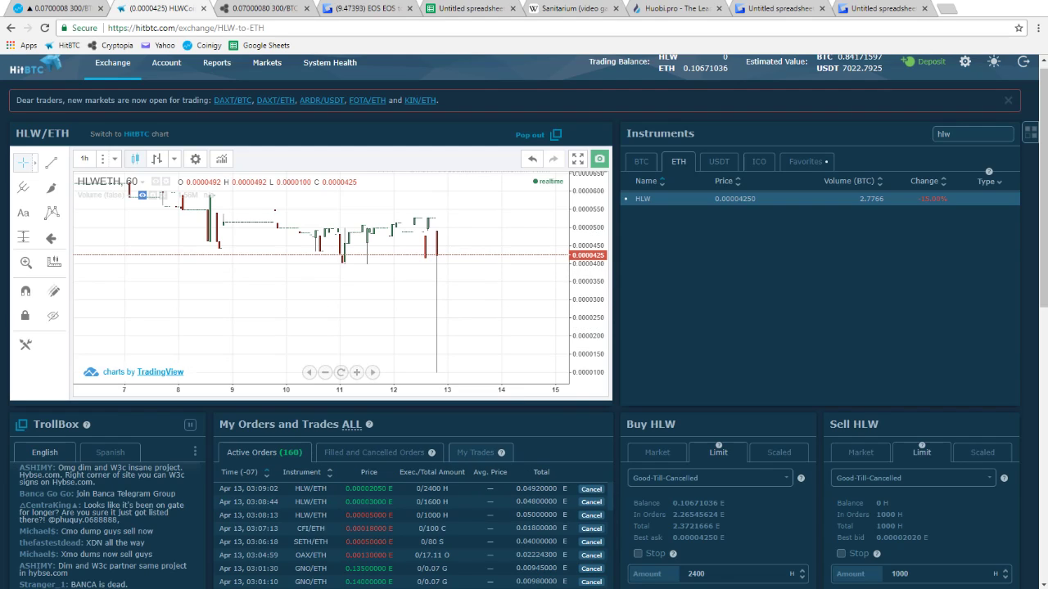
click(477, 452)
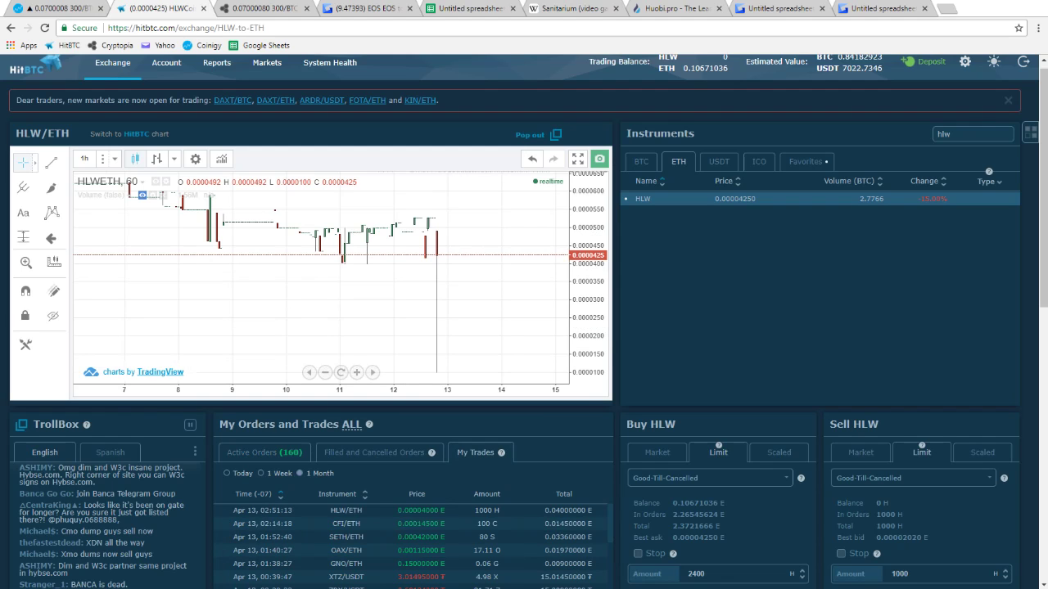
click(352, 425)
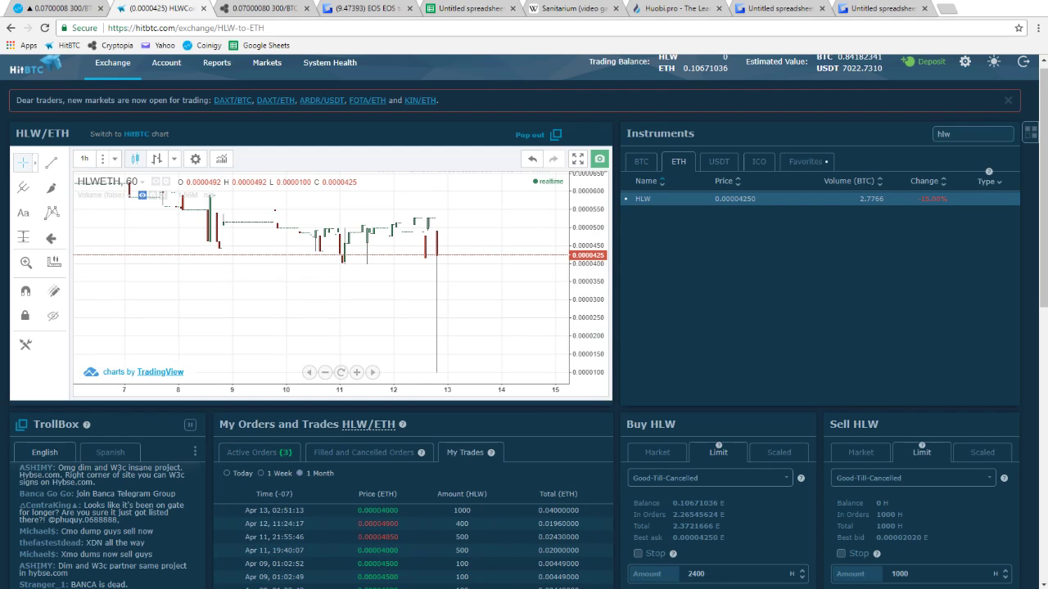
scroll(524, 322, down, 2)
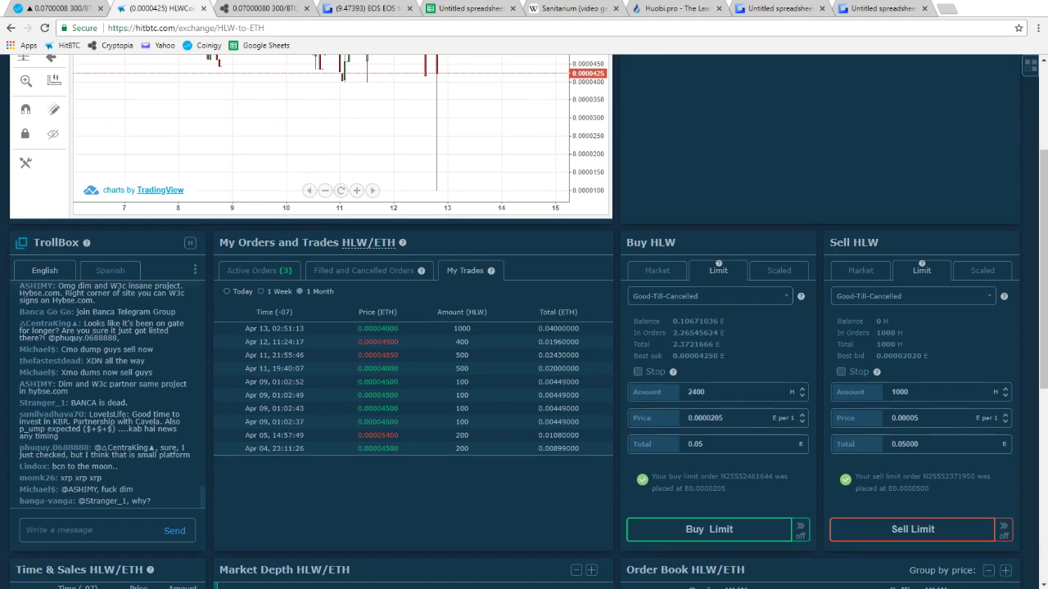
click(356, 243)
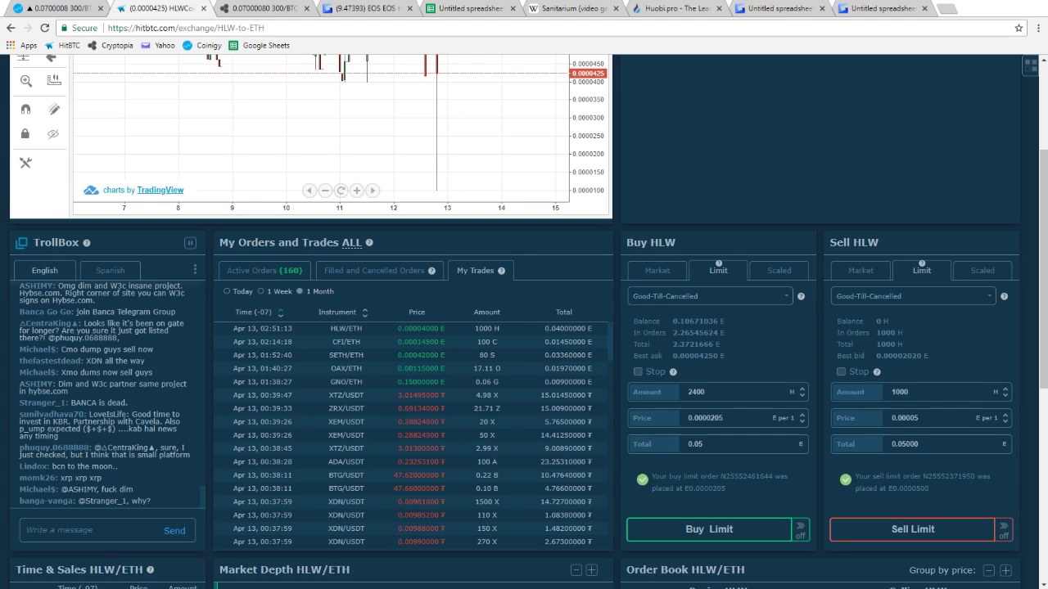
scroll(524, 322, up, 1)
scroll(524, 322, down, 2)
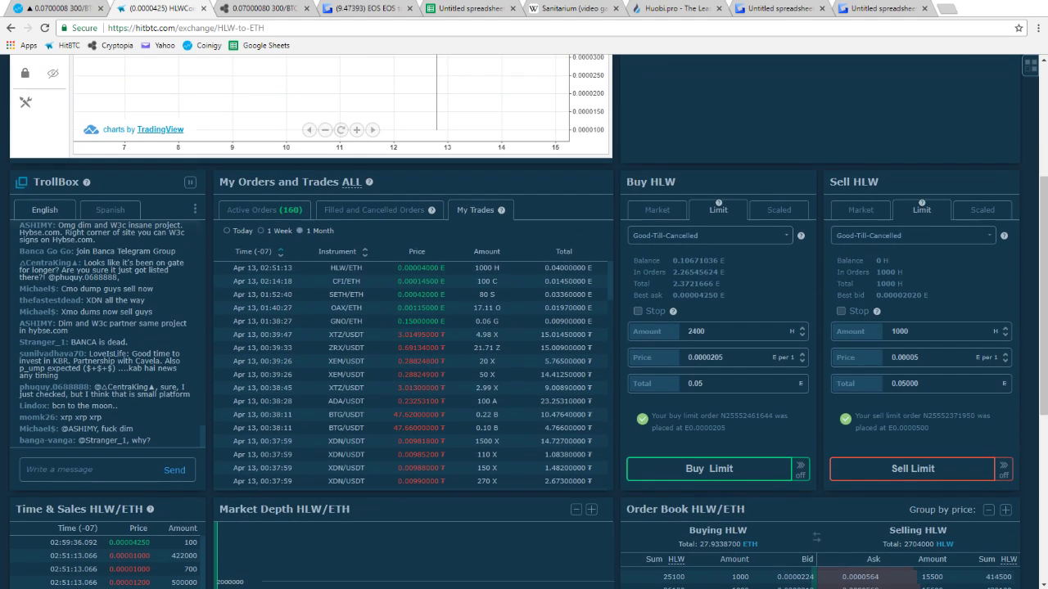
scroll(524, 321, up, 4)
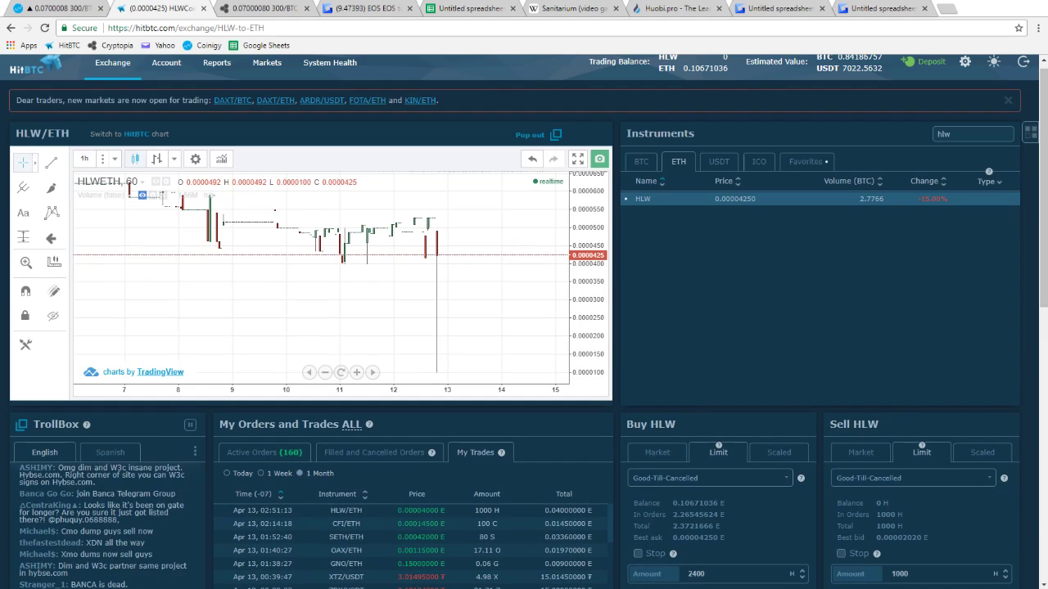
Clear the instrument search and sort the ETH instruments alphabetically by name from the start of the list
click(678, 162)
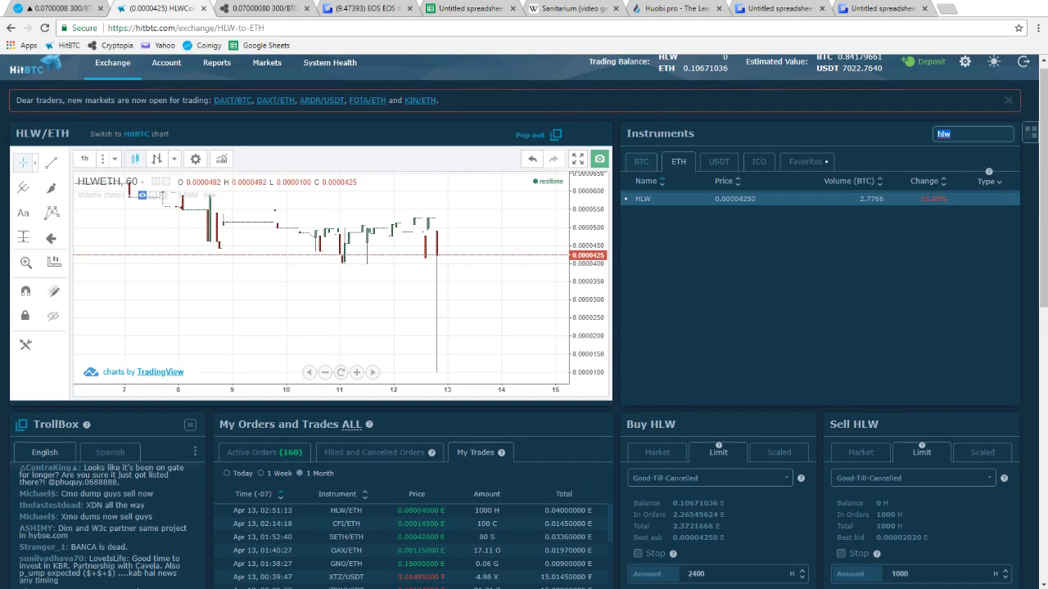
click(641, 162)
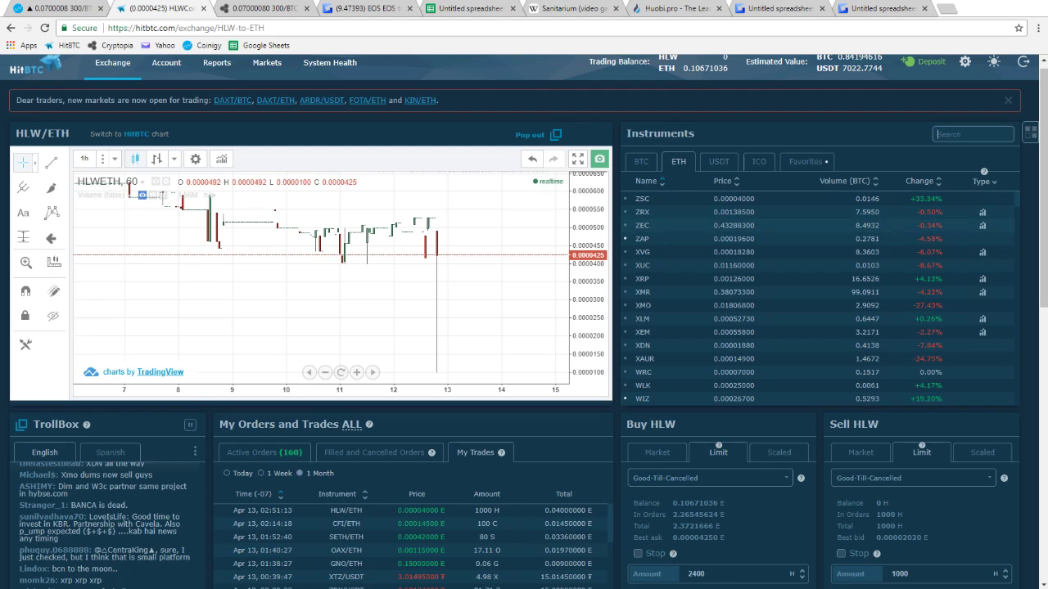
scroll(819, 295, down, 5)
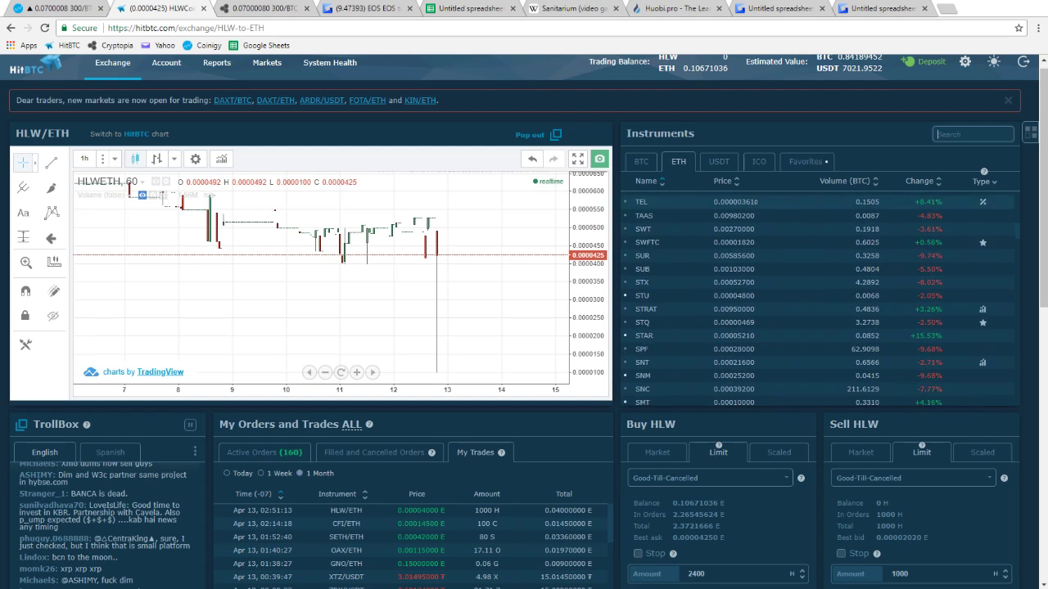
scroll(818, 294, down, 10)
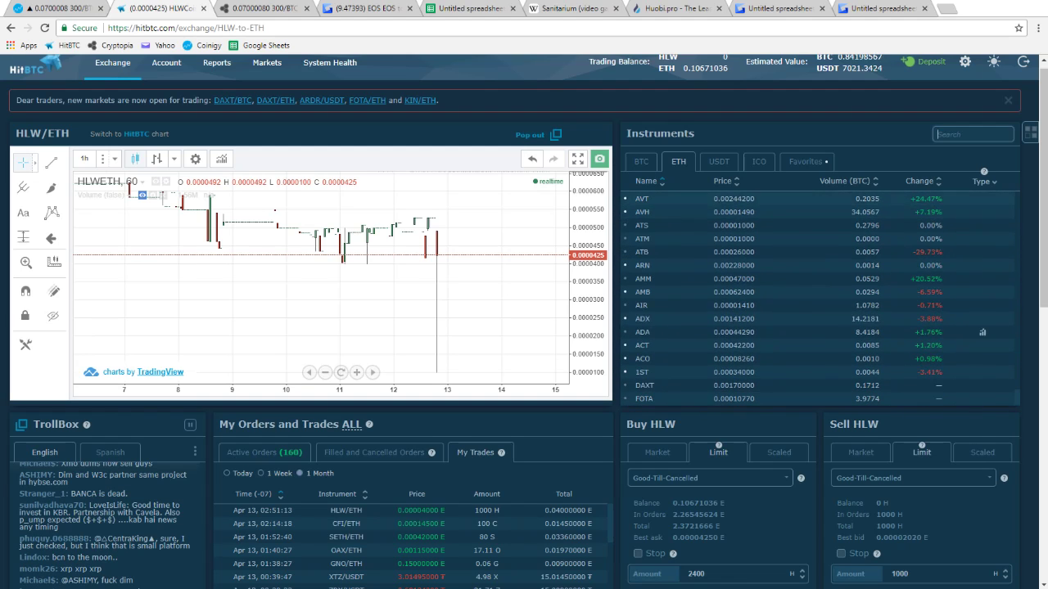
click(646, 182)
scroll(819, 302, up, 15)
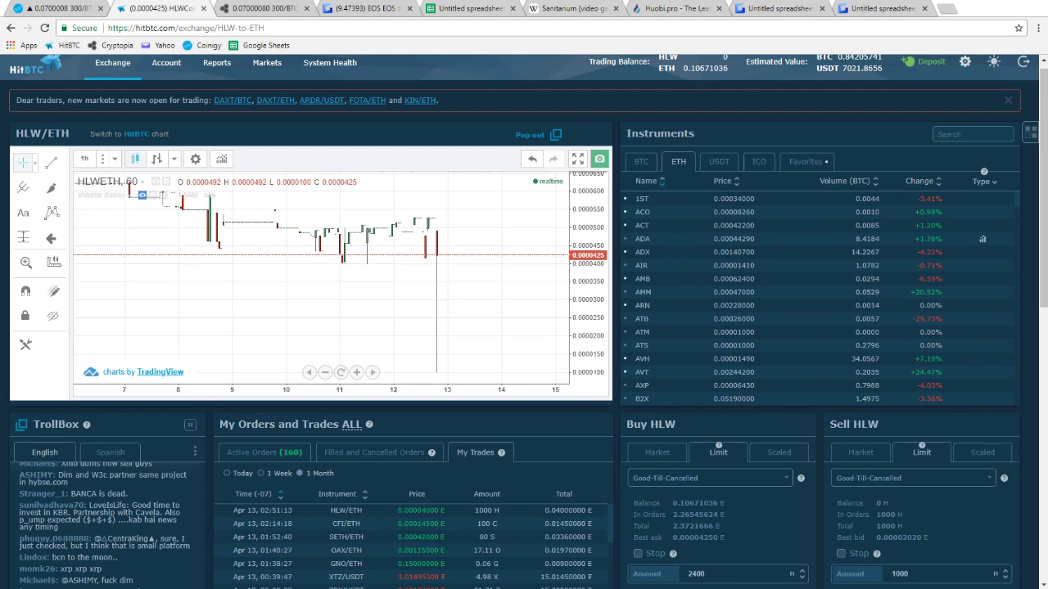
Sort the ETH instruments in reverse alphabetical order and inspect the ZSC/ETH price history back to February
click(646, 182)
scroll(646, 196, up, 2)
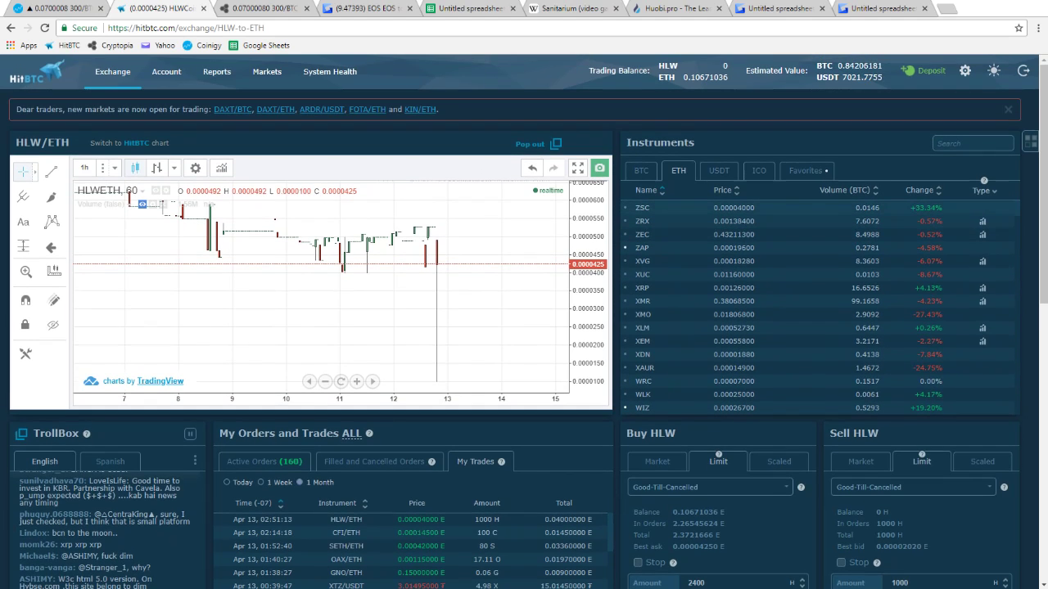
click(645, 208)
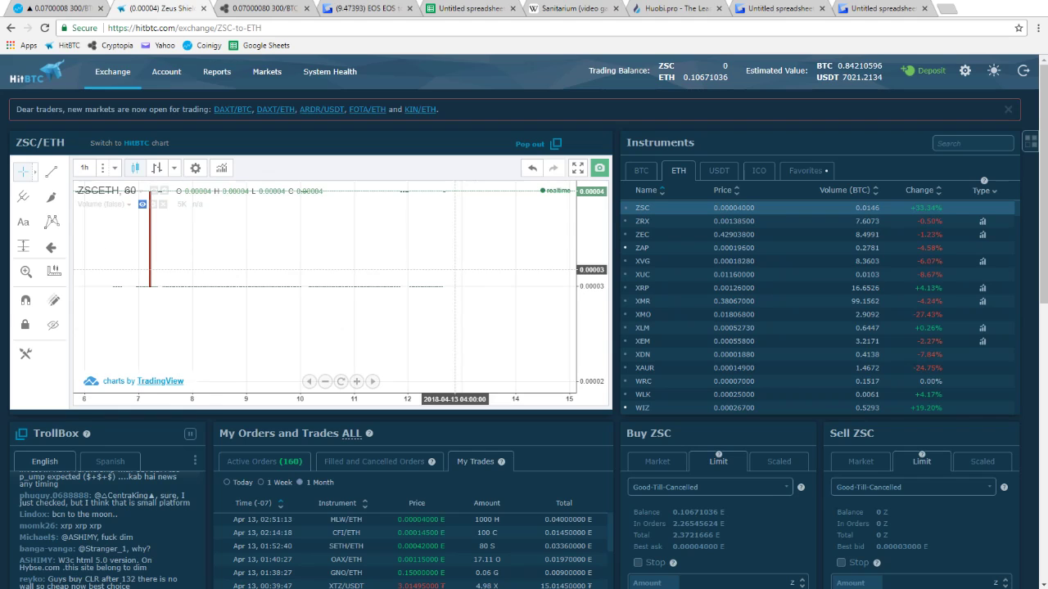
scroll(473, 252, down, 5)
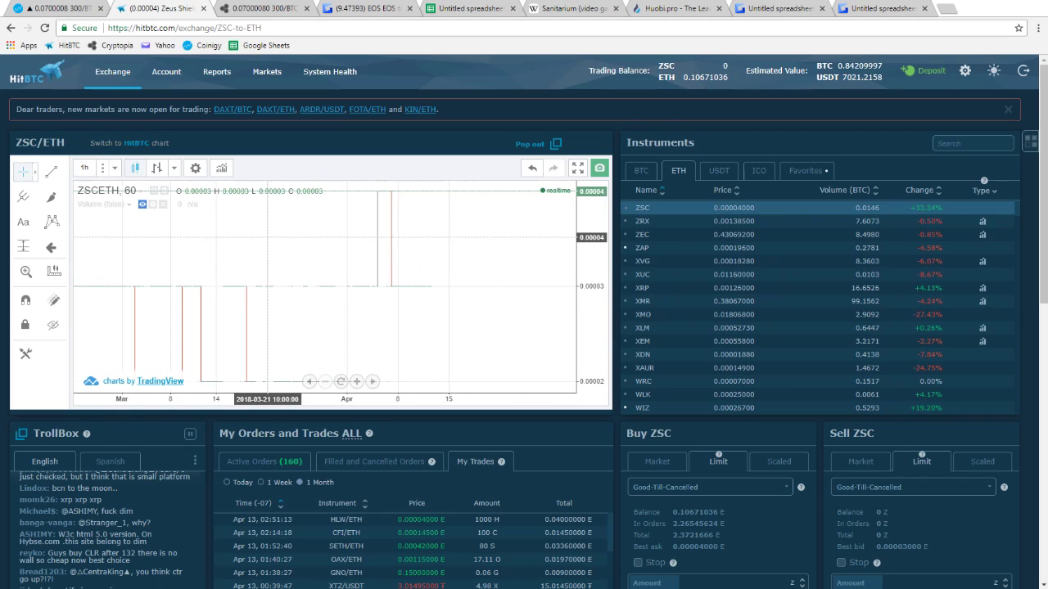
drag(361, 248, 490, 262)
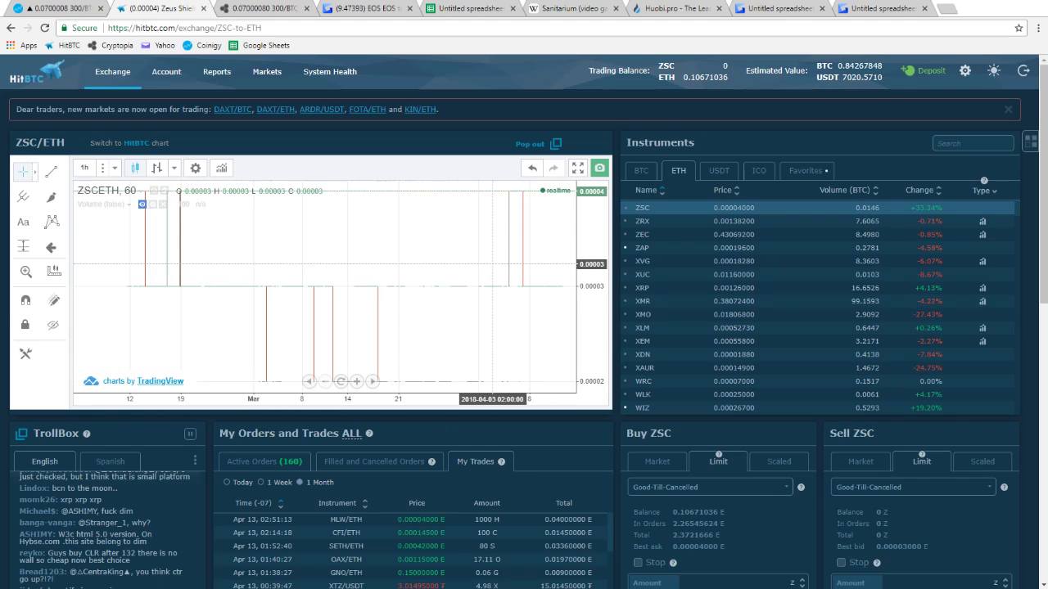
Examine the ZRX/ETH chart and the recent price action on the ZEC/ETH chart
click(680, 221)
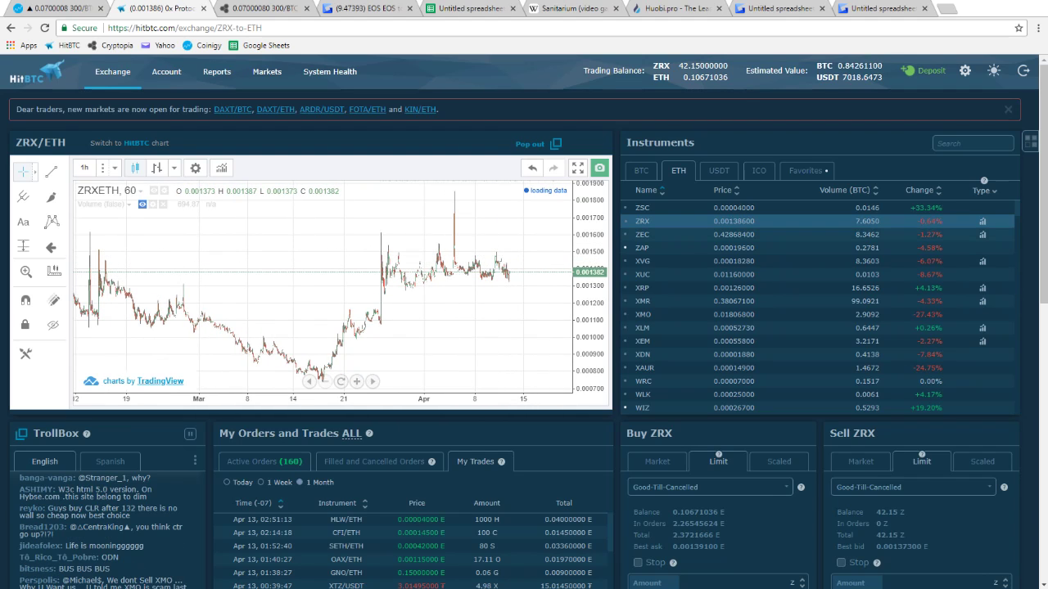
click(643, 235)
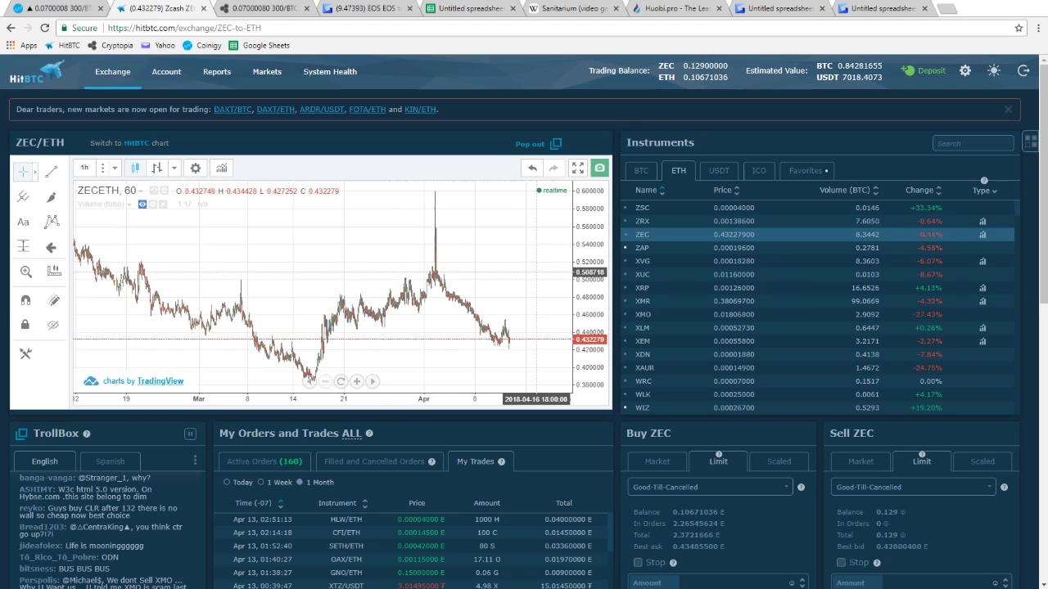
scroll(447, 299, up, 8)
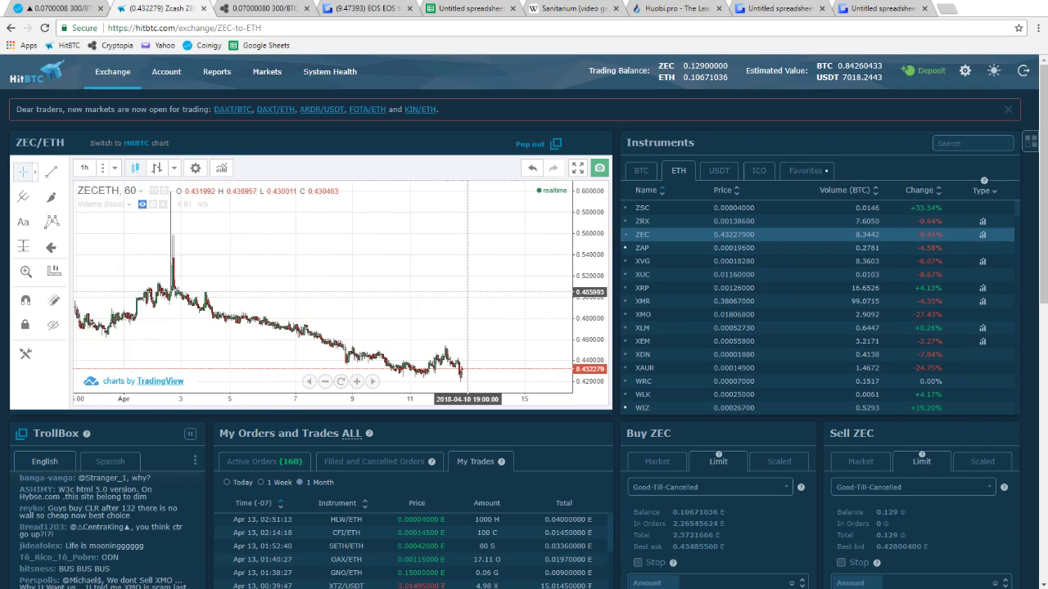
scroll(467, 291, down, 3)
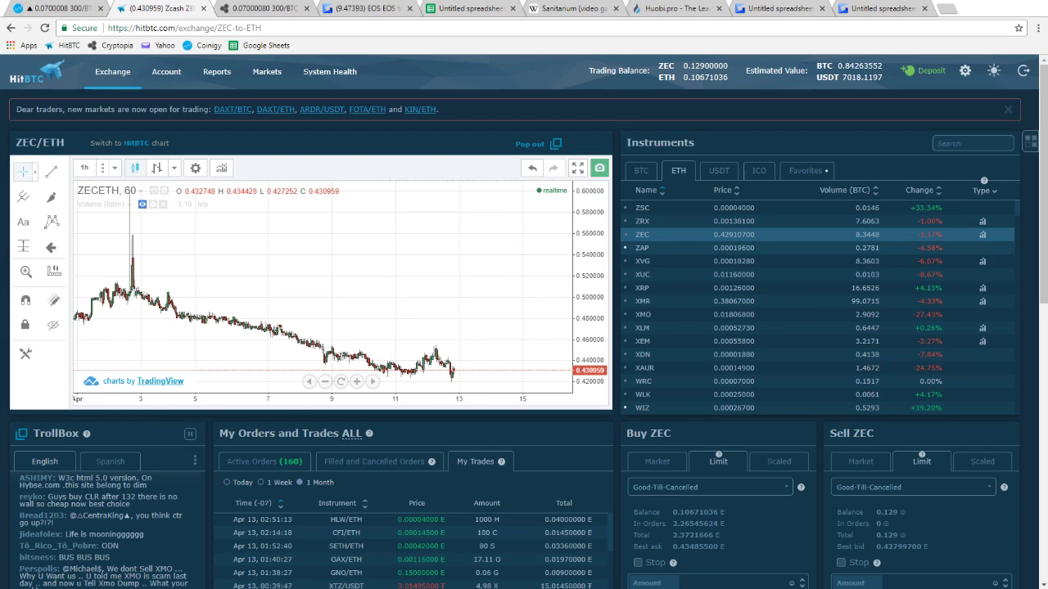
On the ZAP/ETH chart, brush the March range at about 0.00028 and 0.0005 and the April range at about 0.00019 and 0.0003
click(643, 248)
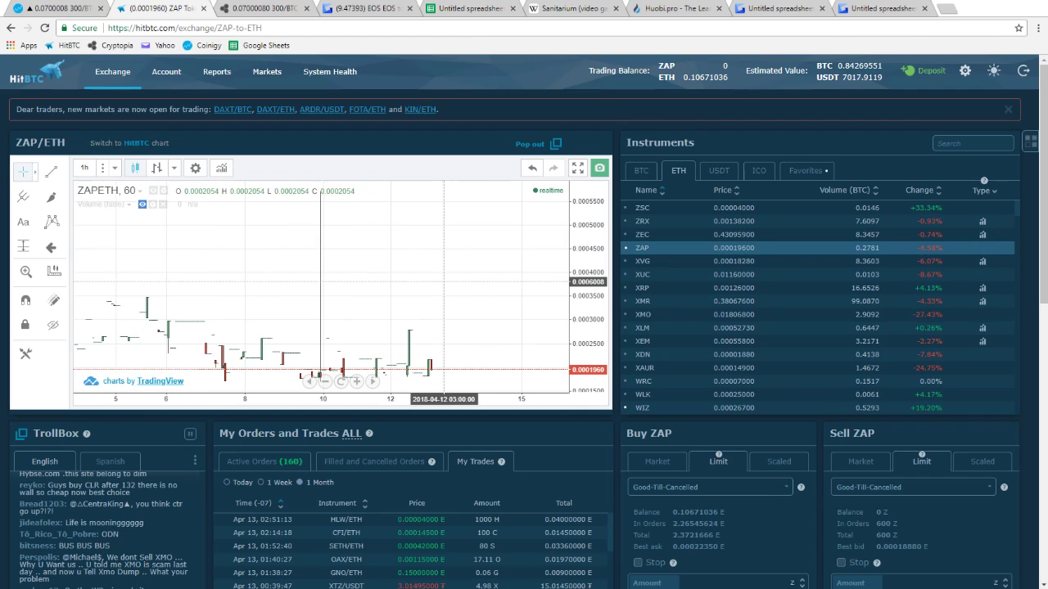
scroll(444, 281, down, 5)
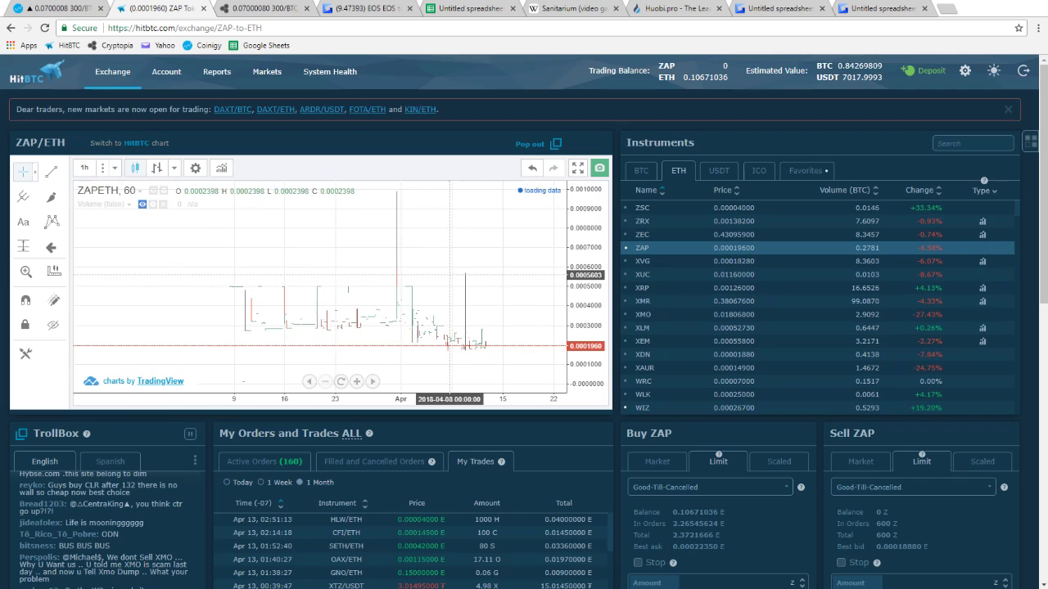
scroll(450, 274, up, 3)
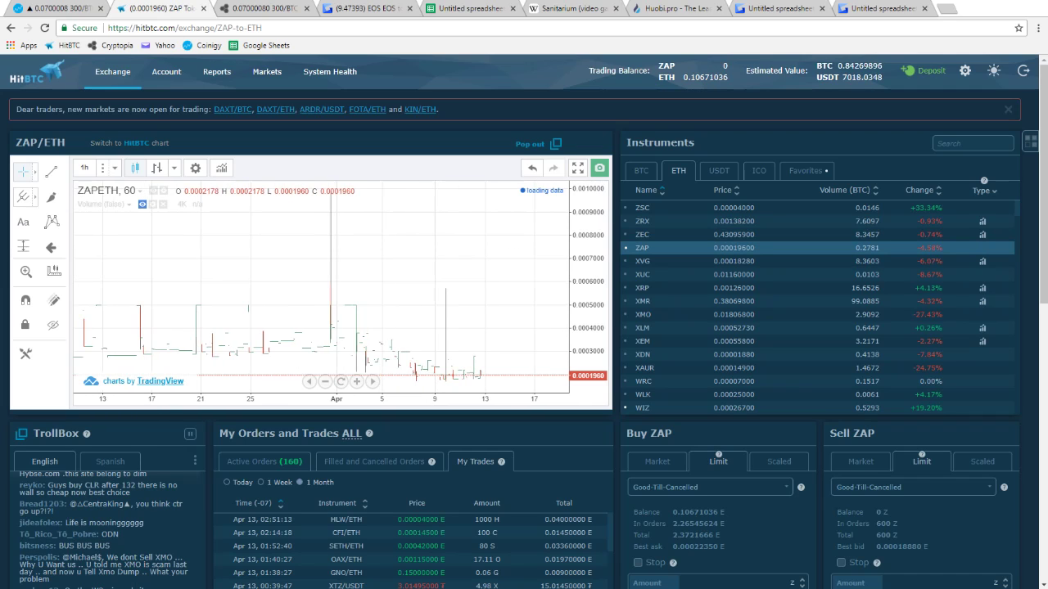
click(51, 197)
scroll(121, 331, down, 3)
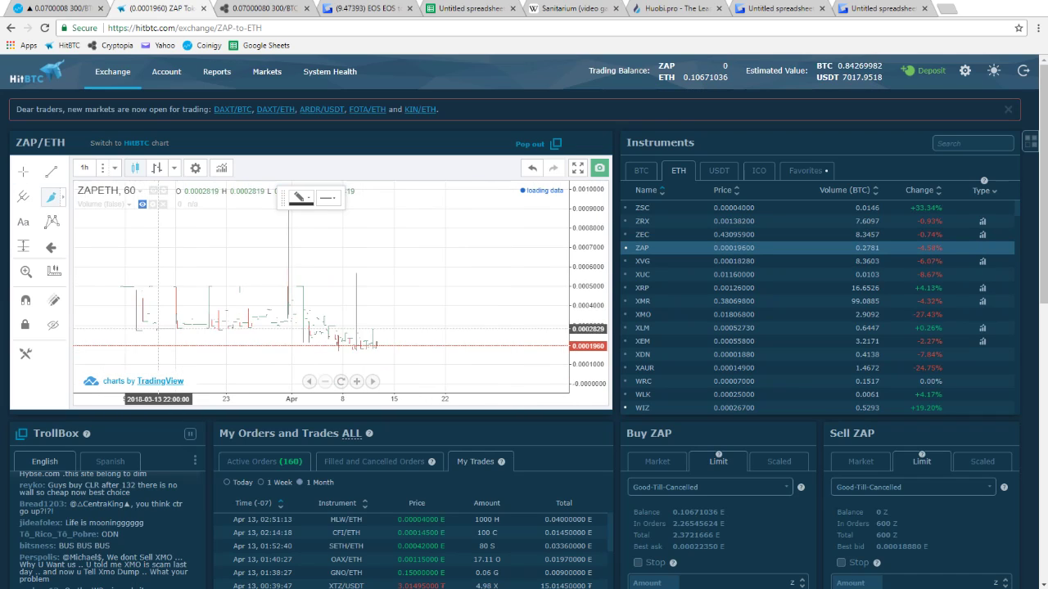
drag(121, 331, 285, 327)
drag(305, 287, 109, 284)
mouse_move(307, 349)
mouse_down()
mouse_move(385, 346)
mouse_move(314, 325)
mouse_up()
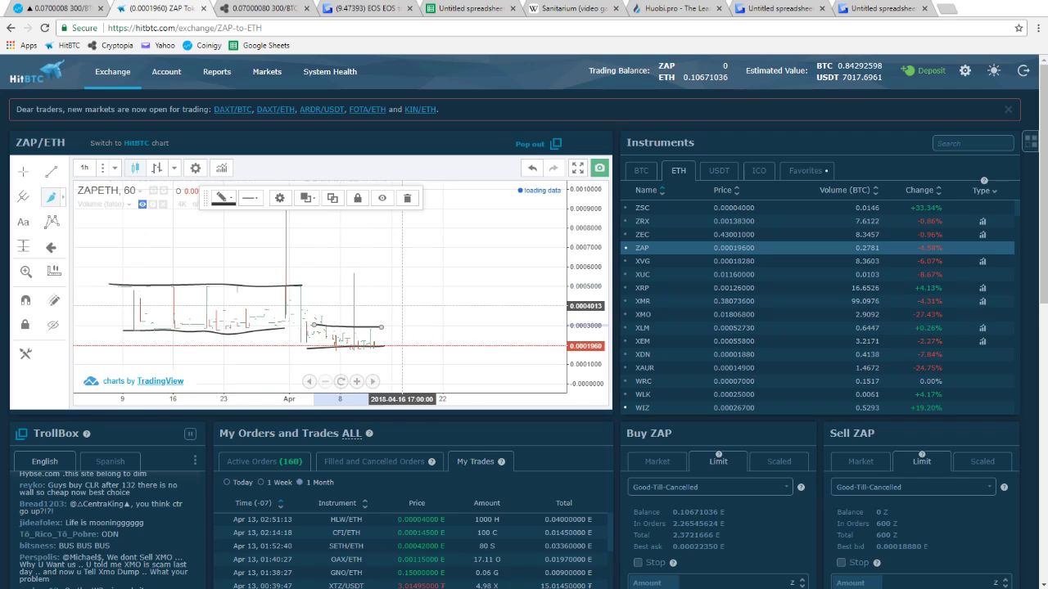
Brush short stepped marks beside the latest ZAP/ETH candles from about 0.00025 up to 0.00045, and retrace the April support line
scroll(370, 316, up, 6)
scroll(370, 316, down, 6)
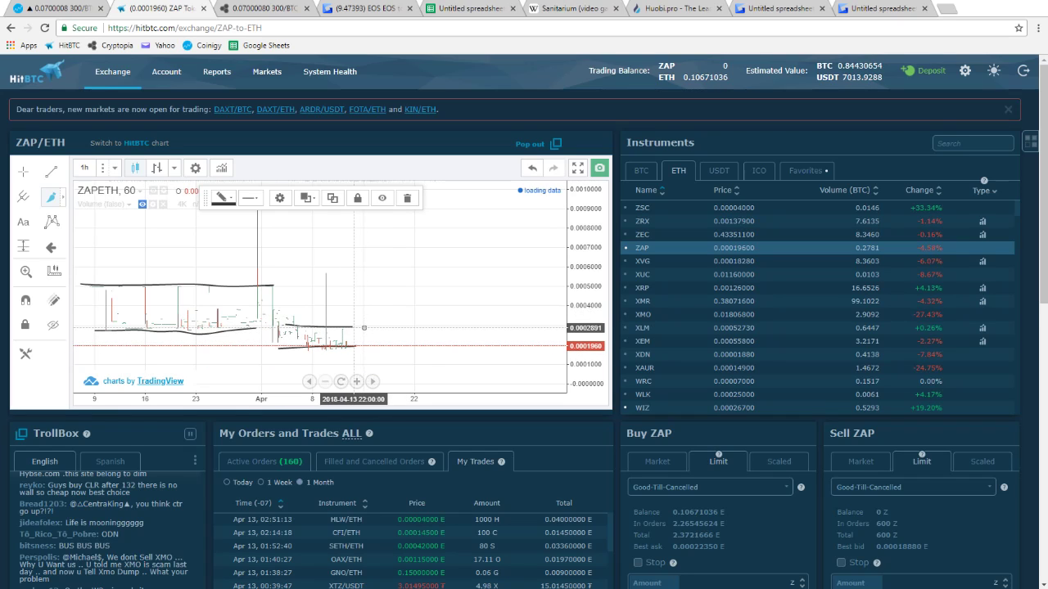
mouse_move(363, 335)
mouse_down()
mouse_move(370, 294)
mouse_move(370, 325)
mouse_up()
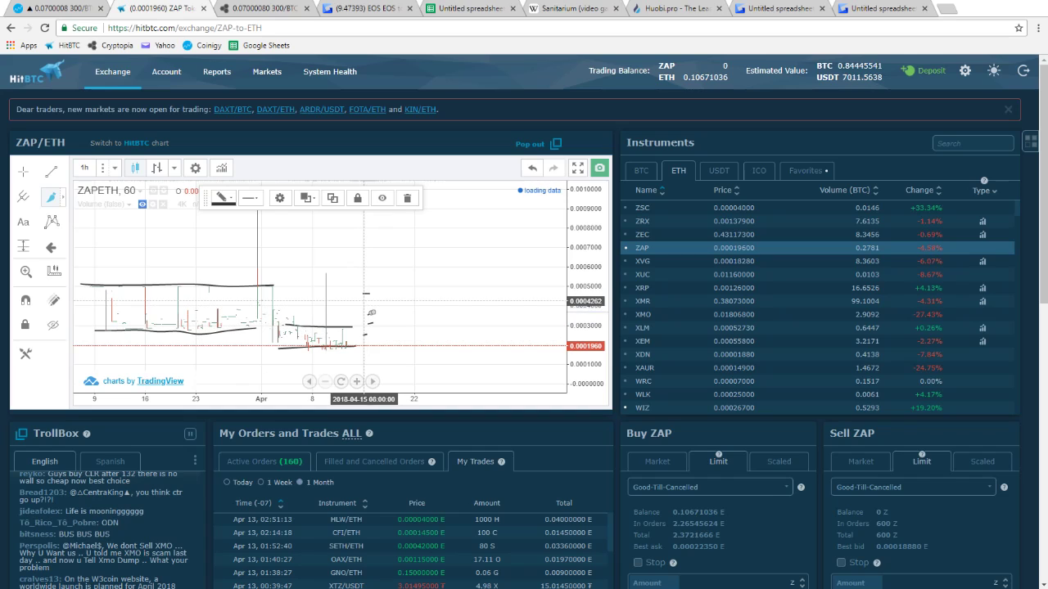
click(366, 296)
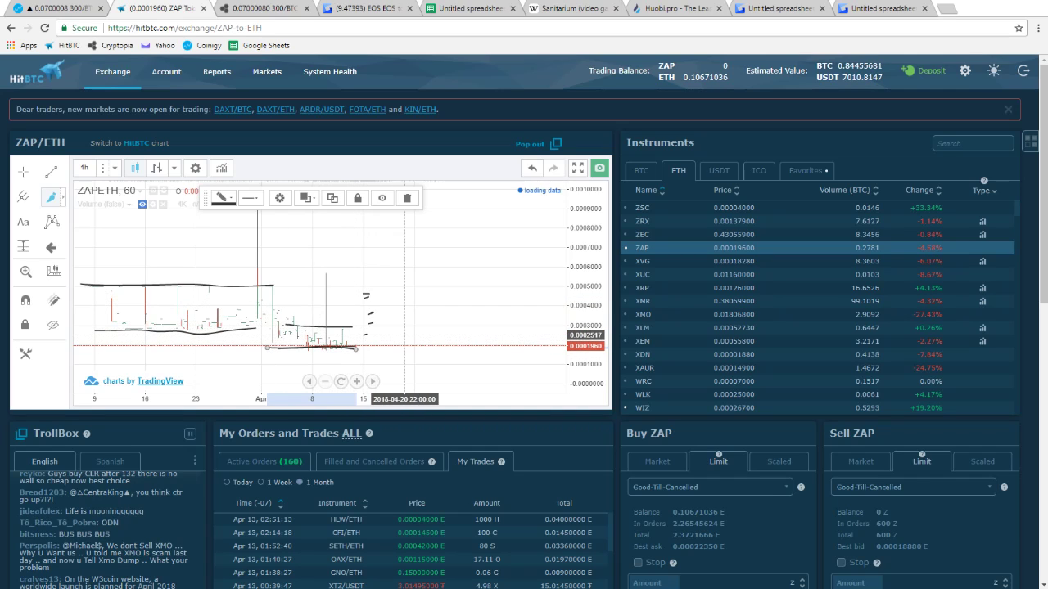
Glance at XVG/ETH, and on the XUC/ETH chart brush a long support line at about 0.0111 and a shorter one at about 0.0103
click(655, 261)
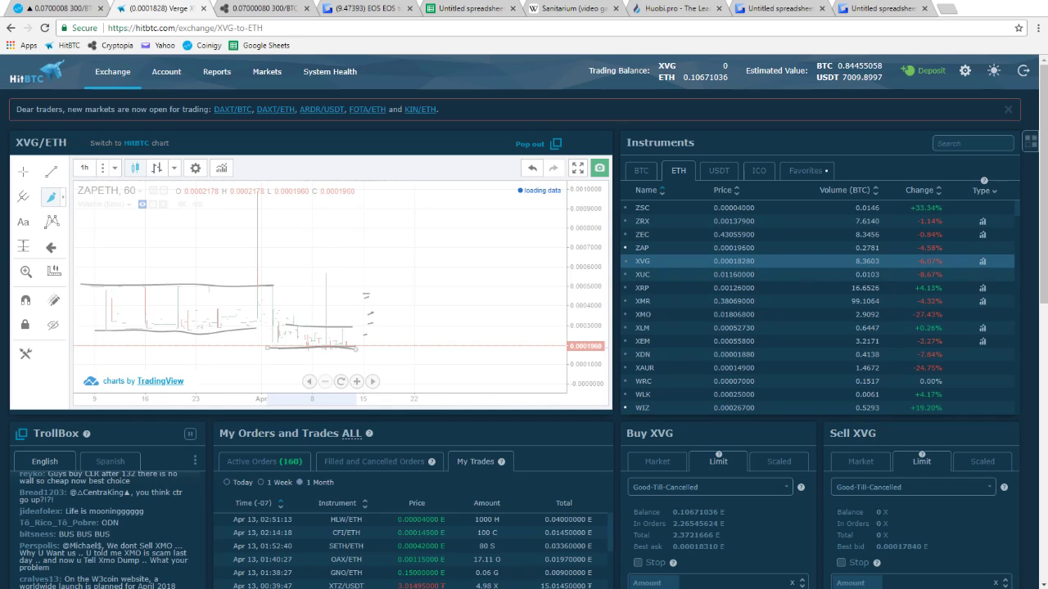
click(655, 274)
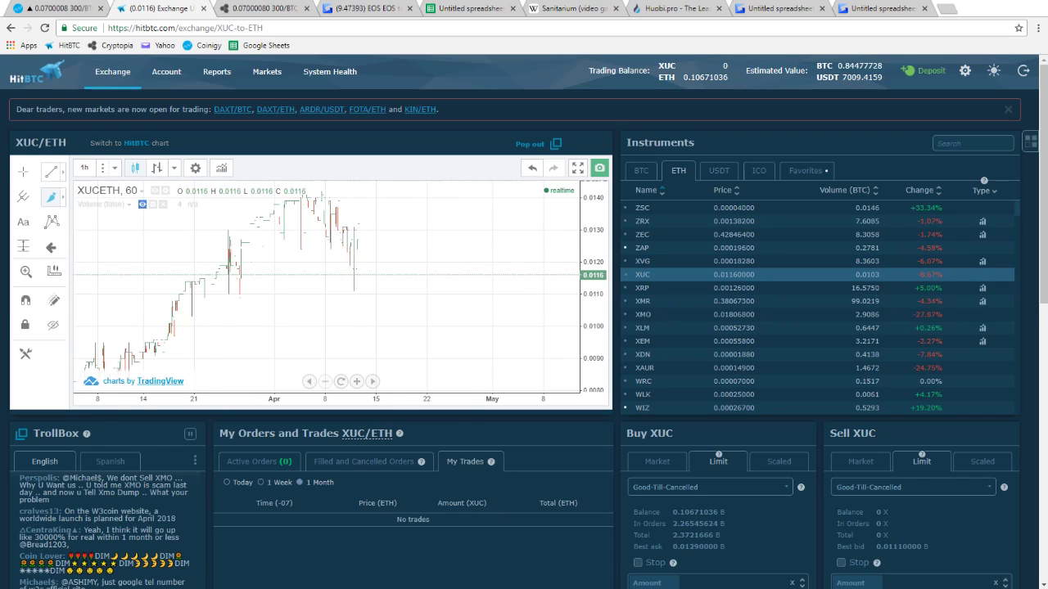
drag(234, 250, 372, 250)
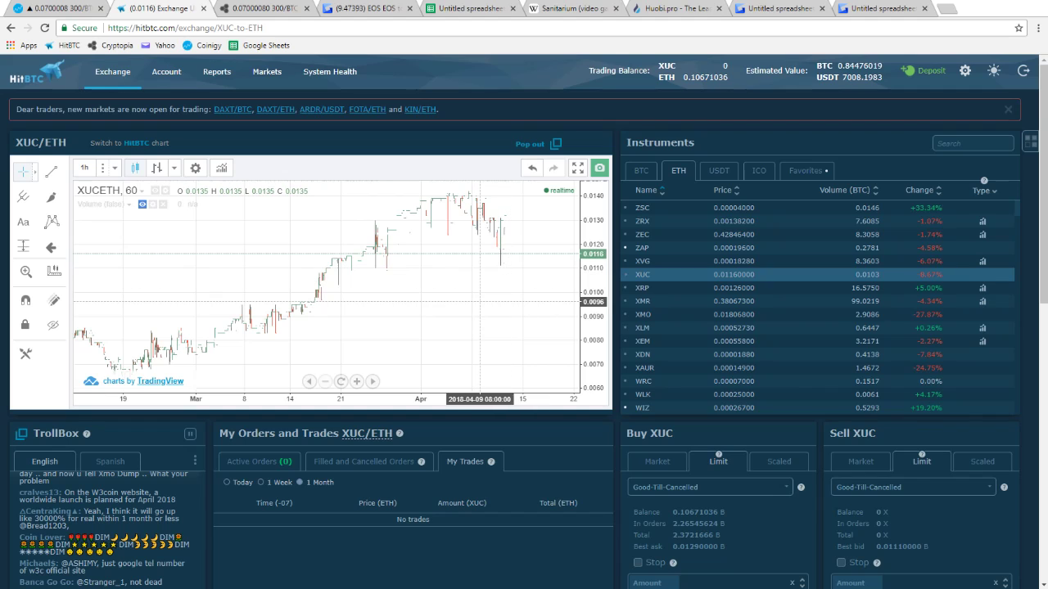
drag(508, 301, 478, 302)
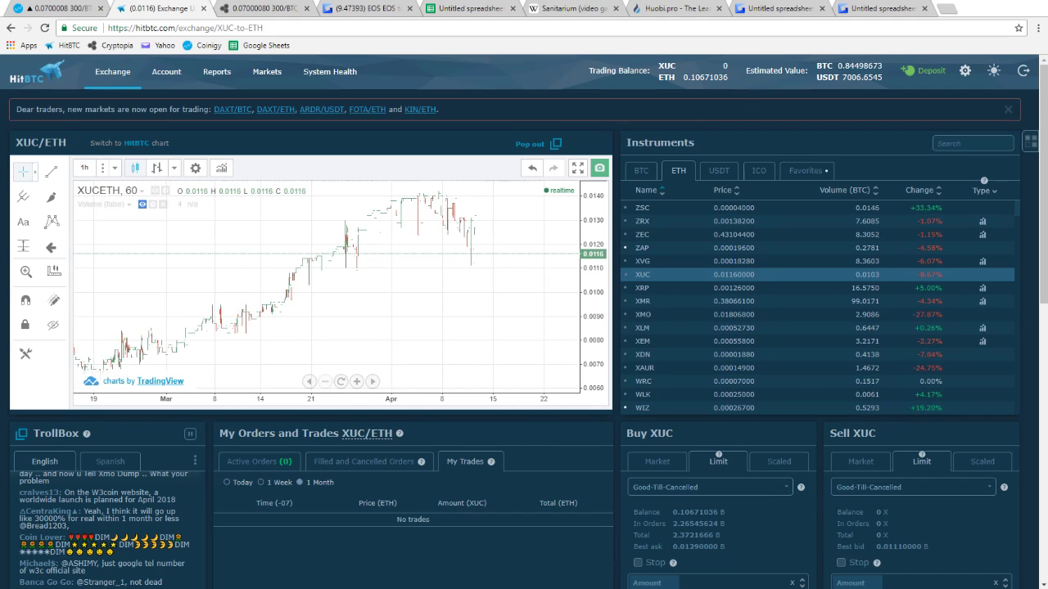
click(51, 197)
drag(345, 267, 485, 266)
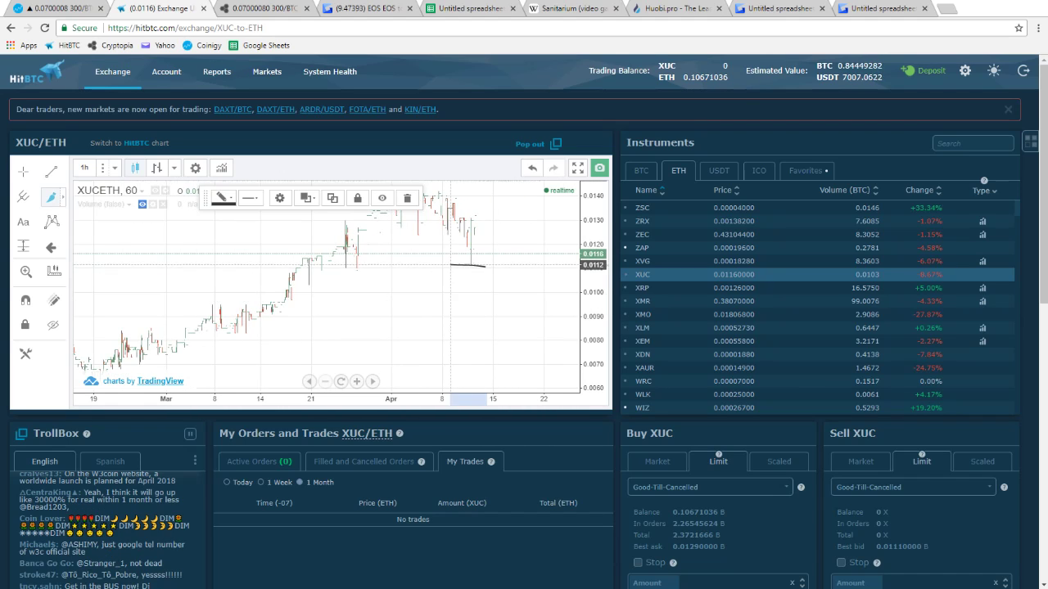
drag(345, 266, 234, 279)
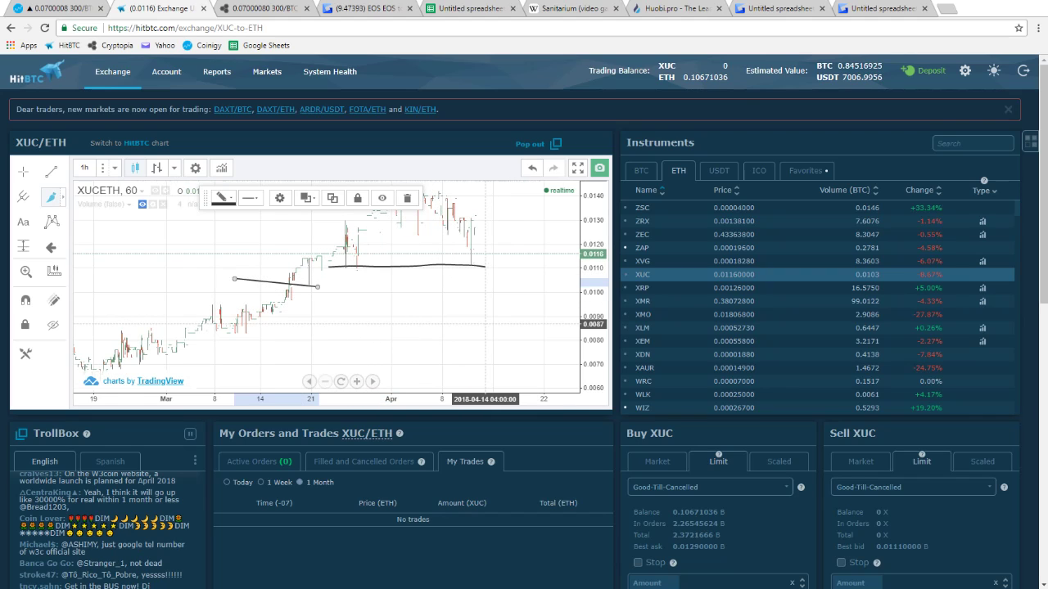
Brush the XUC/ETH range's upper line at about 0.013 and short stepped marks below support down to about 0.0097
scroll(485, 324, up, 1)
scroll(485, 324, up, 3)
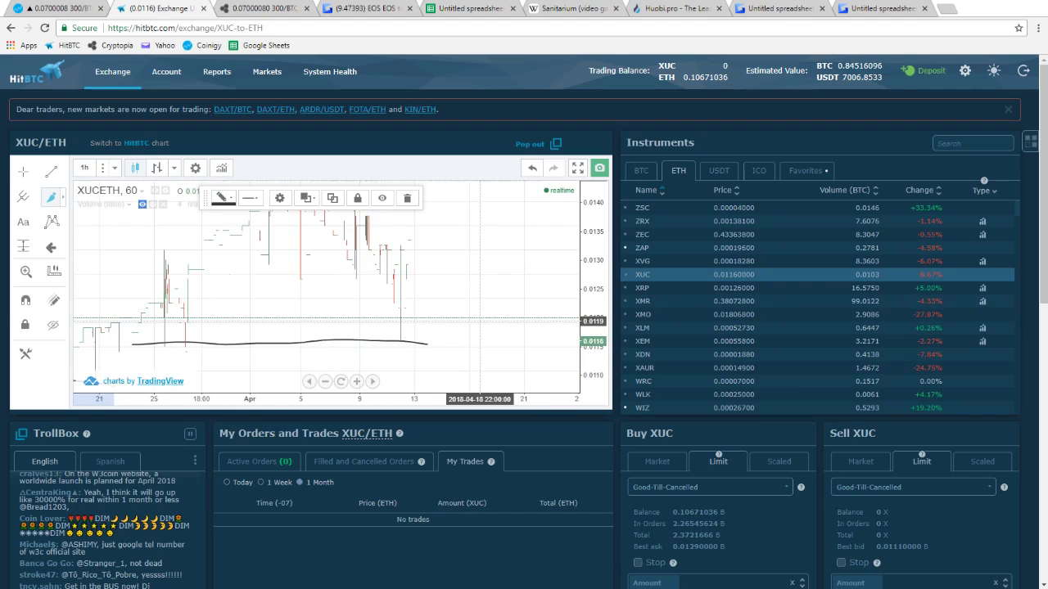
scroll(484, 311, down, 2)
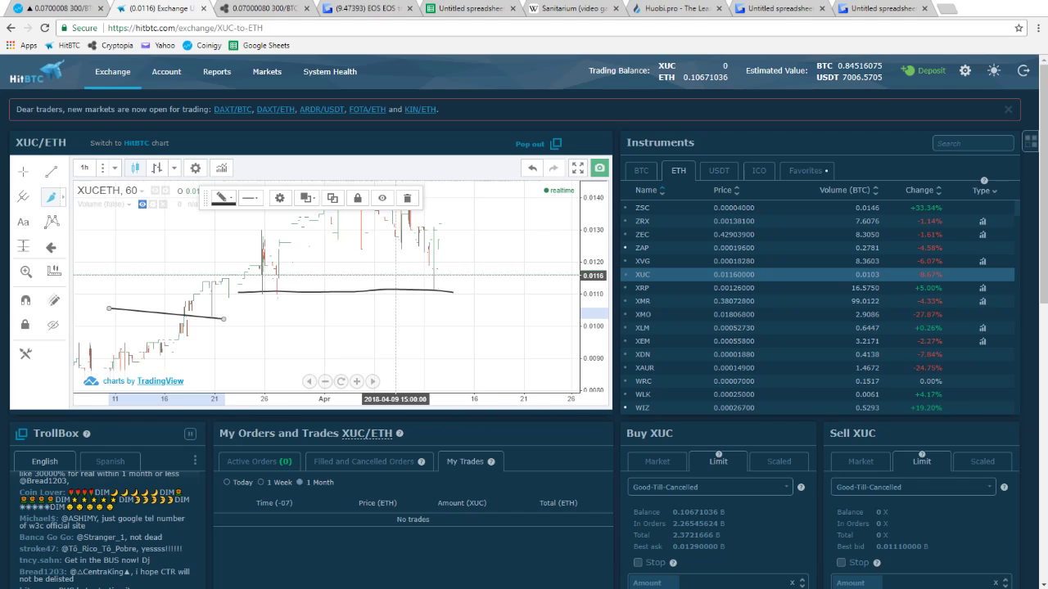
scroll(397, 312, down, 3)
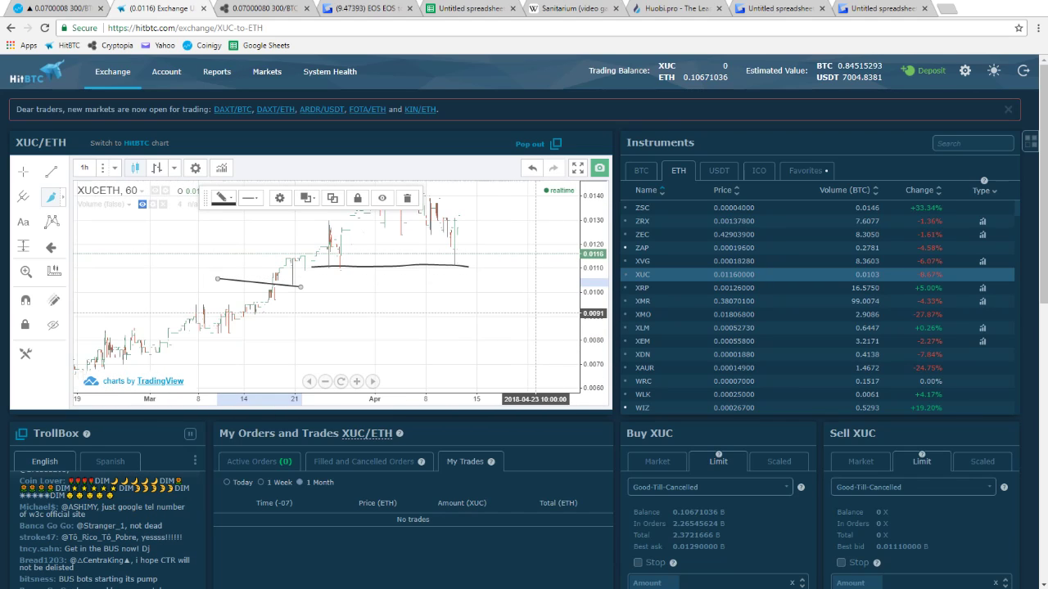
drag(326, 223, 463, 223)
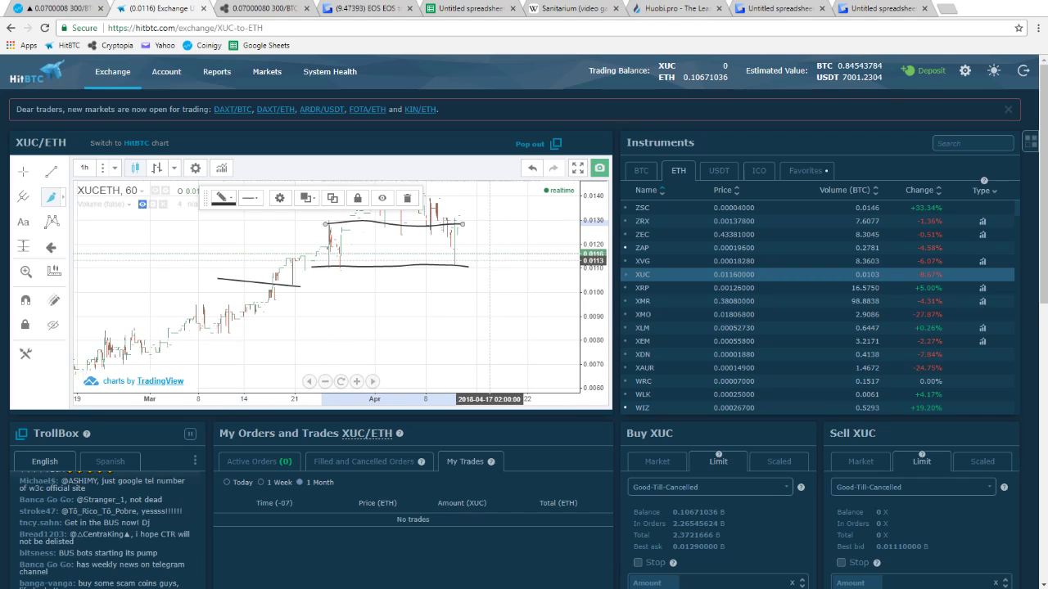
drag(456, 271, 473, 300)
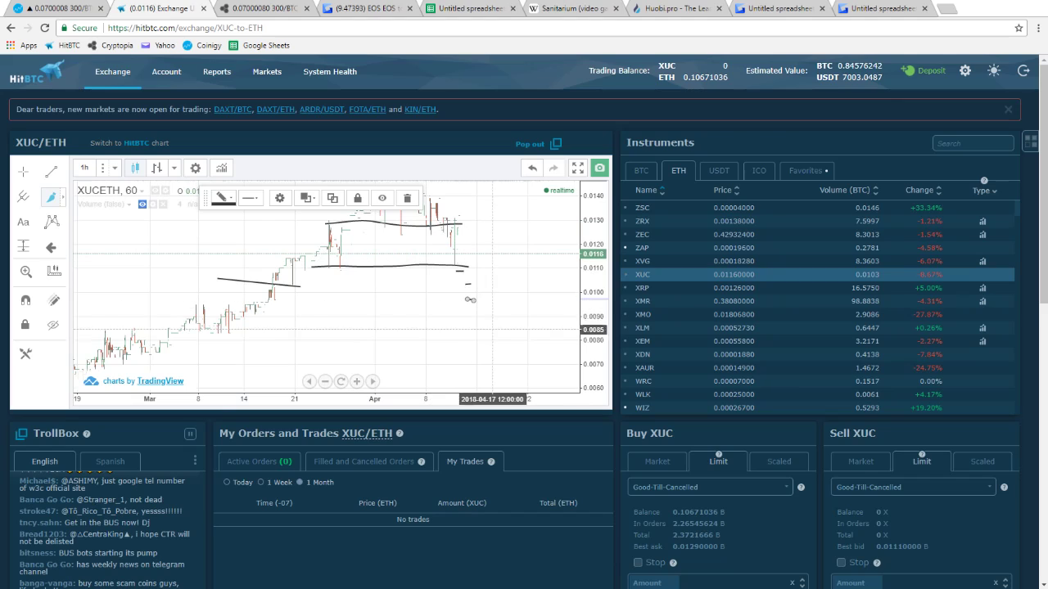
Look through the XRP/ETH, XMR/ETH and XMO/ETH charts
click(687, 287)
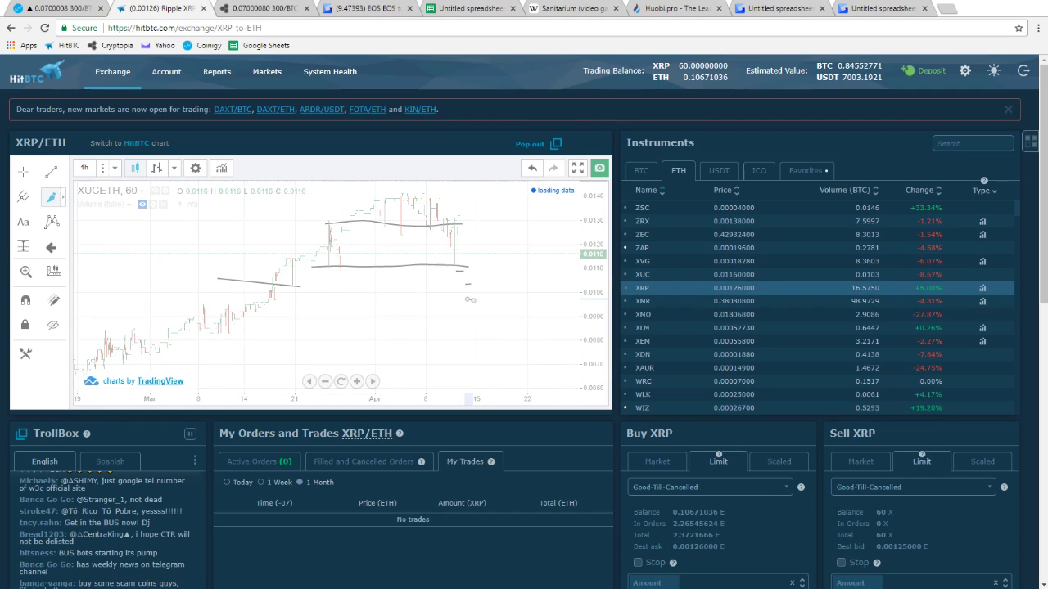
click(659, 302)
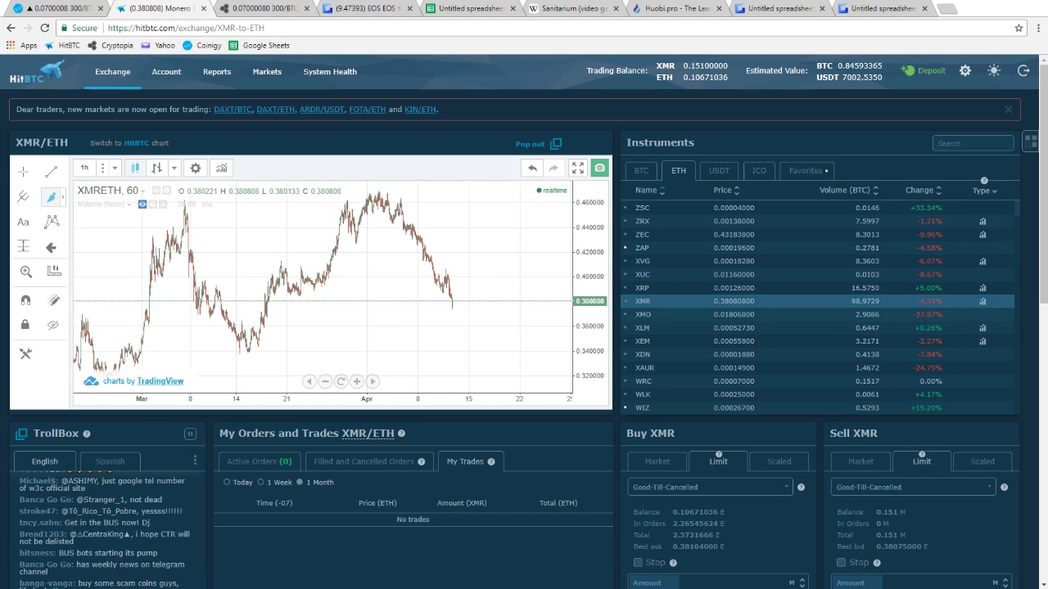
click(695, 315)
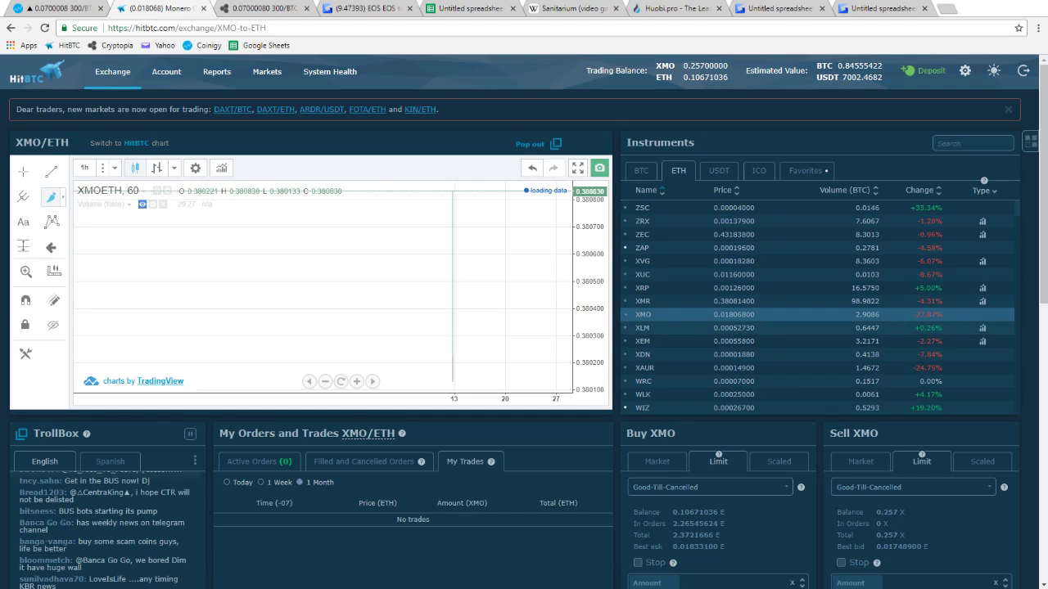
On the XLM/ETH chart, stretch the price scale and brush the early-April range's lower line at about 0.00052 and upper line at about 0.000565
click(696, 328)
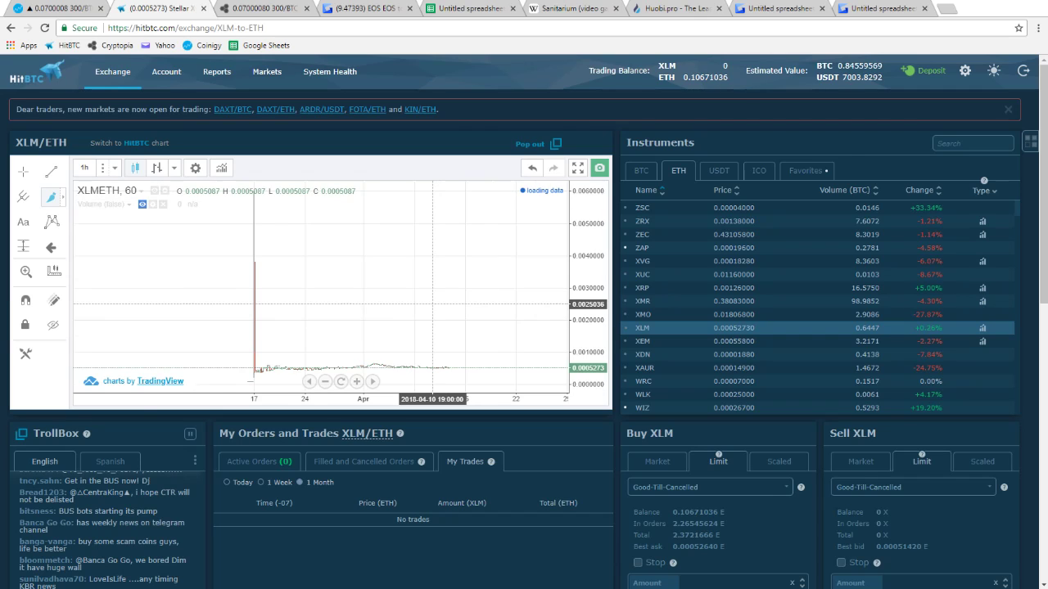
scroll(432, 304, up, 3)
scroll(423, 305, down, 7)
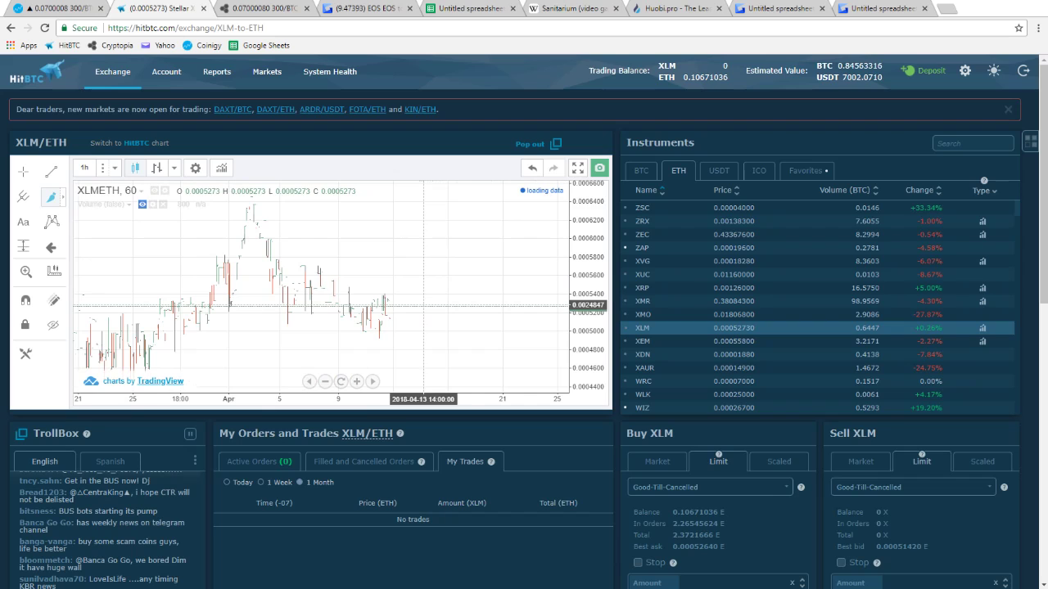
click(24, 172)
mouse_move(273, 244)
mouse_down()
mouse_move(356, 242)
mouse_move(309, 255)
mouse_up()
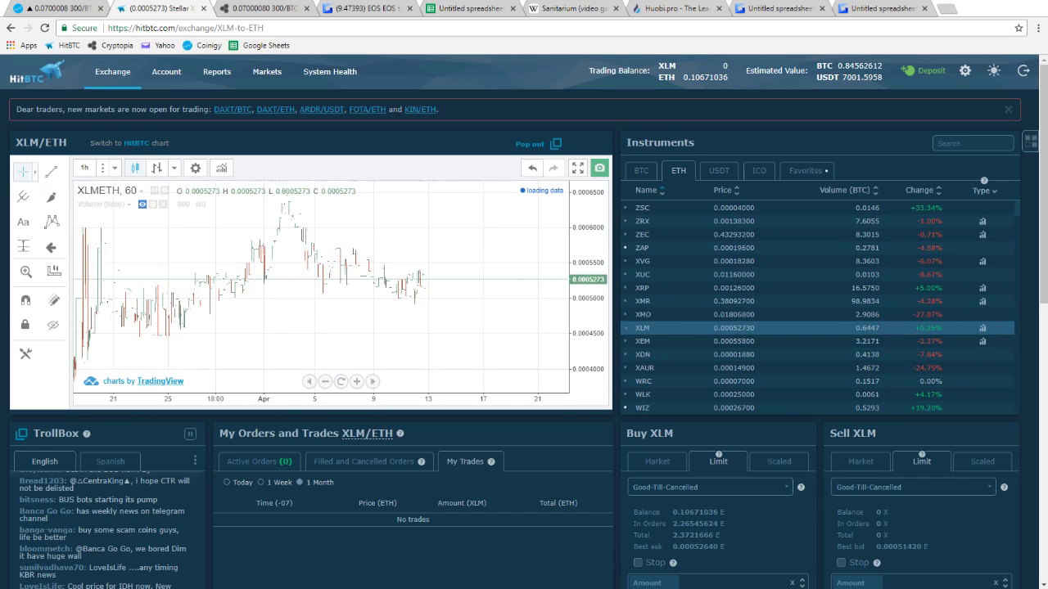
drag(588, 322, 587, 249)
drag(468, 239, 510, 244)
click(51, 197)
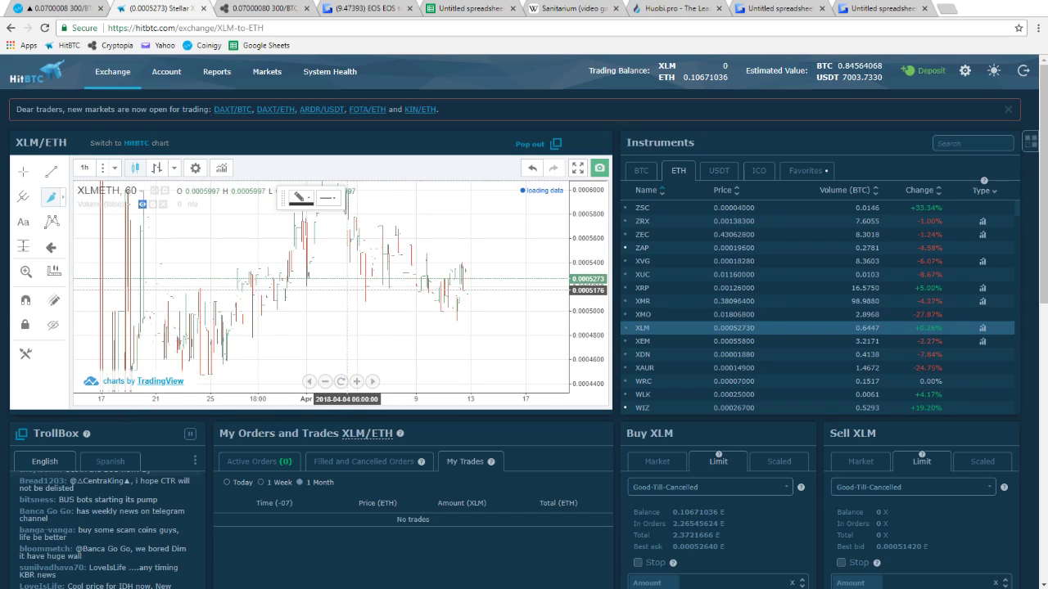
drag(349, 290, 419, 285)
drag(360, 233, 418, 235)
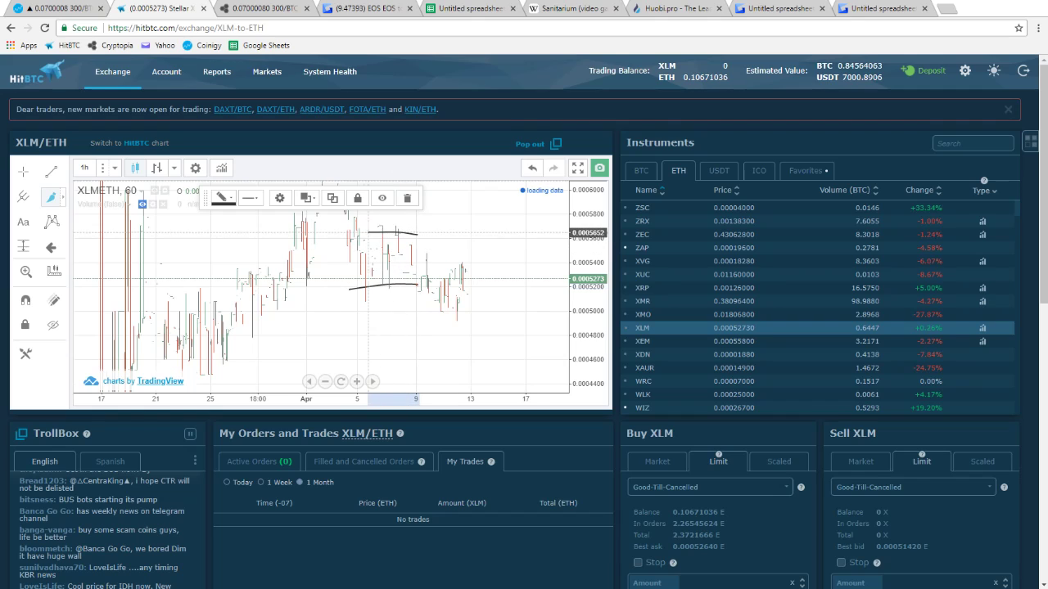
Brush the latest XLM/ETH range's lower line at about 0.000495 and upper line at about 0.00054, plus short marks down to about 0.00048
drag(438, 315, 473, 317)
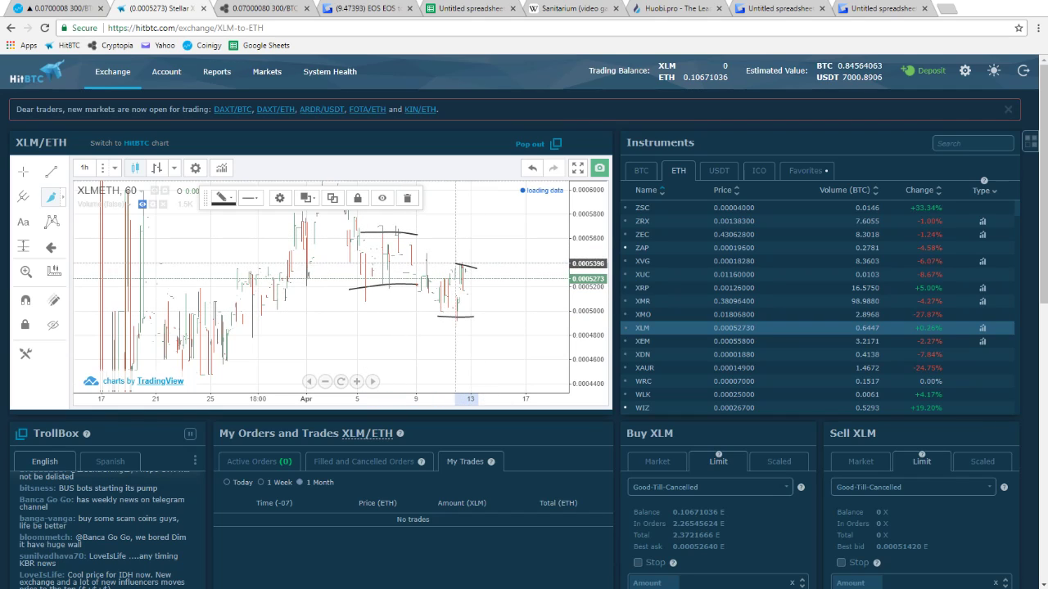
drag(422, 266, 477, 269)
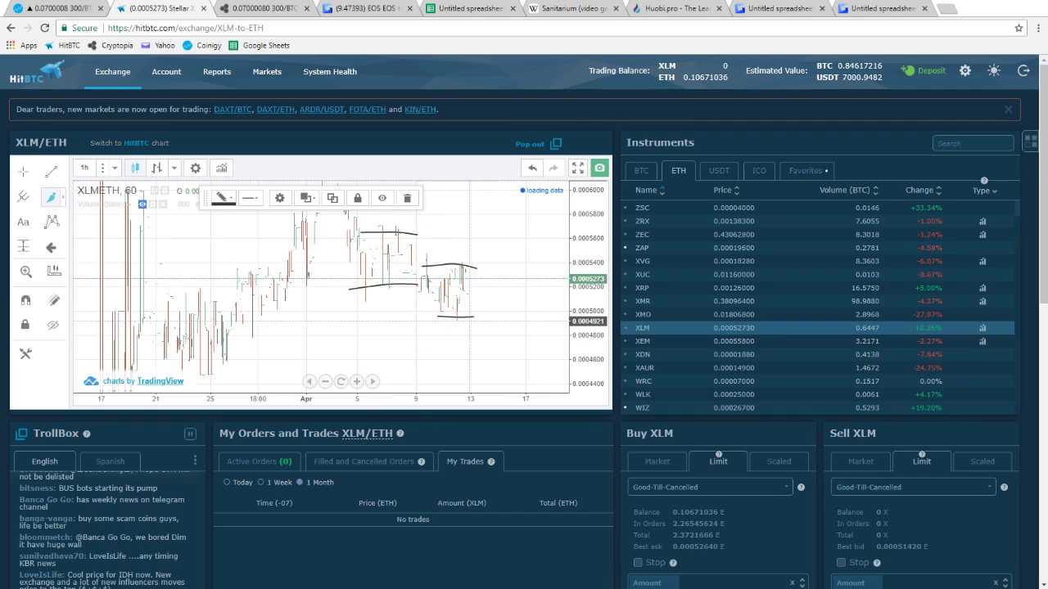
mouse_move(475, 318)
mouse_down()
mouse_move(483, 317)
mouse_move(471, 320)
mouse_move(483, 335)
mouse_up()
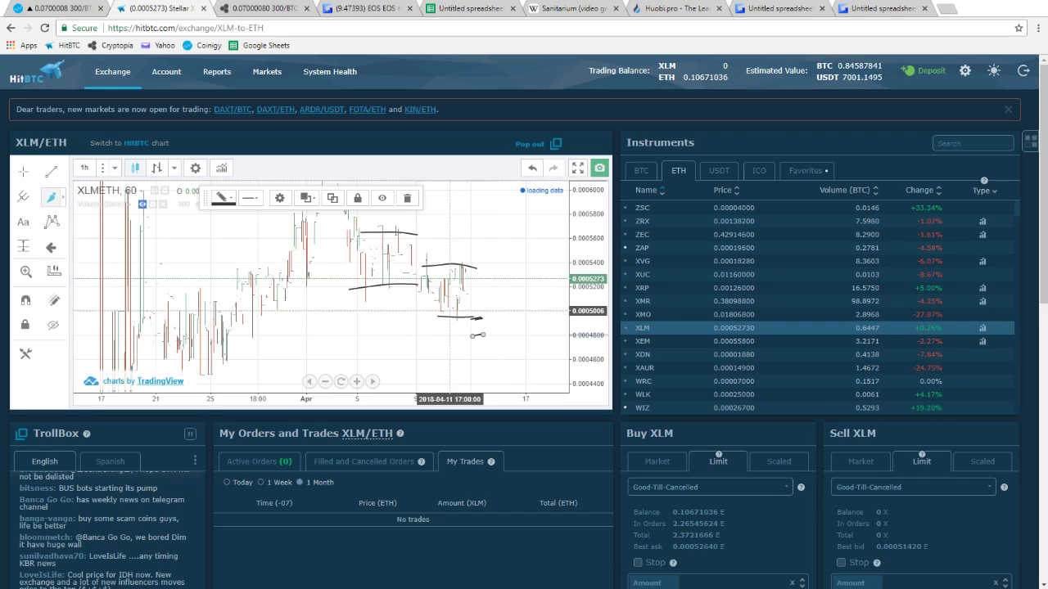
Brush falling strokes along the XLM/ETH drop, a rising stroke up to about 0.00054, and small marks at about 0.0005
drag(432, 301, 468, 342)
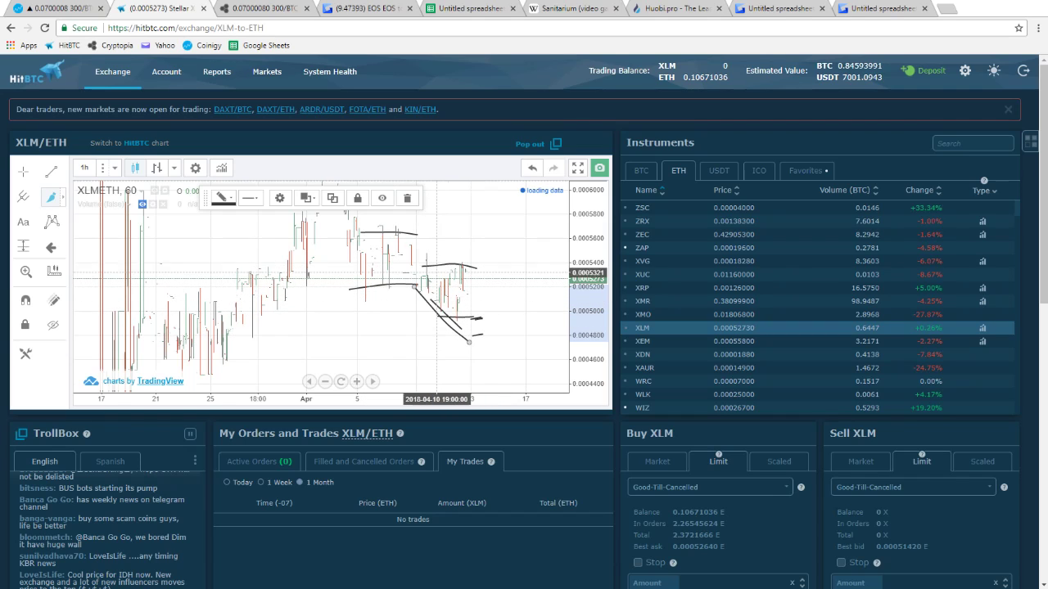
drag(441, 280, 468, 263)
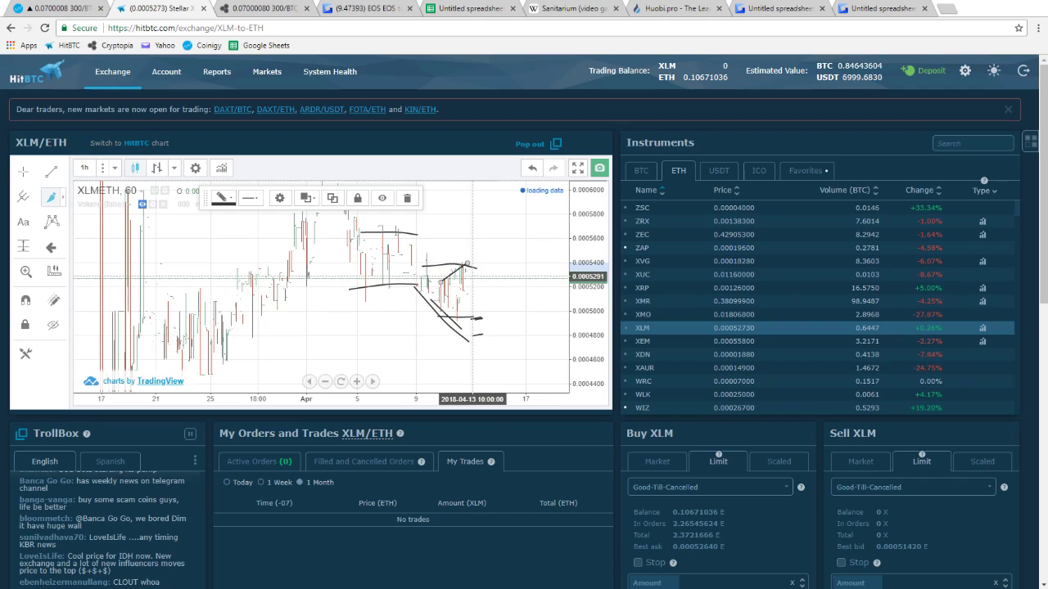
mouse_move(457, 320)
mouse_down()
mouse_move(485, 320)
mouse_move(449, 312)
mouse_up()
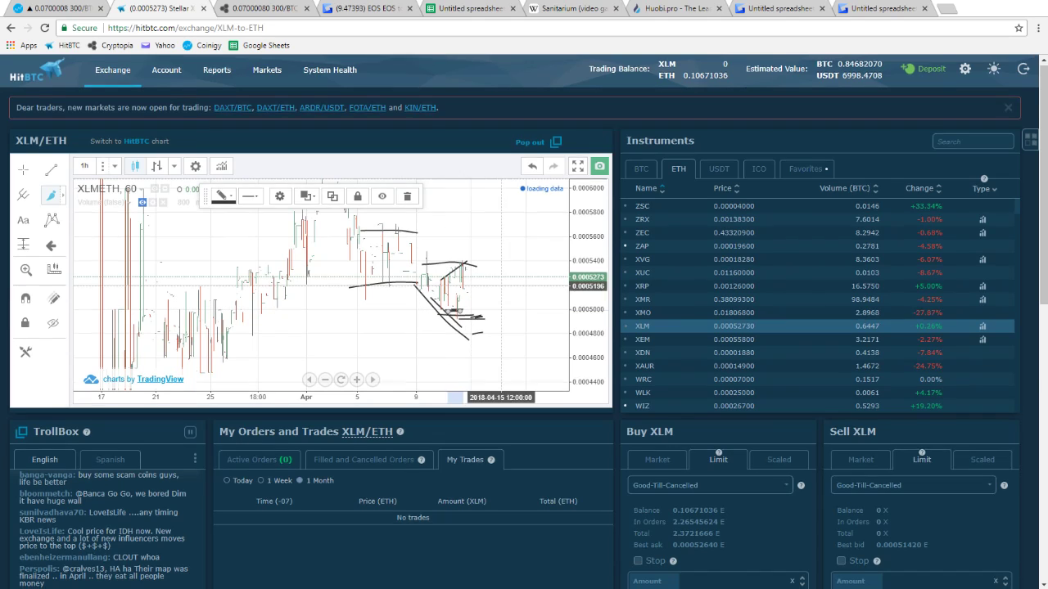
scroll(476, 311, down, 2)
mouse_move(515, 134)
mouse_down()
mouse_move(522, 124)
mouse_move(517, 131)
mouse_up()
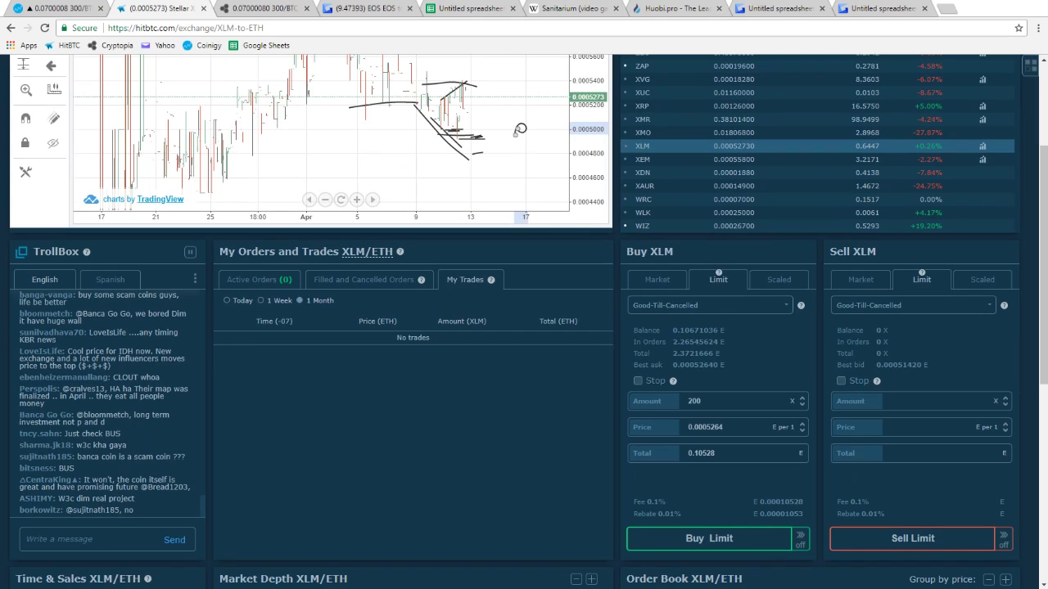
In the XLM buy limit order, set the price to 0.0005 ETH and the amount to 100
mouse_move(702, 427)
mouse_down()
mouse_move(724, 427)
mouse_move(703, 427)
mouse_move(714, 428)
mouse_up()
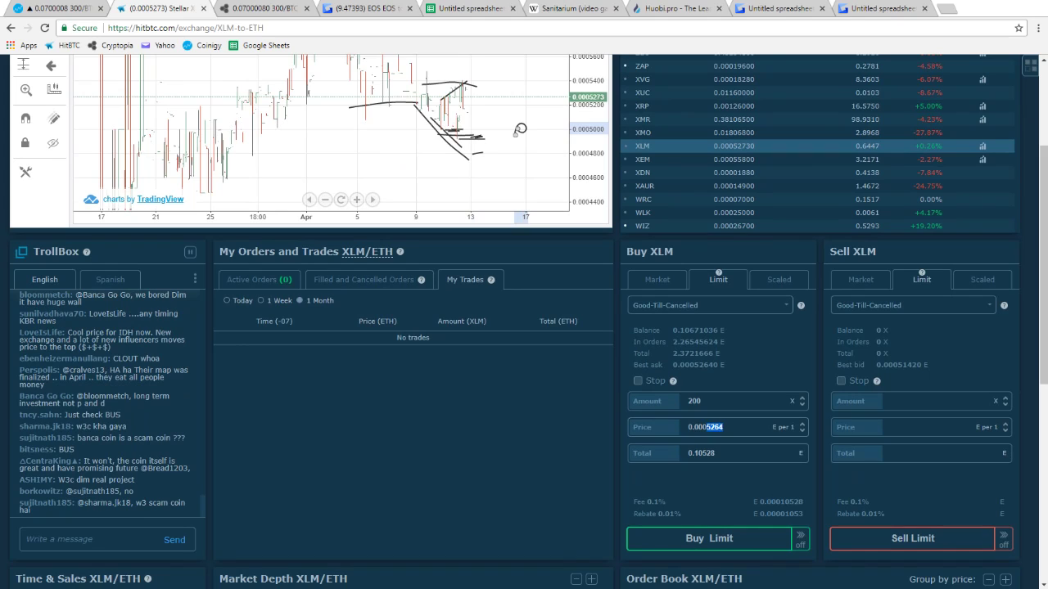
key(shift+Tab)
text(100)
double_click(694, 401)
text(0)
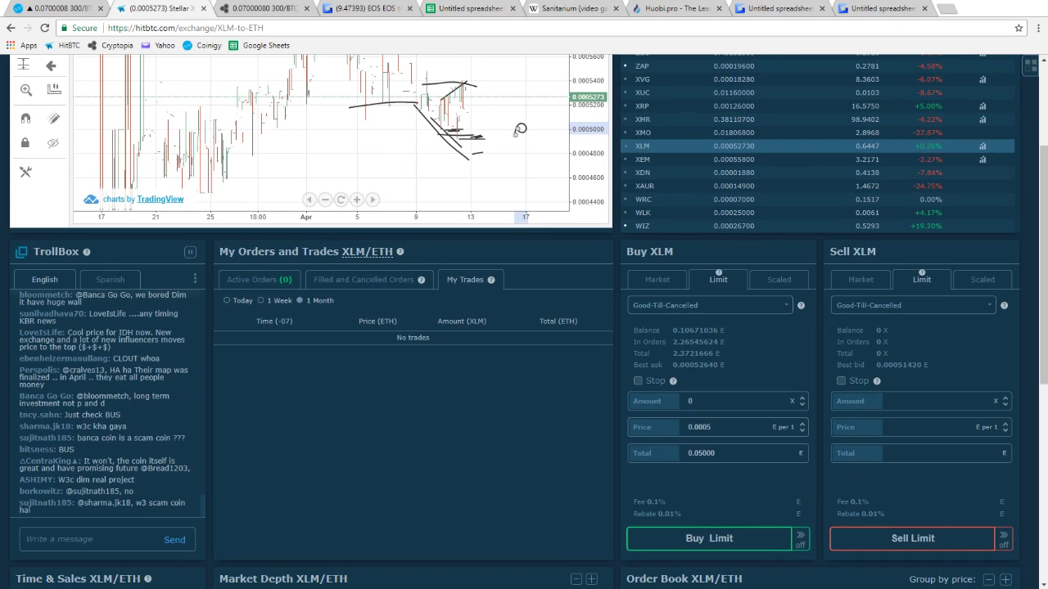
key(ctrl+a)
text(100)
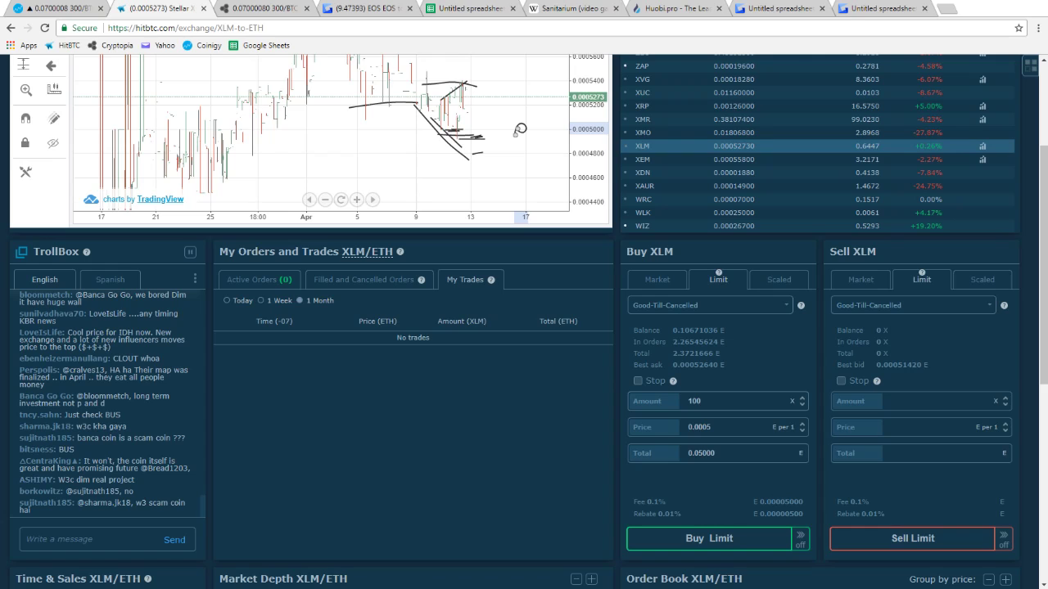
Go over the XLM buy order's amount, price and total, and set the total to 0.01 ETH
drag(696, 453, 704, 453)
click(703, 401)
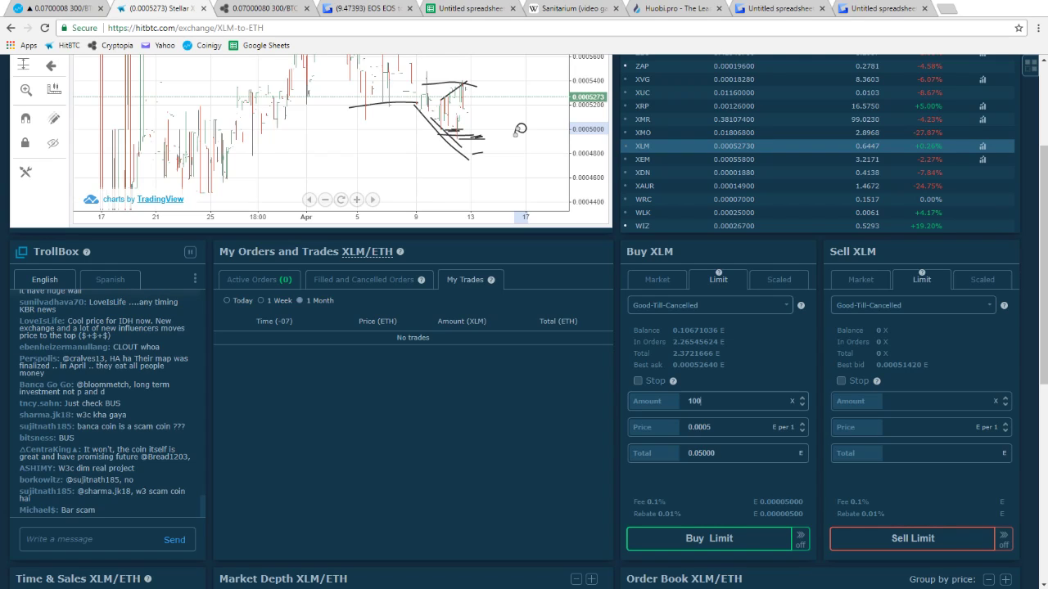
key(ctrl+a)
click(692, 453)
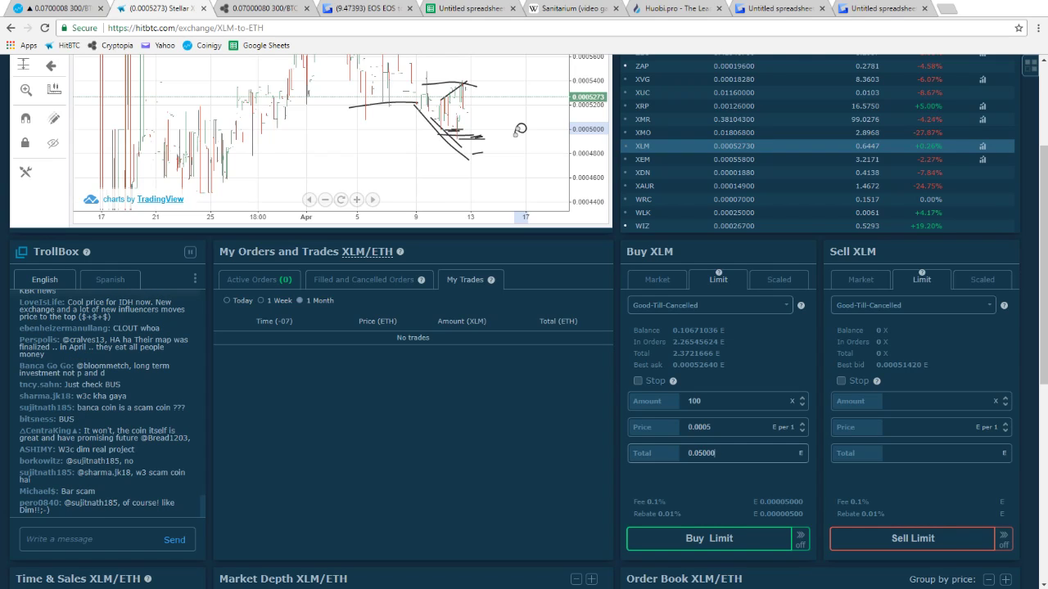
click(712, 427)
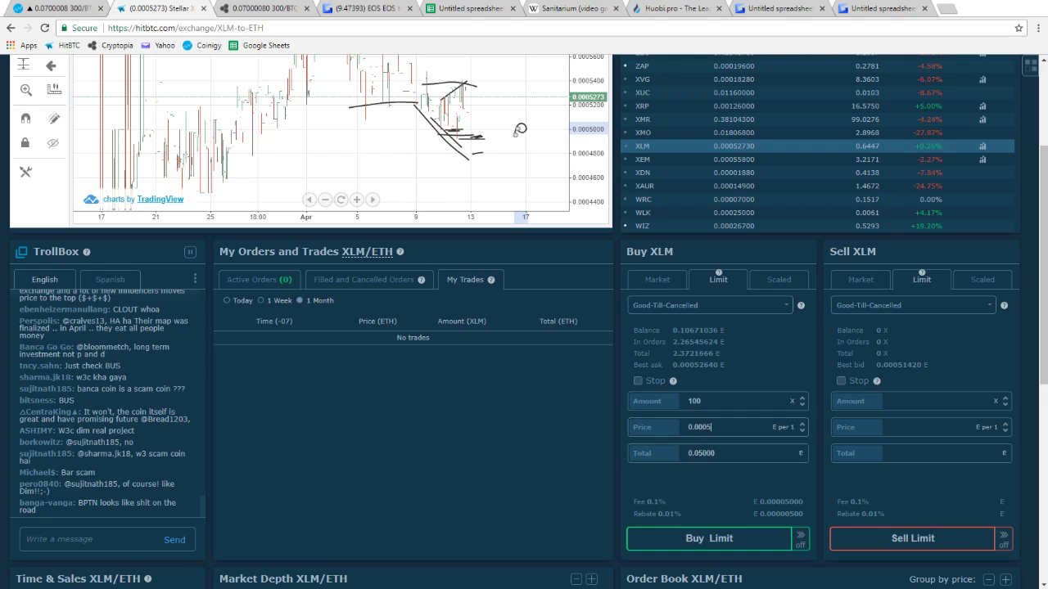
click(701, 452)
click(710, 401)
drag(716, 453, 699, 454)
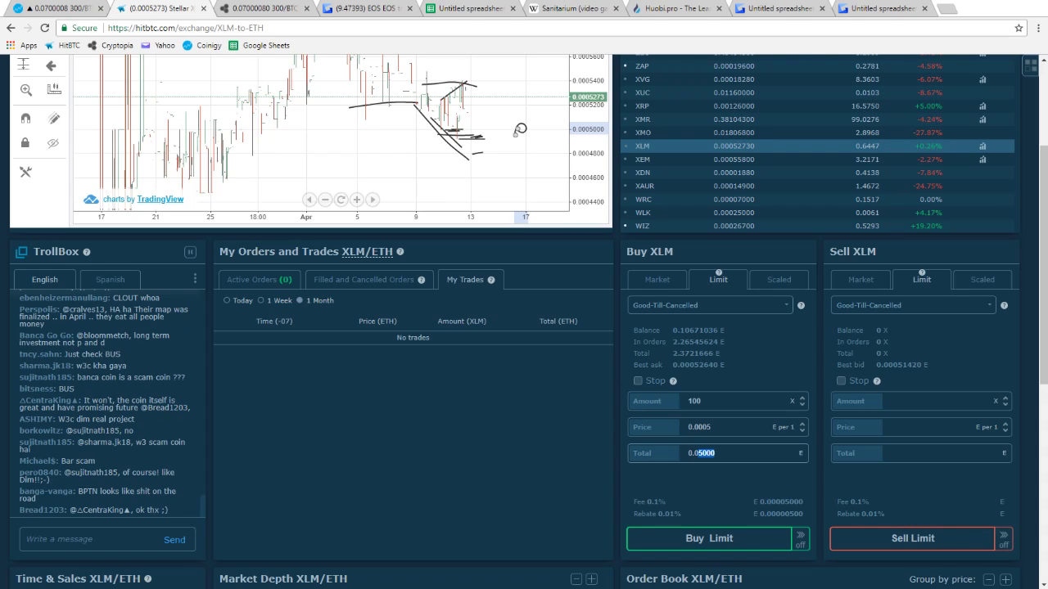
text(1)
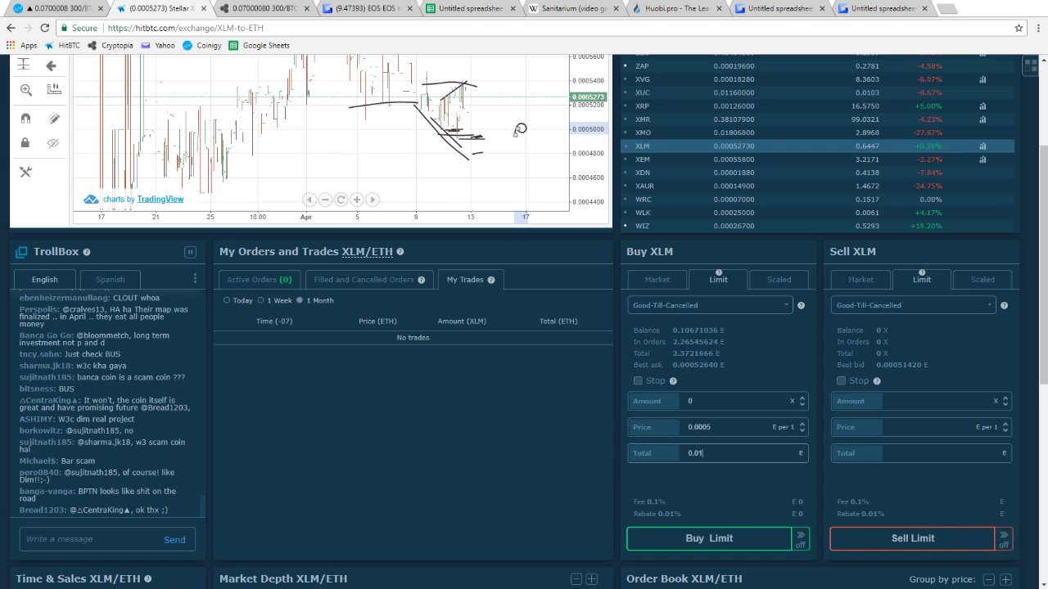
key(Tab)
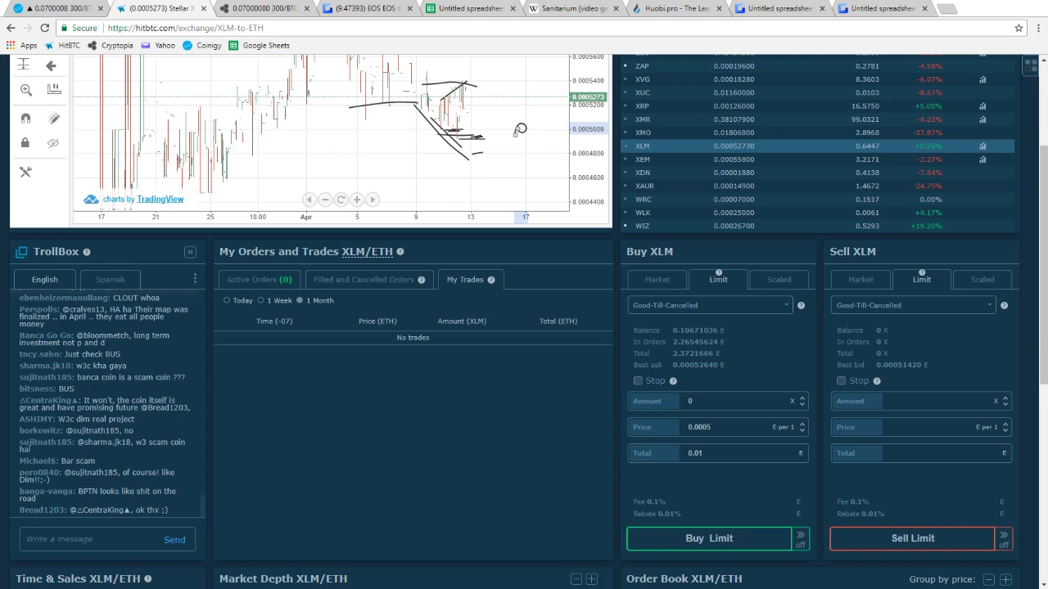
On the XEM/ETH chart, brush the recent range's lower line at about 0.000555 and upper line at about 0.000575, and measure the percentage between them
scroll(704, 238, up, 2)
click(688, 281)
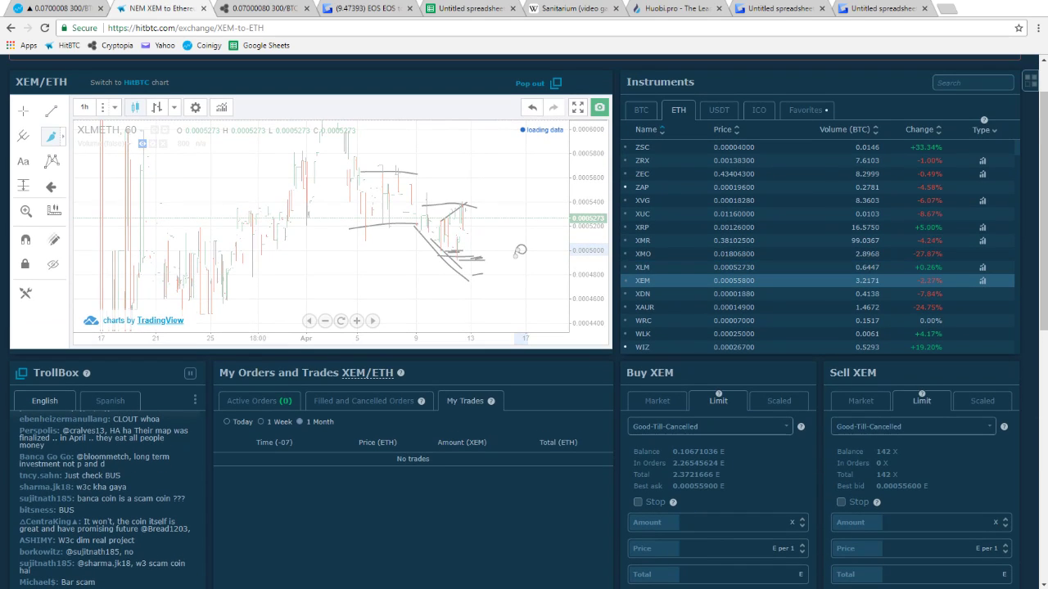
scroll(456, 285, up, 4)
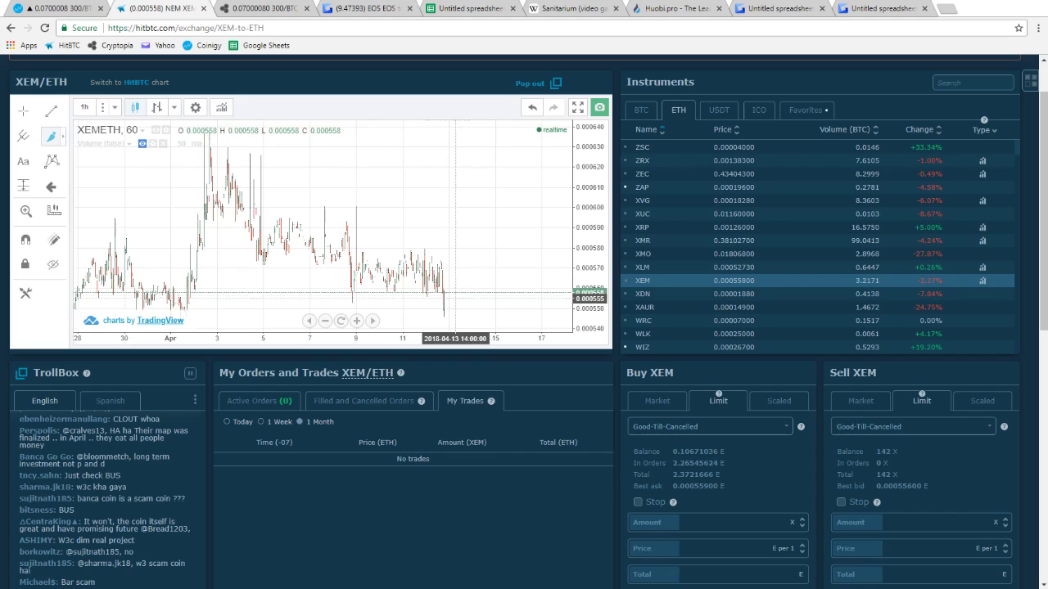
drag(349, 298, 451, 297)
drag(334, 258, 453, 258)
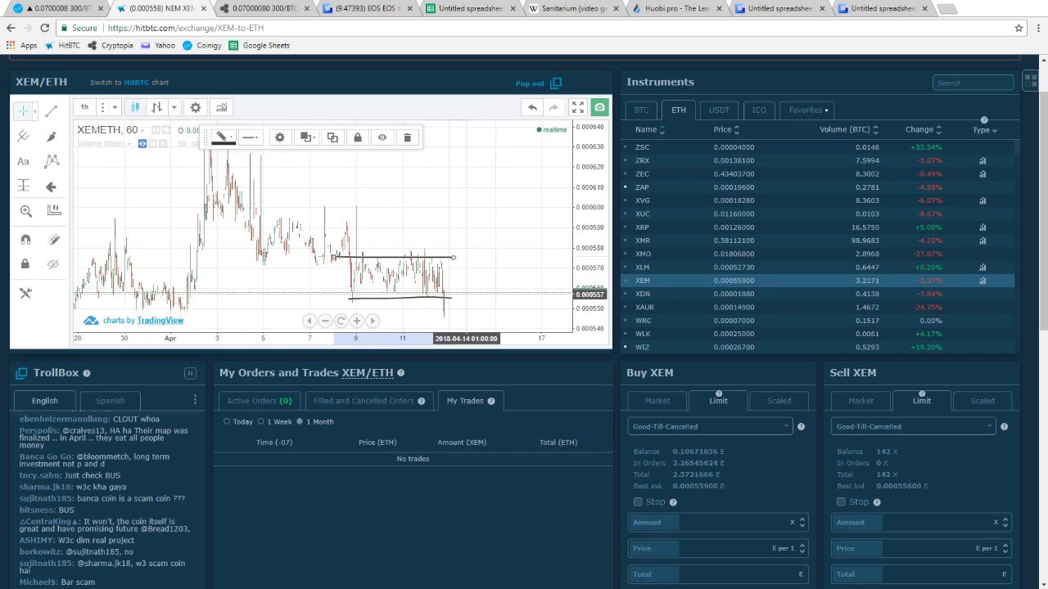
shift+click(469, 295)
click(465, 258)
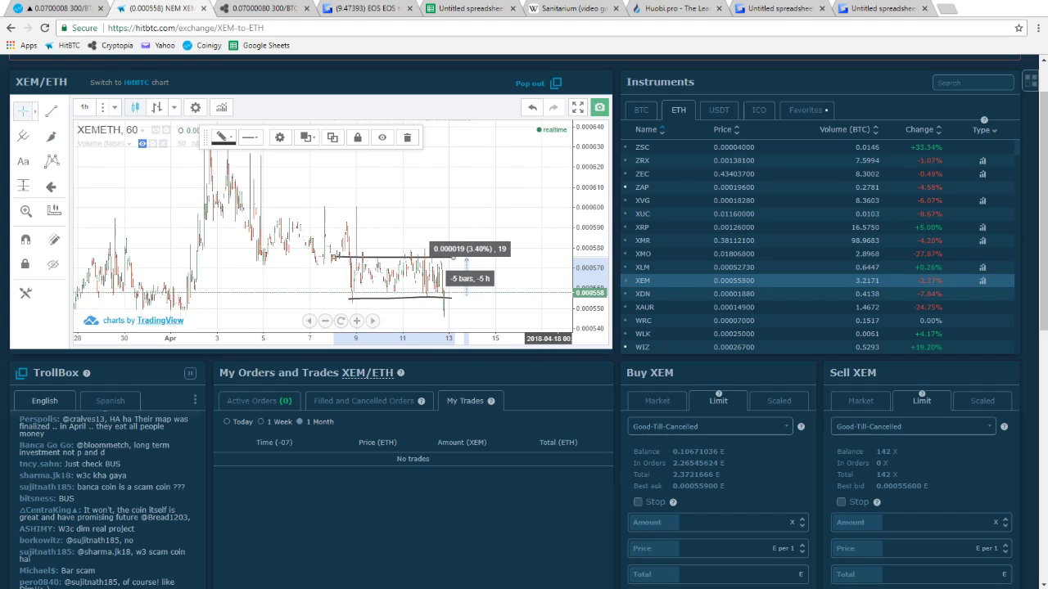
Open the XDN/ETH chart and measure the percentage rise from the latest low to the April 12 spike
click(643, 294)
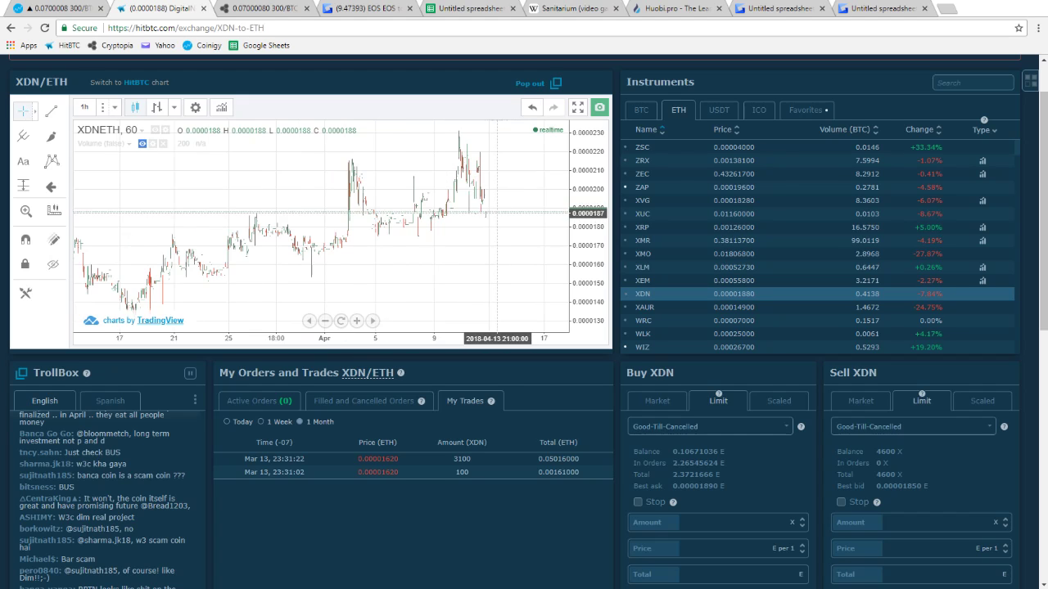
scroll(515, 238, down, 3)
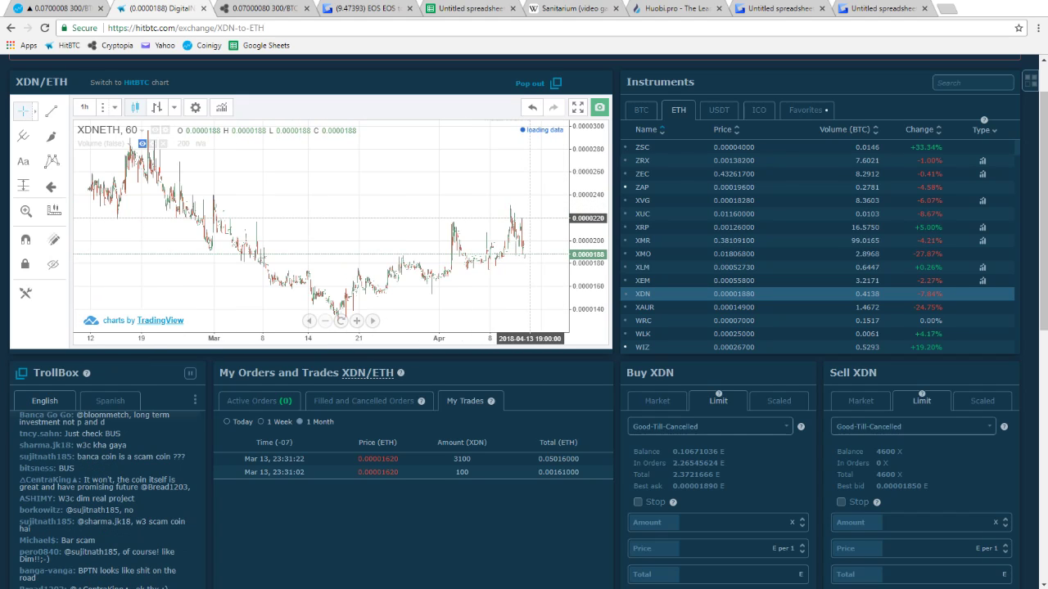
scroll(530, 218, up, 5)
shift+click(438, 243)
click(432, 155)
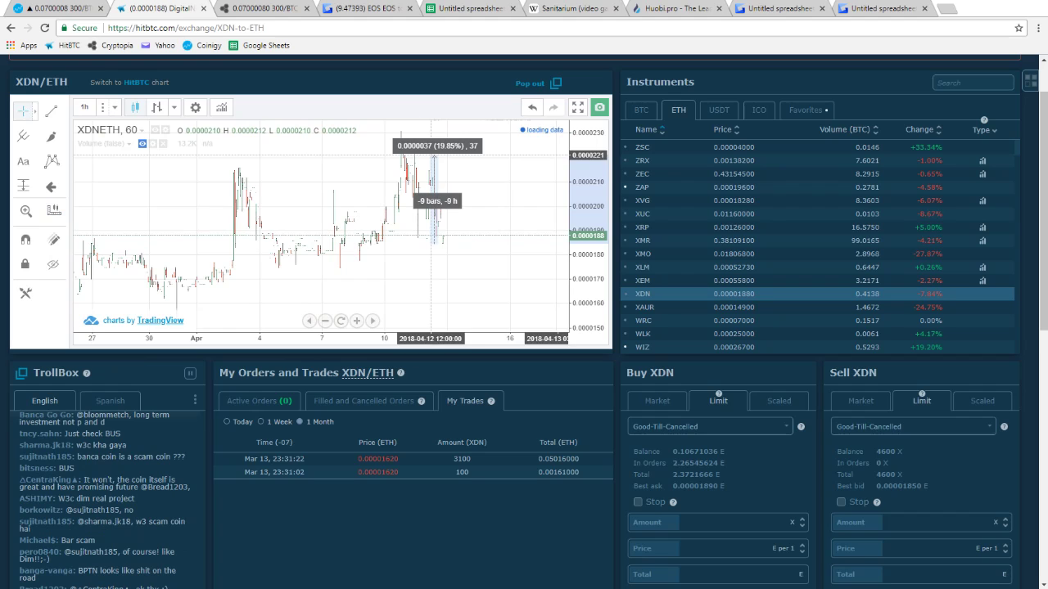
click(517, 209)
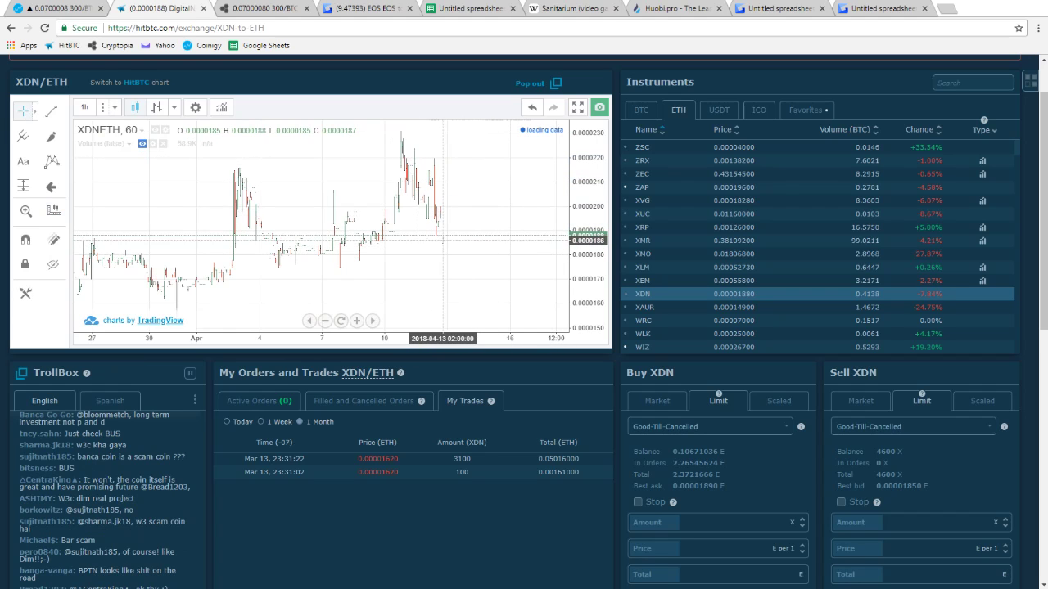
Remeasure XDN/ETH from the latest low to the April 12 spike and to a nearer, lower level, and examine the earlier price swings
shift+click(442, 239)
click(431, 156)
click(433, 158)
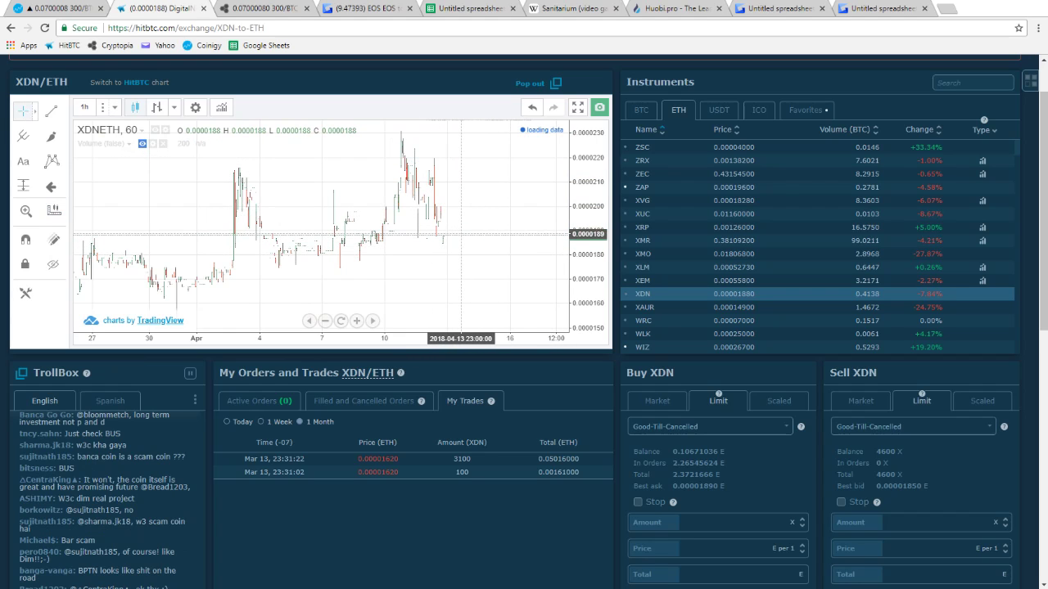
shift+click(450, 239)
click(439, 190)
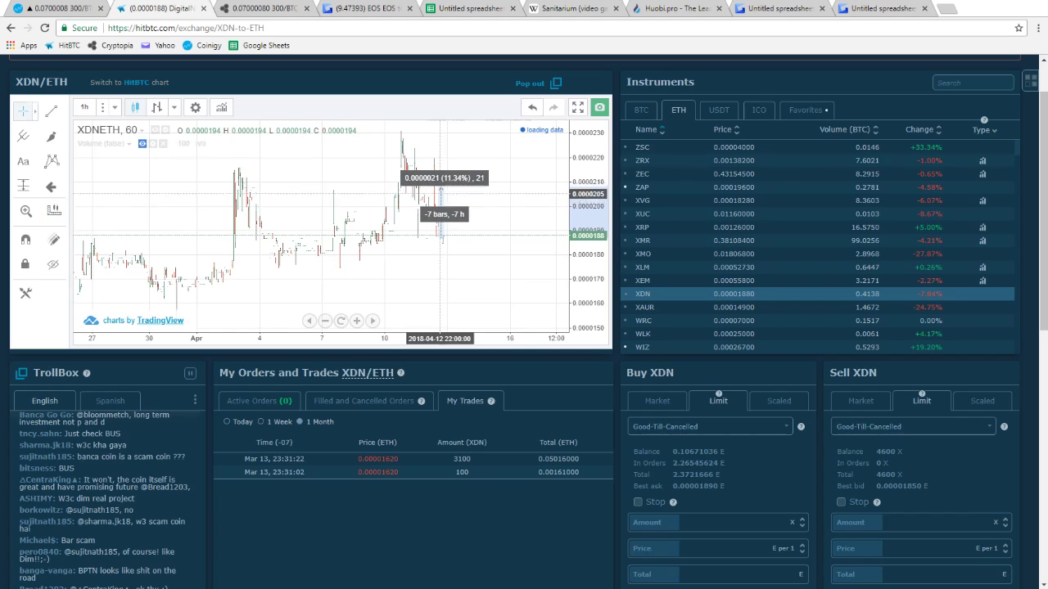
click(442, 202)
scroll(445, 237, down, 2)
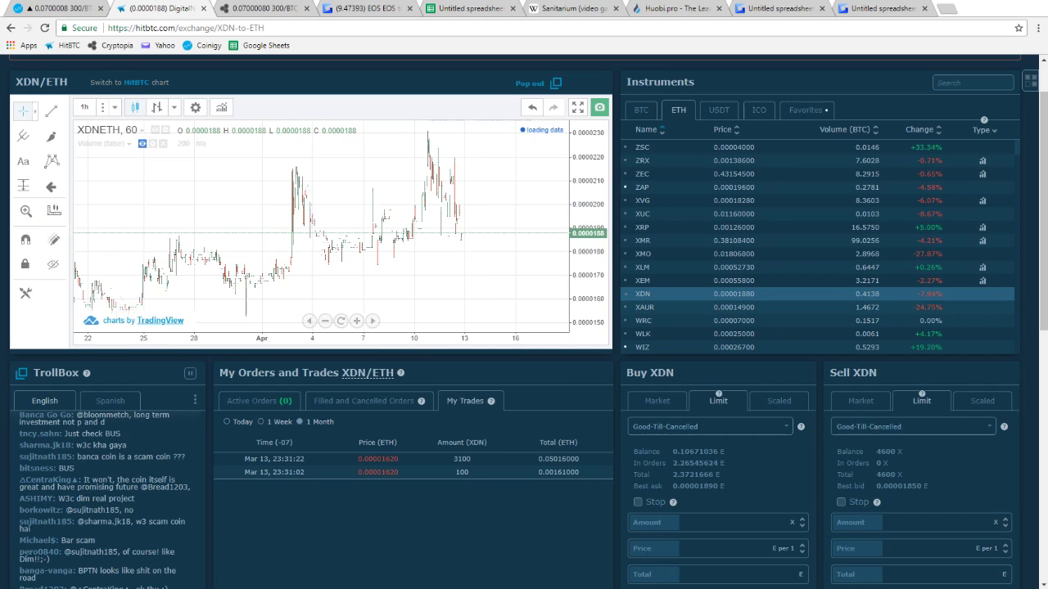
drag(303, 215, 368, 201)
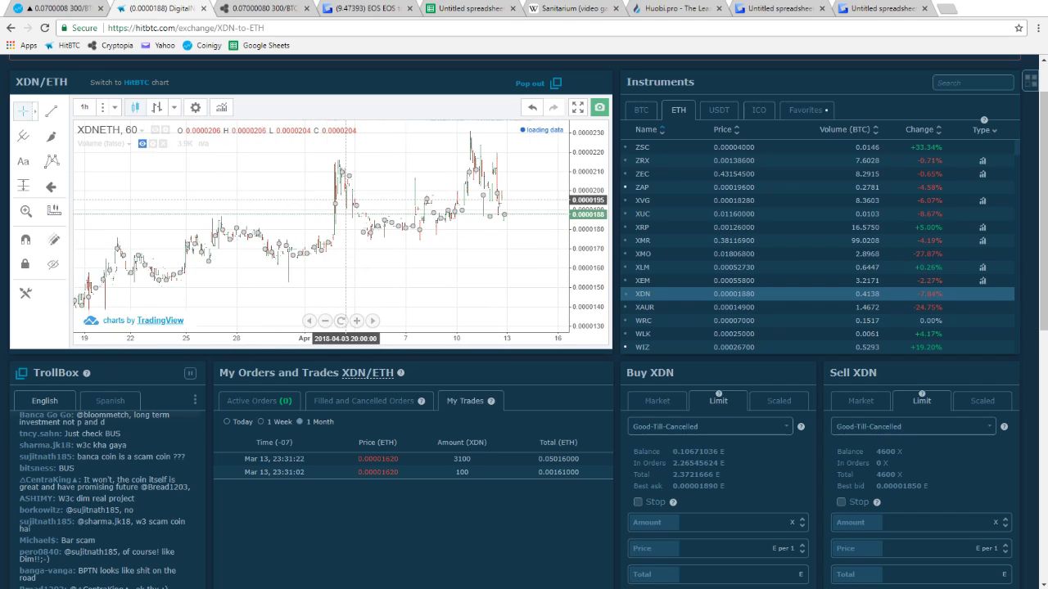
drag(499, 181, 448, 259)
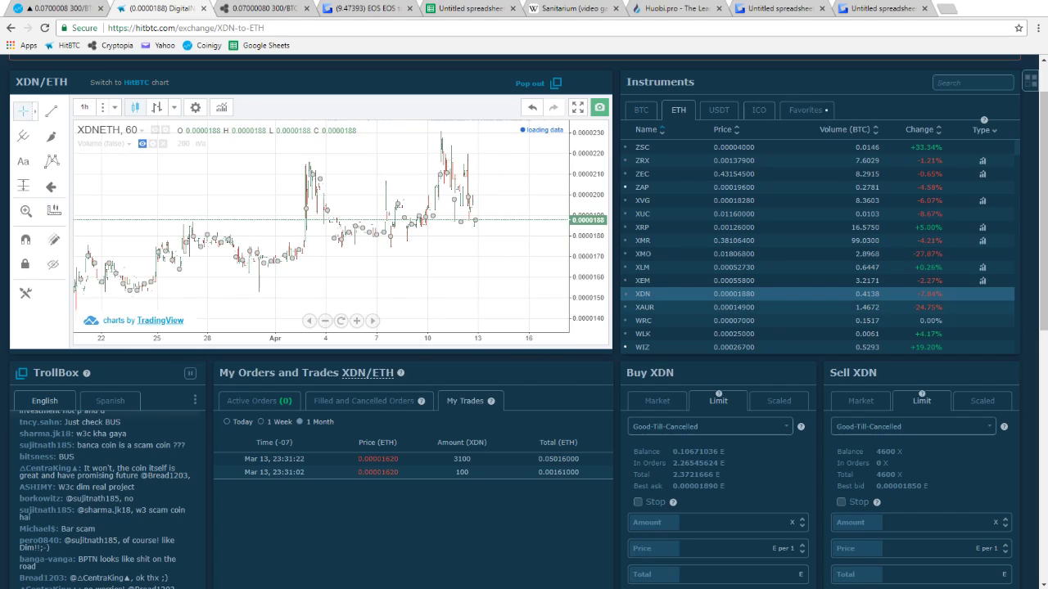
Open the XAUR/ETH chart, measure the percentage from the latest low back to the level before the drop, and examine the price history
click(645, 308)
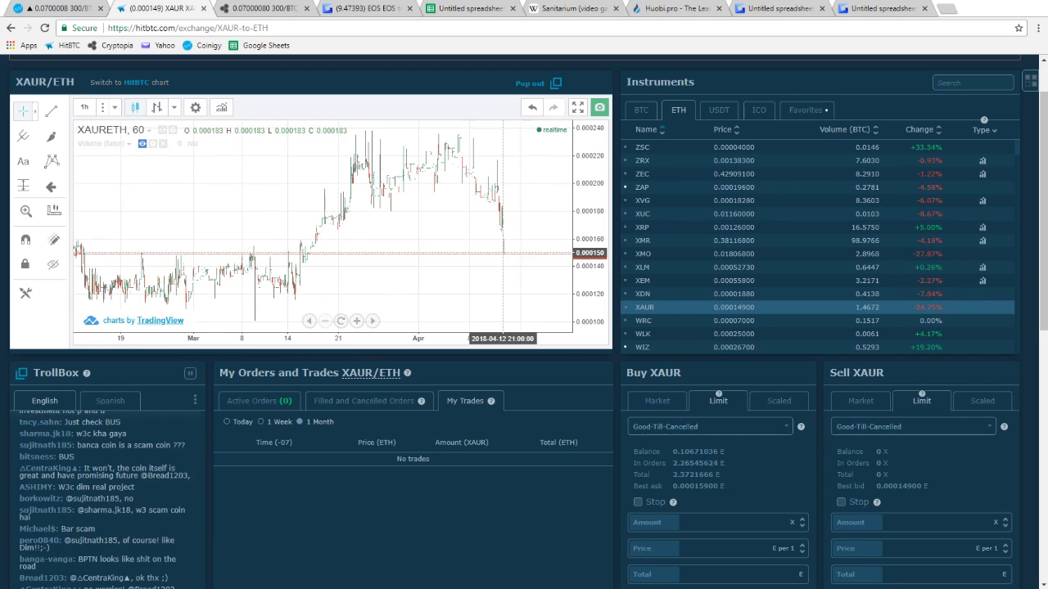
shift+click(501, 254)
click(502, 197)
click(505, 199)
scroll(510, 263, up, 6)
scroll(443, 280, down, 6)
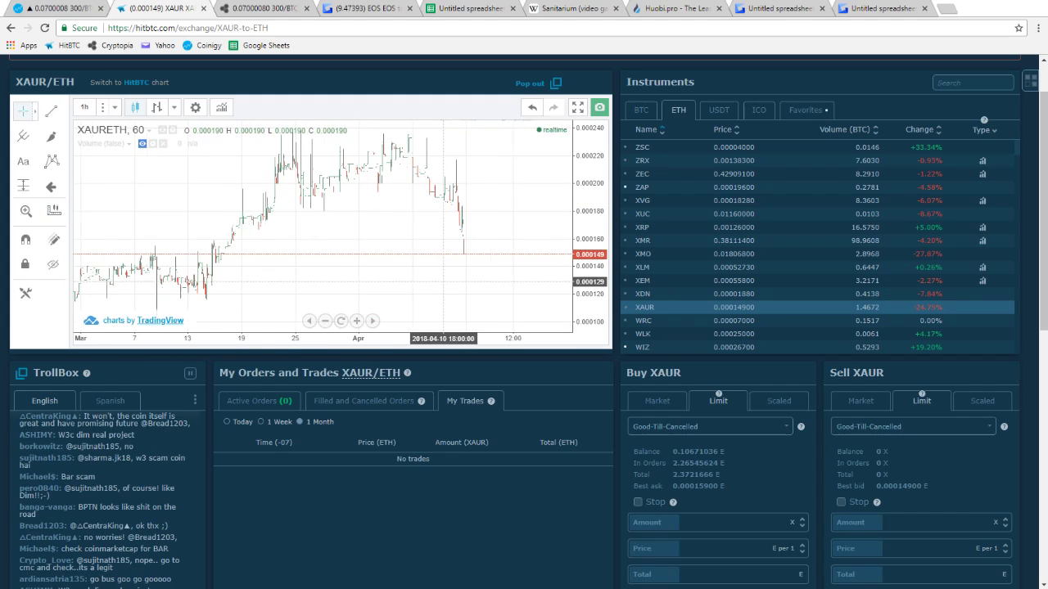
scroll(229, 178, up, 2)
scroll(388, 185, down, 2)
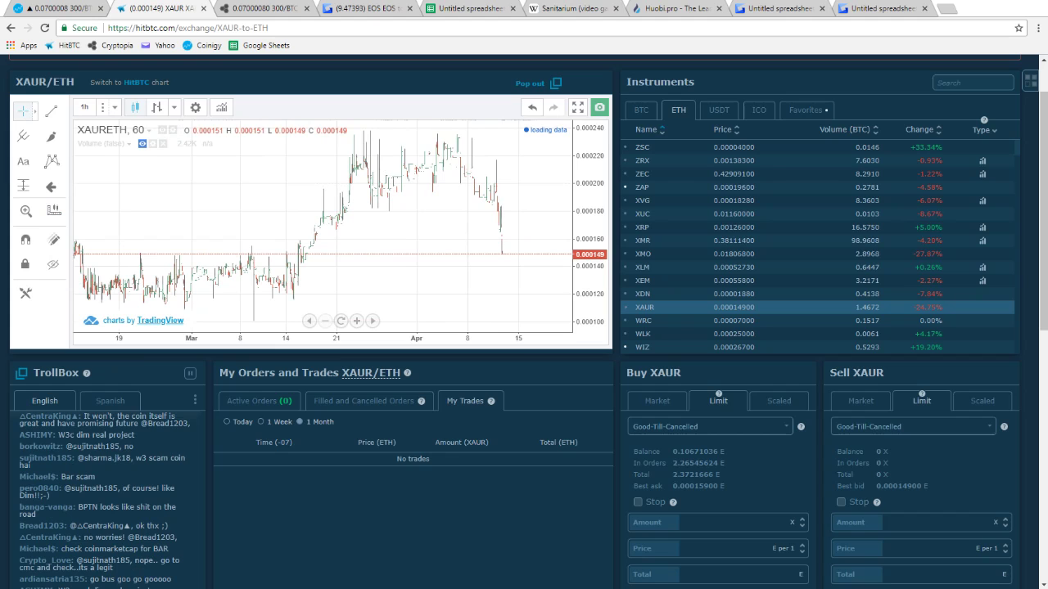
scroll(300, 217, down, 3)
scroll(301, 217, up, 4)
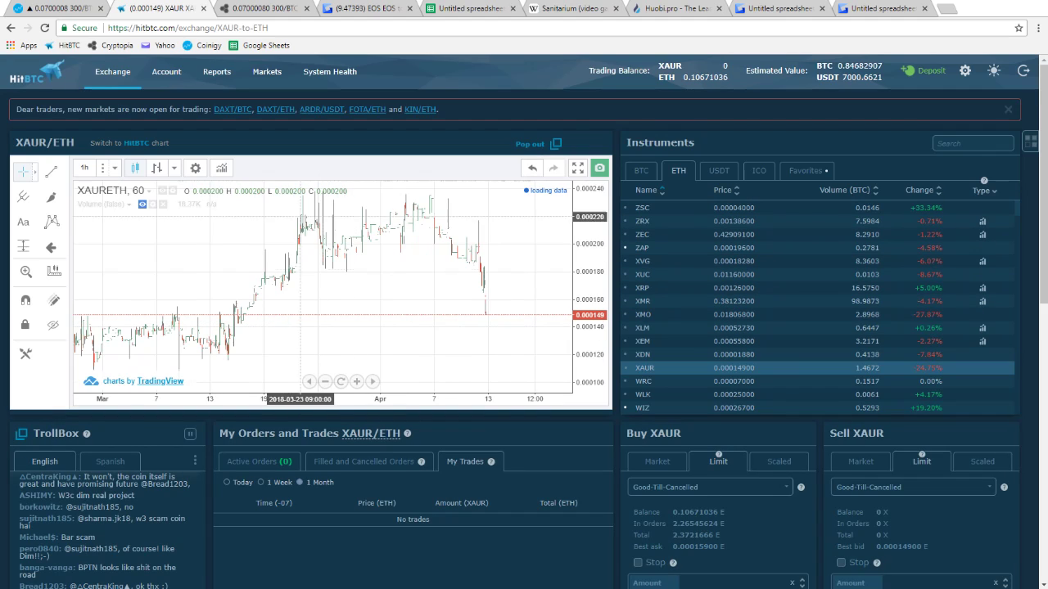
Brush a short line at about 0.00015 along XAUR/ETH's latest low
click(51, 196)
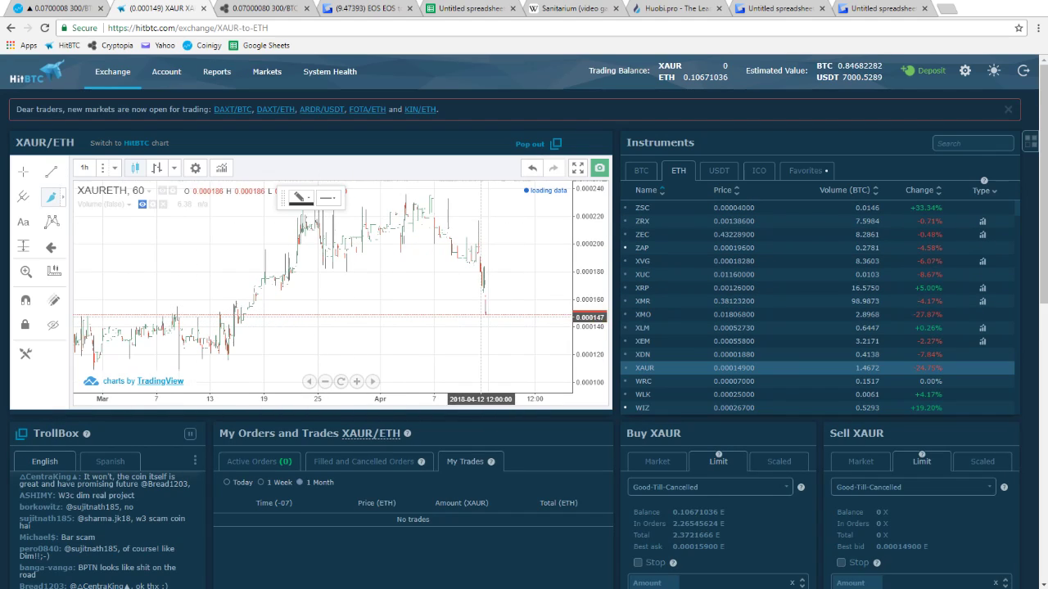
drag(477, 315, 512, 311)
scroll(512, 311, down, 3)
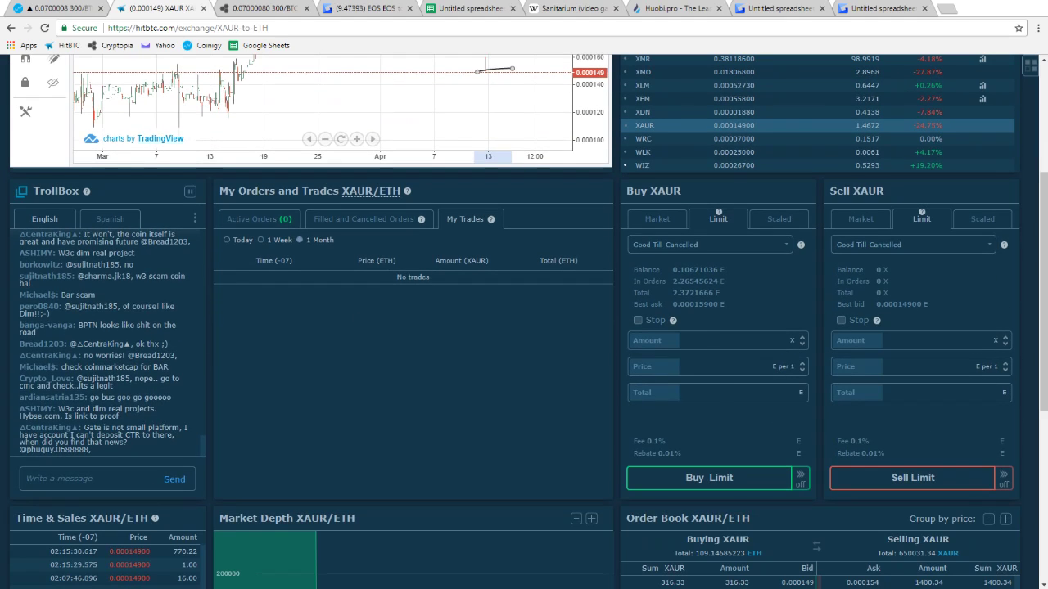
Fill the XAUR buy limit order from the available ETH balance and set its price to 0.000150 ETH
click(697, 270)
drag(720, 367, 710, 367)
text(50)
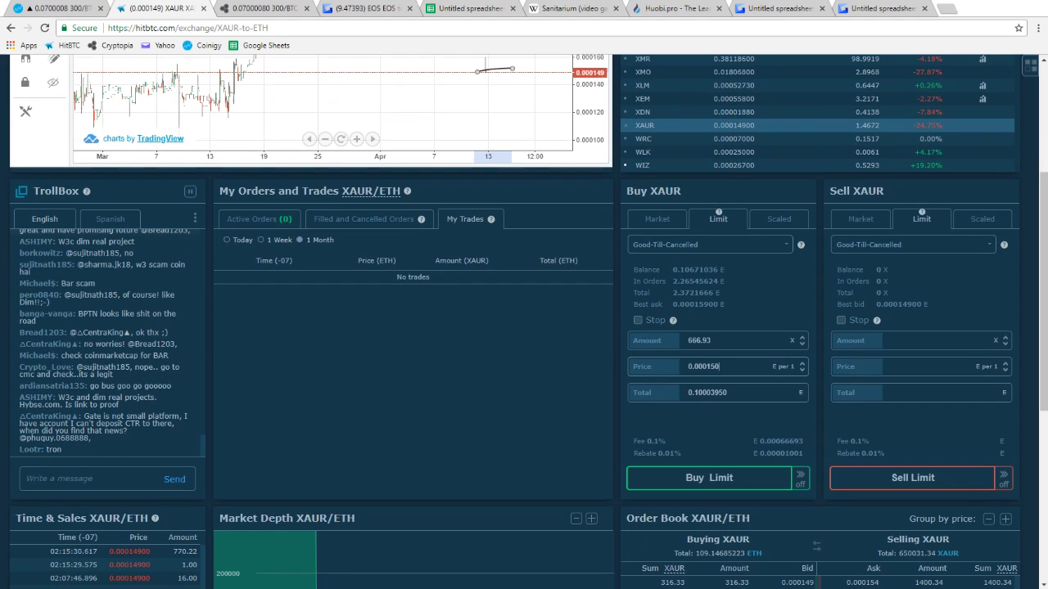
Reduce the XAUR buy limit order to a total of 0.01 ETH, keeping the price at 0.000150
key(shift+Tab)
text(0.01)
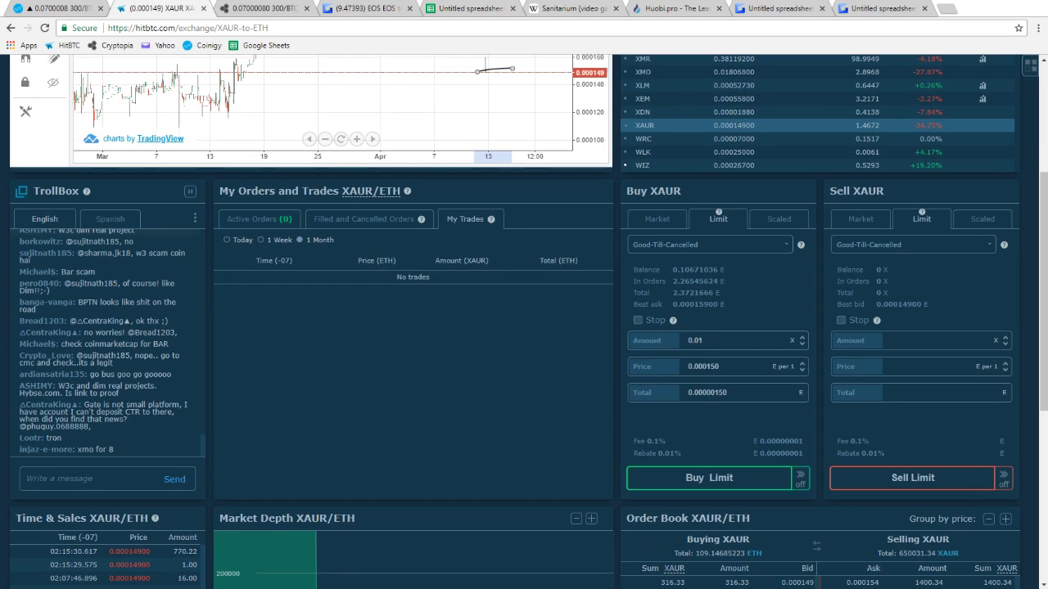
click(728, 393)
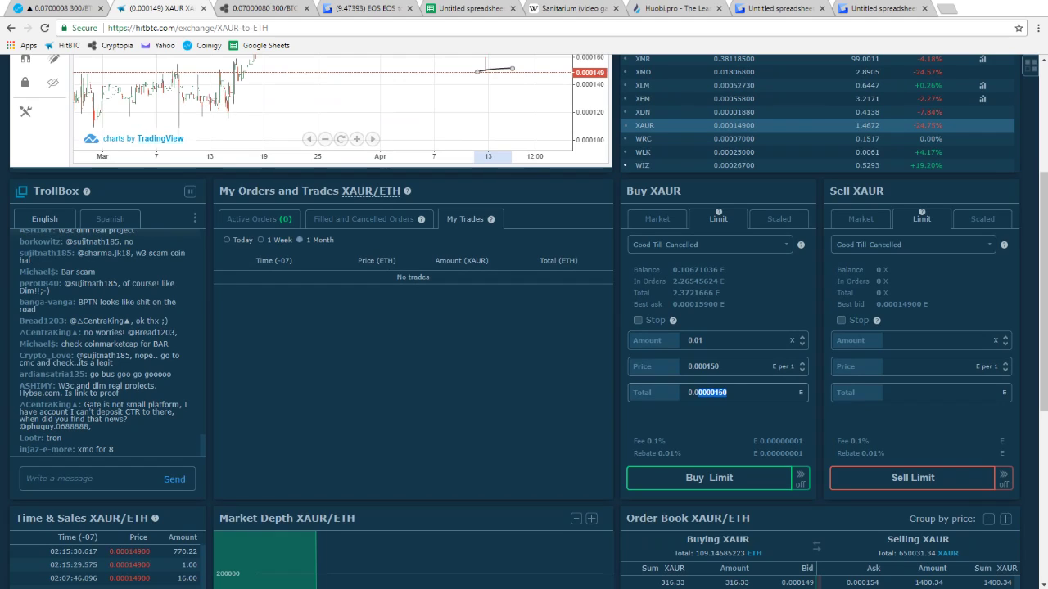
click(728, 393)
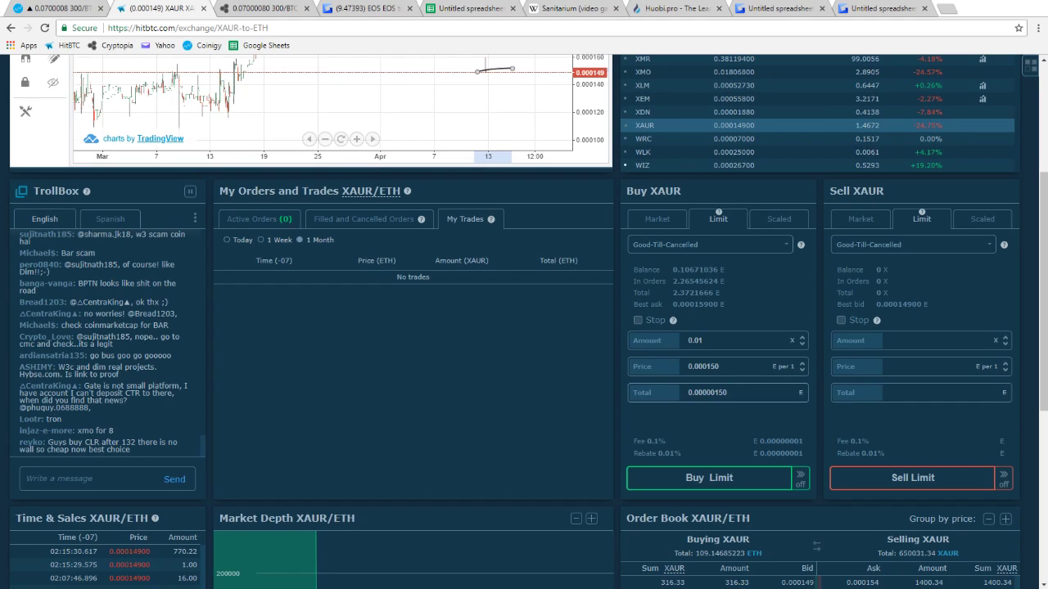
key(shift+End)
text(1)
key(Tab)
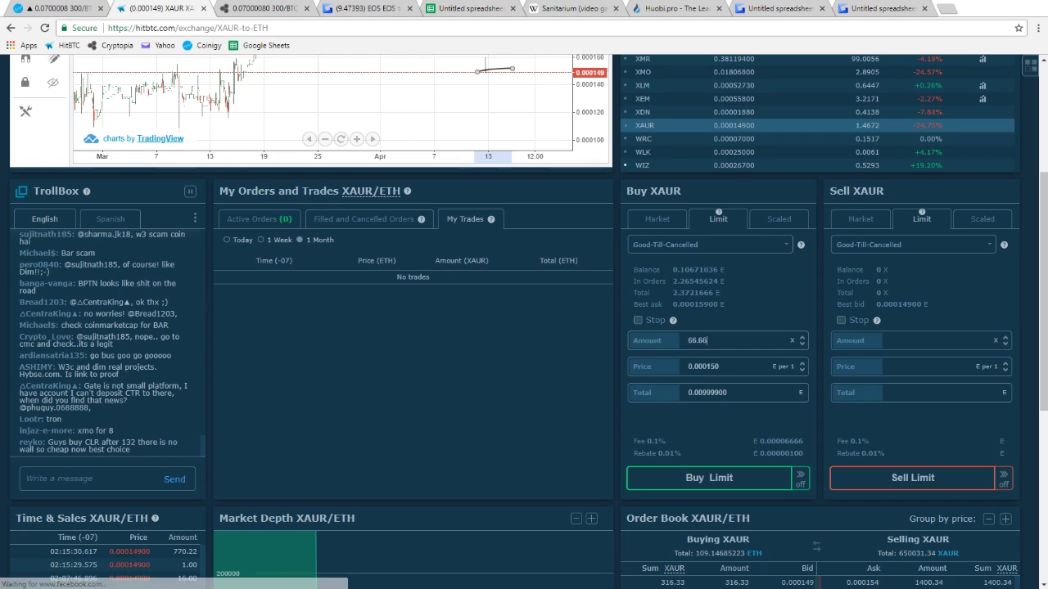
drag(727, 393, 698, 393)
click(722, 366)
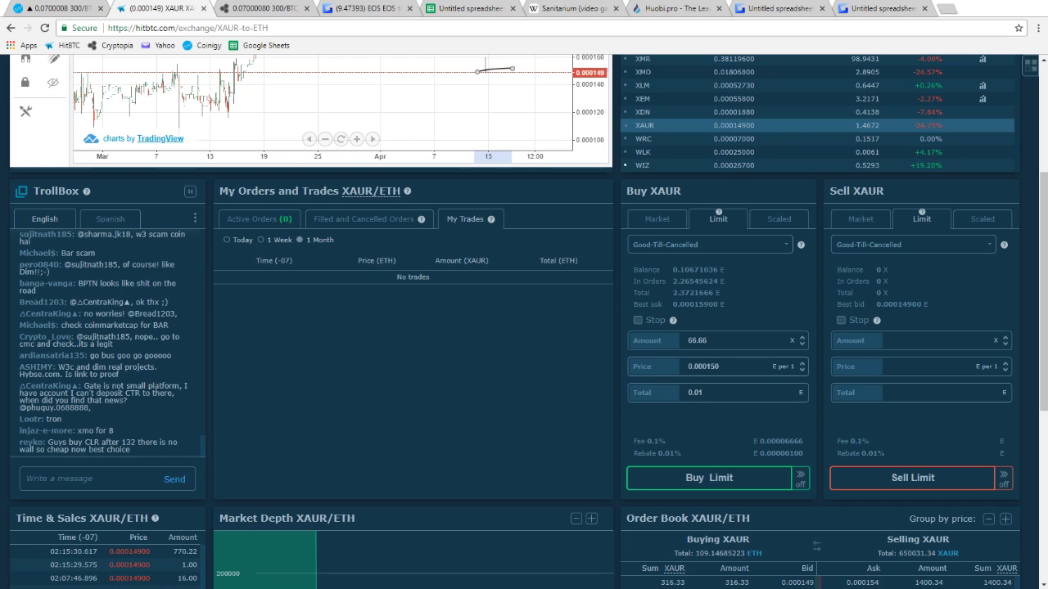
List the past month's trades for all instruments rather than only XAUR/ETH
click(711, 341)
click(370, 191)
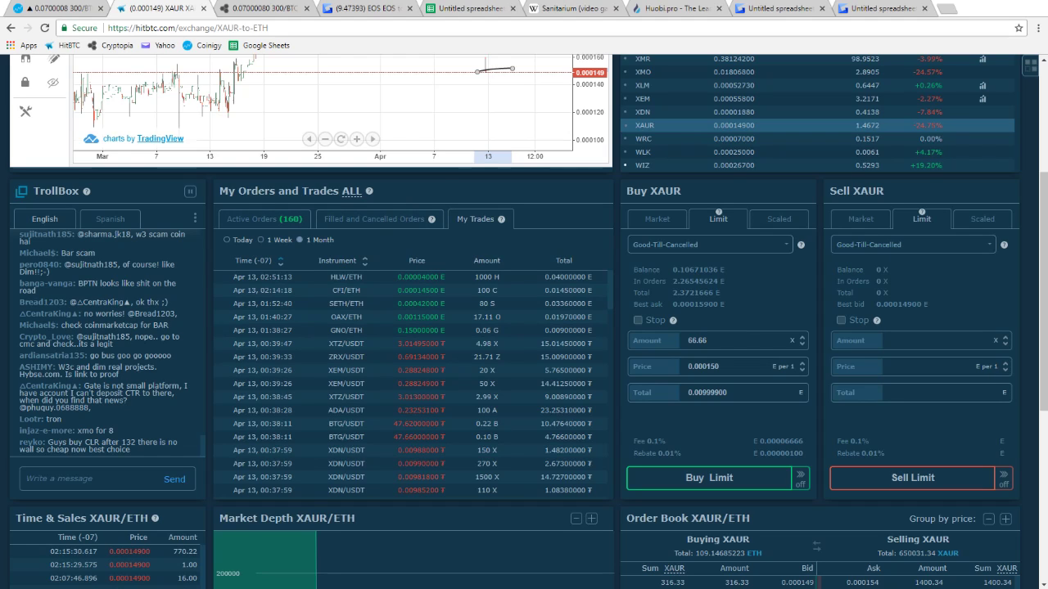
scroll(524, 327, up, 2)
scroll(524, 328, down, 1)
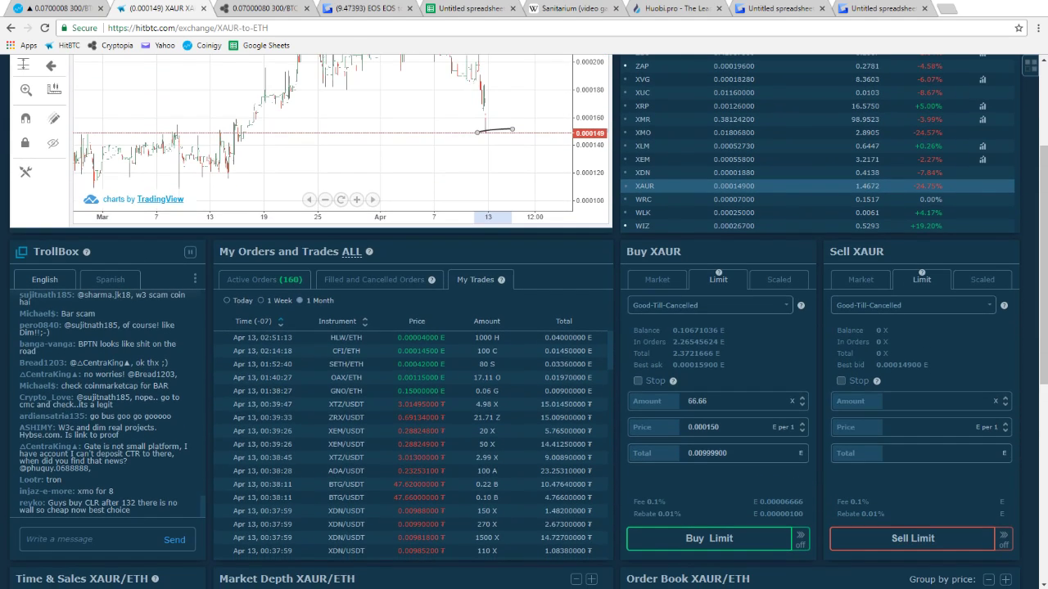
Set the XAUR buy order's total to 0.01 ETH and place the limit order at 0.000150
scroll(524, 327, down, 1)
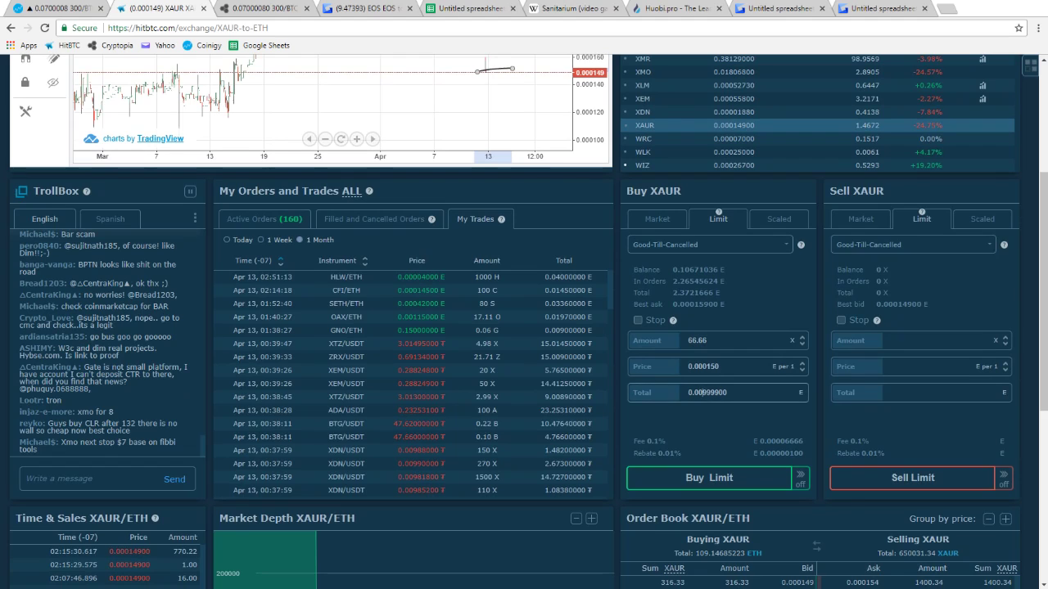
text(1)
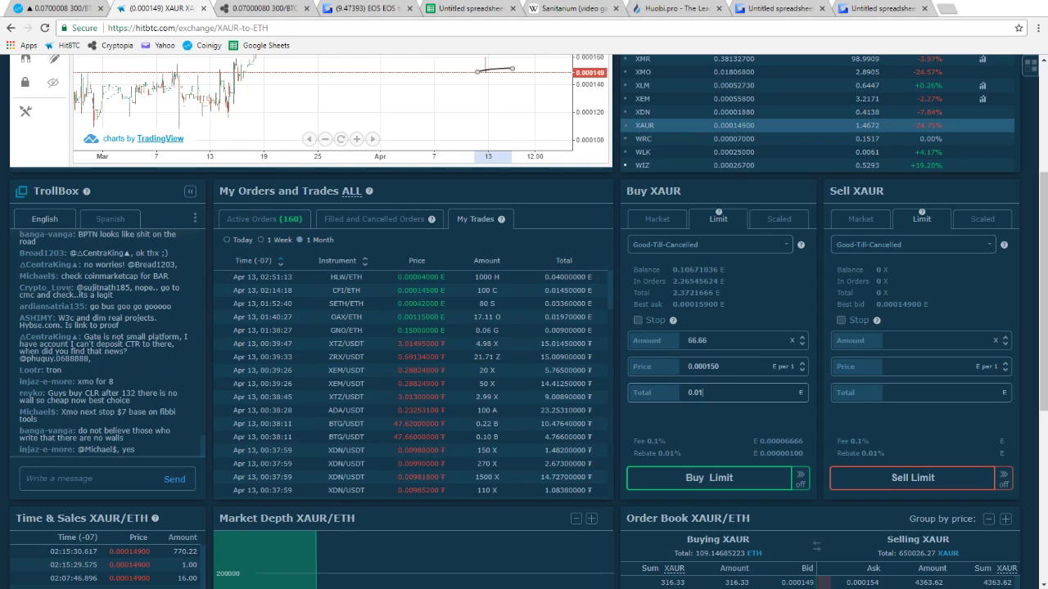
scroll(531, 252, up, 2)
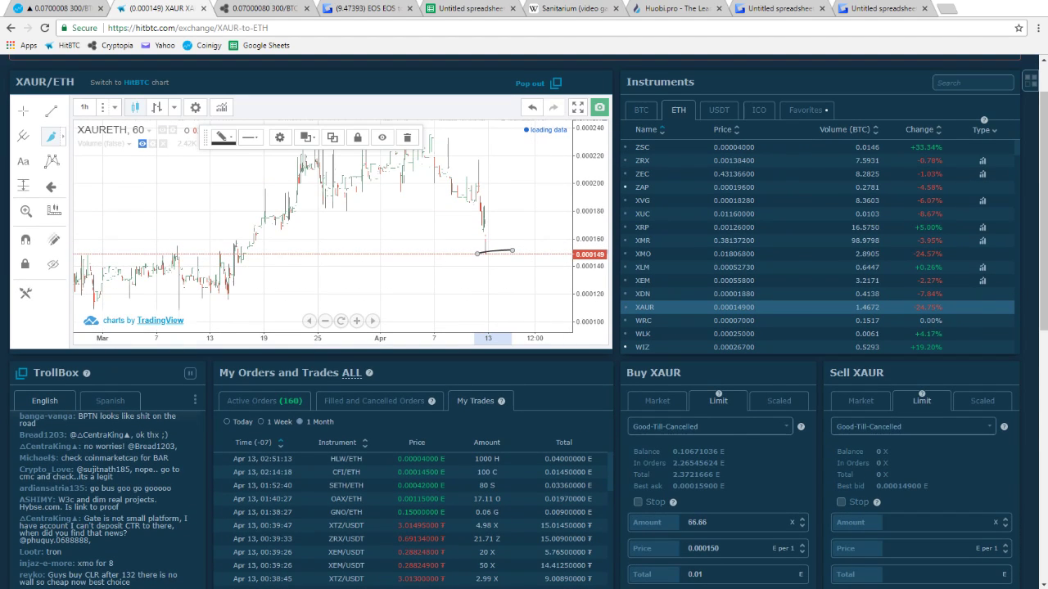
scroll(524, 294, down, 2)
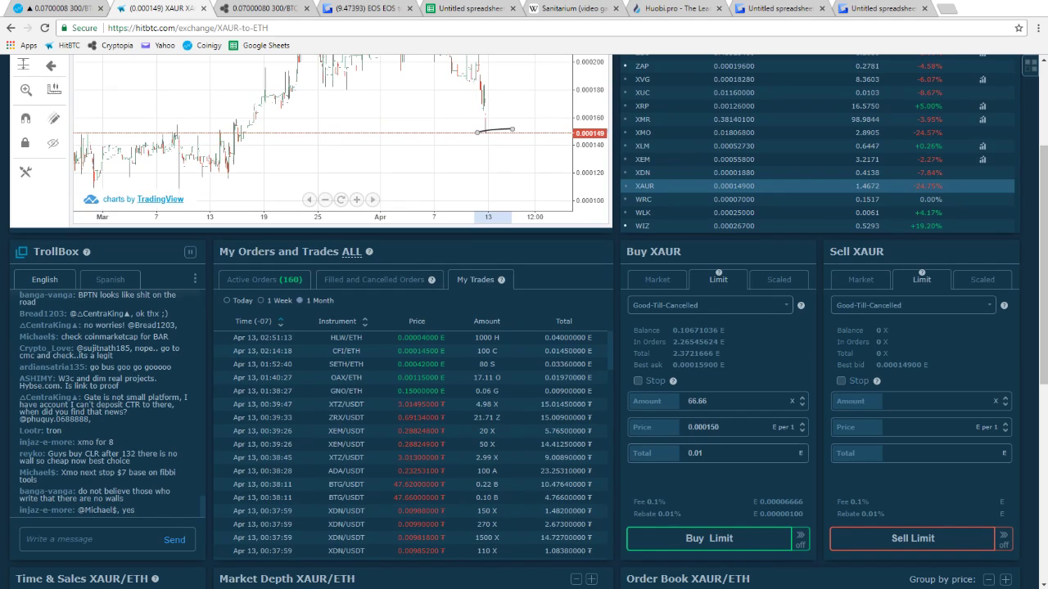
key(Return)
key(Return)
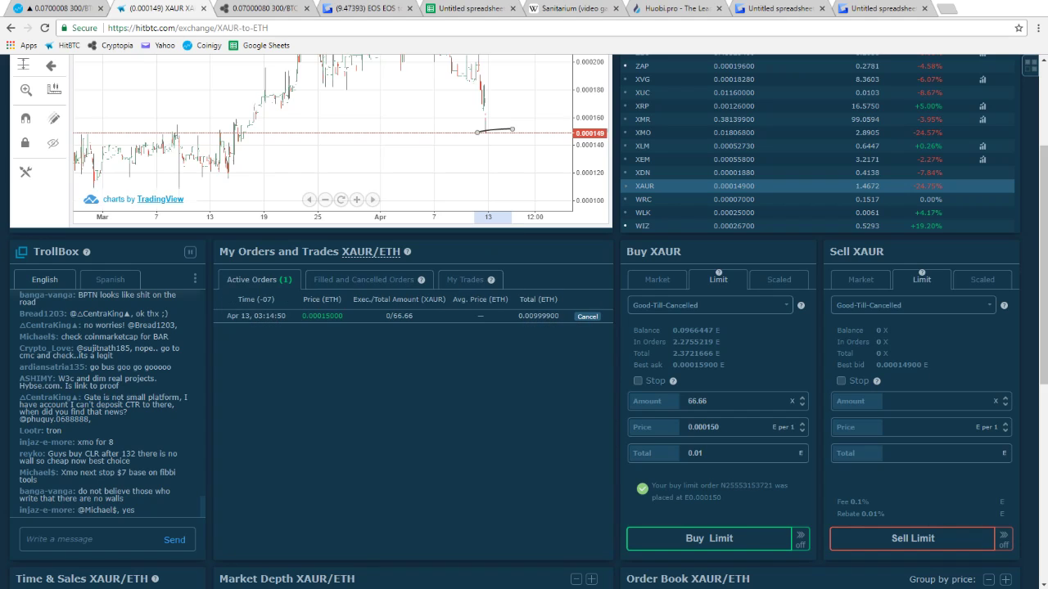
Draw short horizontal brush lines on the XAUR/ETH chart at about 0.00018 and 0.00014
scroll(507, 286, up, 3)
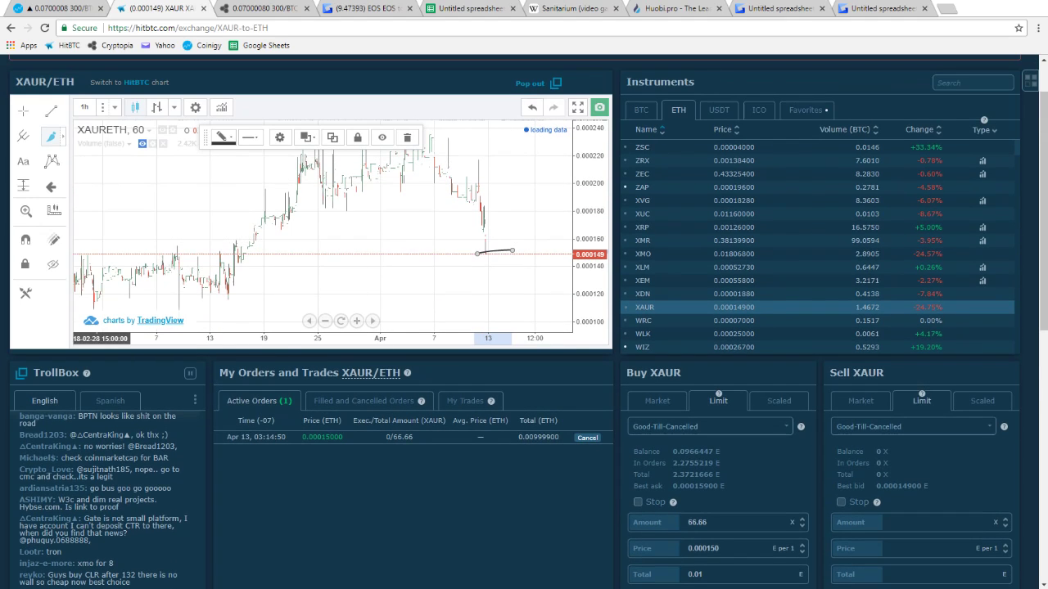
click(504, 208)
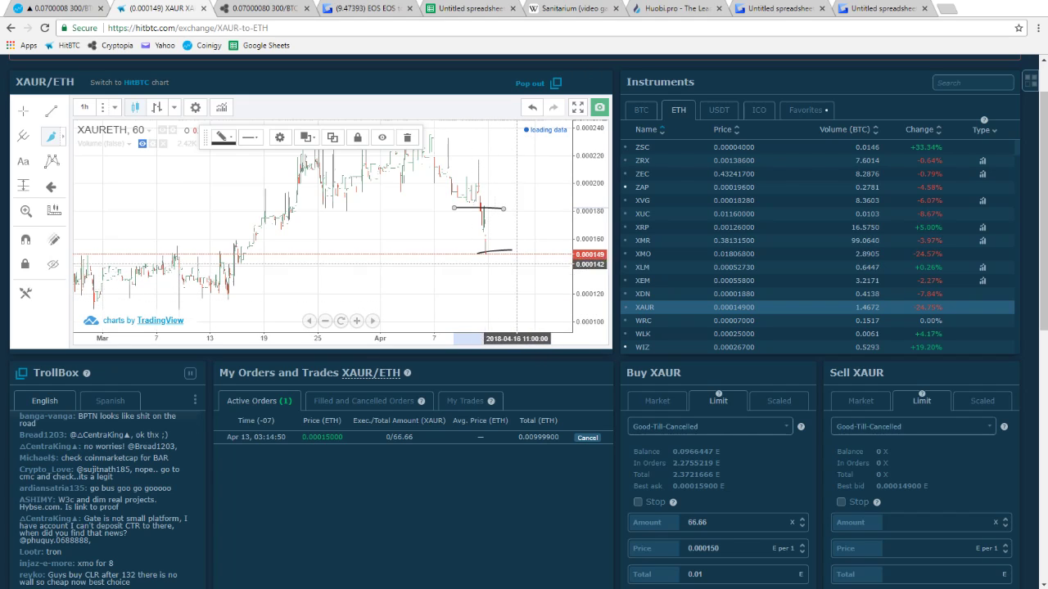
Place a second XAUR limit buy order at a price of 0.00014 with a 0.01 ETH total
scroll(517, 264, down, 2)
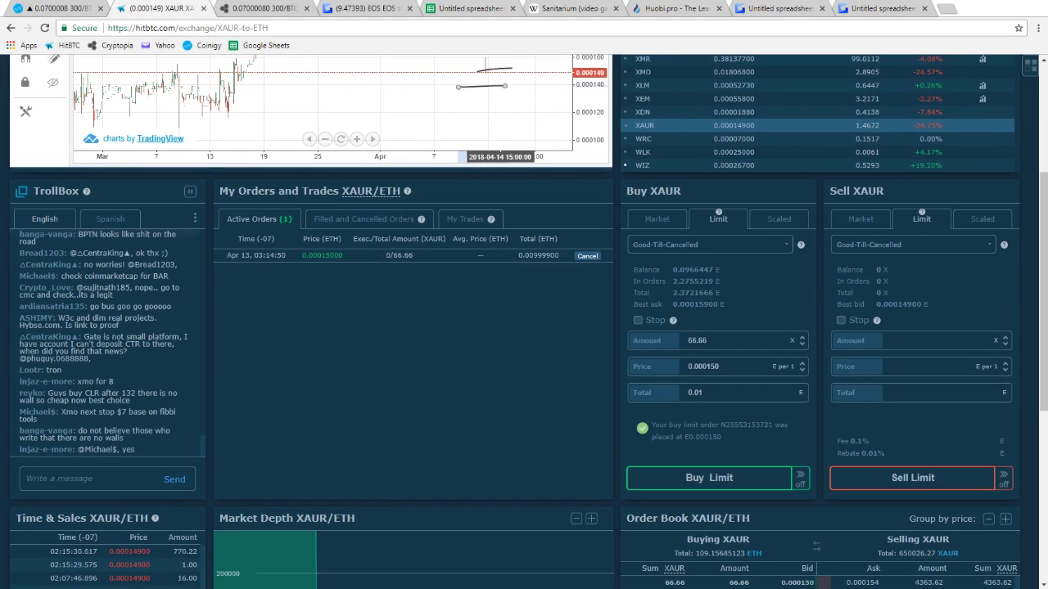
drag(720, 366, 709, 367)
text(4)
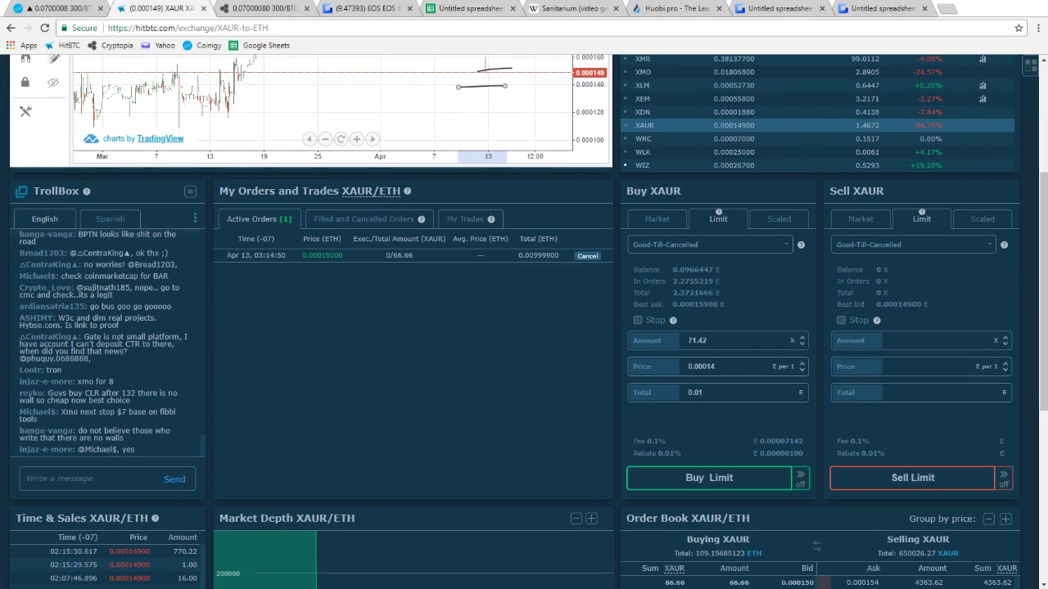
click(709, 478)
click(594, 305)
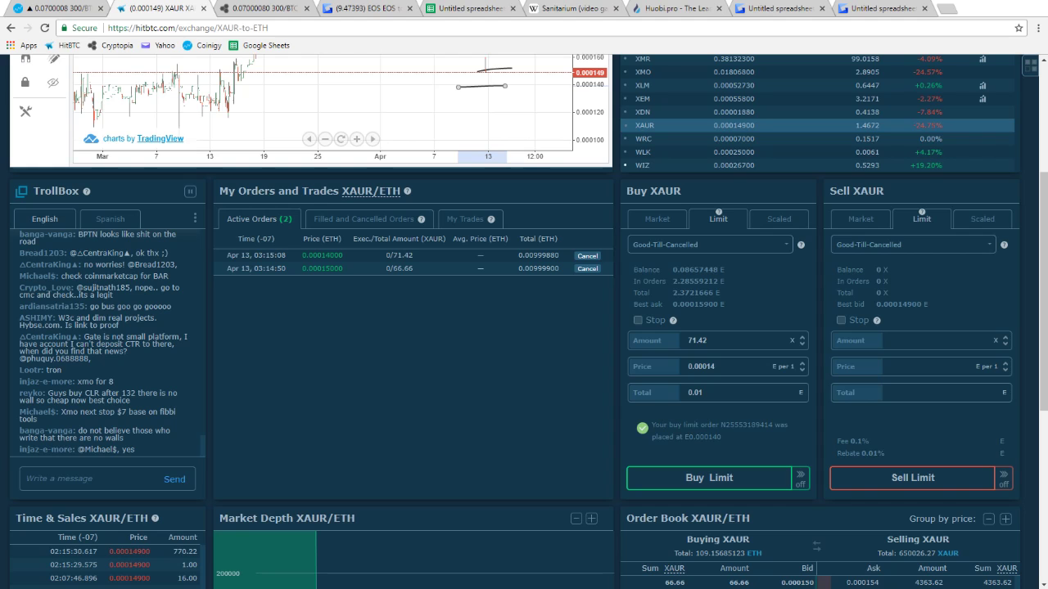
Check the WRC/ETH market in the instruments list and open the WLK/ETH market
scroll(511, 275, up, 1)
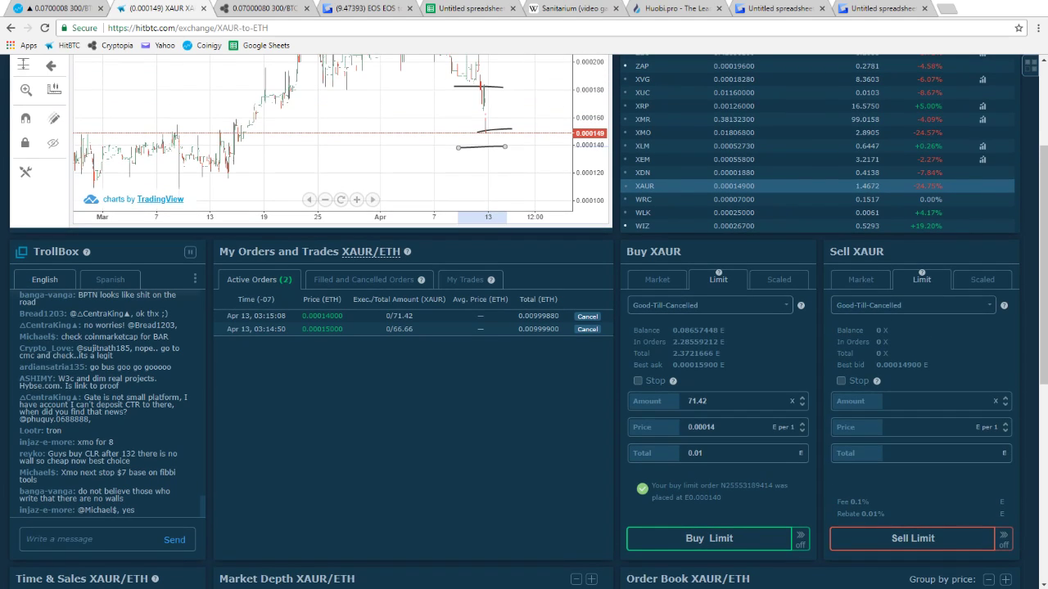
scroll(523, 319, up, 1)
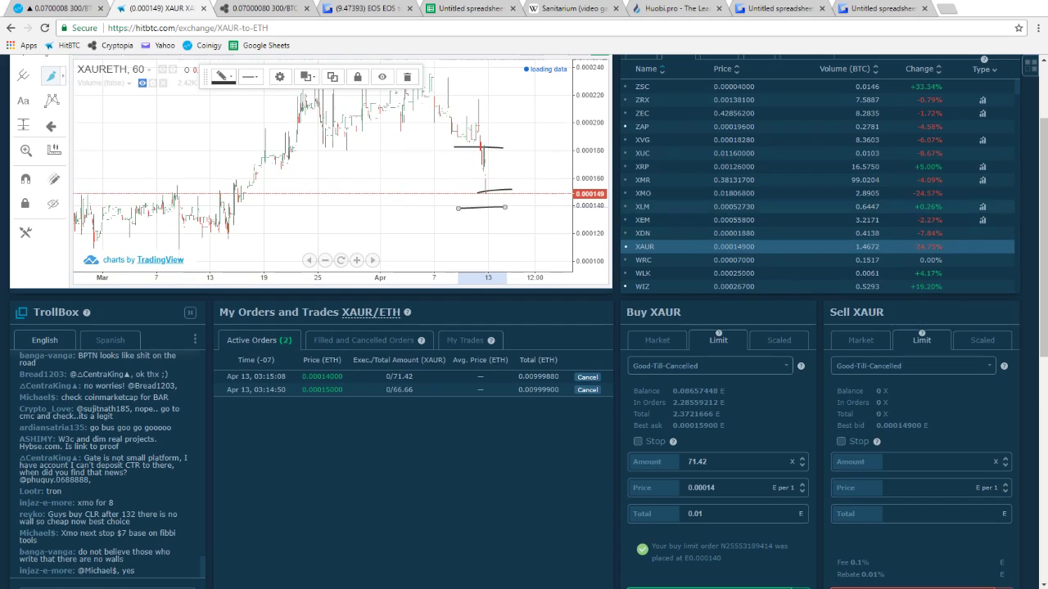
scroll(721, 194, down, 2)
click(704, 139)
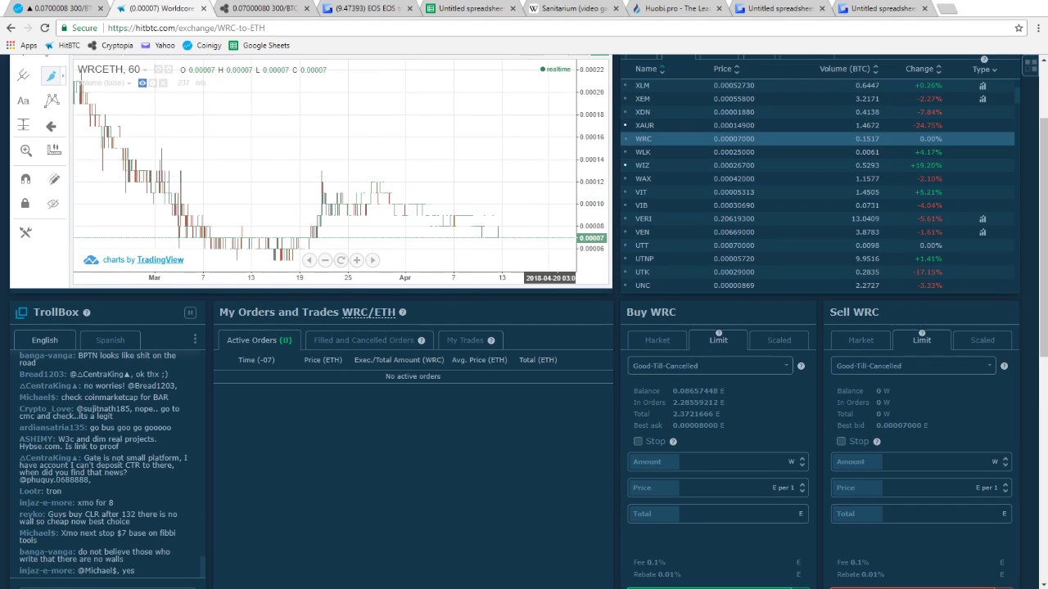
click(704, 153)
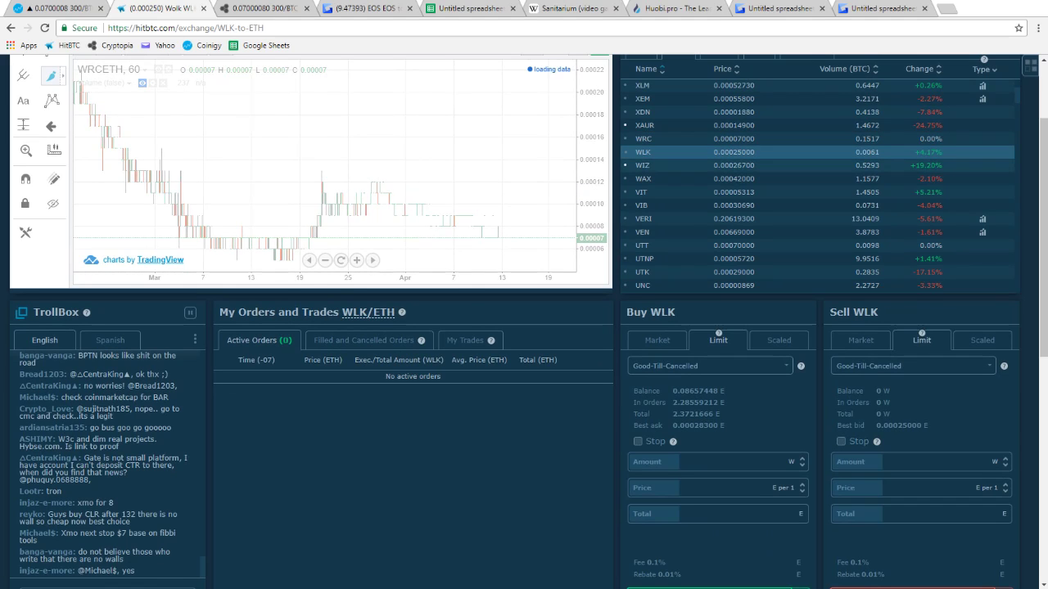
Draw support and resistance brush lines on the WLK/ETH chart at about 0.000235, 0.0003 and 0.00034
scroll(481, 244, up, 3)
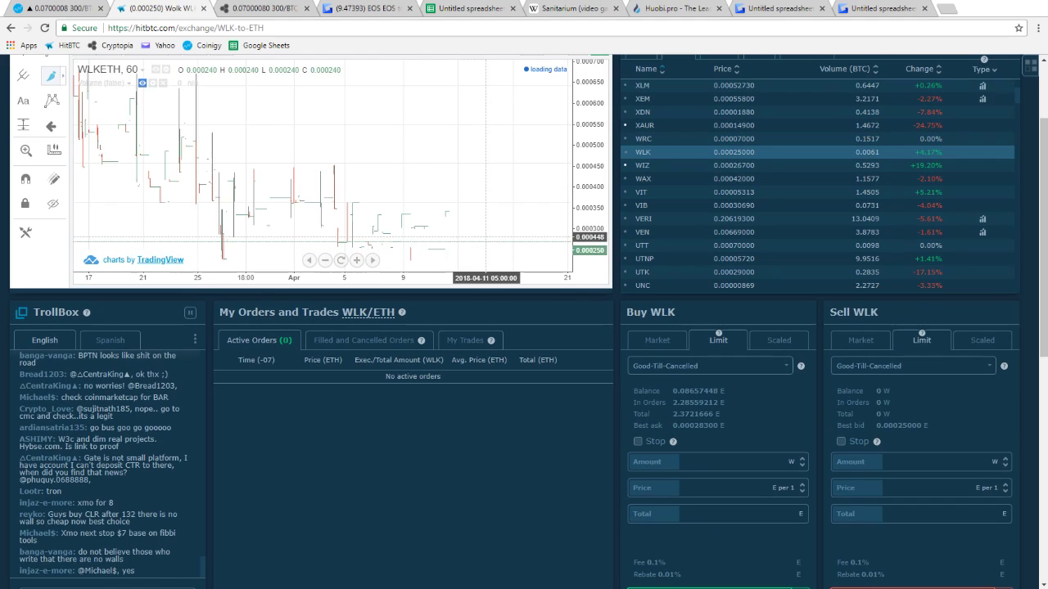
drag(208, 255, 471, 254)
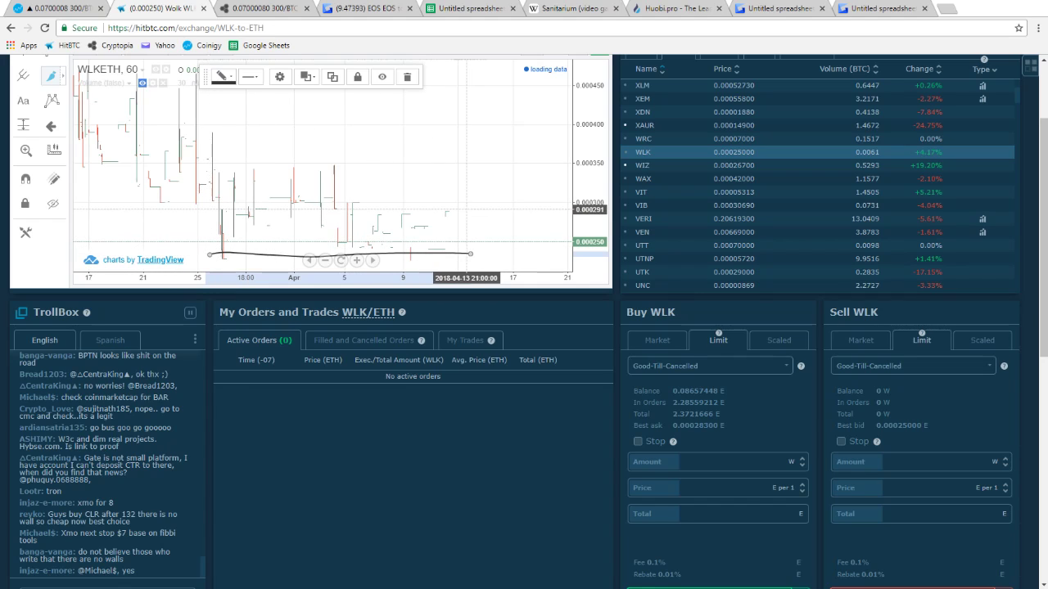
drag(467, 210, 299, 200)
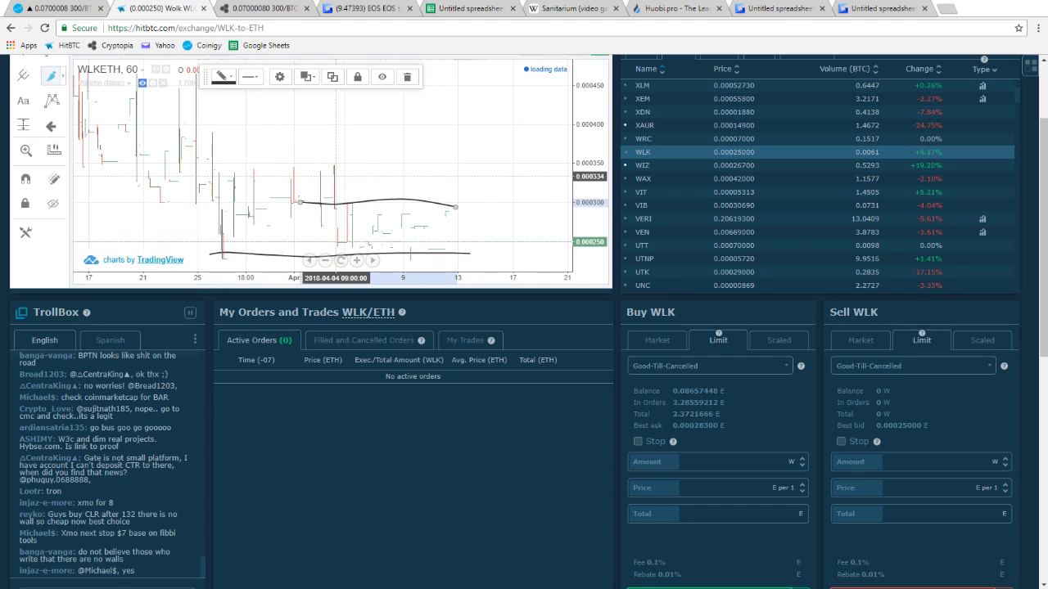
drag(334, 168, 212, 173)
drag(203, 209, 364, 202)
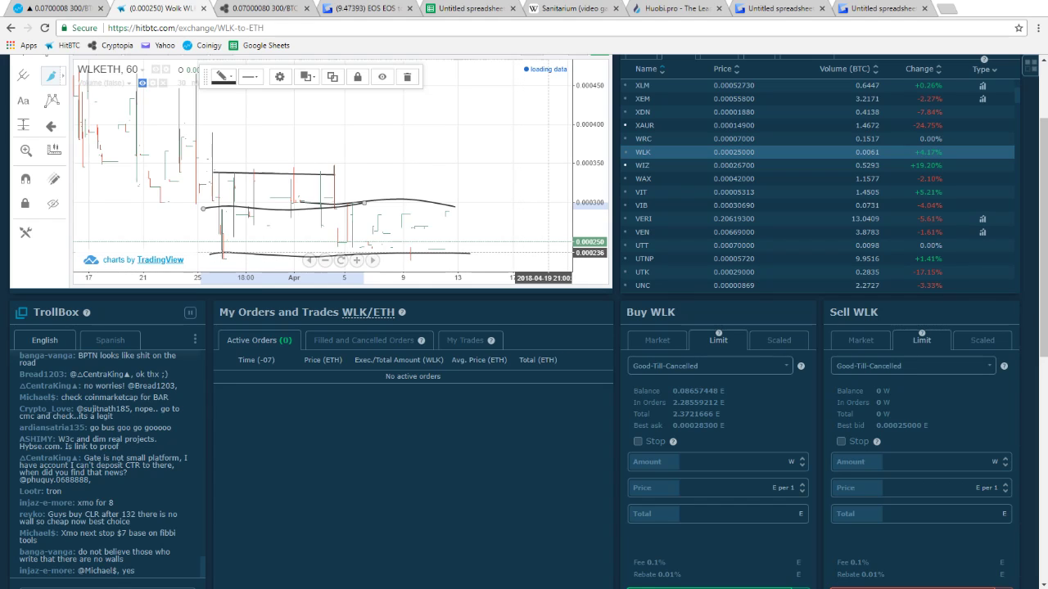
Place a WLK limit buy order at a price of 0.000235 with the total set to 0.01 ETH
scroll(524, 327, down, 2)
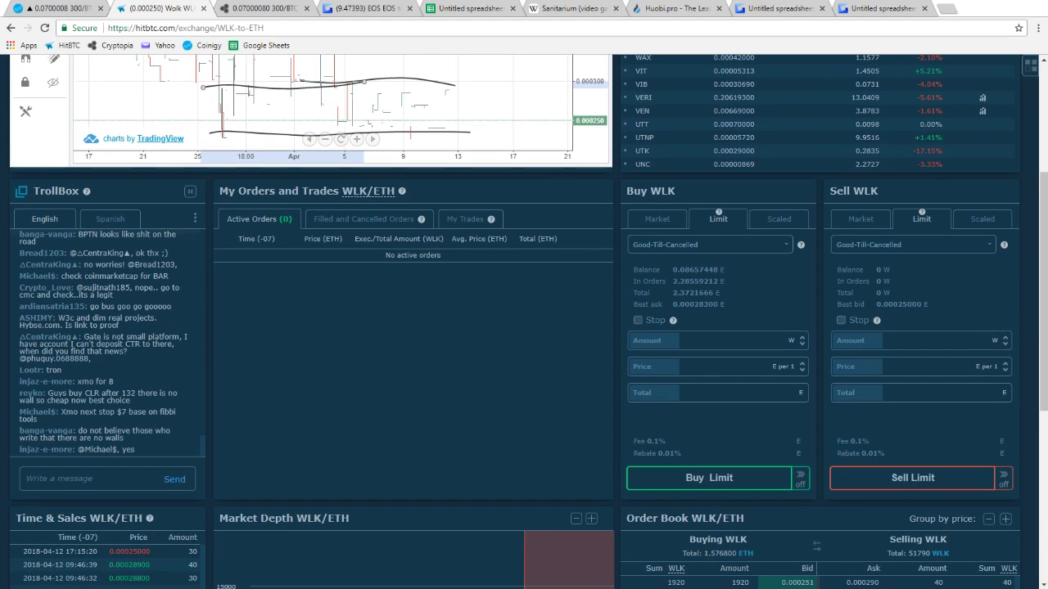
drag(711, 367, 722, 367)
text(35)
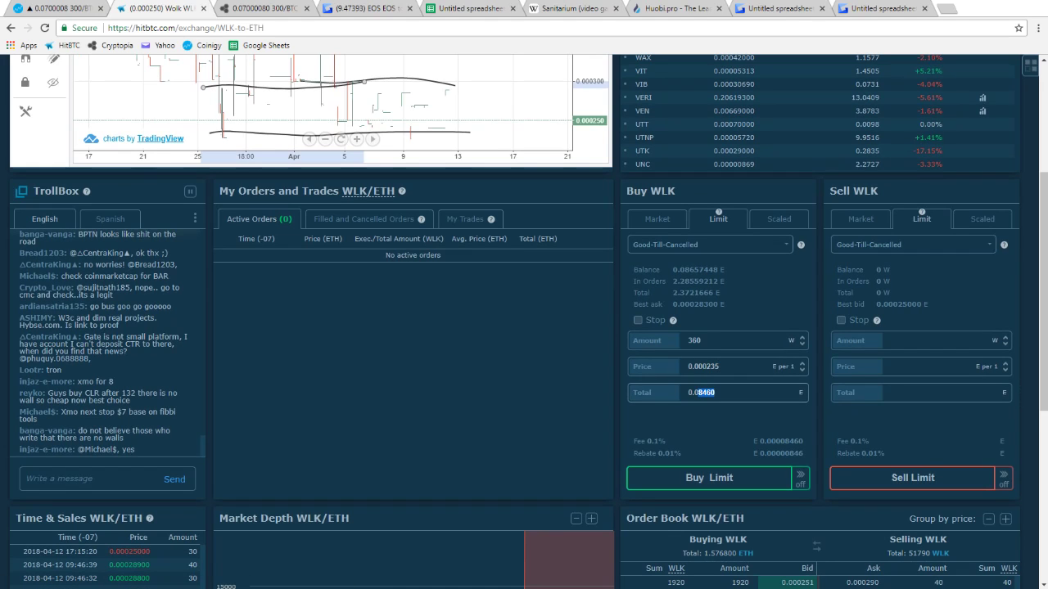
text(1)
click(709, 477)
click(595, 307)
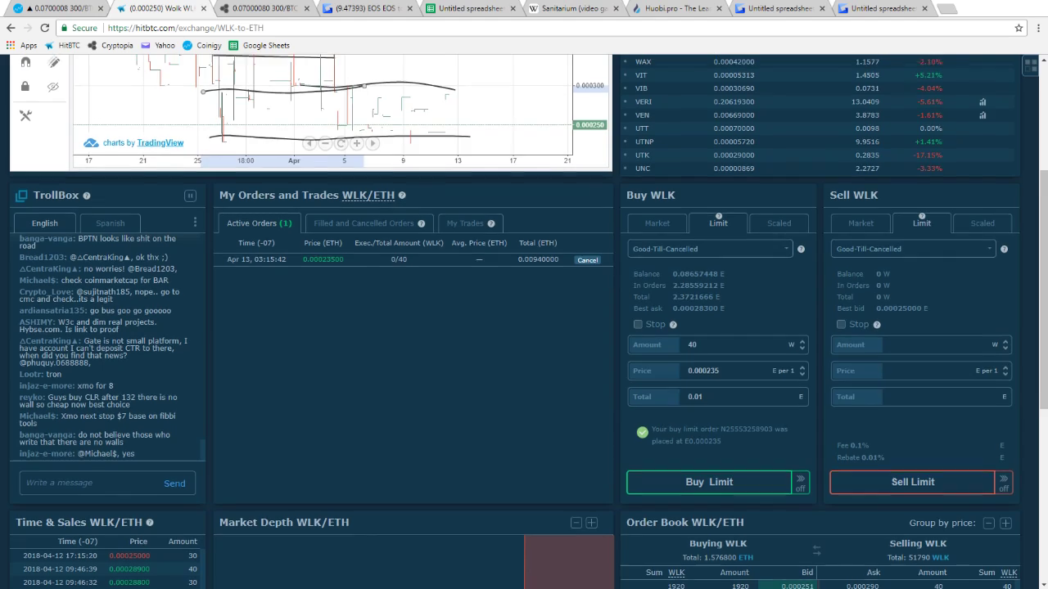
Open the WAX/ETH market and examine its price history from March onward
scroll(524, 328, up, 2)
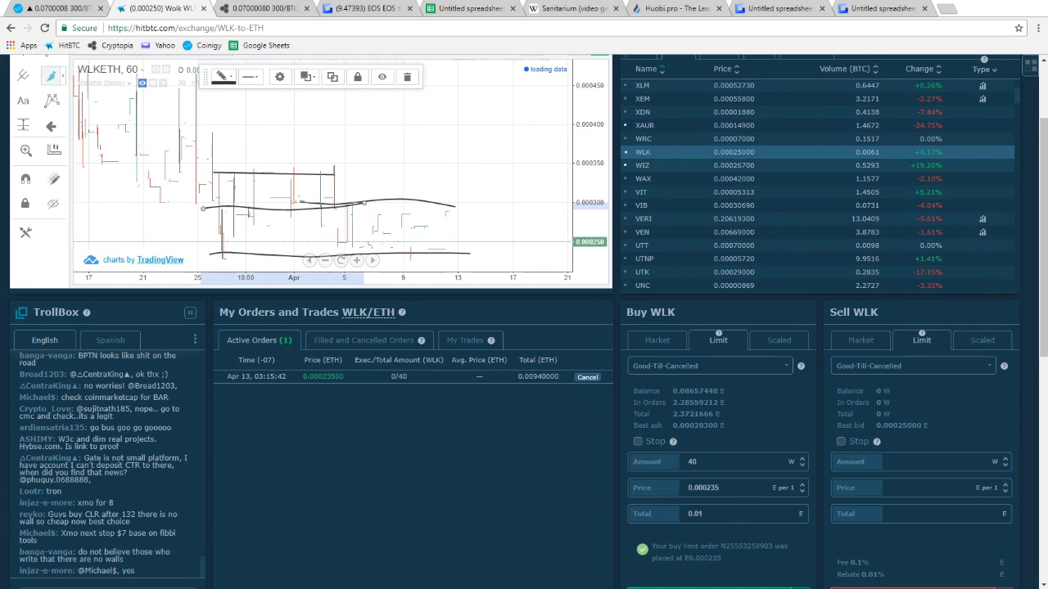
click(644, 178)
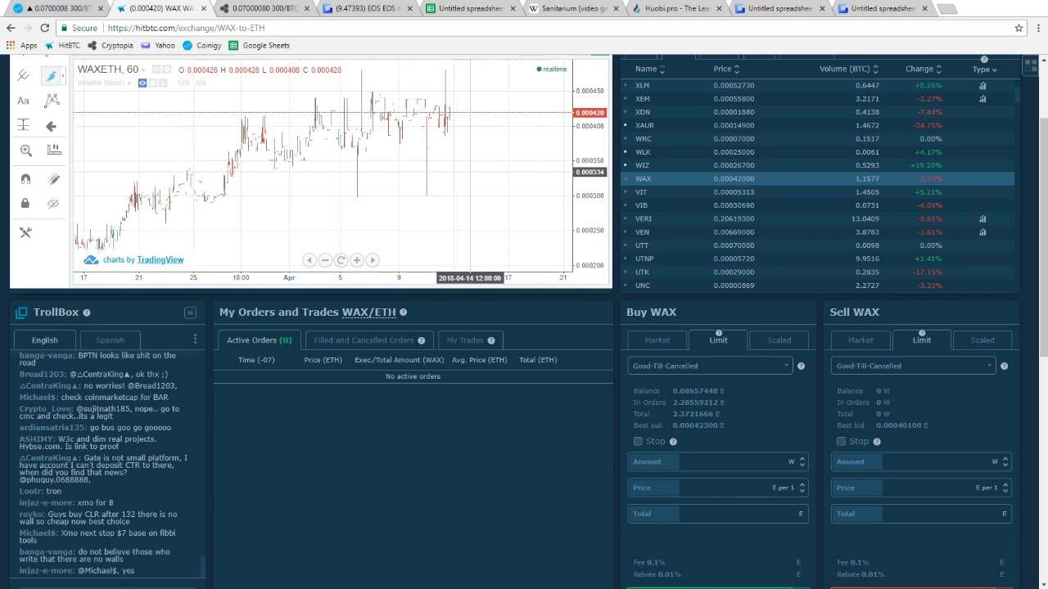
scroll(468, 173, down, 6)
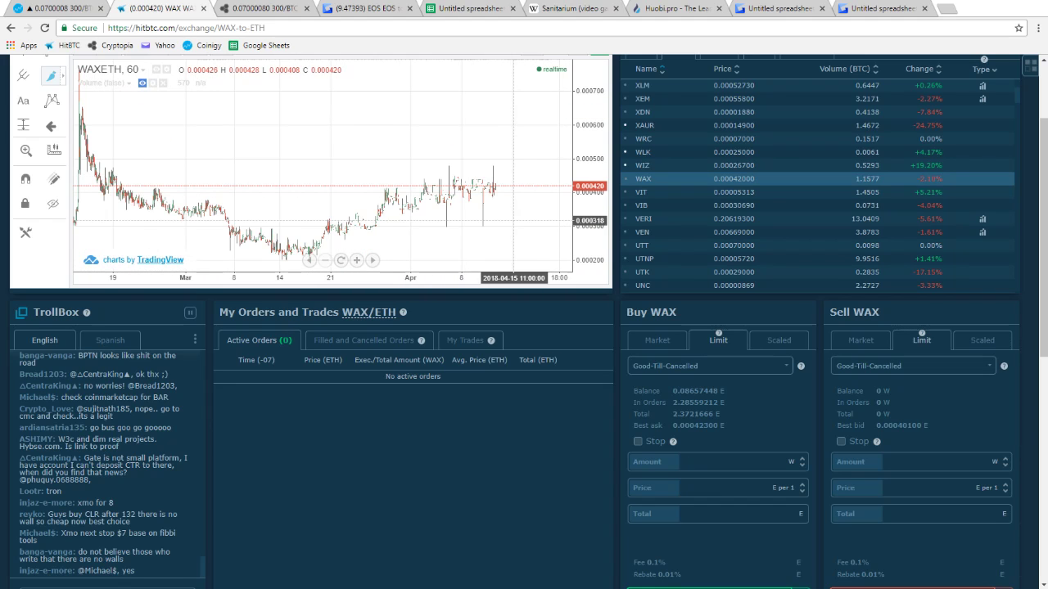
scroll(511, 220, up, 2)
scroll(524, 328, up, 3)
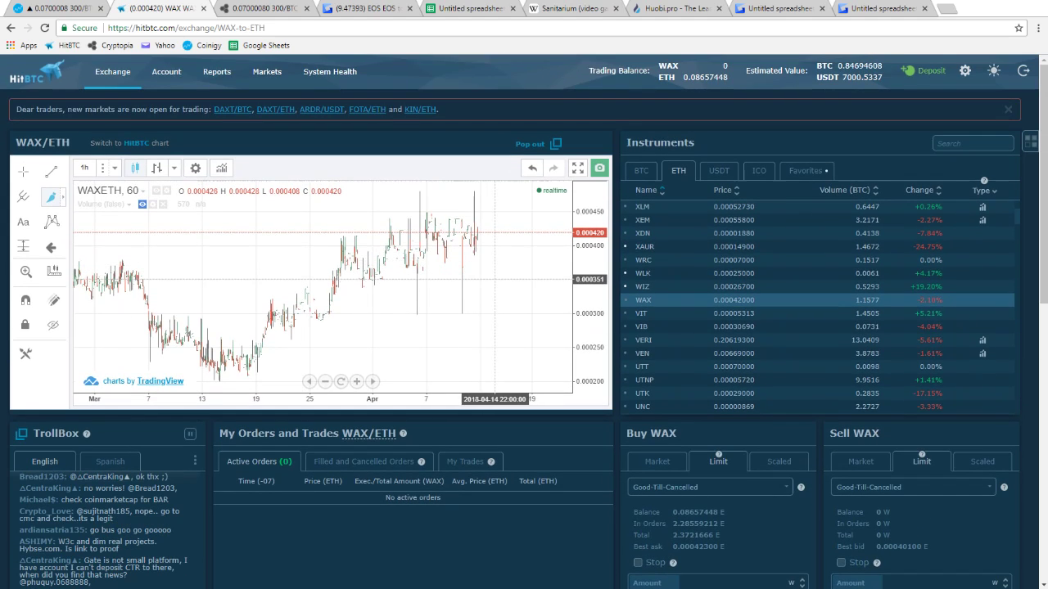
Draw brush lines on the WAX/ETH chart at about 0.00035 and 0.00044, plus a short one near 0.00039 at the latest lows
drag(488, 281, 372, 278)
mouse_move(353, 218)
mouse_down()
mouse_move(493, 220)
mouse_move(322, 219)
mouse_up()
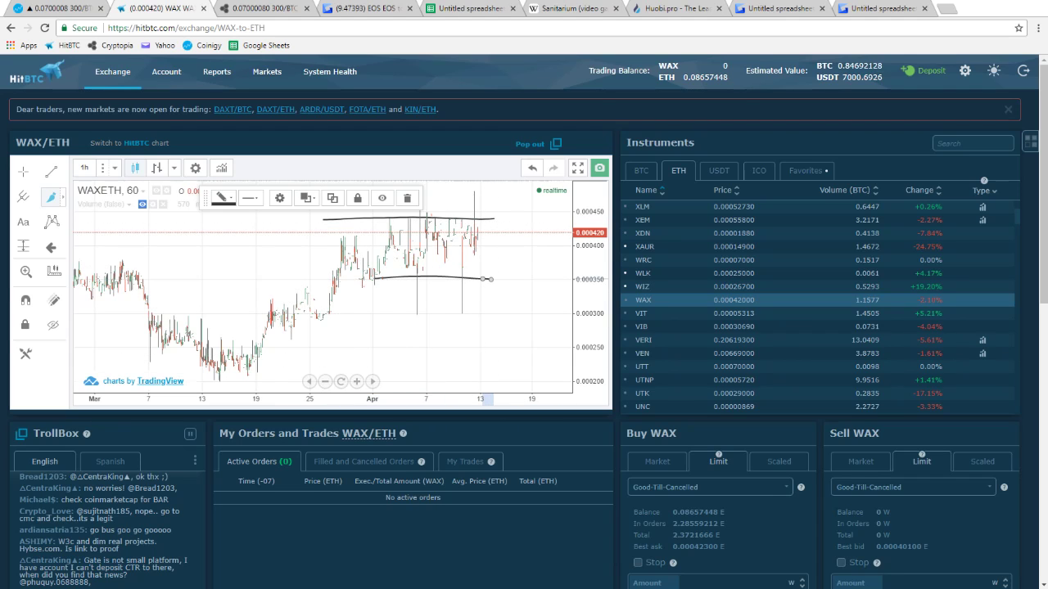
scroll(524, 327, down, 1)
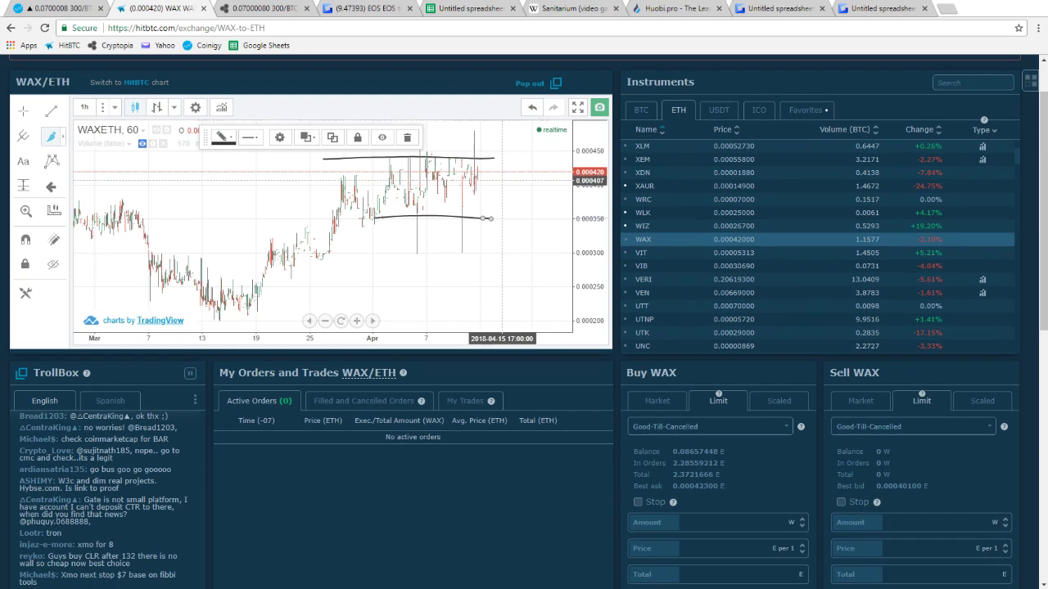
drag(462, 193, 483, 194)
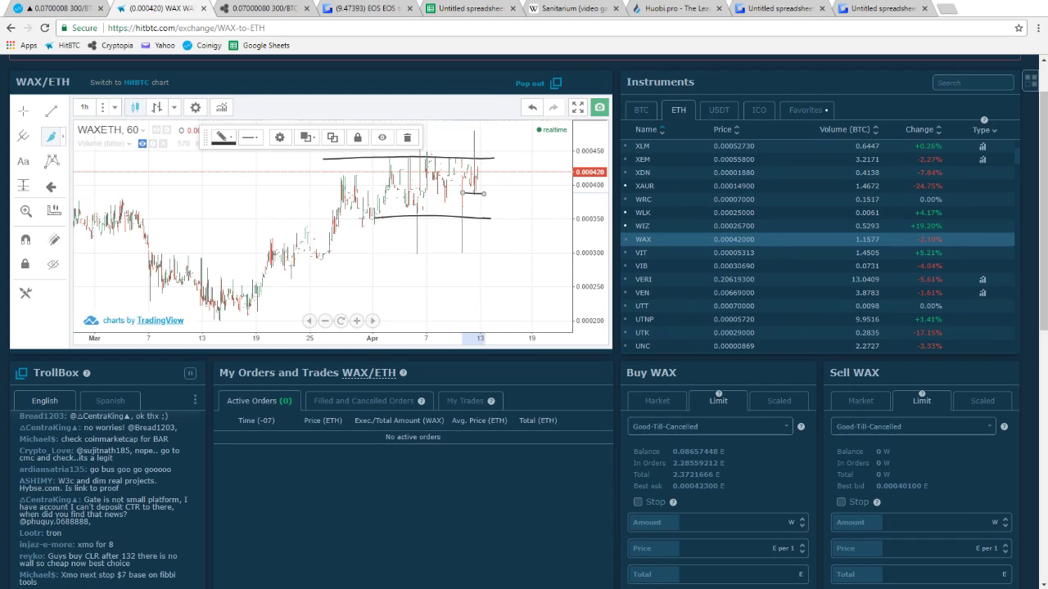
Measure the price rise from the short line at the latest lows to the upper resistance line
click(54, 211)
click(483, 193)
click(490, 159)
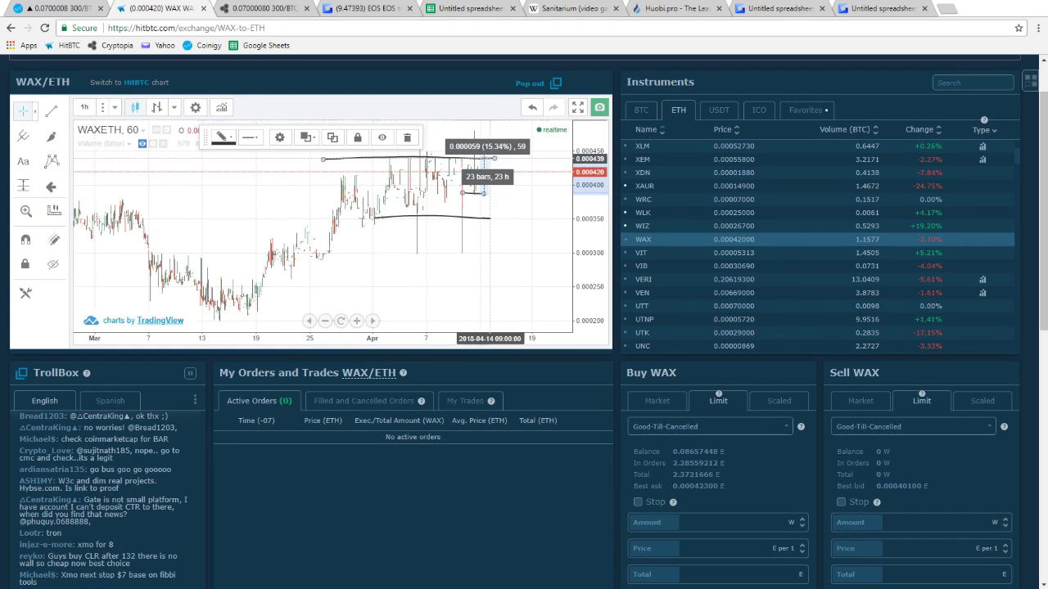
click(492, 160)
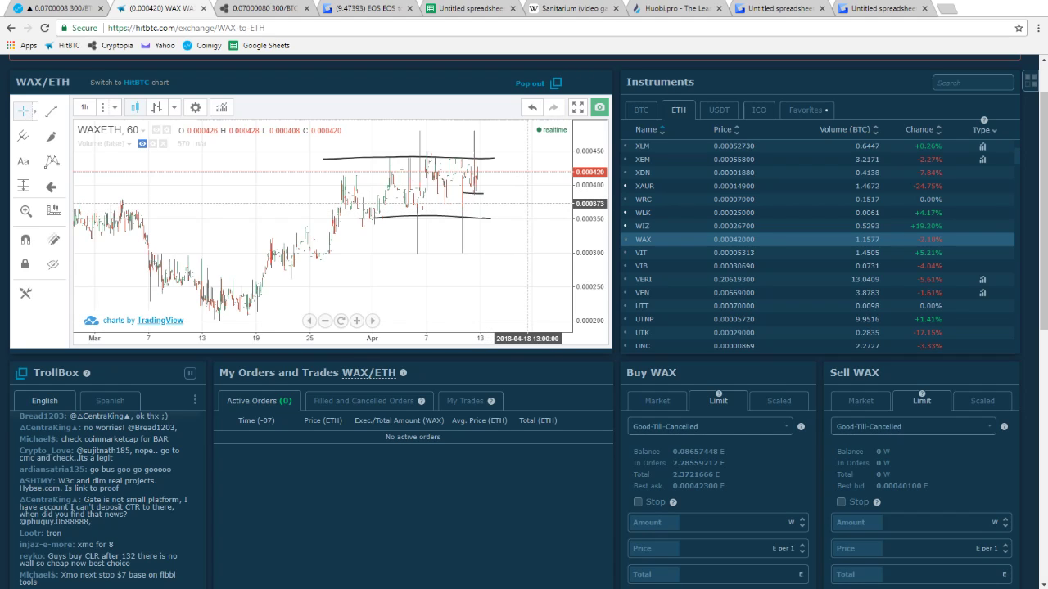
Place a WAX limit buy order at a price of 0.00035 with the total set to 0.01 ETH
scroll(555, 158, down, 1)
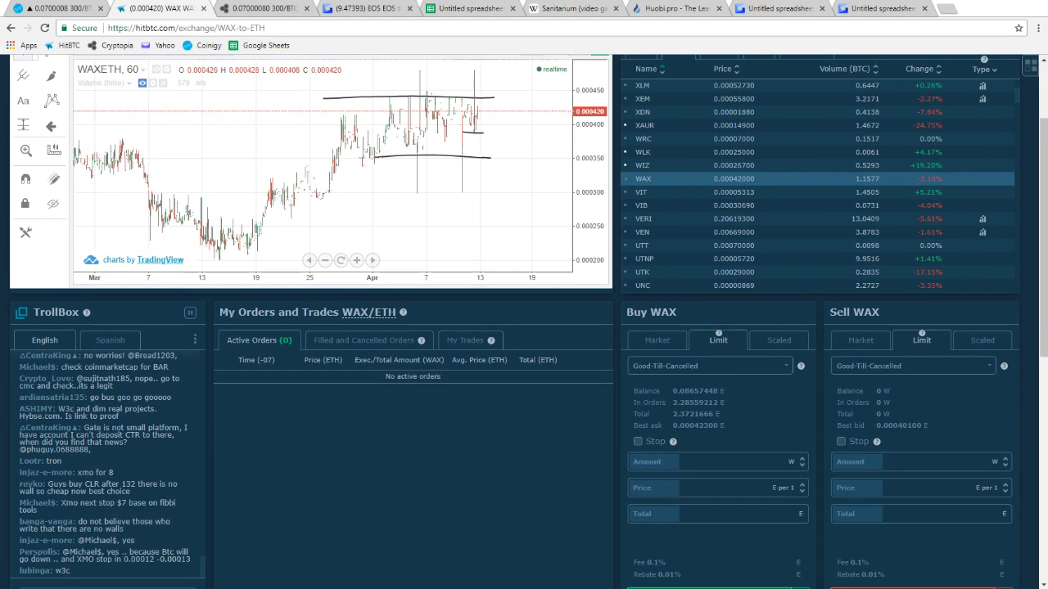
scroll(555, 158, down, 1)
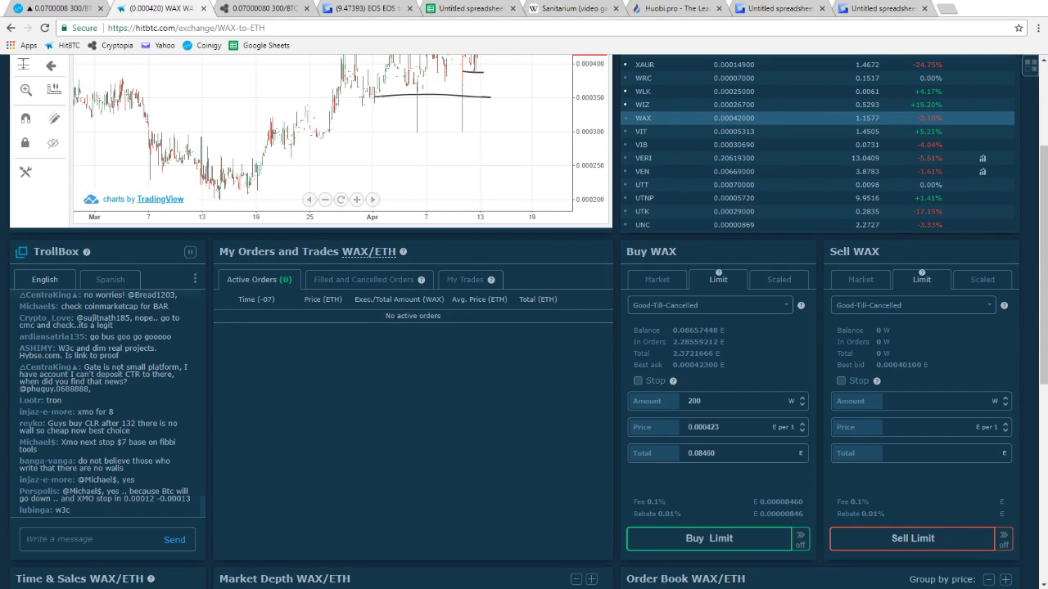
drag(720, 427, 705, 427)
text(35)
drag(717, 453, 698, 454)
text(1)
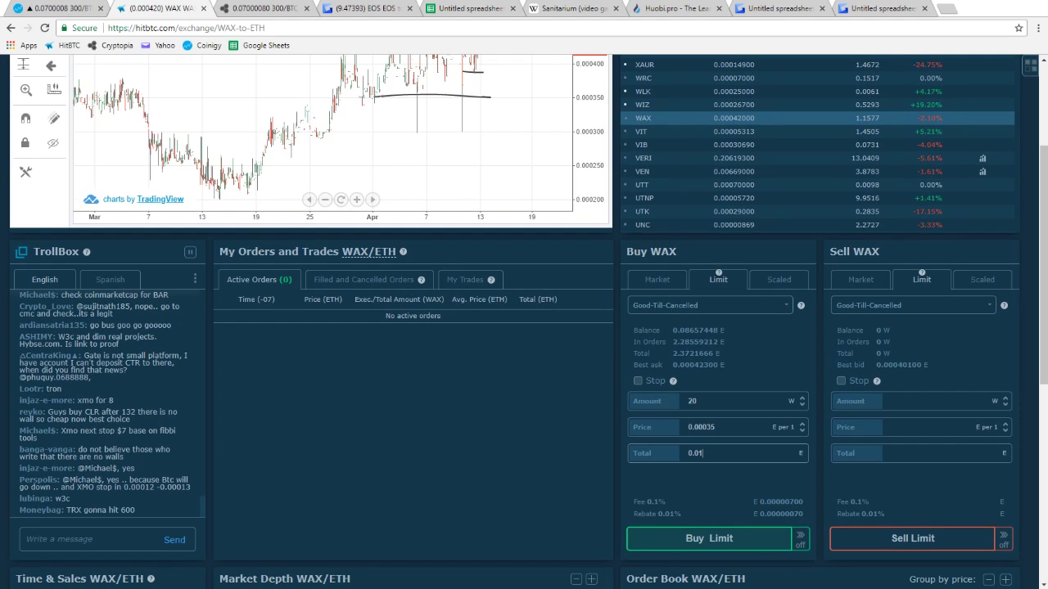
click(709, 539)
click(595, 307)
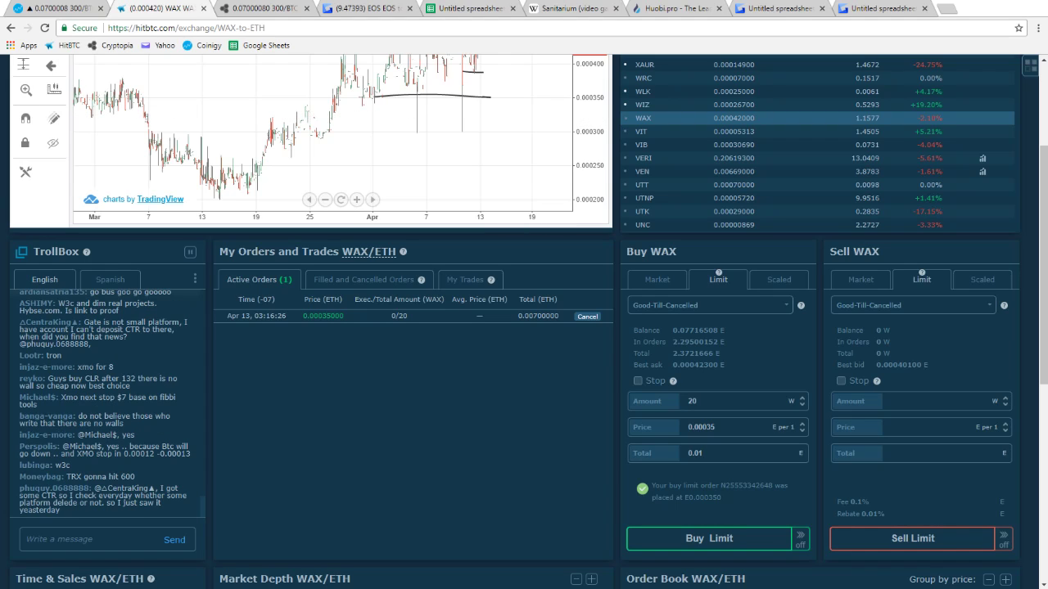
Place a second WAX limit buy order at a price of 0.000325 with the total set to 0.01 ETH
click(712, 426)
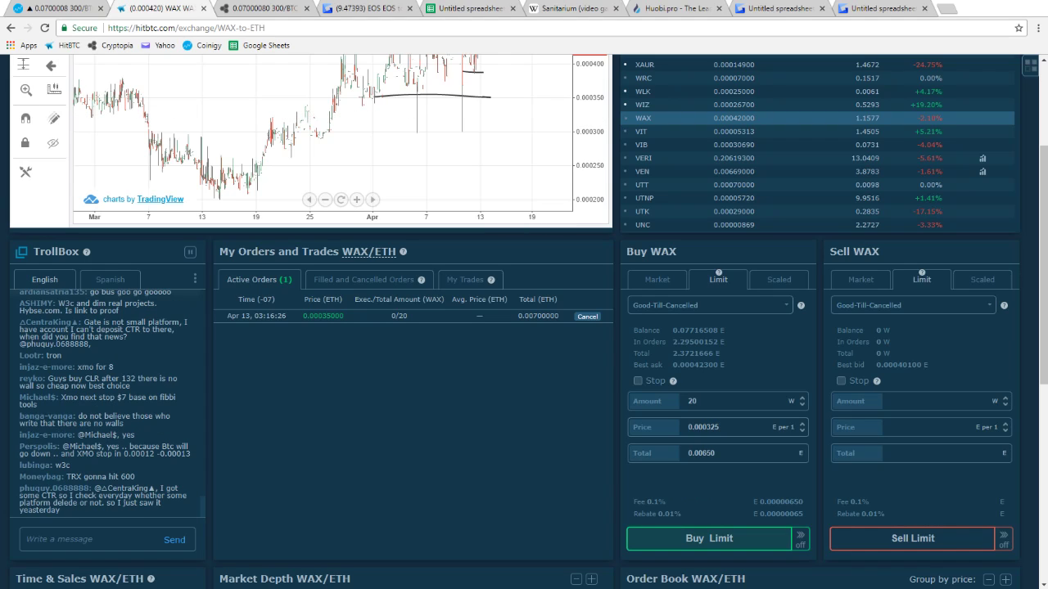
click(709, 538)
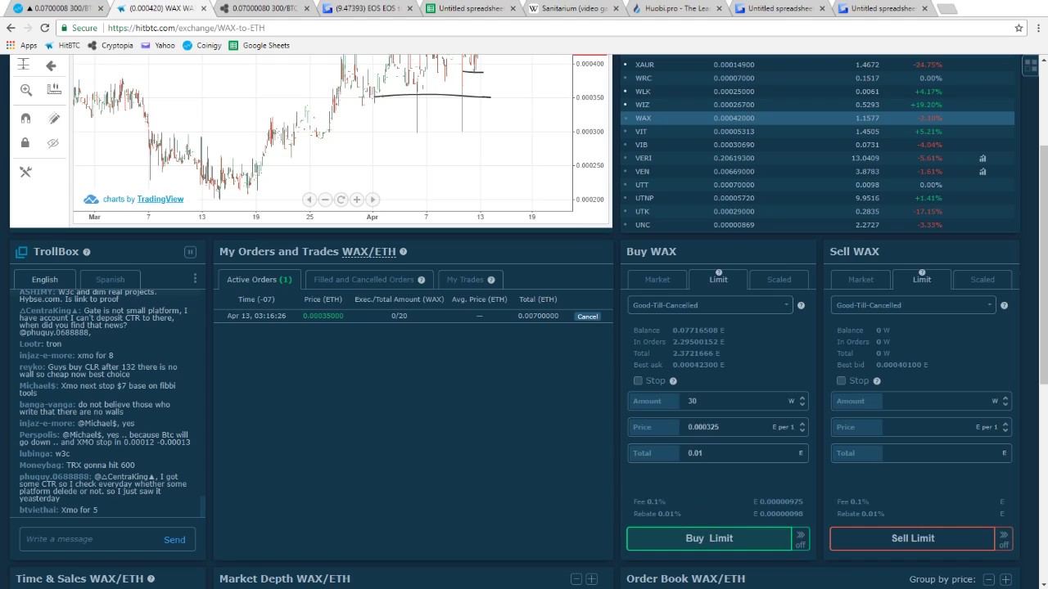
click(594, 306)
Review the ETH-paired charts of VIT, VIB, VERI, VEN, UTT and UTNP one after another
scroll(594, 306, up, 1)
scroll(524, 320, up, 1)
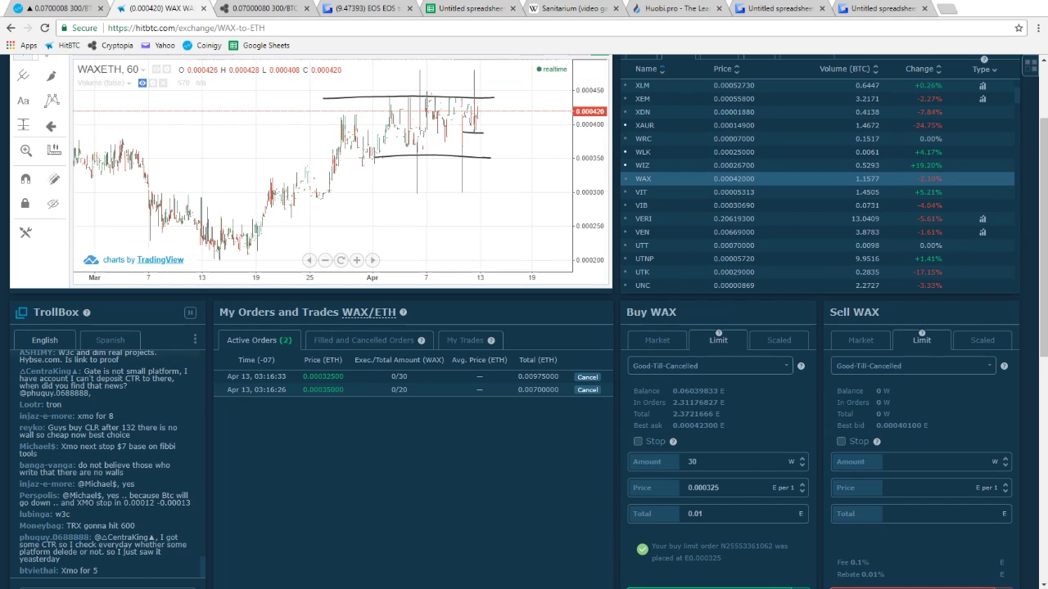
scroll(524, 319, up, 1)
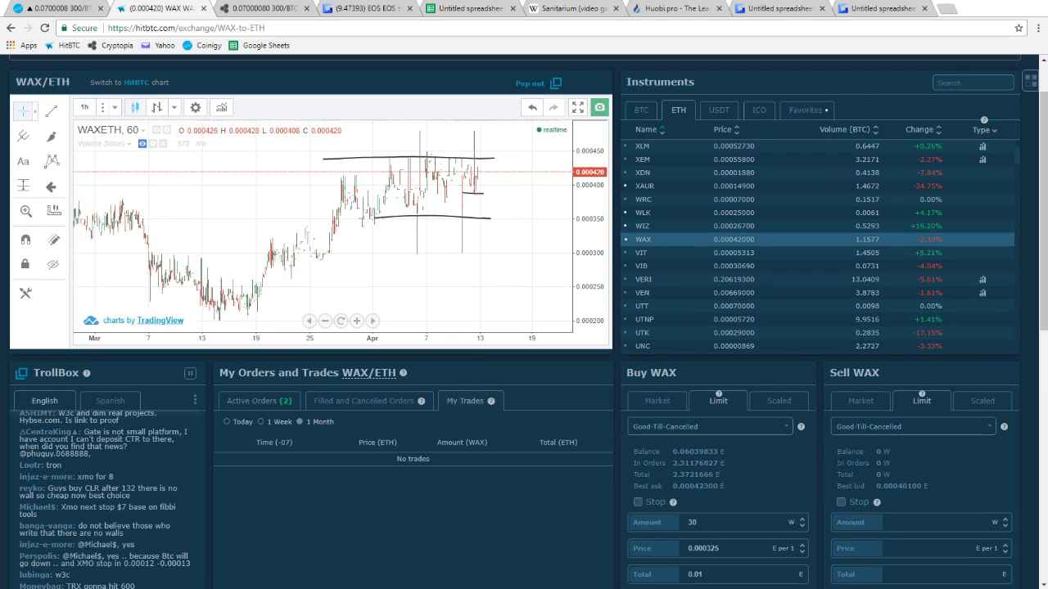
click(642, 253)
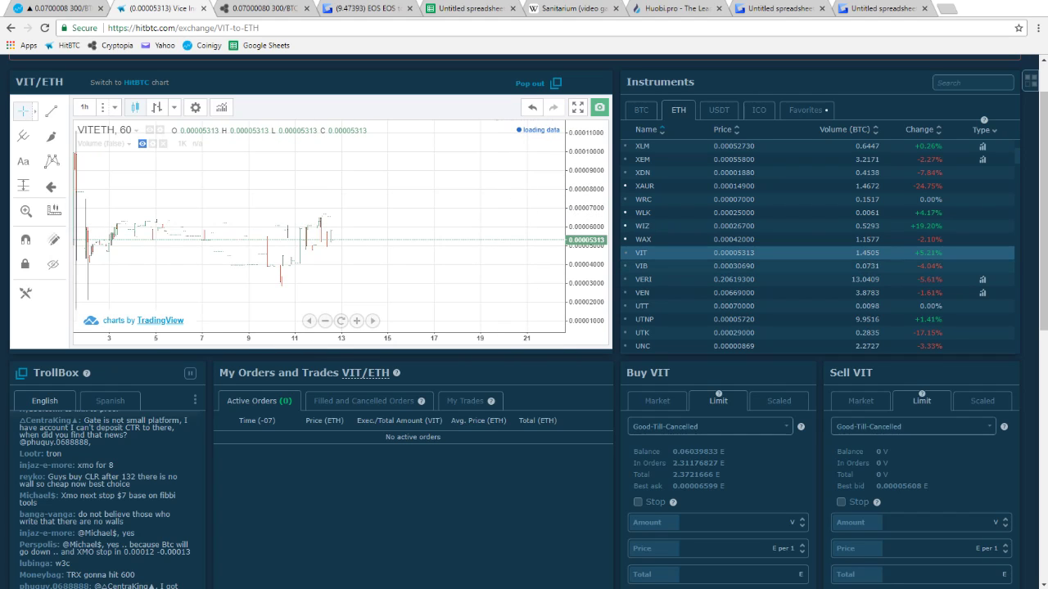
click(643, 266)
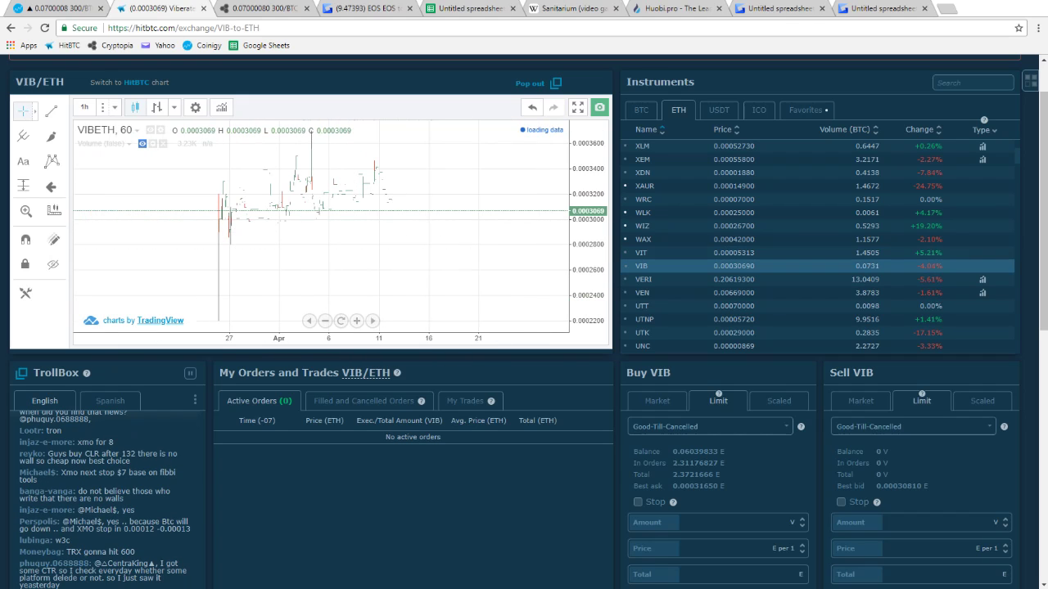
click(644, 279)
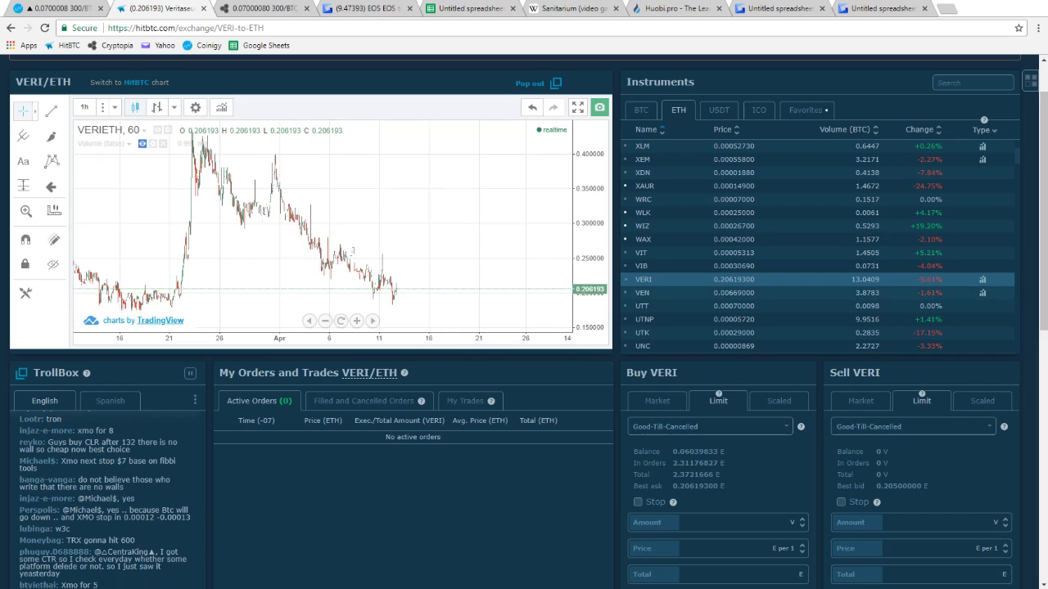
click(643, 293)
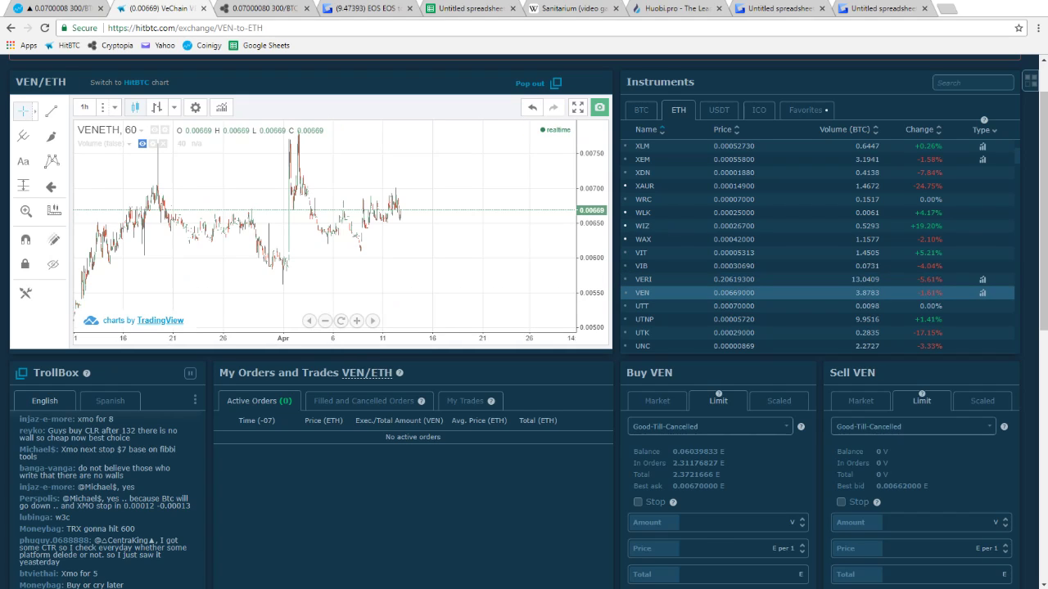
click(644, 306)
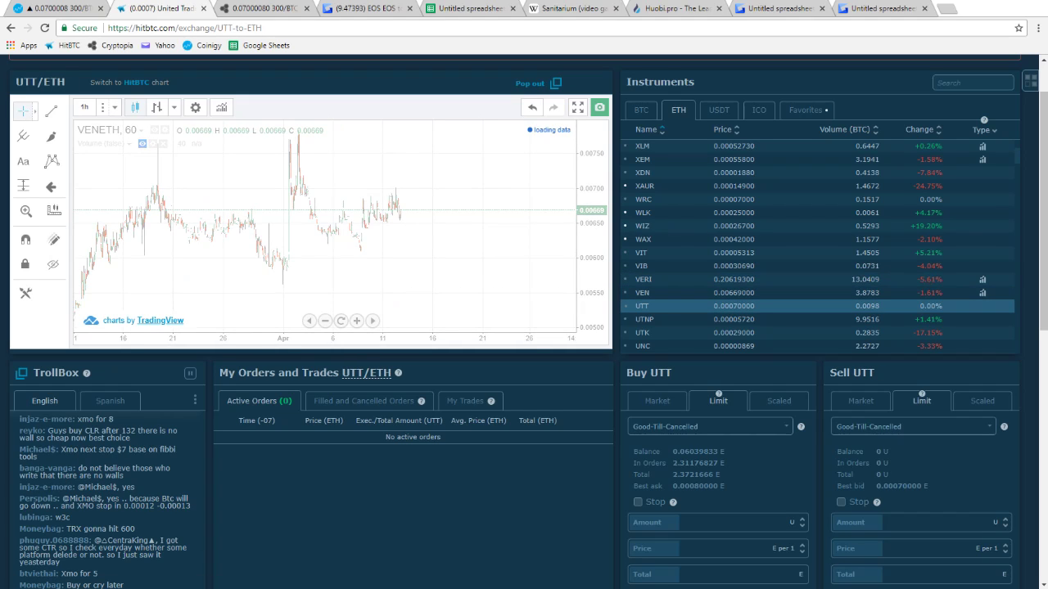
click(644, 319)
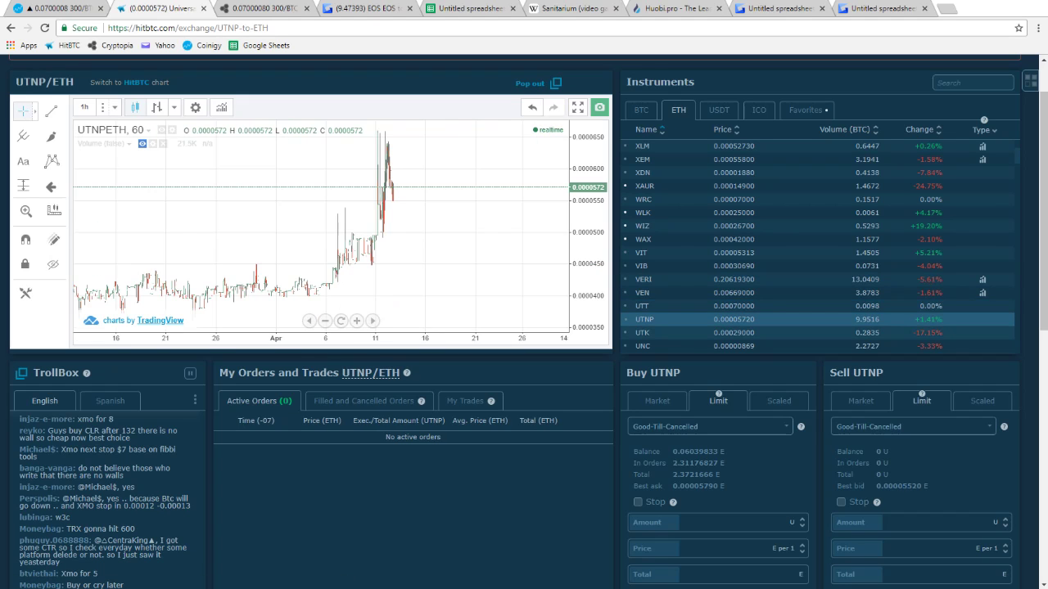
Open the UTK/ETH market and examine its price history back to February
click(644, 333)
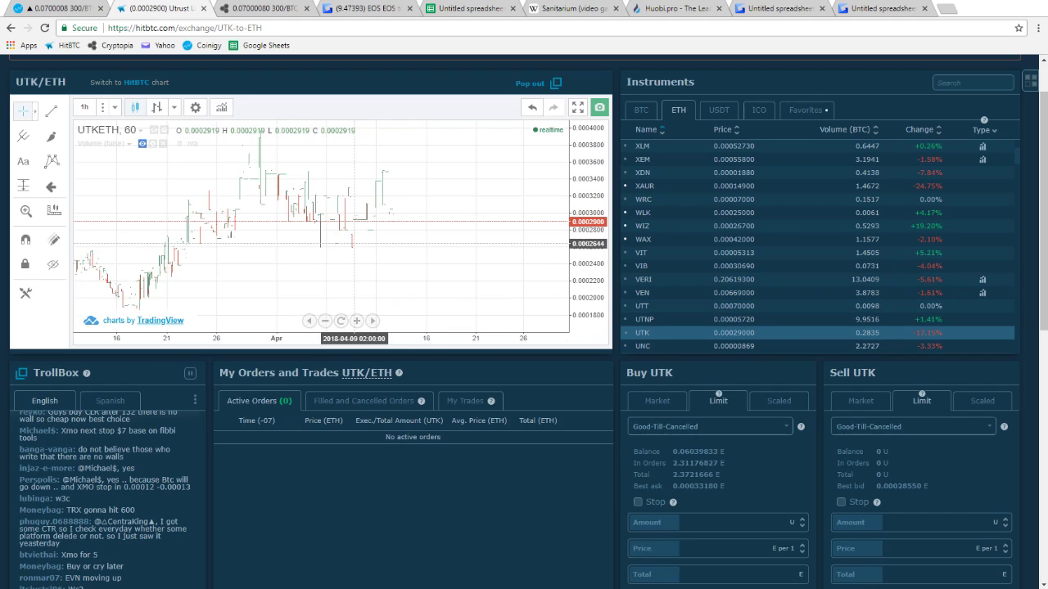
drag(361, 265, 424, 265)
scroll(424, 266, down, 3)
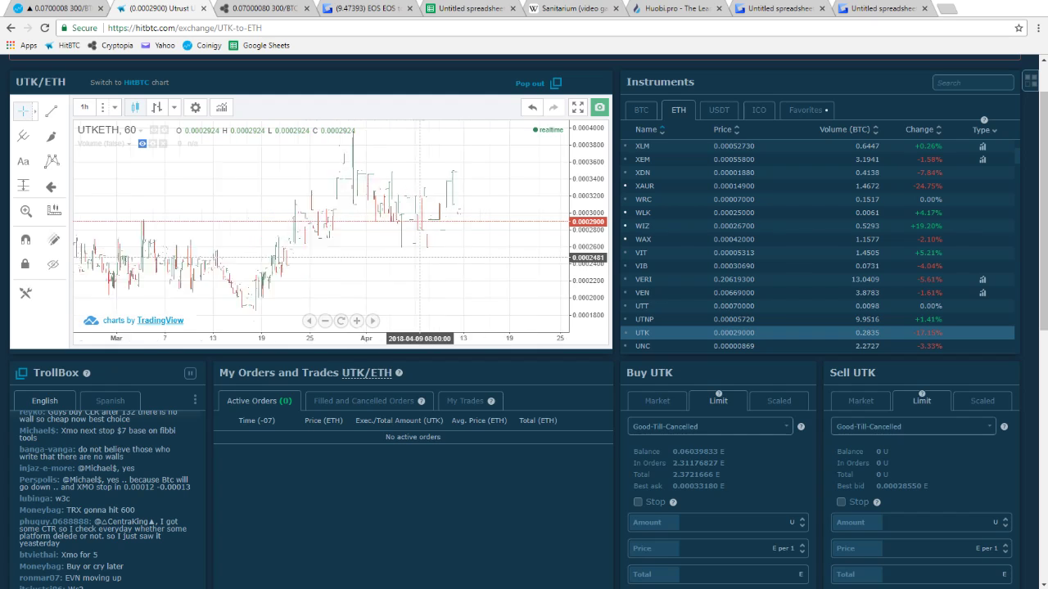
scroll(471, 269, down, 3)
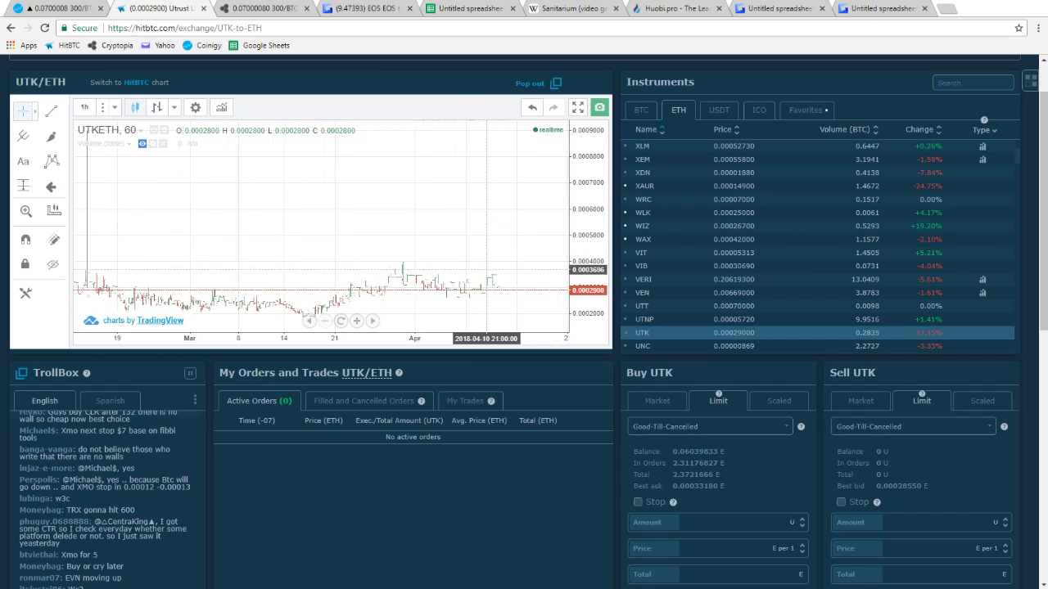
scroll(492, 241, up, 3)
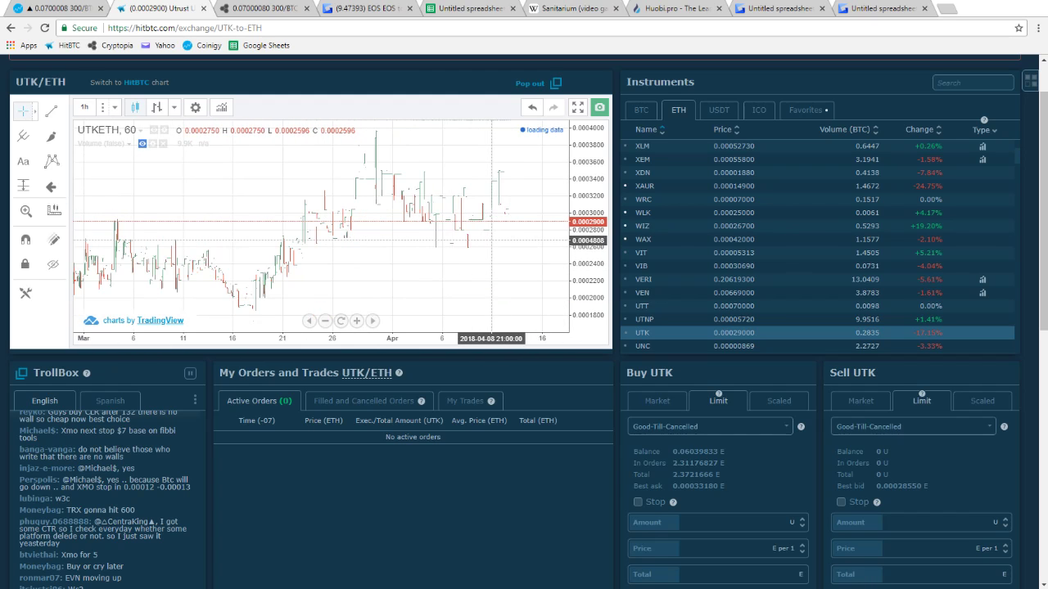
Draw brush lines on the UTK/ETH chart for support at about 0.00027 and resistance at about 0.00033
click(51, 136)
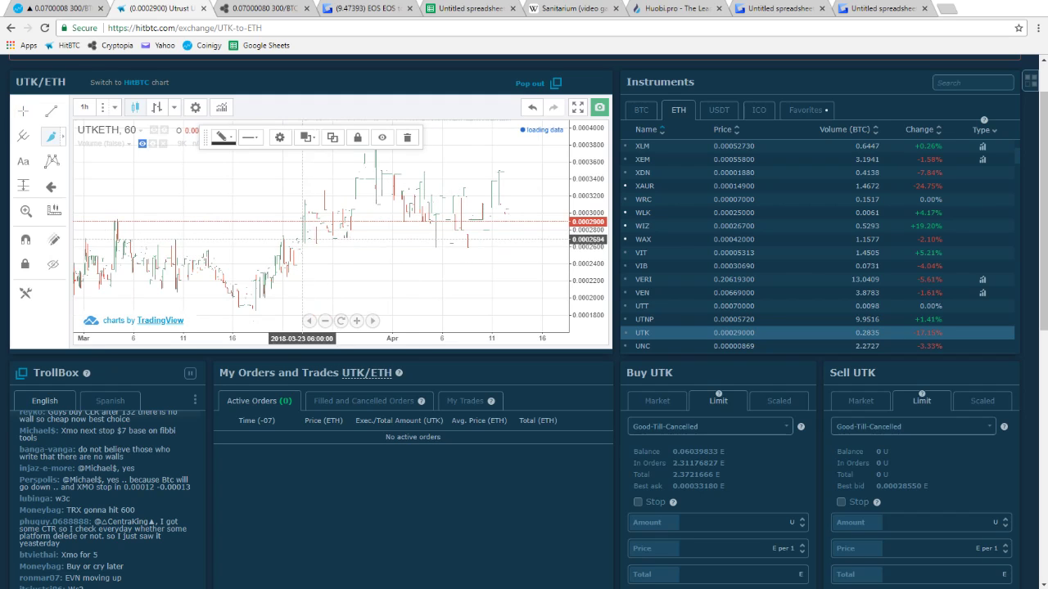
drag(304, 239, 508, 236)
drag(519, 185, 271, 187)
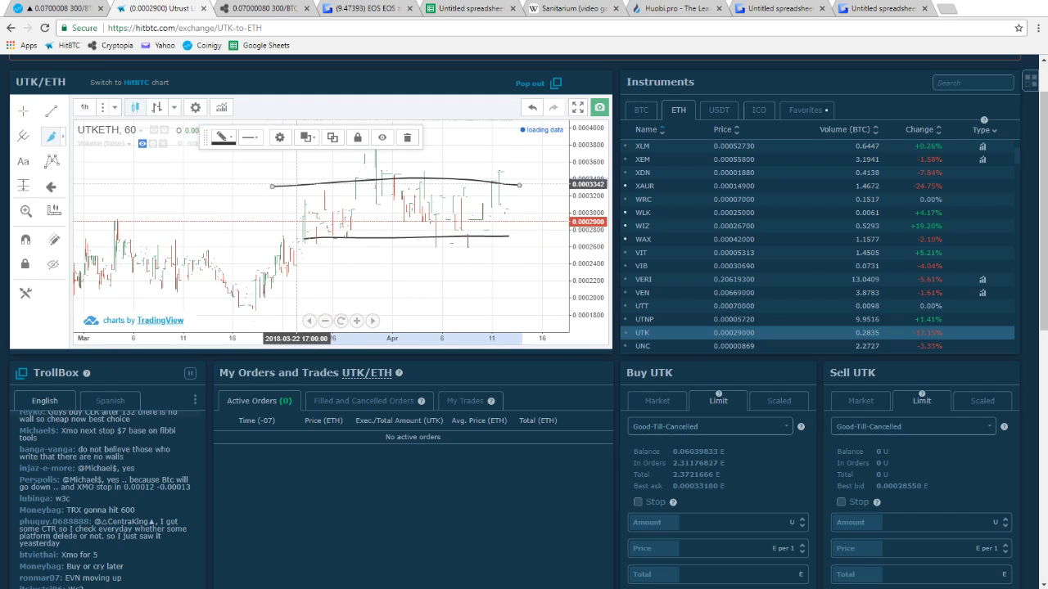
click(23, 111)
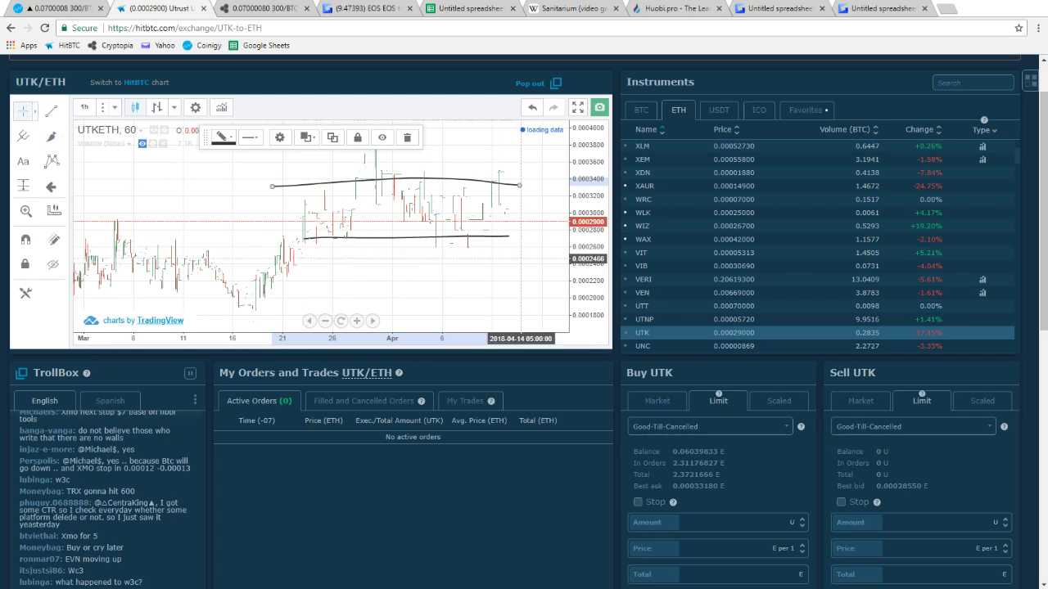
Try to set up a UTK limit buy order at 0.000265 with a total of 0.01 ETH, checking the order book's bids
scroll(560, 181, down, 1)
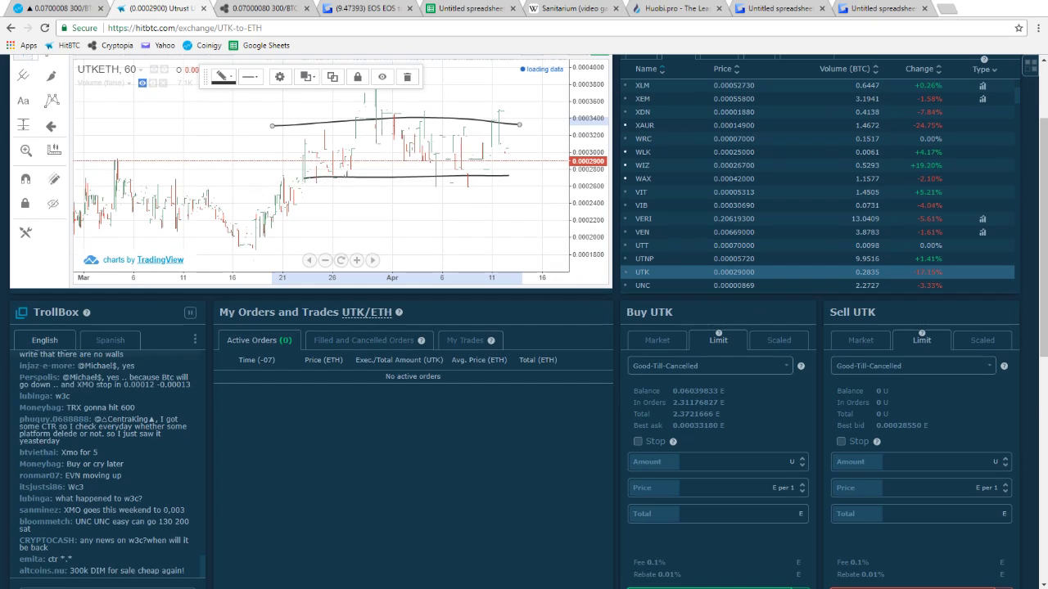
scroll(548, 180, down, 2)
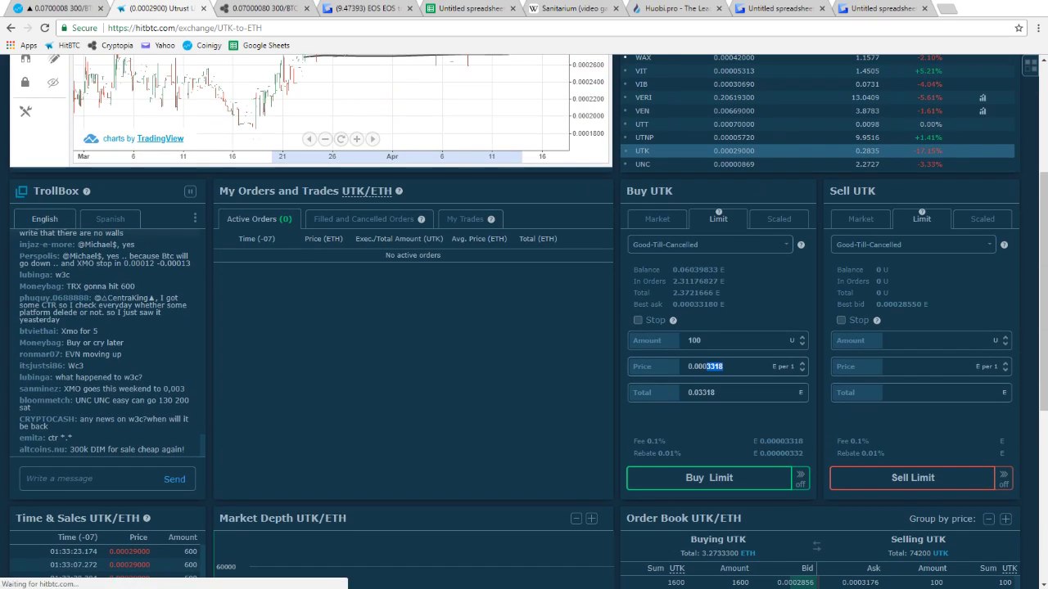
scroll(524, 328, down, 3)
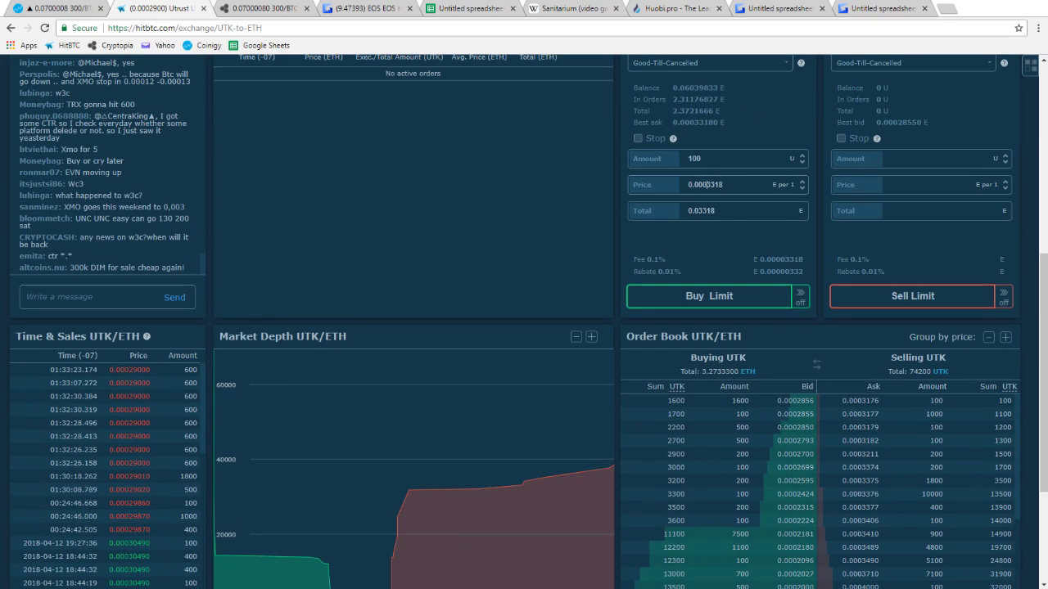
text(5)
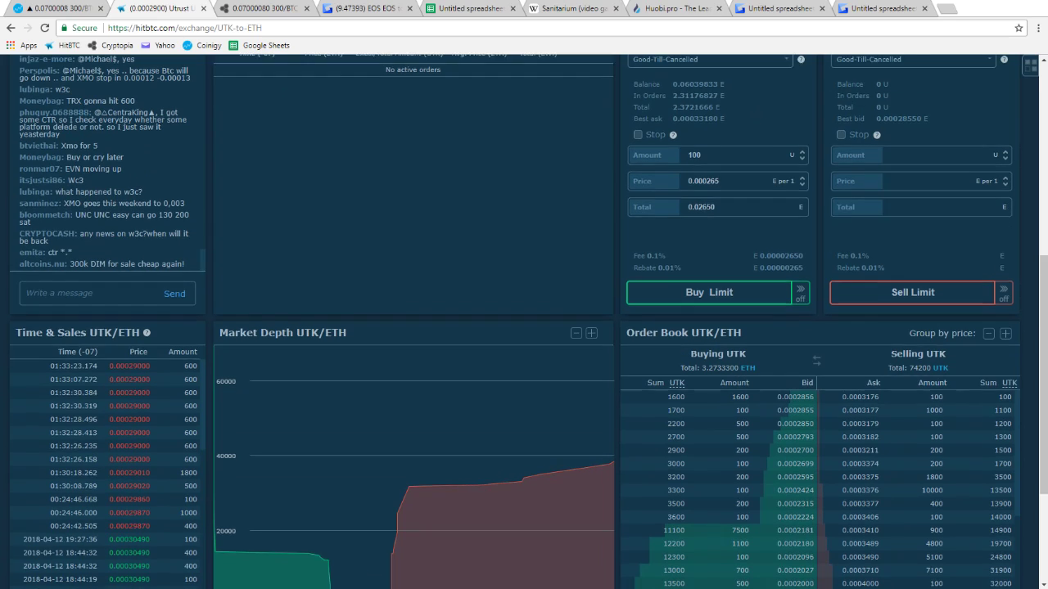
scroll(524, 327, down, 2)
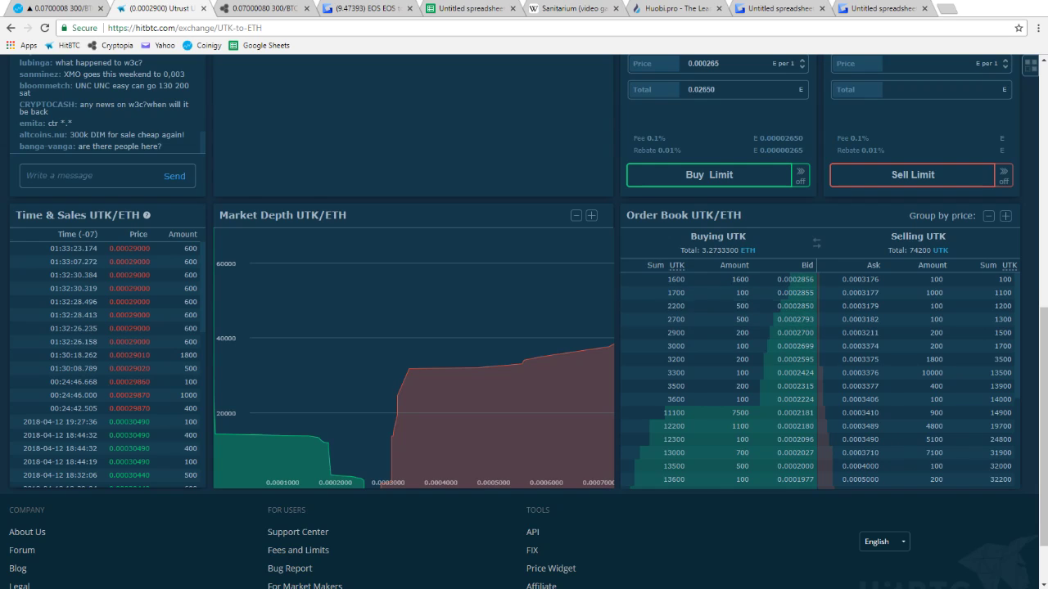
scroll(523, 328, up, 4)
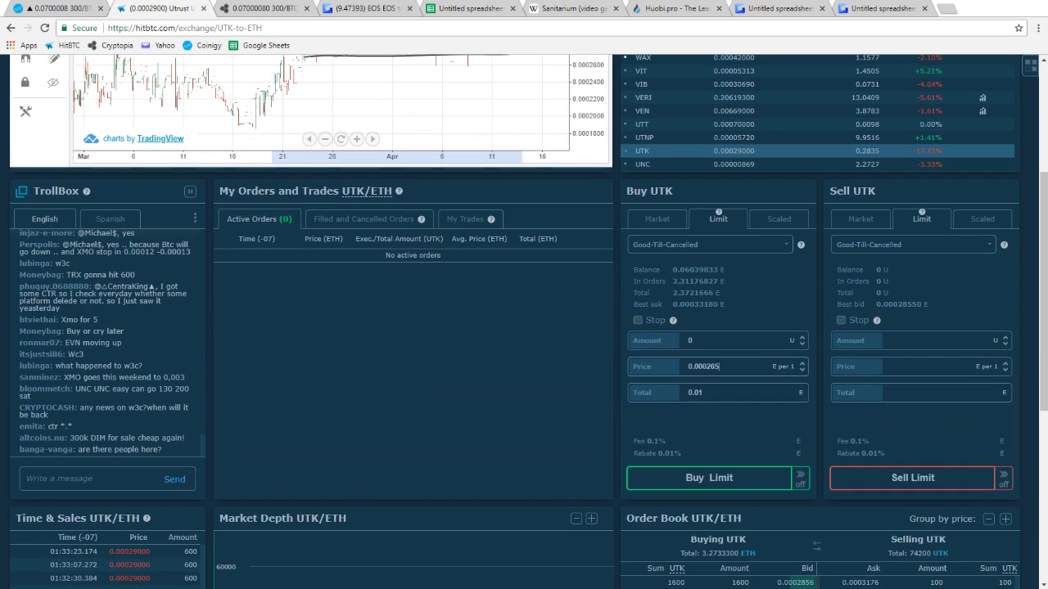
click(700, 340)
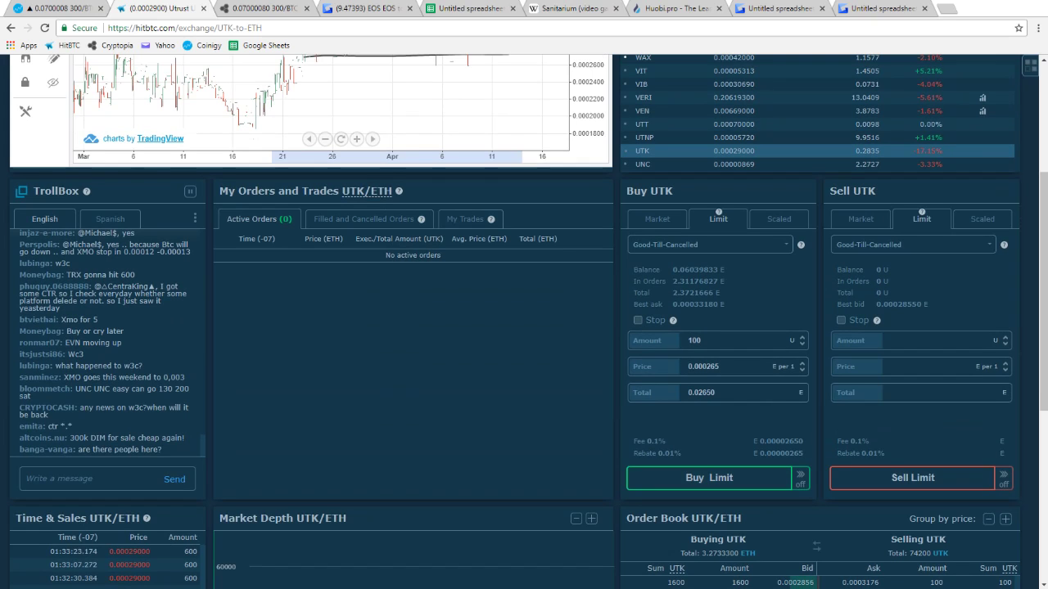
Open the UNC/ETH market and measure the price rise from about 0.000007 to about 0.0000135 beside the latest candles
scroll(524, 328, up, 2)
scroll(736, 185, down, 2)
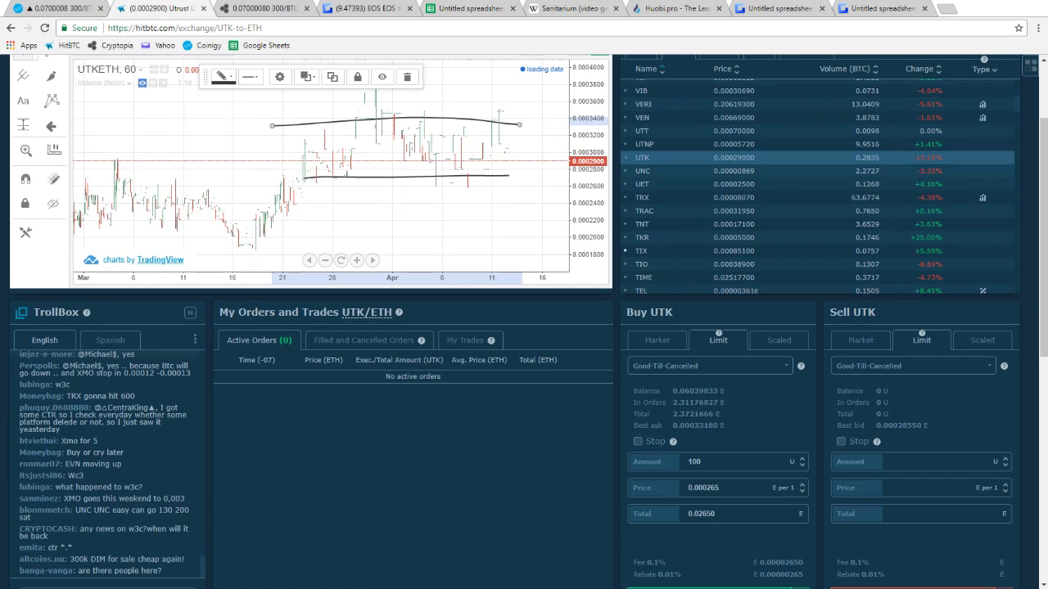
click(737, 164)
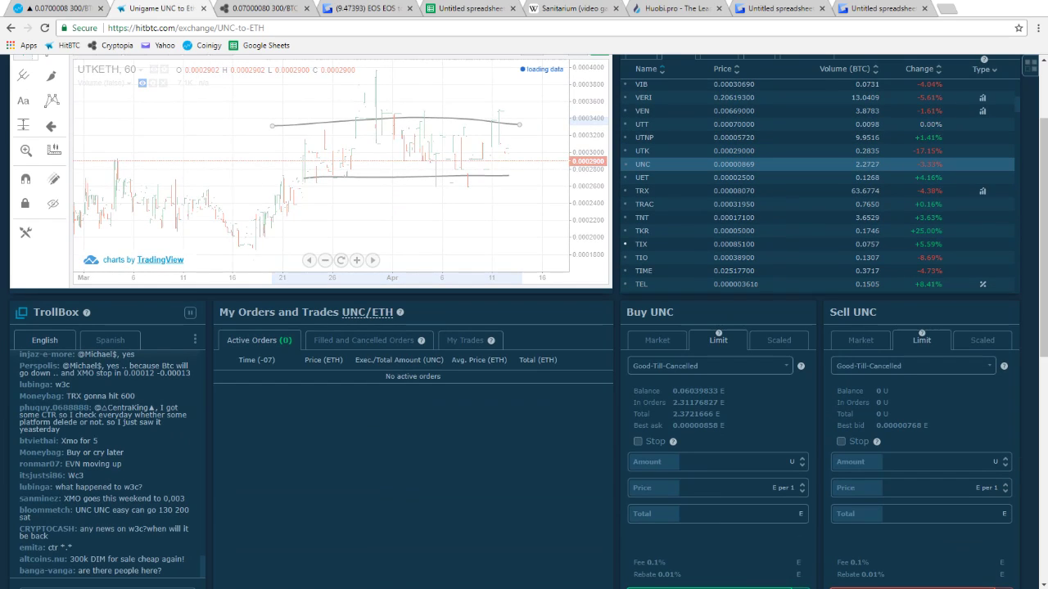
scroll(524, 200, up, 14)
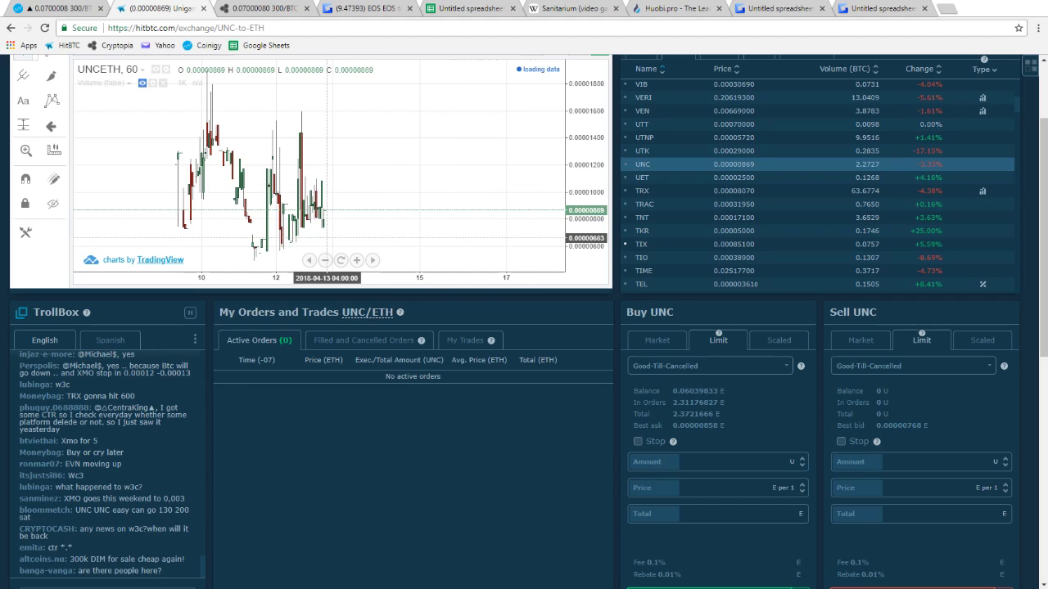
shift+click(330, 233)
click(343, 144)
click(438, 131)
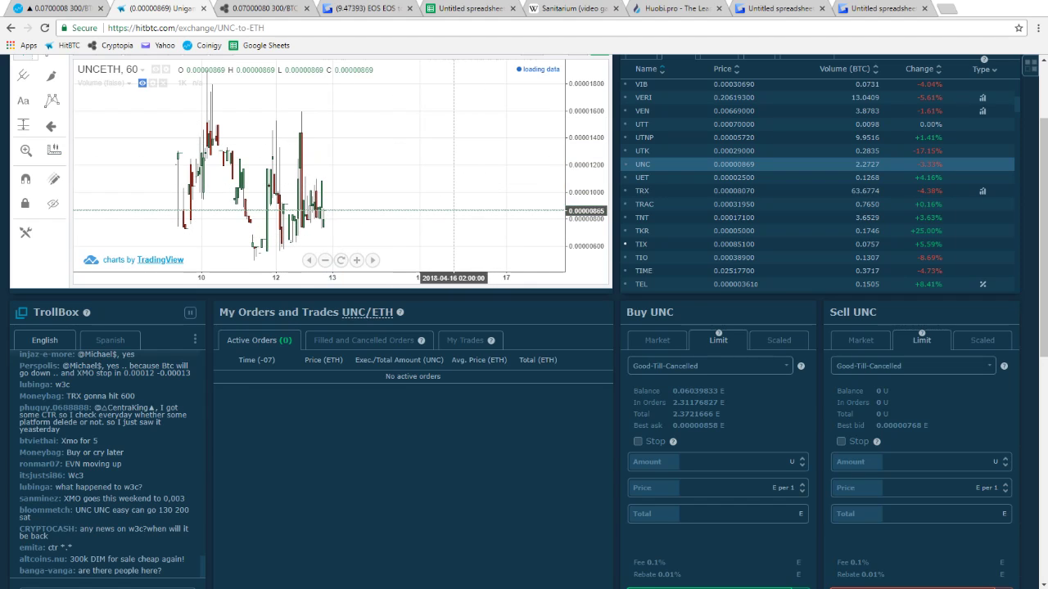
Measure the smaller UNC price rise from about 0.0000067 to about 0.0000098 at the latest candles
scroll(487, 208, up, 1)
shift+click(303, 236)
click(316, 194)
click(361, 211)
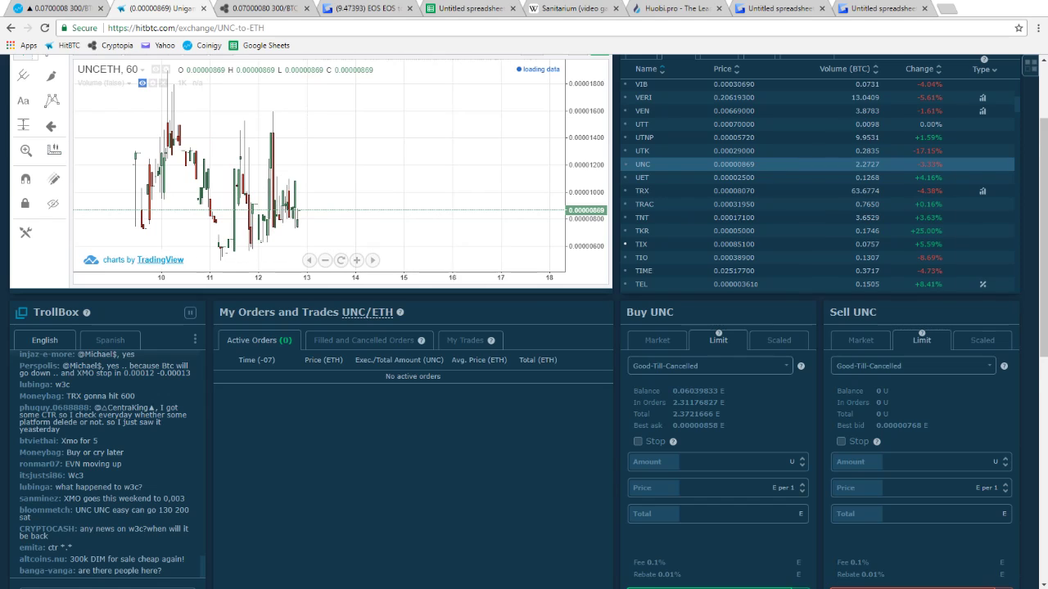
Place a good-till-cancelled limit buy order for 1000 UNC at 0.0000075 ETH, correcting the total to 0.00750 ETH
scroll(524, 327, down, 1)
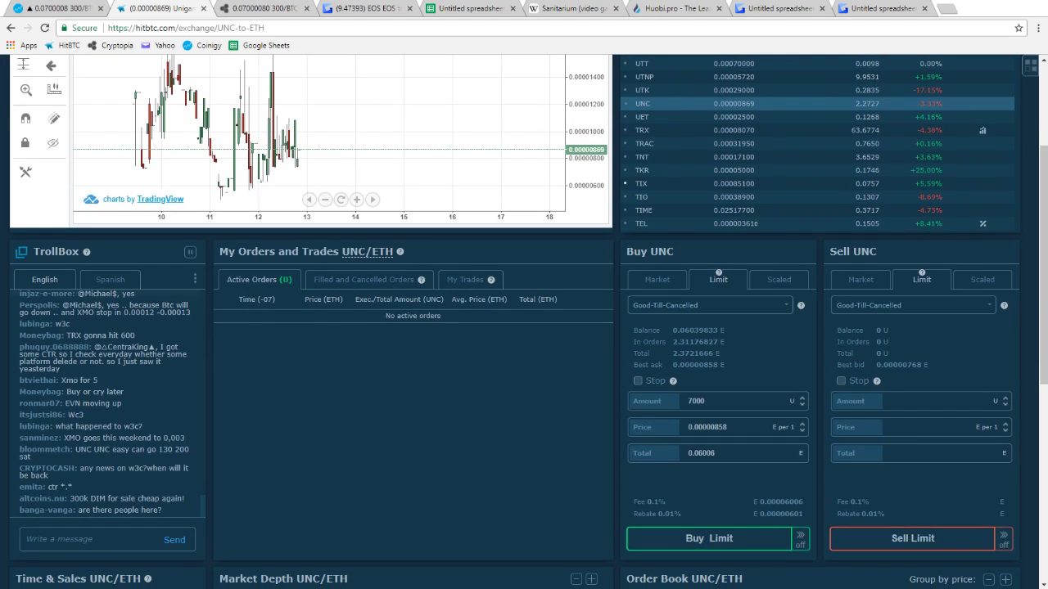
drag(728, 427, 713, 428)
text(7)
click(709, 539)
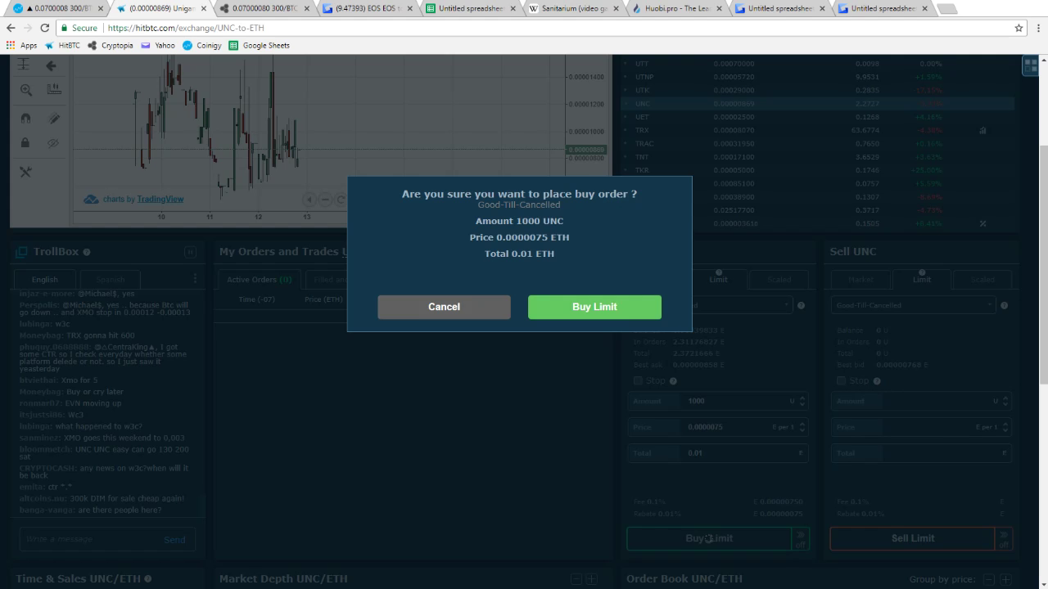
click(444, 307)
click(708, 538)
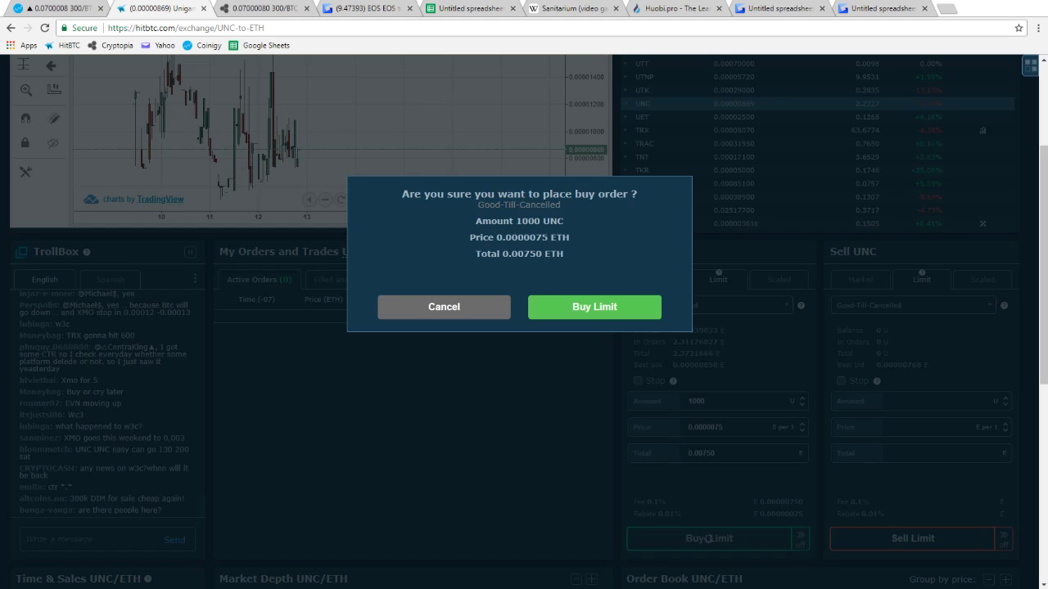
click(594, 307)
Place a second limit buy order for 2000 UNC at 0.0000065 ETH, with a total of 0.01300 ETH
drag(726, 427, 714, 427)
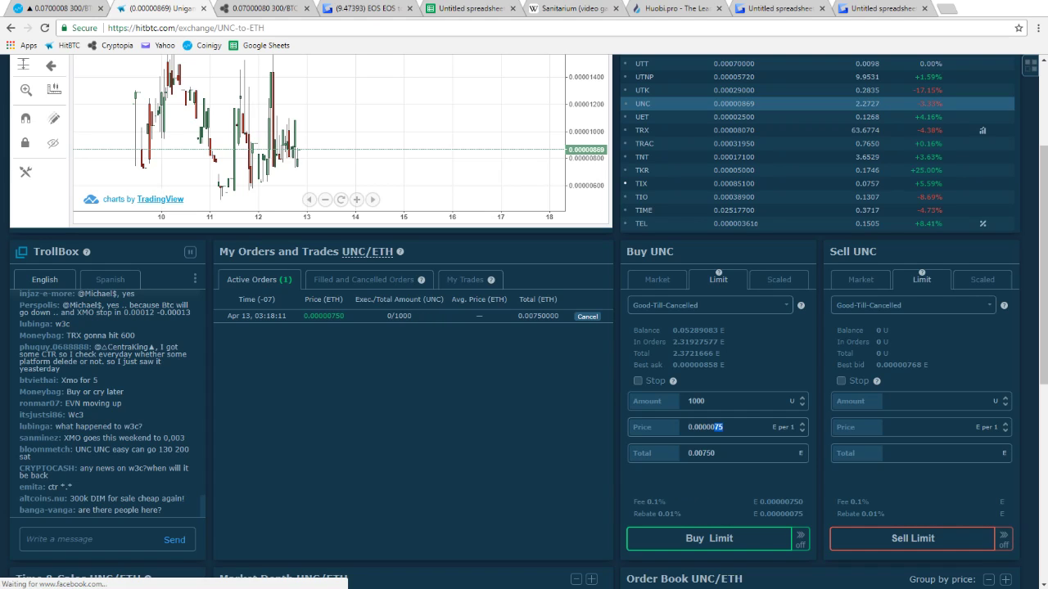
text(65)
key(Tab)
text(0.001)
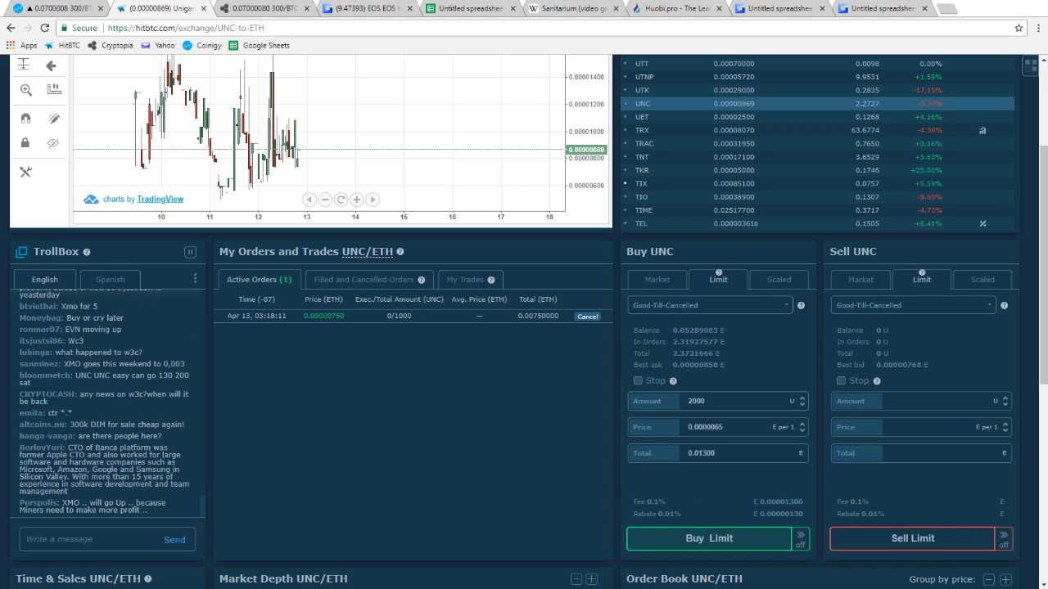
click(709, 539)
click(595, 307)
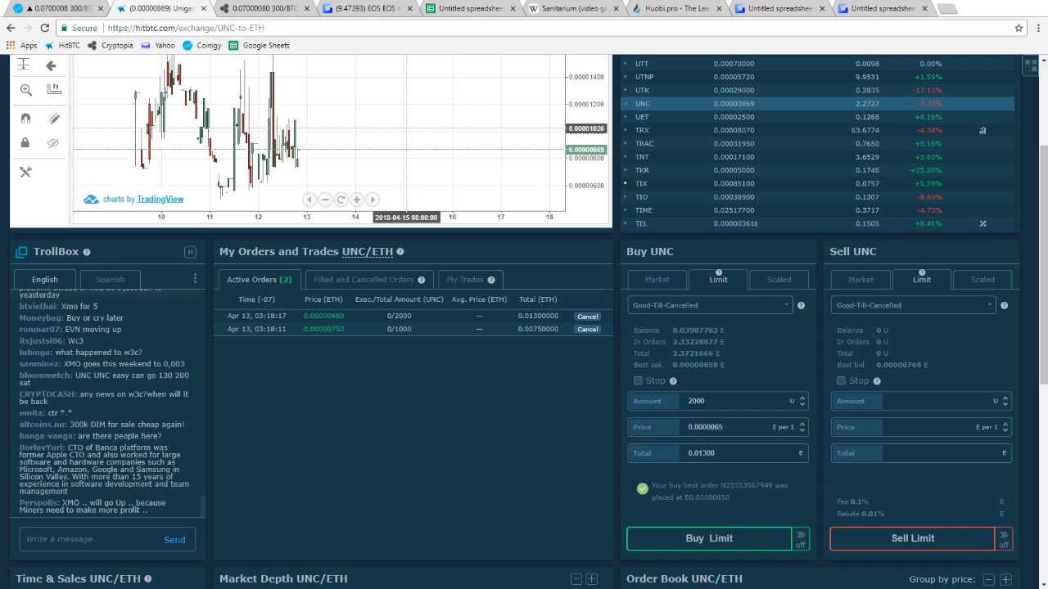
Brush support lines on the UNC/ETH chart at about 0.0000071 and 0.0000061, and circle the recent highs near 0.00001
scroll(524, 319, up, 2)
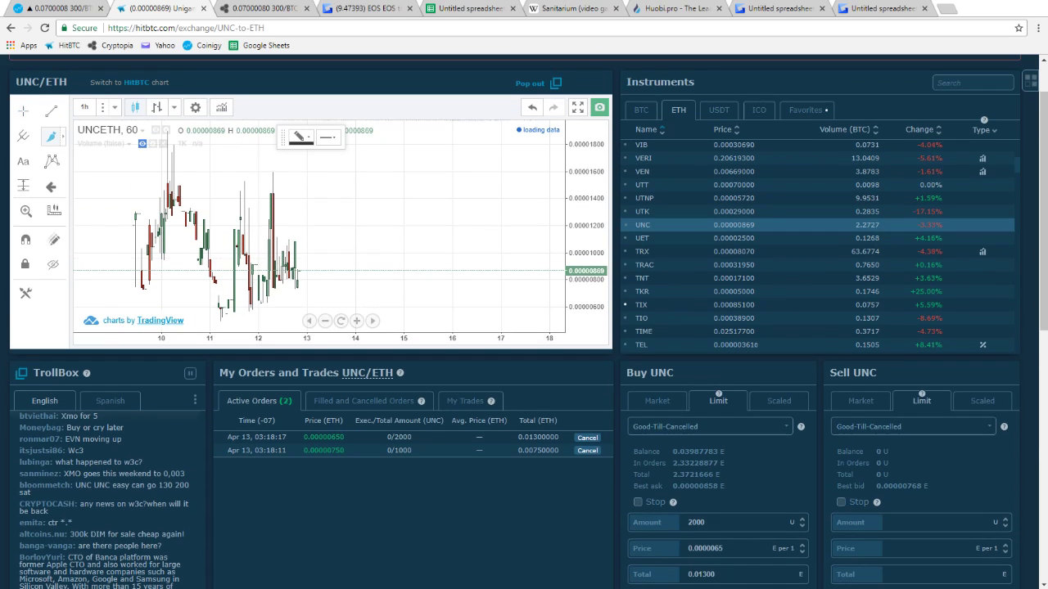
drag(305, 290, 247, 306)
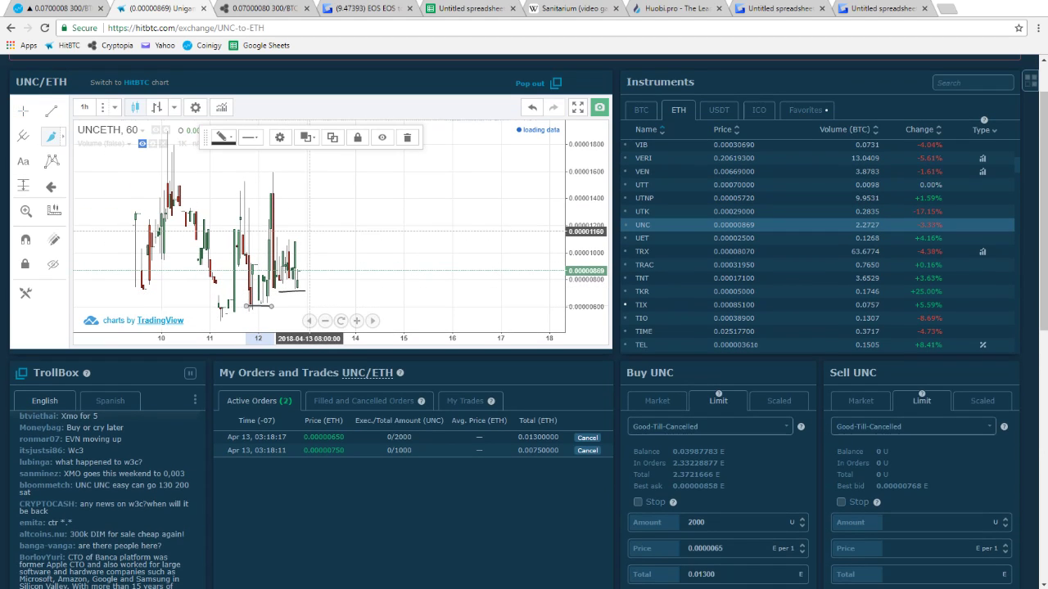
drag(305, 247, 306, 248)
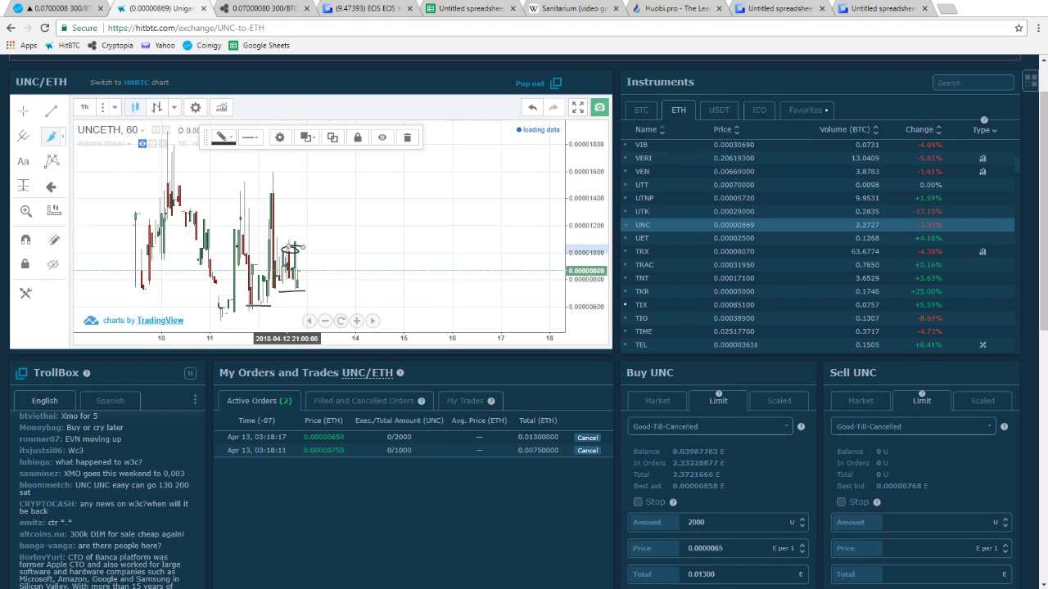
Look over the price charts of the UET/ETH and TRX/ETH markets
scroll(295, 248, down, 3)
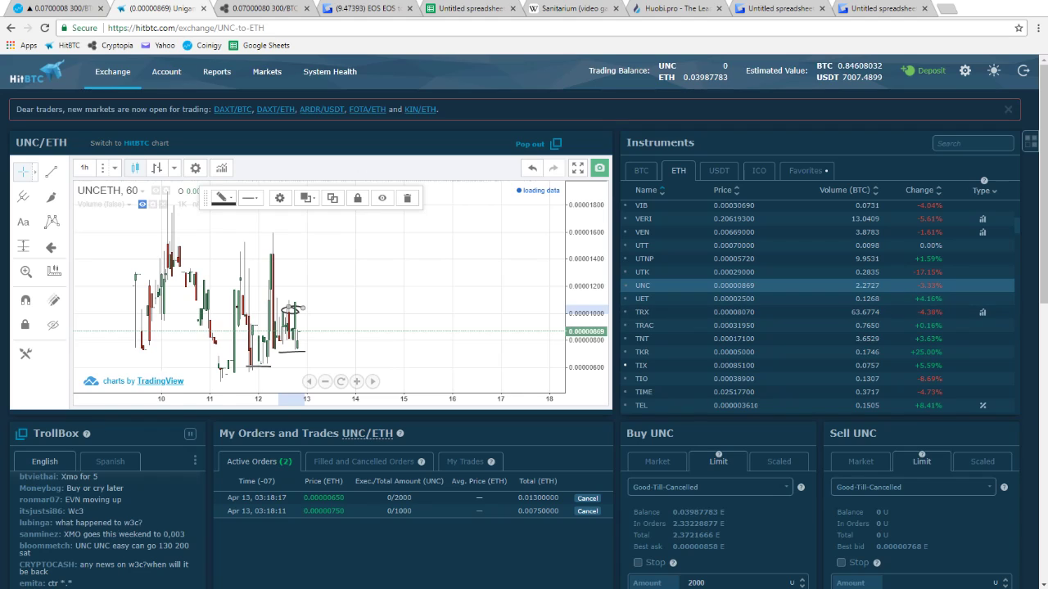
click(643, 299)
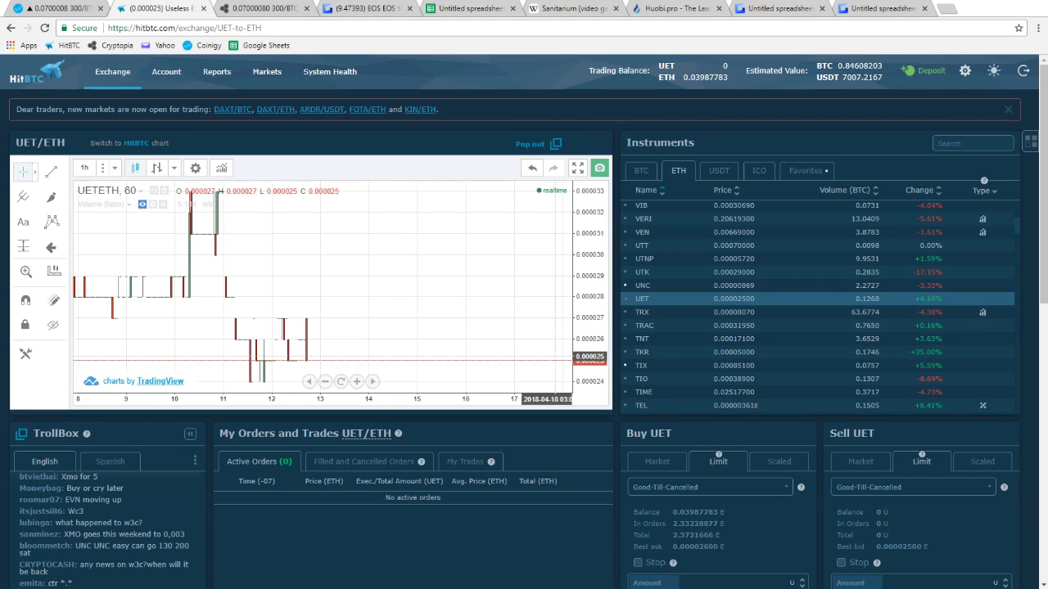
click(642, 313)
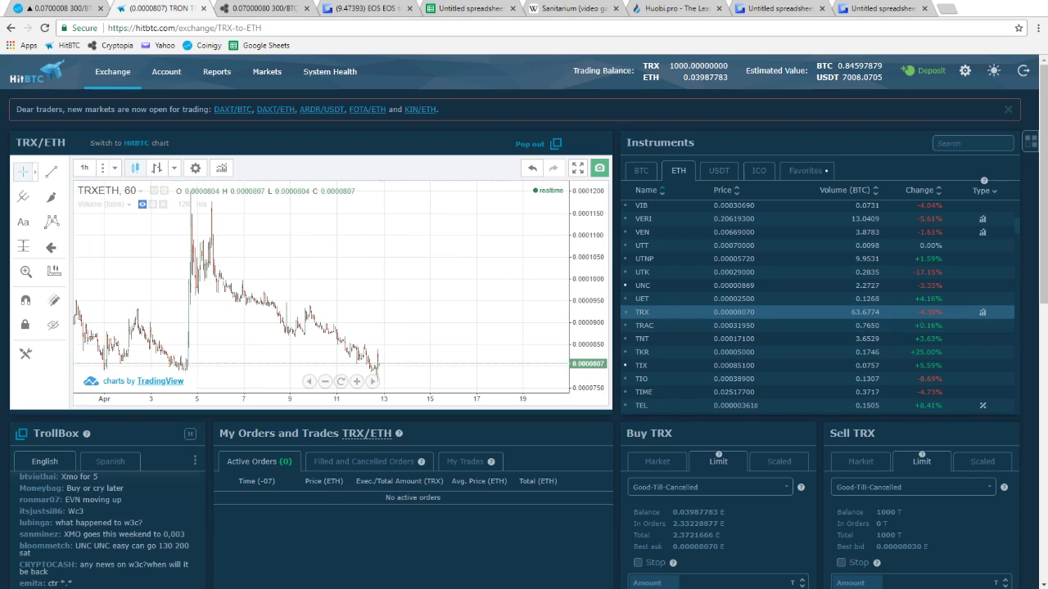
Open the TRAC/ETH market and brush lines for resistance at about 0.00032 and support at about 0.000285 and 0.000272
click(645, 325)
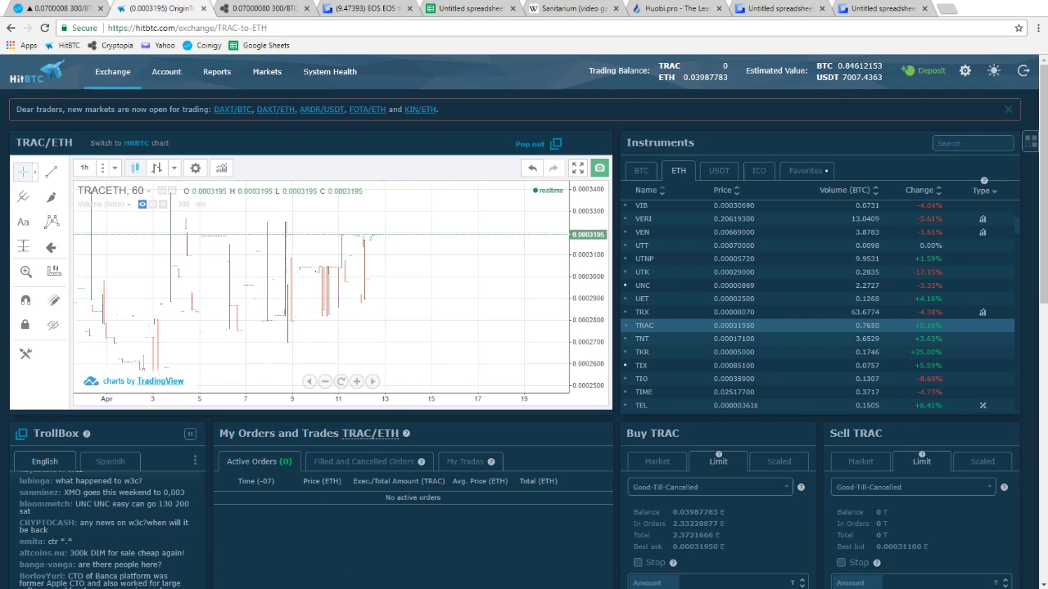
scroll(386, 277, down, 5)
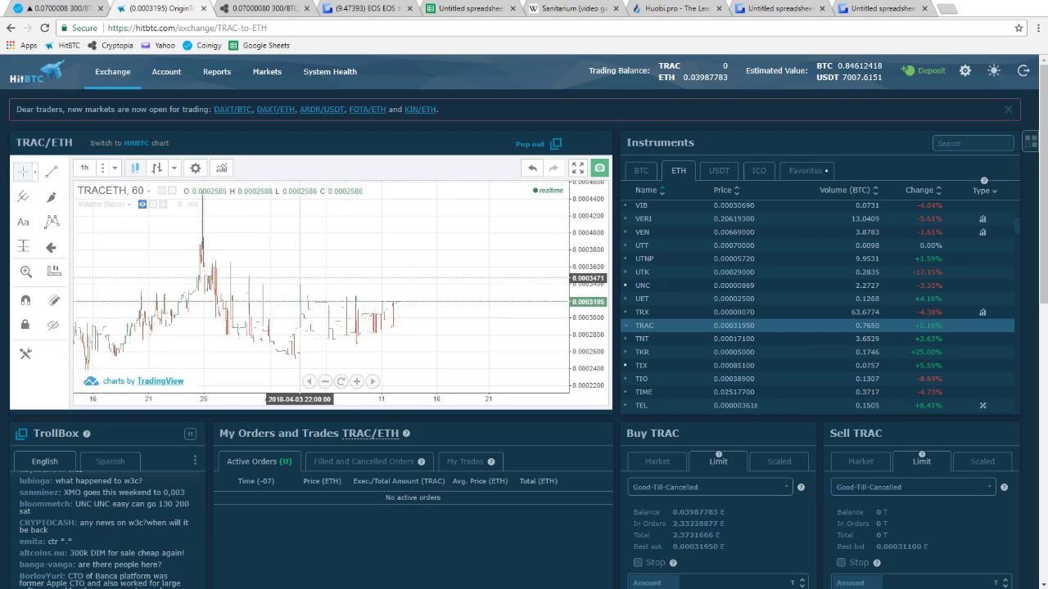
click(50, 196)
drag(497, 331, 359, 329)
drag(490, 300, 277, 294)
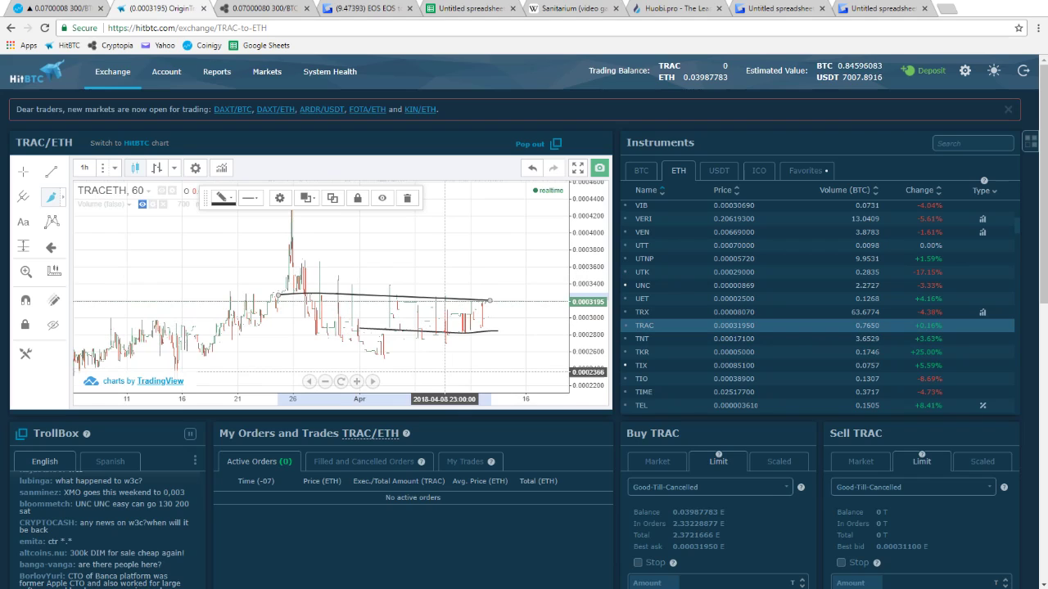
drag(388, 341, 300, 341)
click(23, 171)
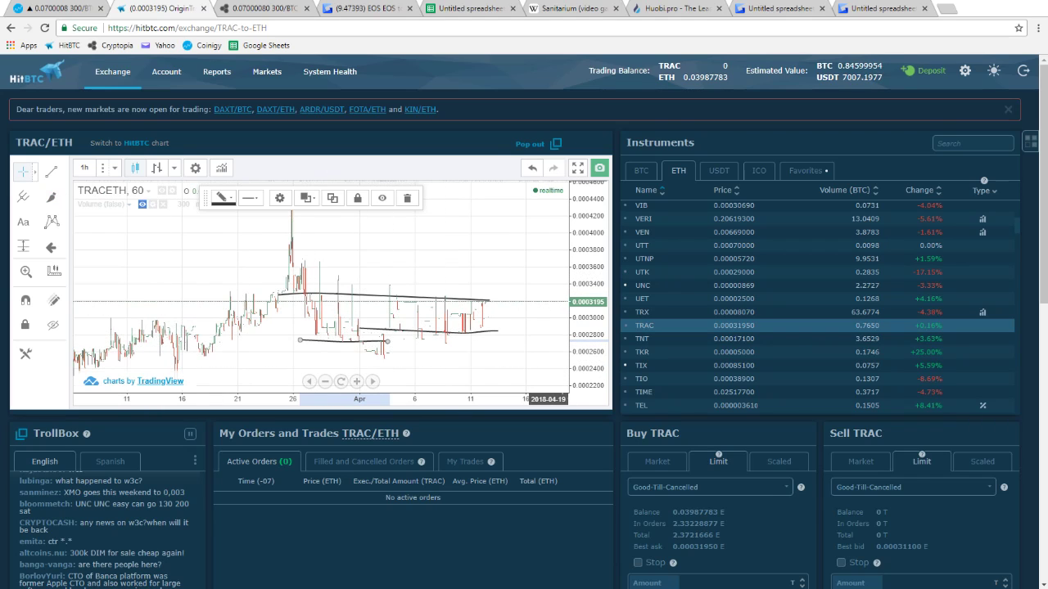
Try to set up a TRAC limit buy order at 0.000275 with a total of 0.01 ETH, testing an amount of 100
scroll(548, 160, down, 2)
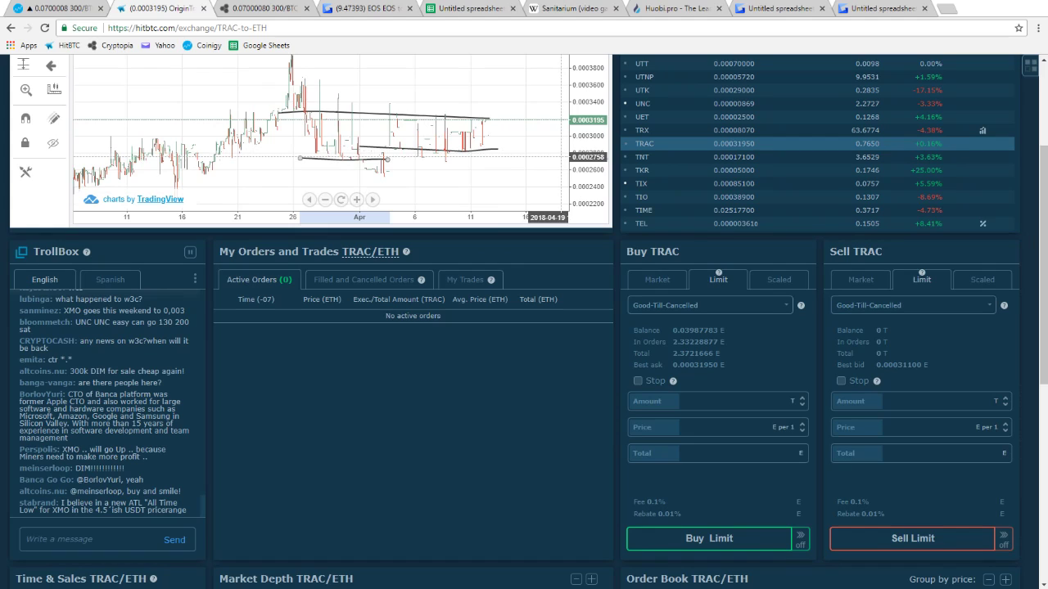
click(694, 331)
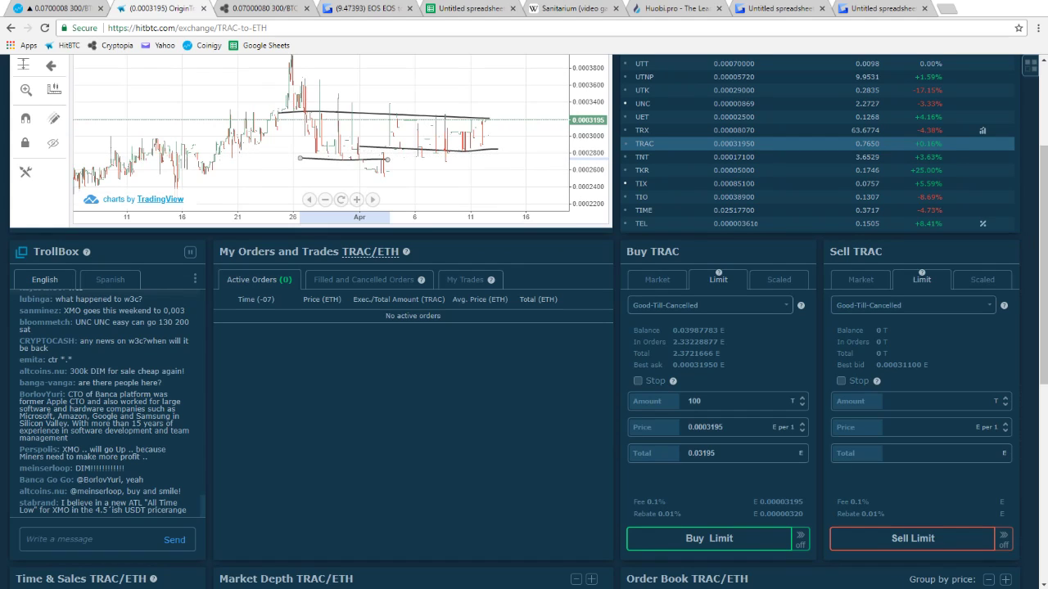
drag(725, 427, 706, 427)
text(21)
key(Tab)
text(0.01)
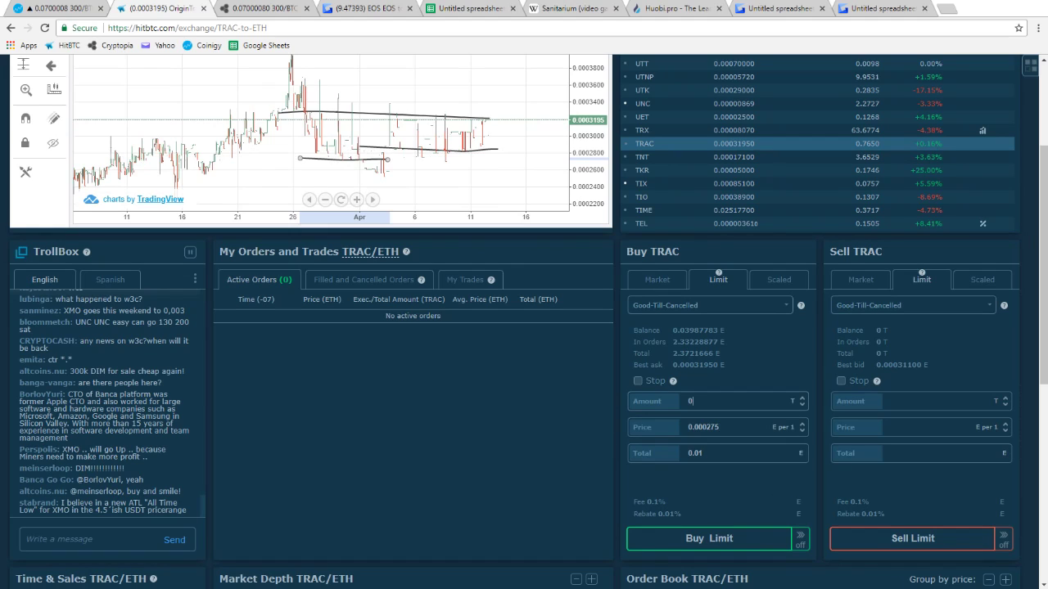
key(BackSpace)
text(100)
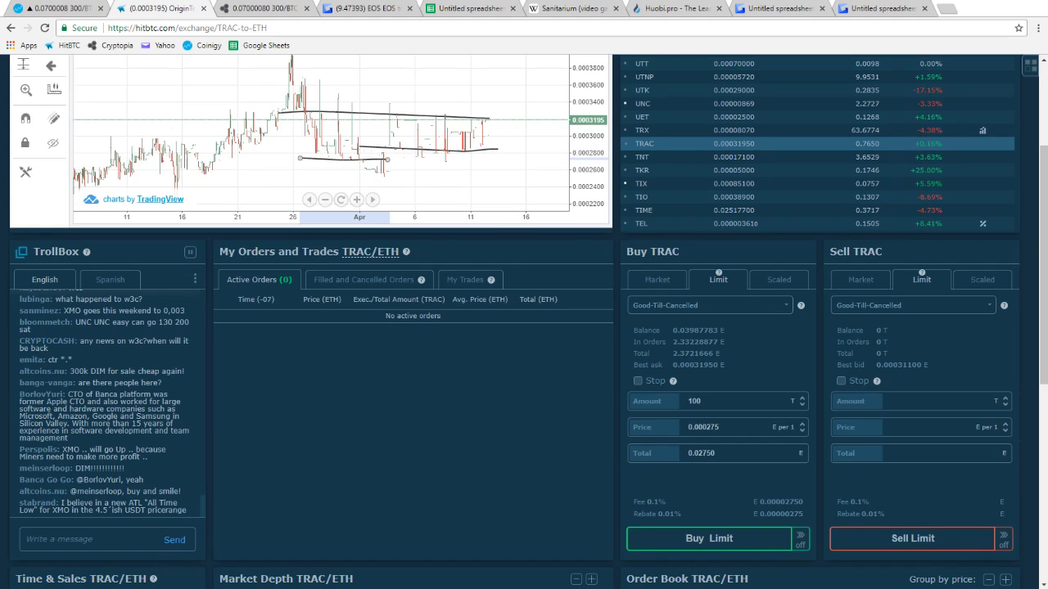
drag(718, 453, 698, 454)
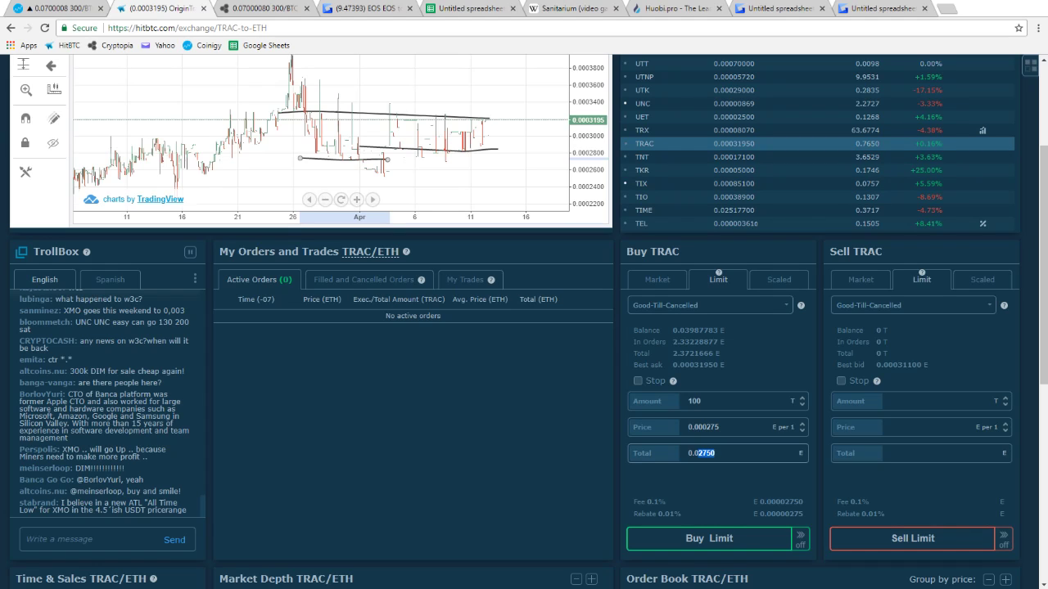
click(718, 480)
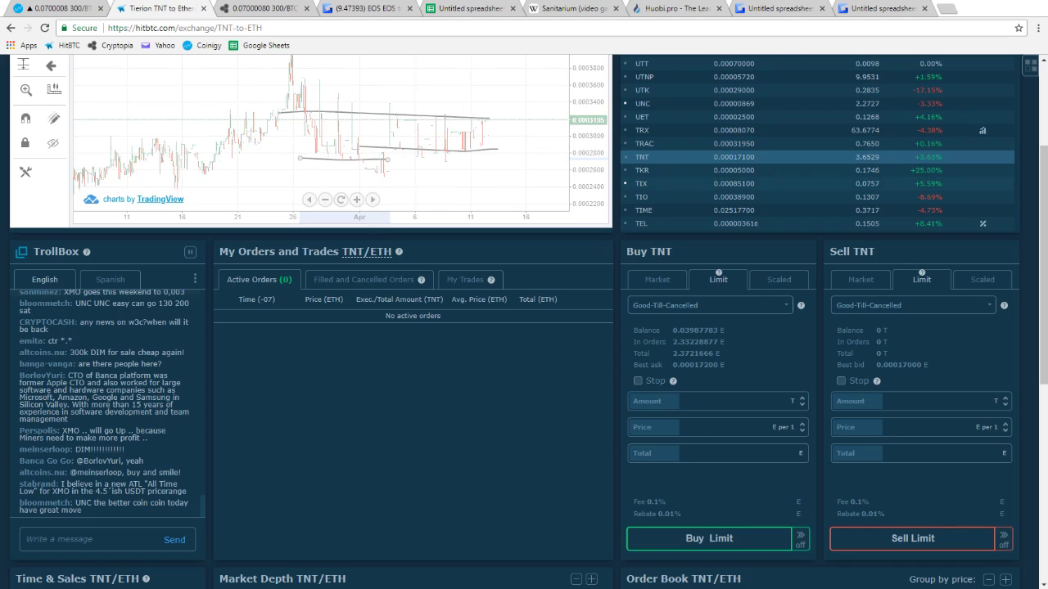
Look through the TNT, TKR, TIX, TIO, TIME and TEL charts against ETH, examining their recent price movement
scroll(704, 352, up, 3)
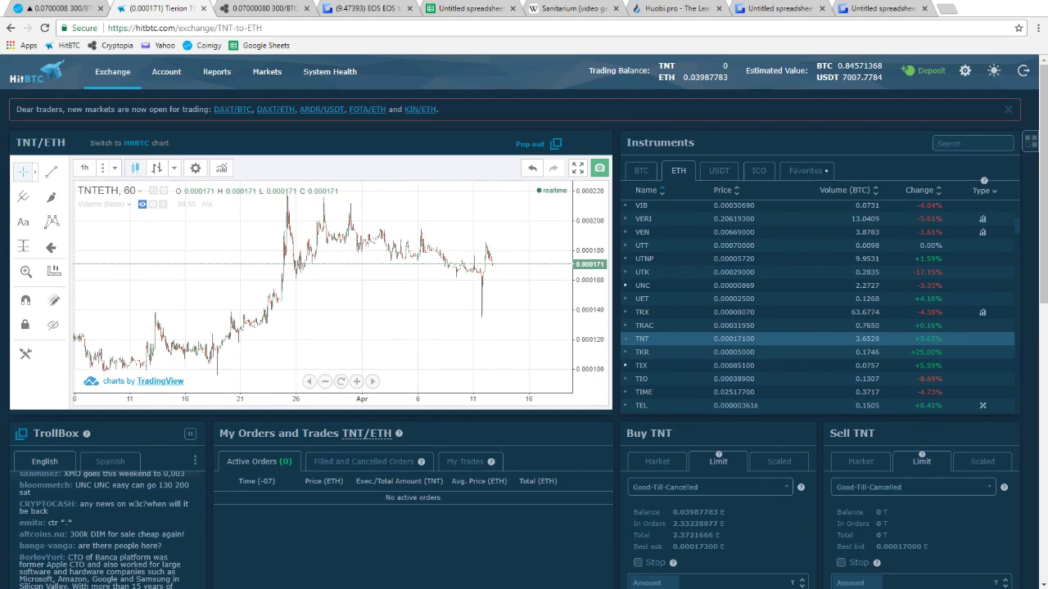
click(696, 352)
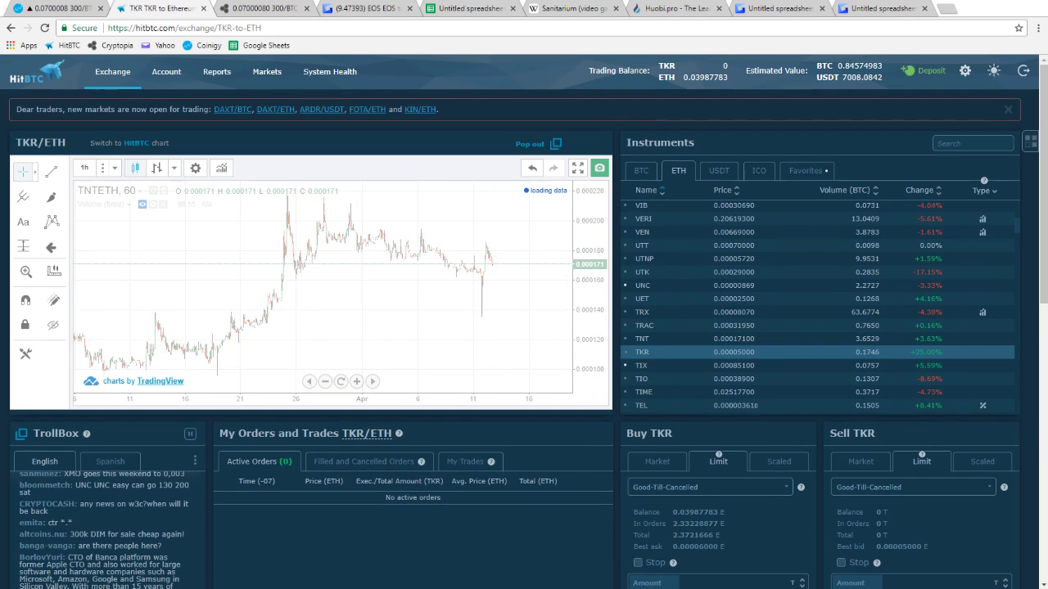
click(695, 366)
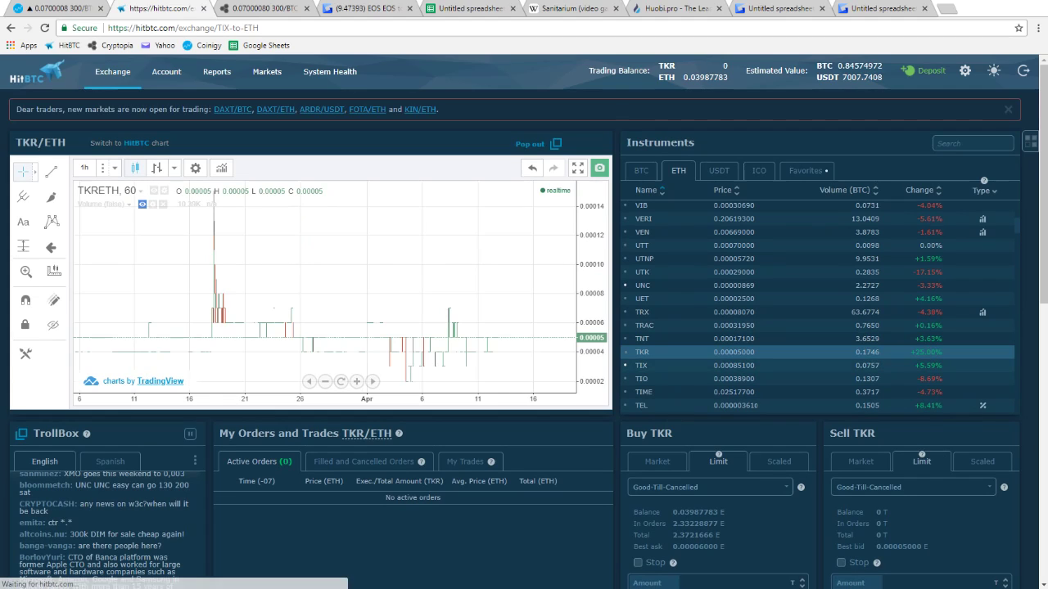
click(695, 379)
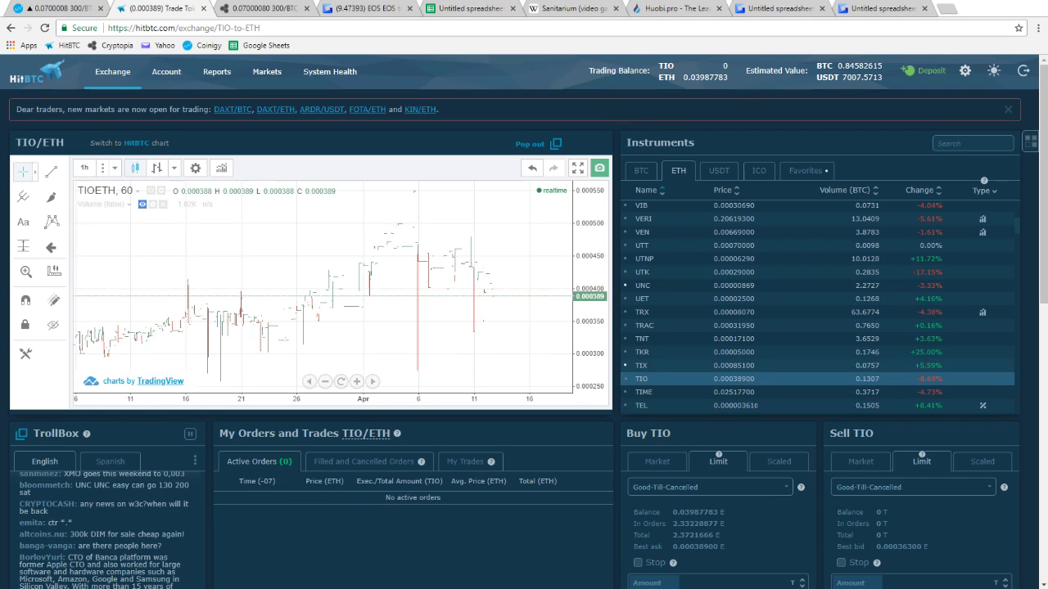
click(695, 392)
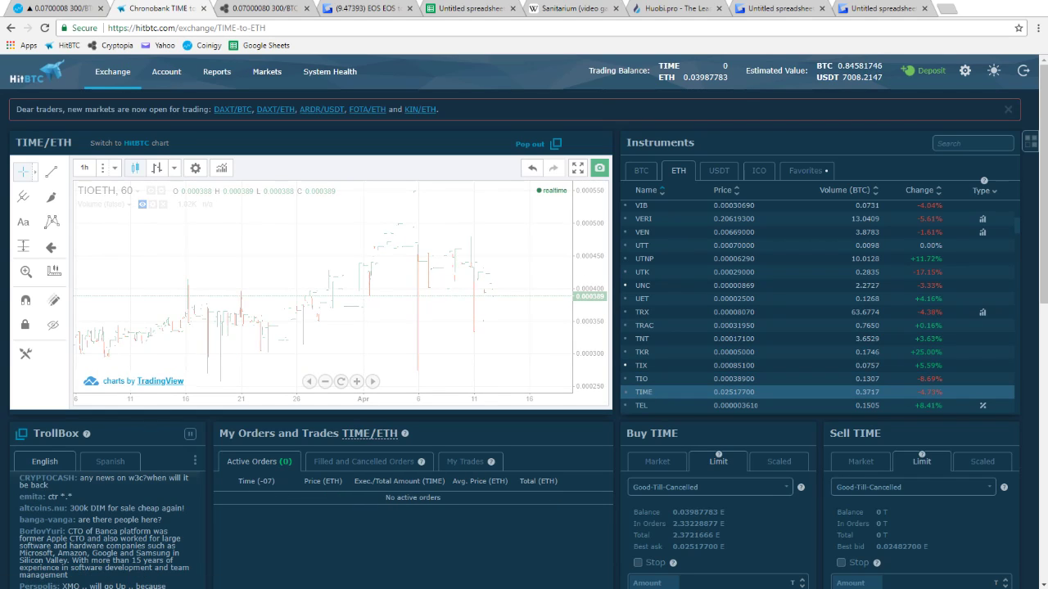
scroll(817, 307, down, 3)
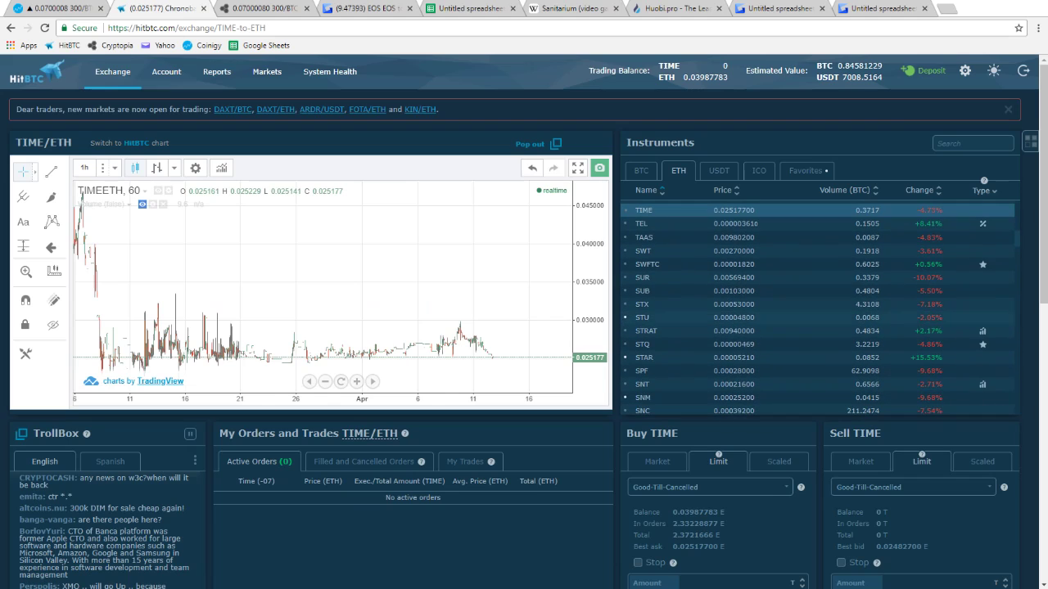
click(696, 223)
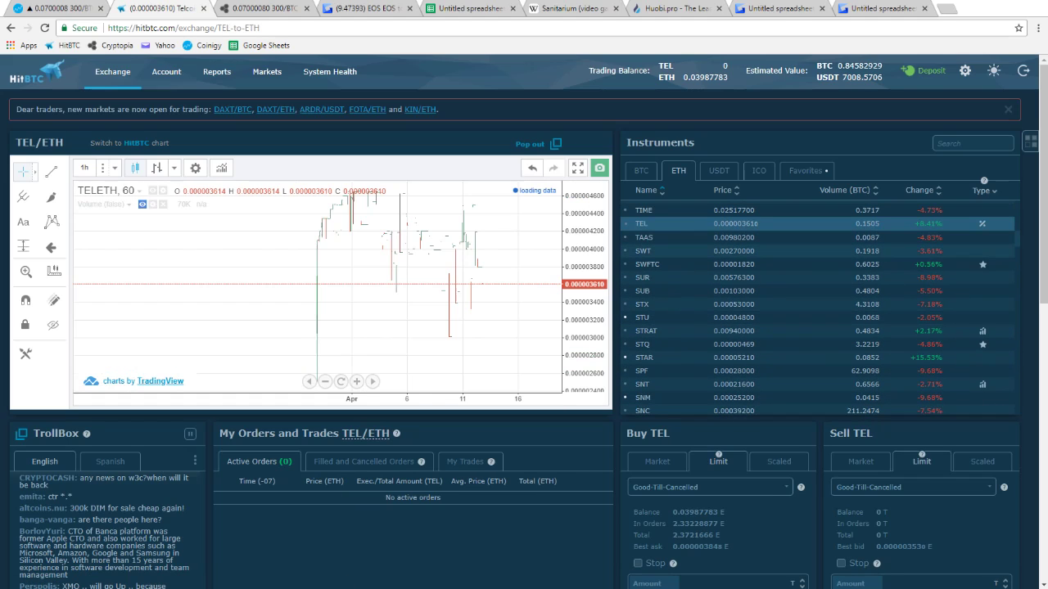
Open the TAAS/ETH market and measure the price rise from about 0.0097 at the latest candles, clearing the measurement
click(696, 238)
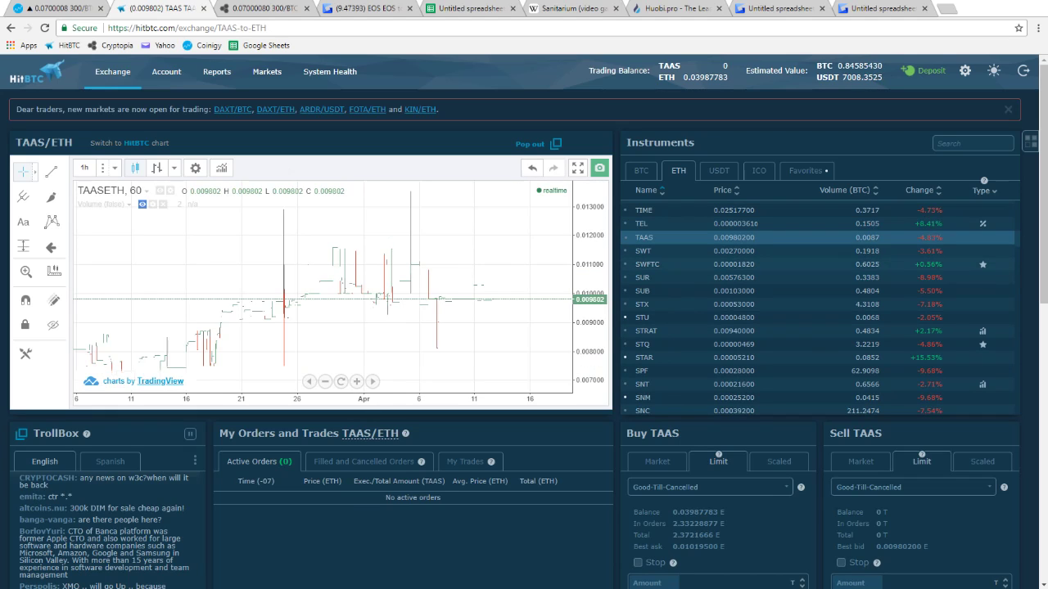
shift+click(490, 301)
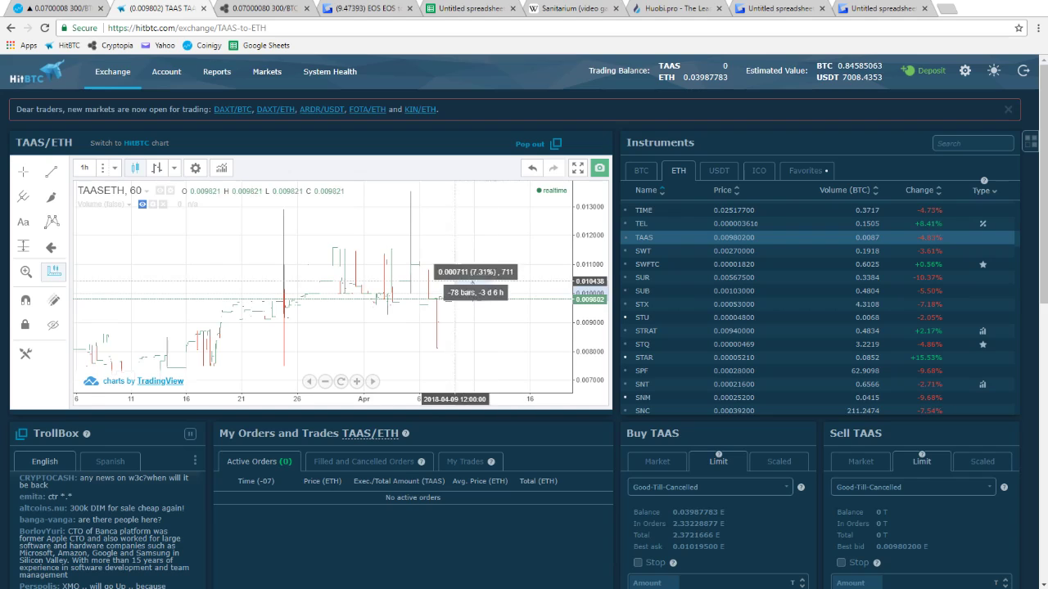
click(396, 262)
click(479, 236)
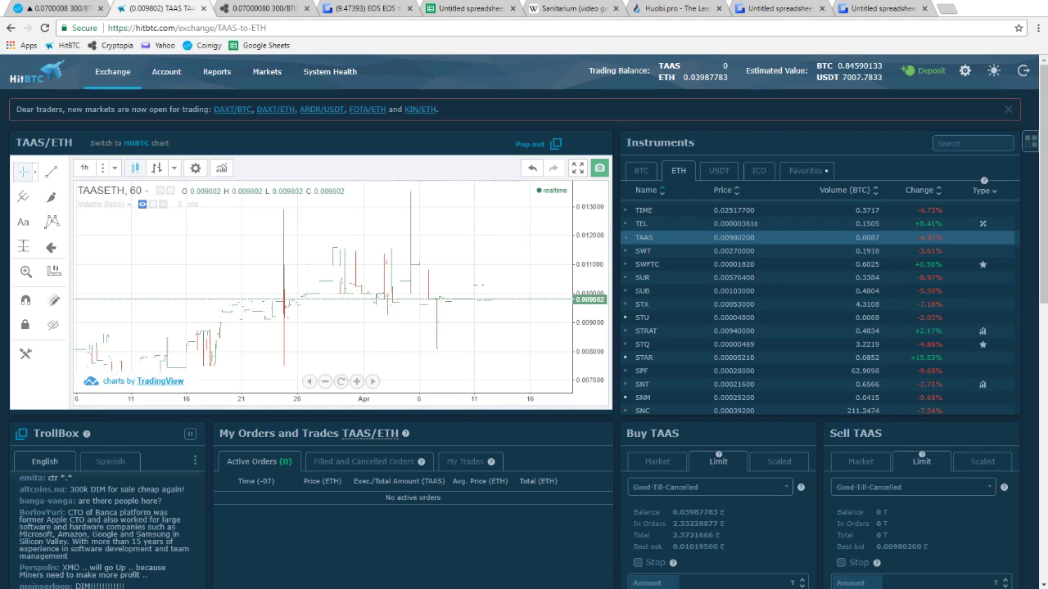
Open the SWT/ETH market and measure the price rise from about 0.0027 at the latest candles, clearing the measurement
click(645, 251)
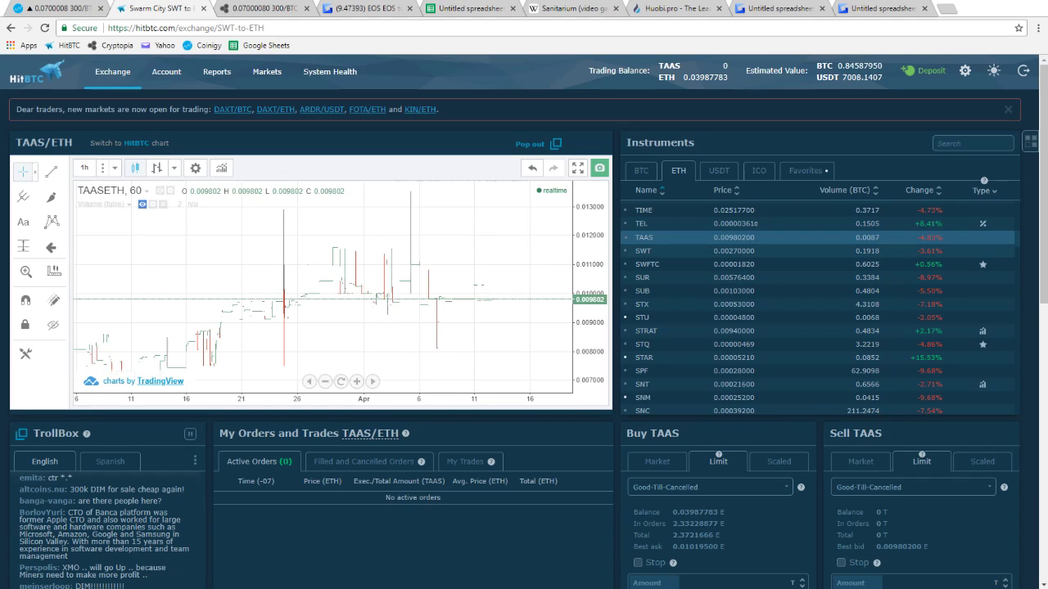
scroll(483, 290, down, 4)
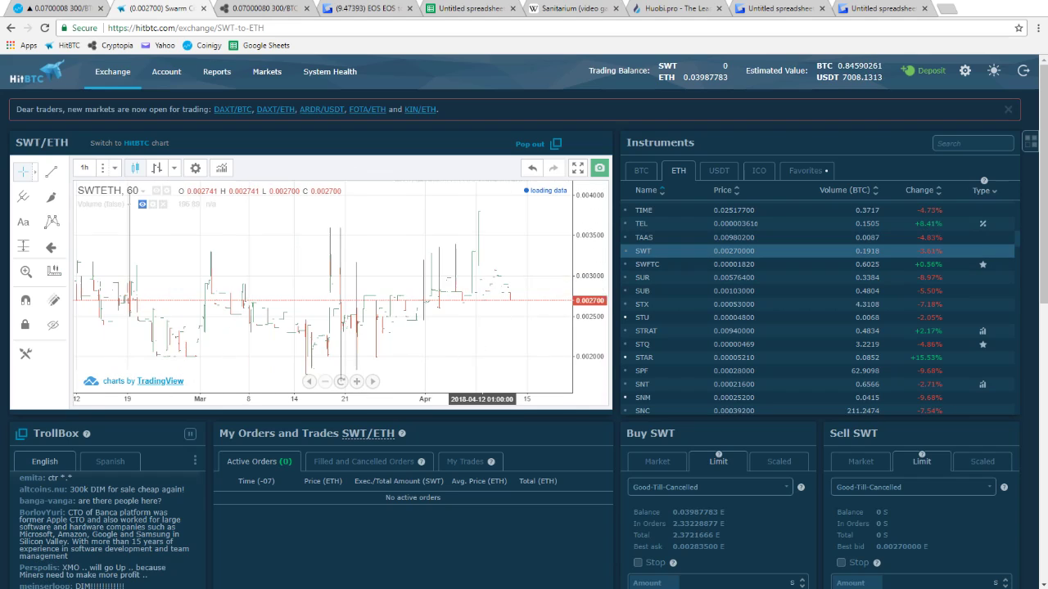
shift+click(528, 299)
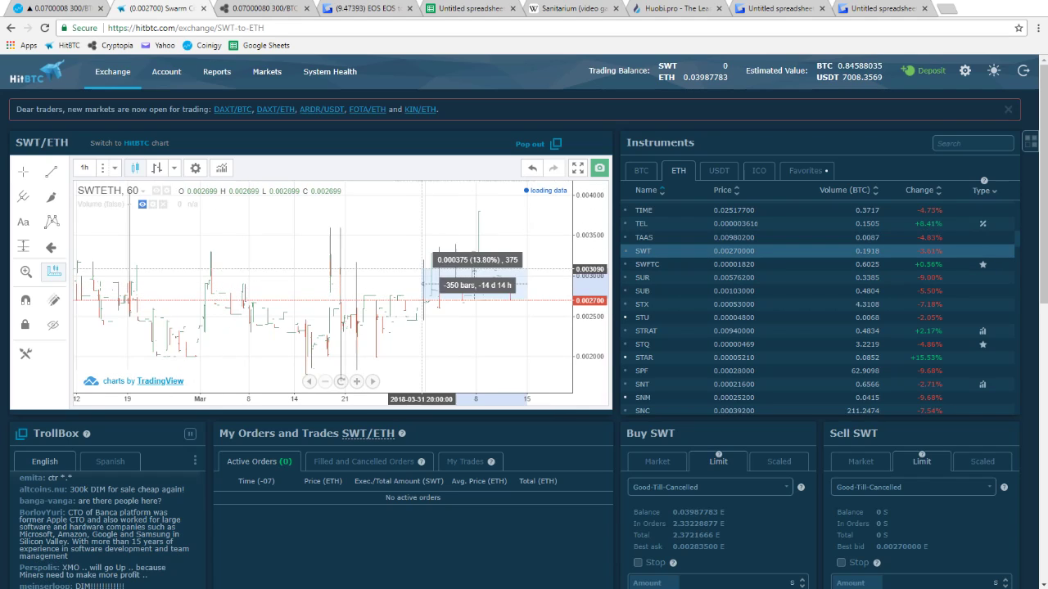
click(406, 250)
click(452, 262)
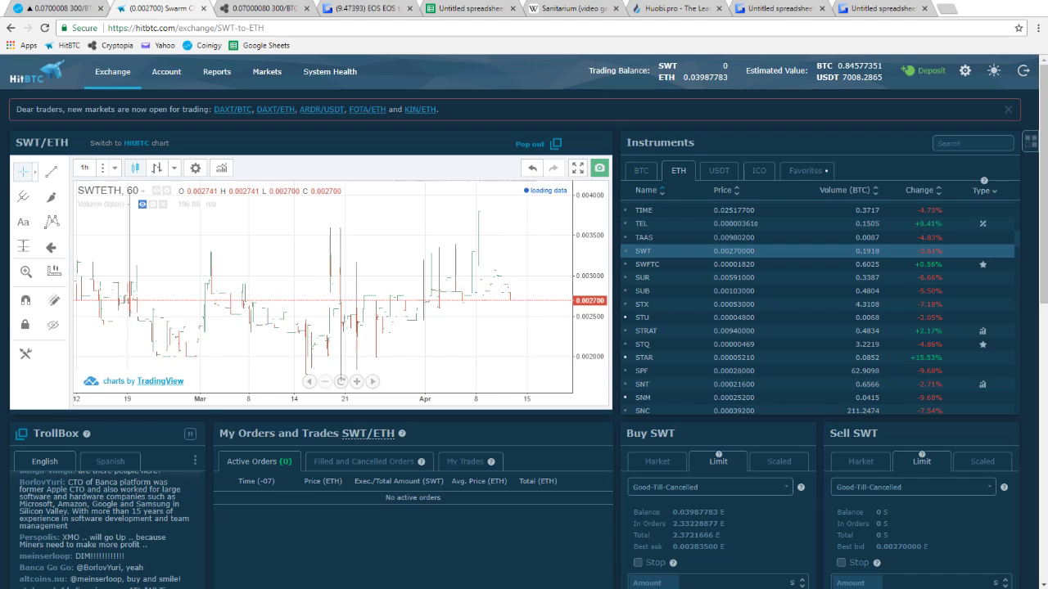
Try filling the SWT limit buy order with the full available ETH balance at a price of 0.0025, comparing it with the order book
scroll(524, 322, down, 4)
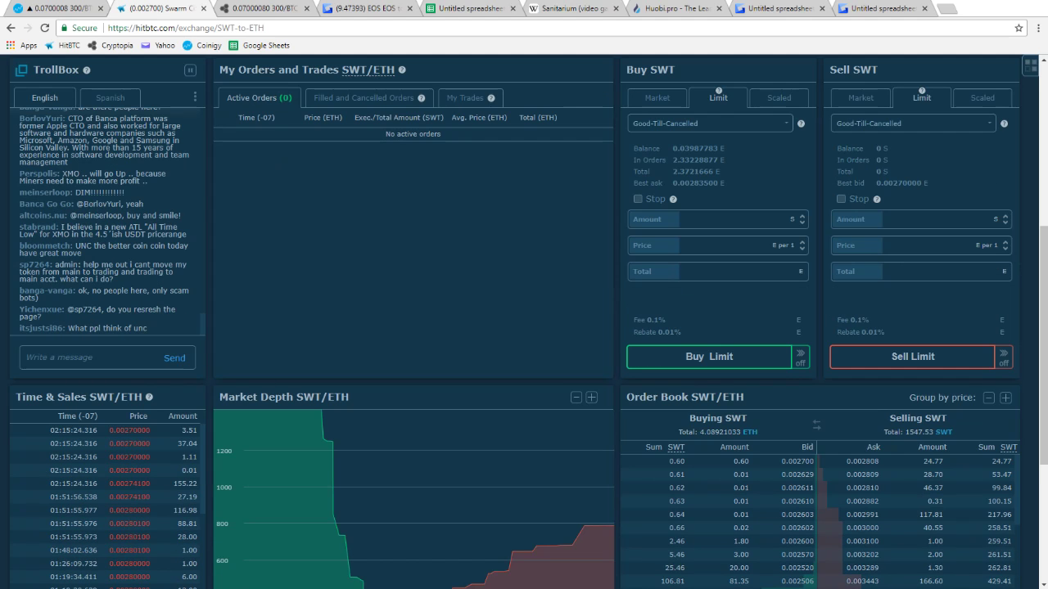
scroll(524, 322, up, 1)
click(660, 210)
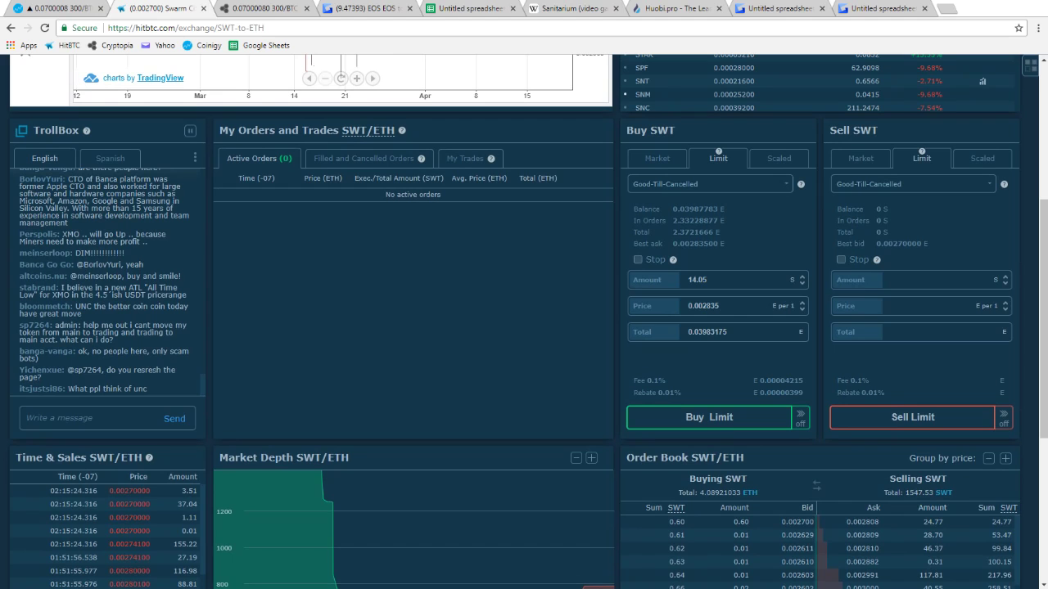
drag(720, 306, 705, 307)
scroll(522, 282, up, 4)
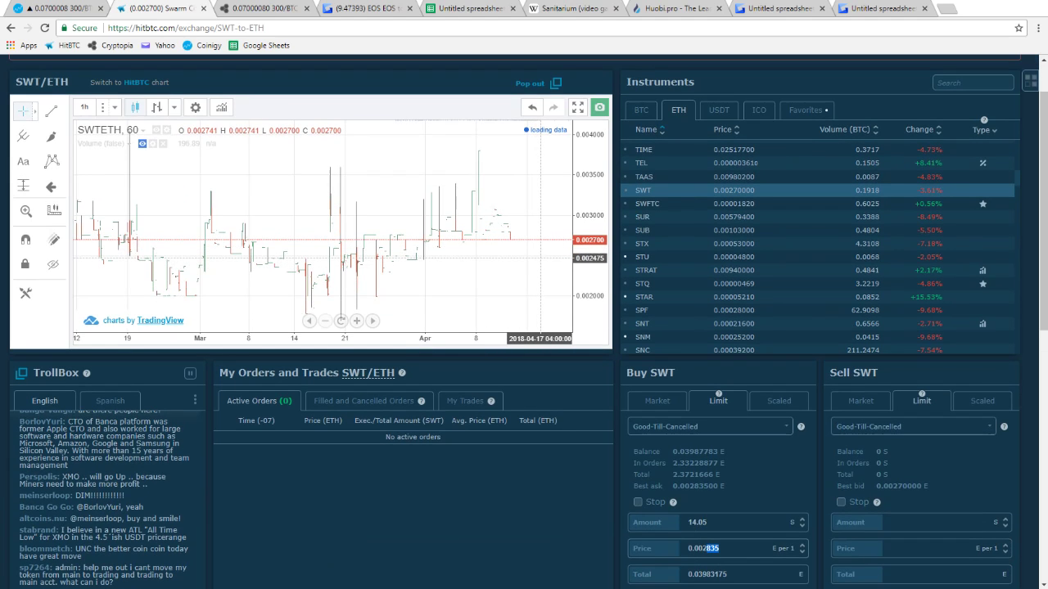
scroll(541, 360, down, 2)
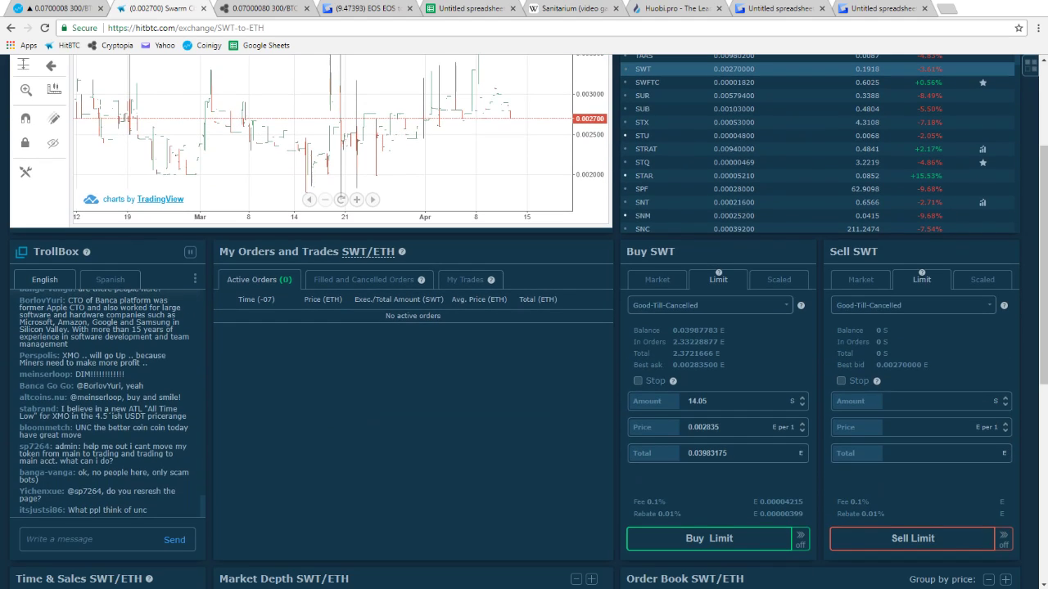
drag(716, 427, 706, 427)
key(BackSpace)
scroll(710, 427, down, 4)
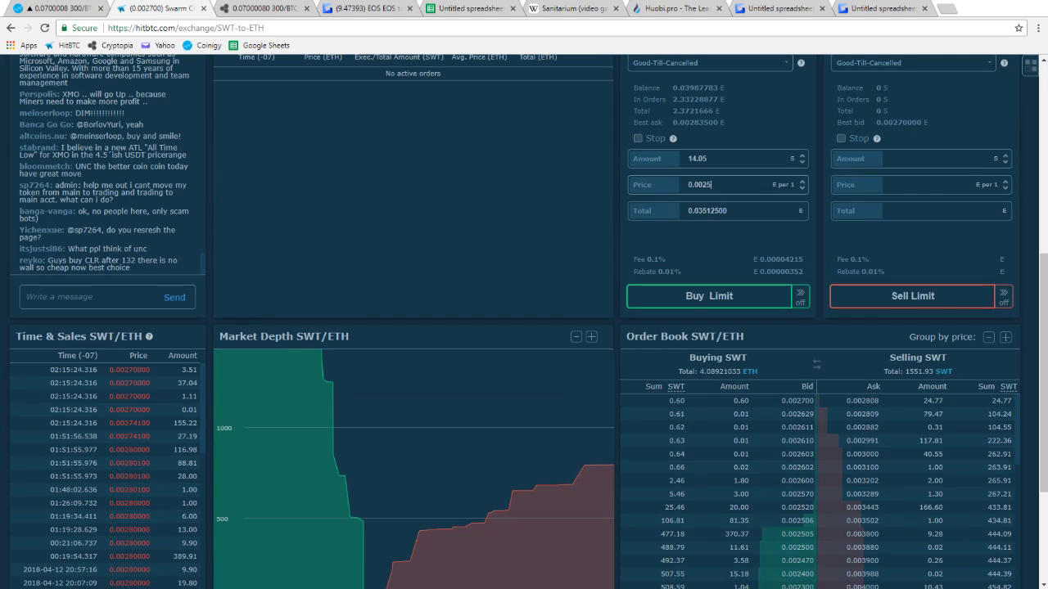
scroll(425, 360, up, 2)
scroll(426, 360, down, 4)
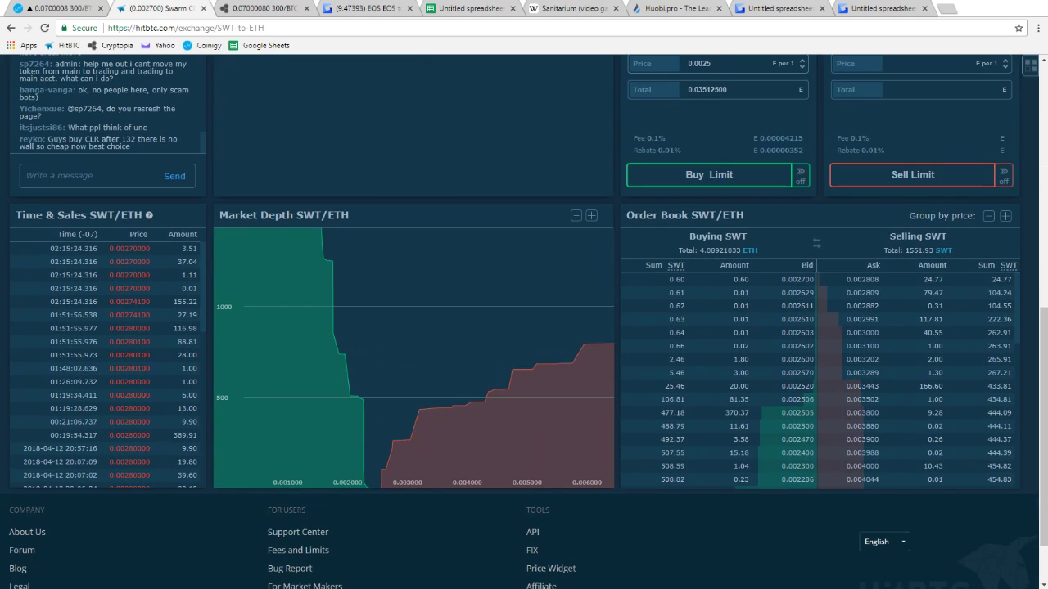
scroll(524, 327, up, 3)
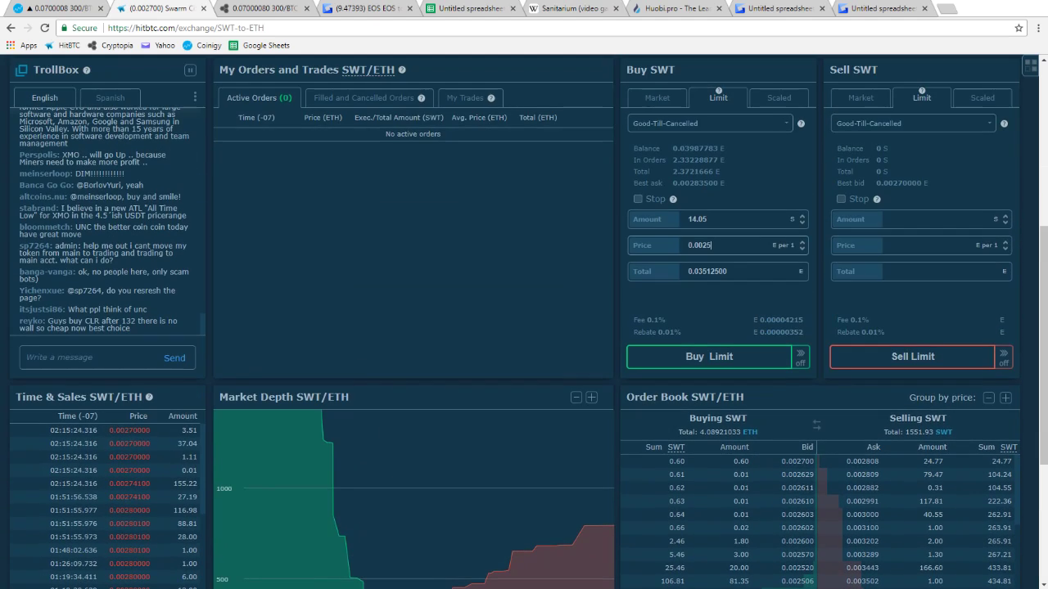
Set the SWT buy price to 0.0026, trying the order book bids at 0.002505, 0.0025 and 0.00252 along the way
key(BackSpace)
text(6)
scroll(524, 328, down, 3)
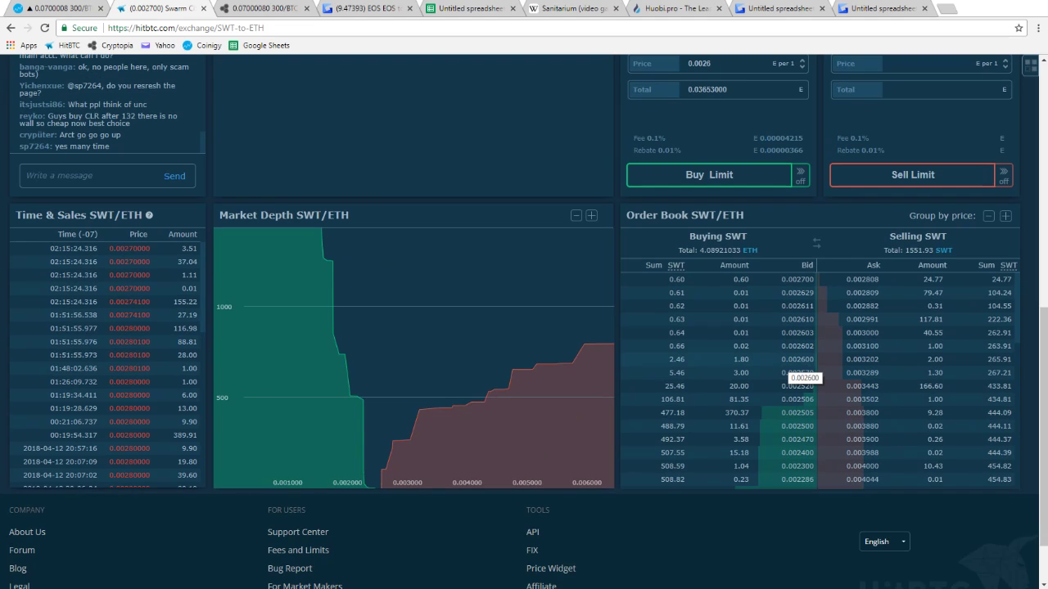
click(790, 360)
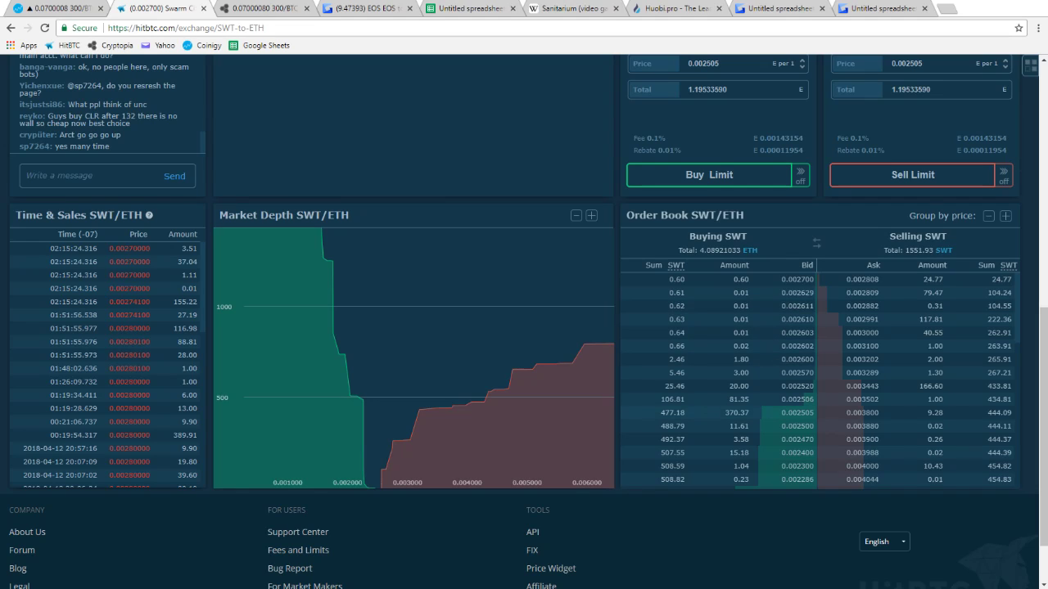
click(796, 400)
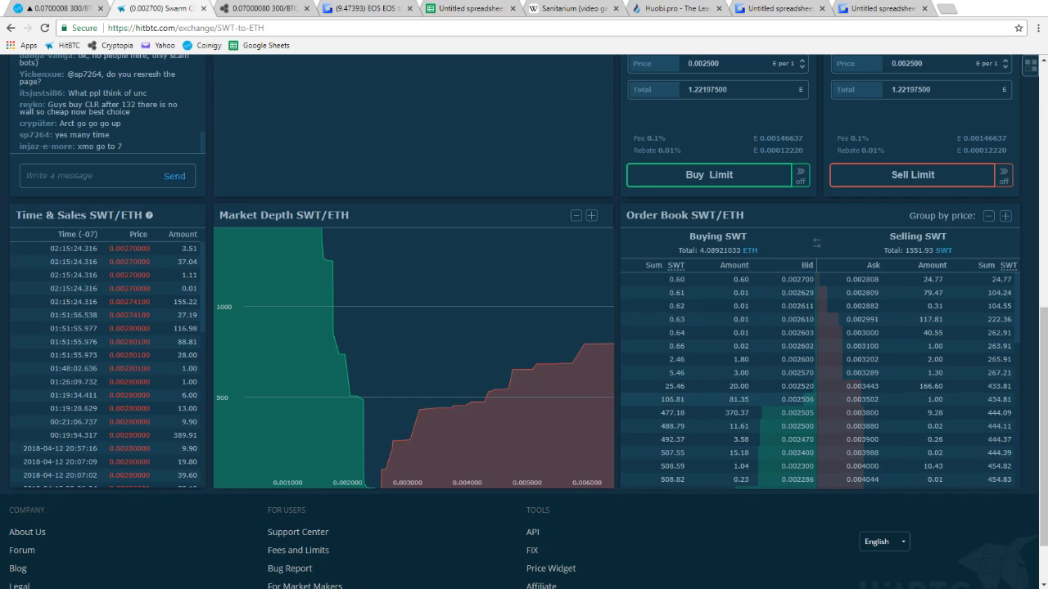
click(789, 386)
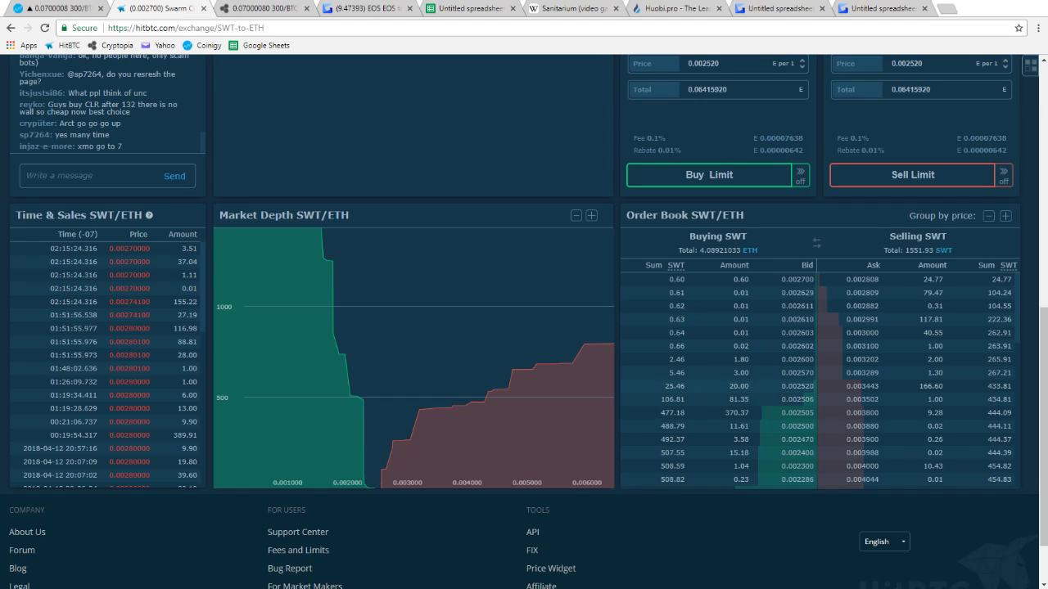
click(790, 359)
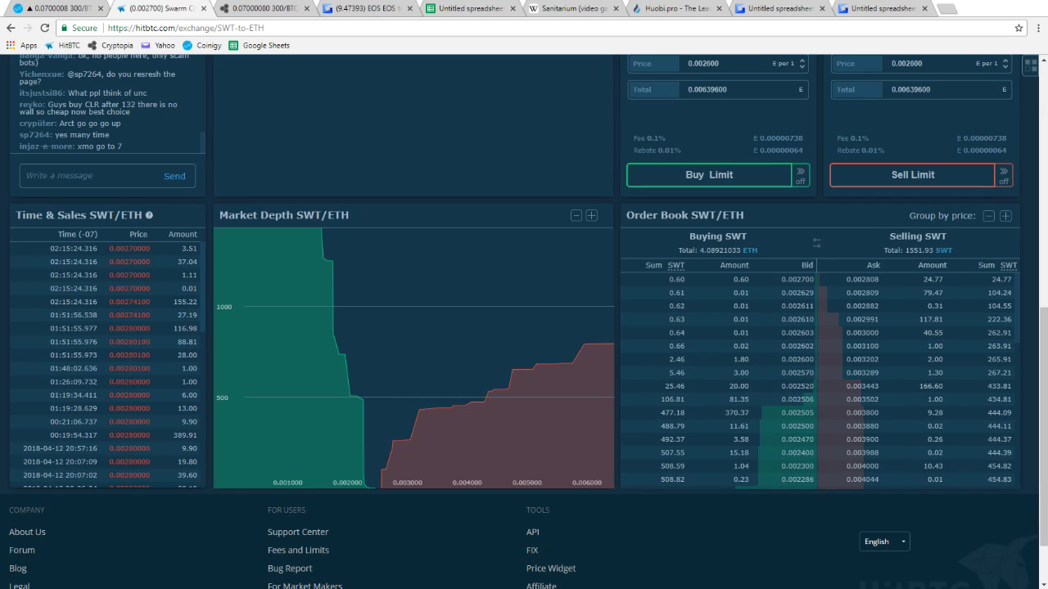
Set the SWT buy order's total to 0.01 ETH and place the limit order at 0.0026
scroll(790, 360, up, 5)
scroll(693, 393, down, 2)
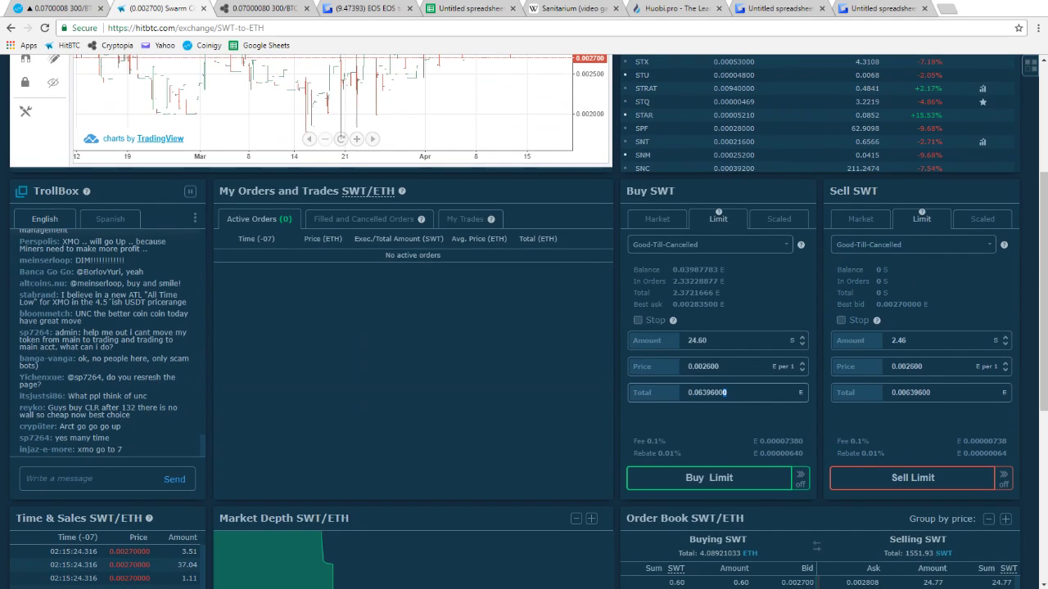
drag(697, 393, 714, 393)
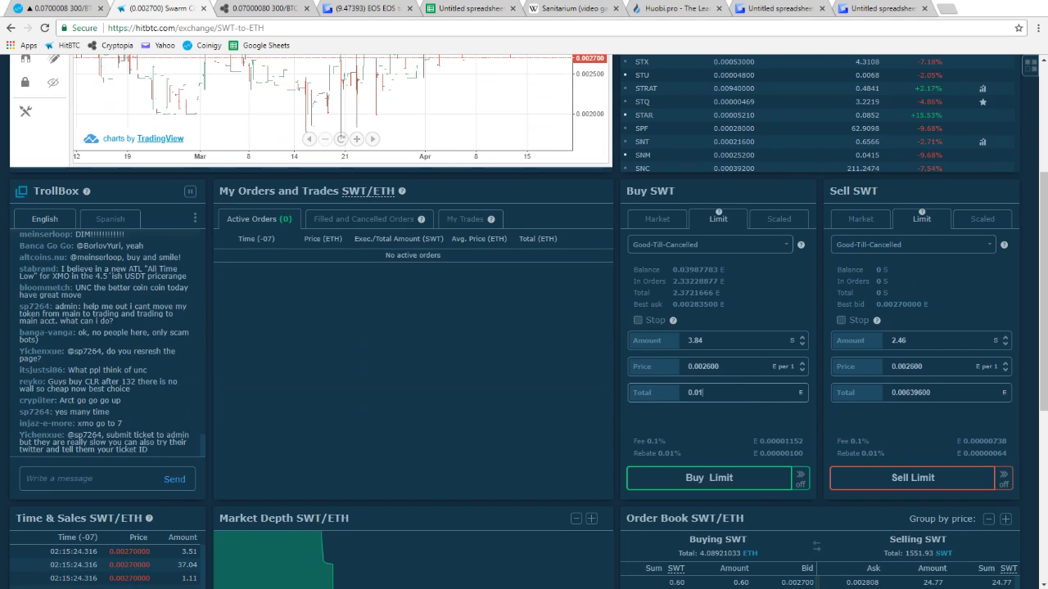
click(709, 478)
click(627, 306)
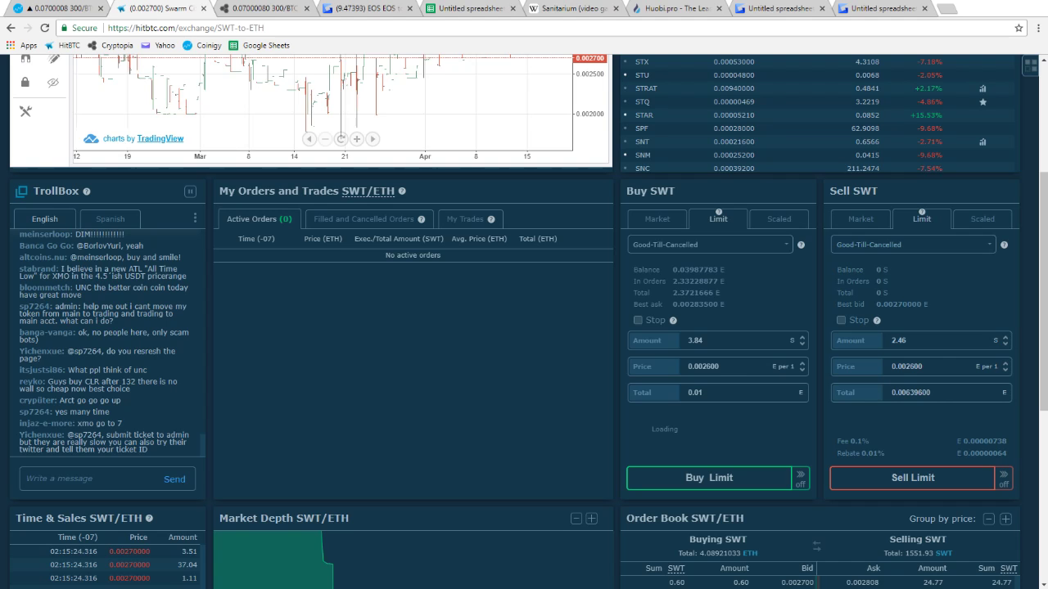
Open the SWFTC/ETH market and measure the price rise from about 0.0000182 at the latest candles, clearing the measurement
scroll(524, 328, up, 2)
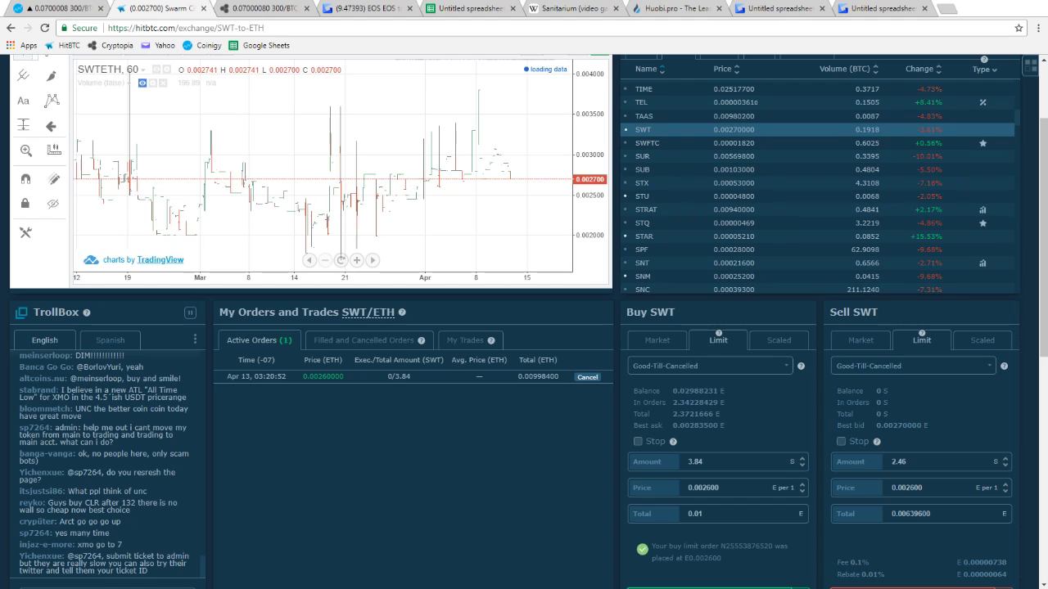
click(647, 143)
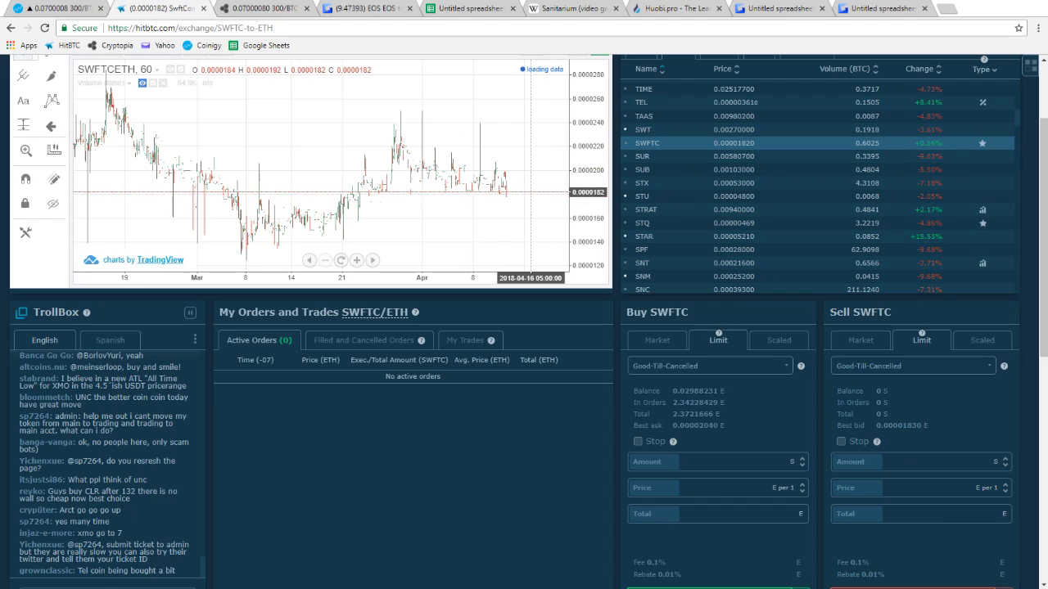
shift+click(527, 193)
click(432, 154)
click(477, 146)
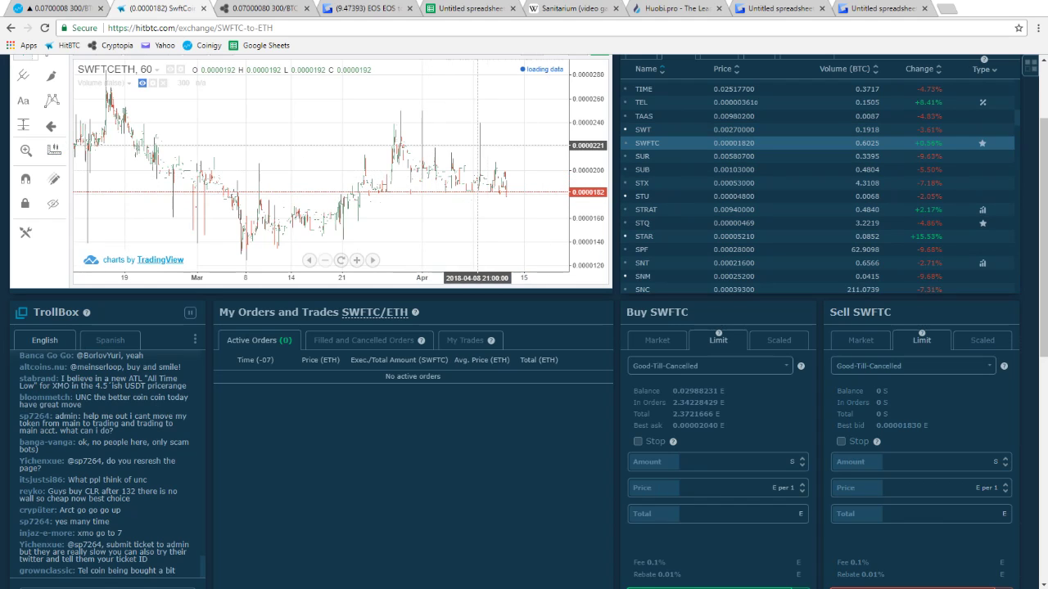
Look through the SUR, SUB, STX, STU and STRAT charts against ETH, examining their recent price movement
click(643, 157)
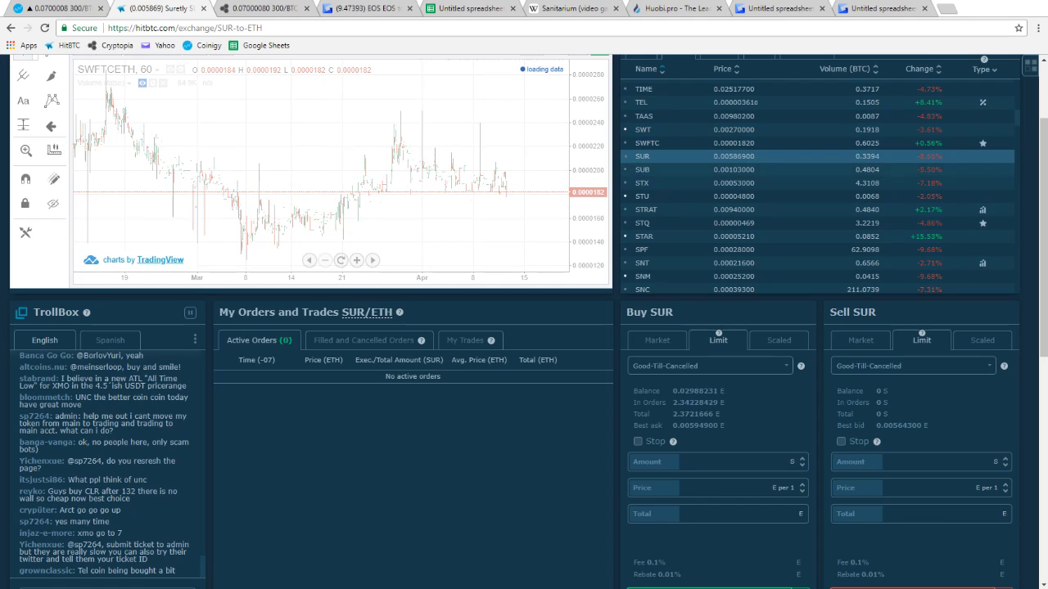
click(642, 170)
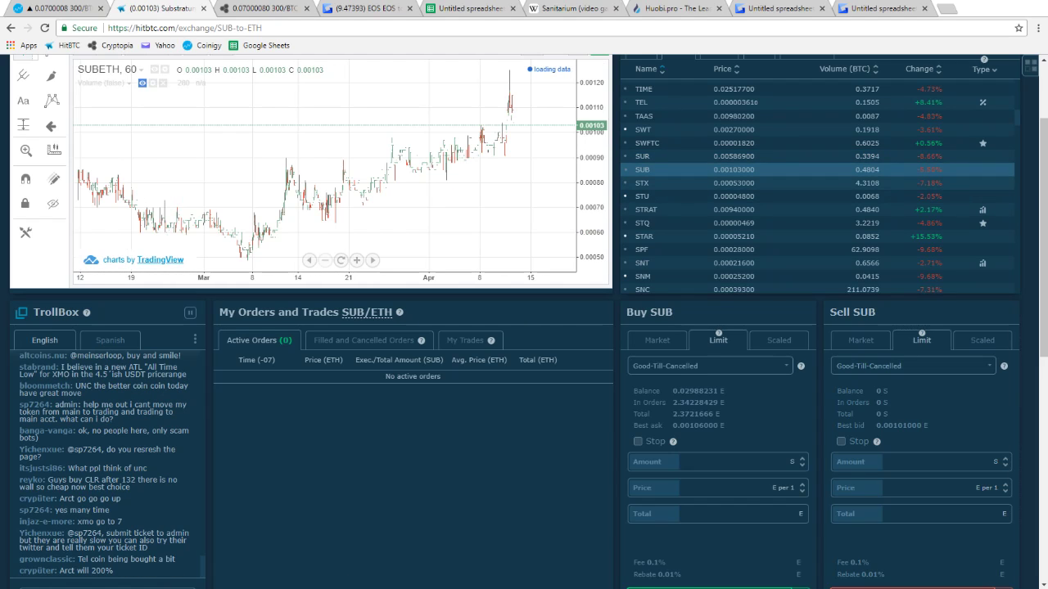
click(642, 183)
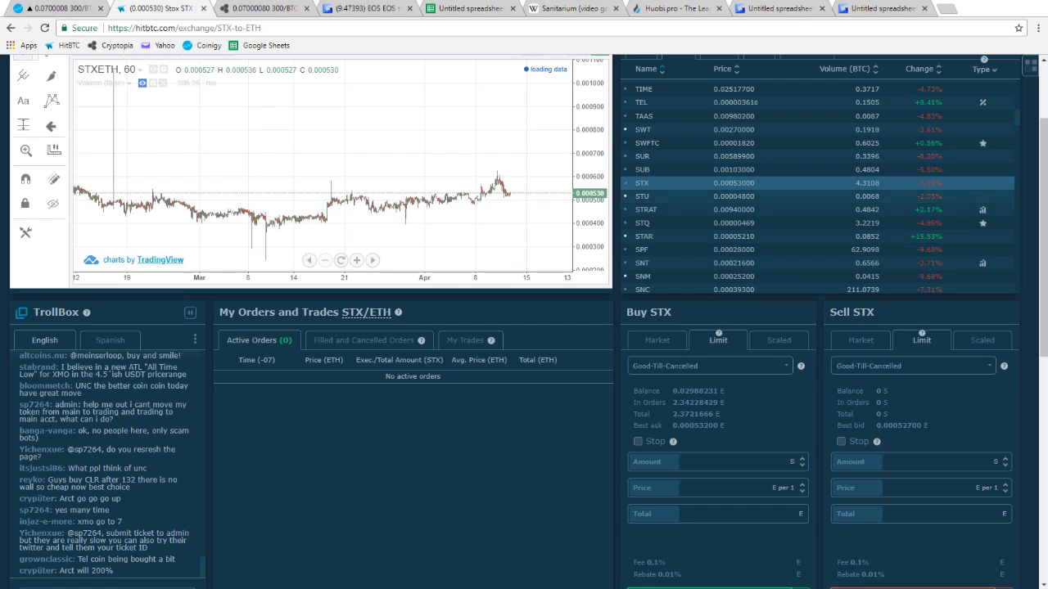
click(642, 197)
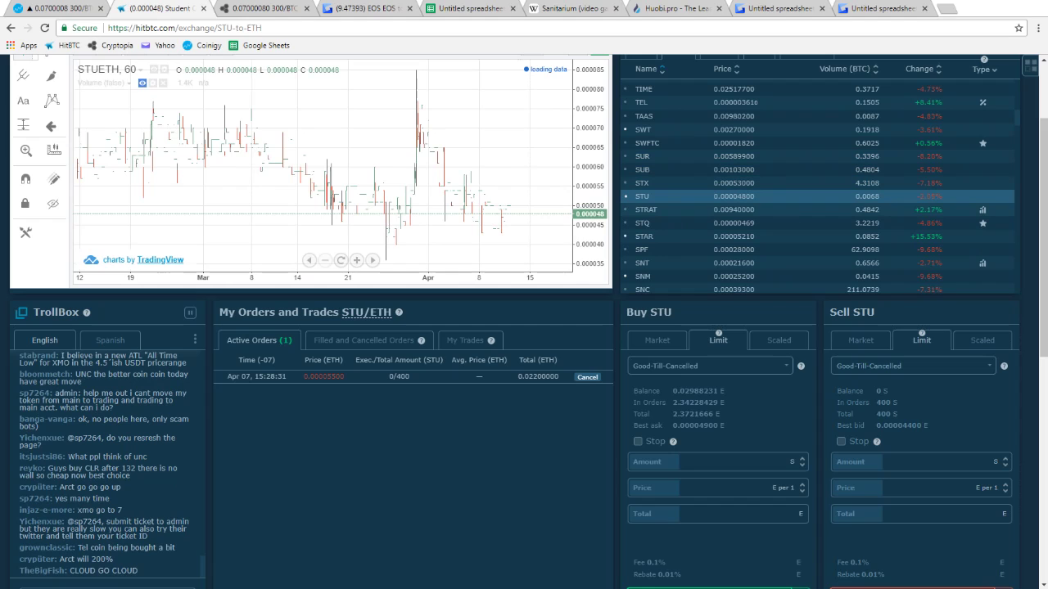
click(645, 209)
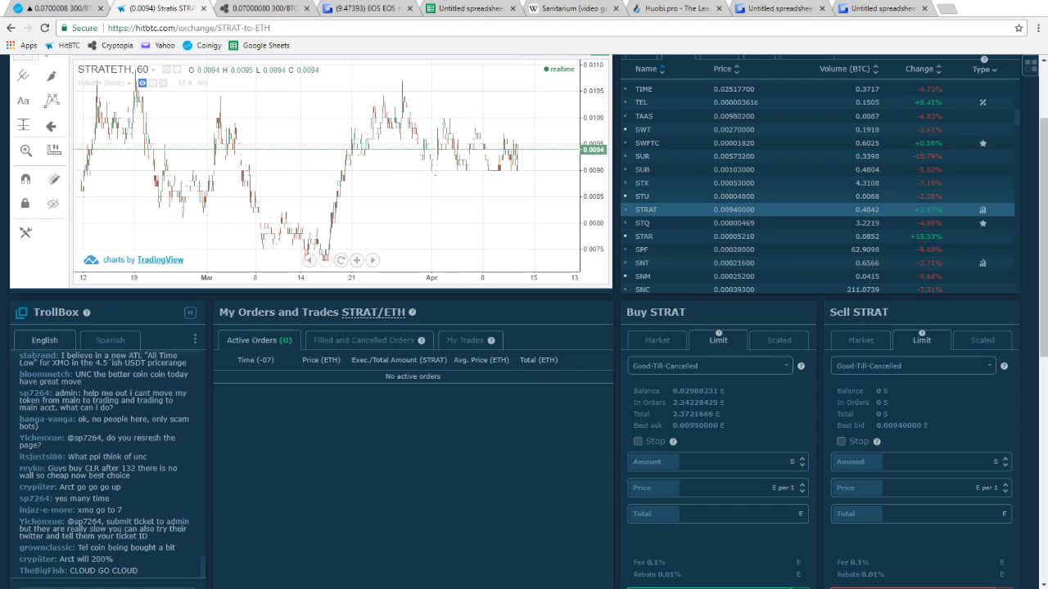
Return to the STU/ETH market to review its past trades and active orders, measuring a price rise from about 0.000045 on the chart
click(643, 197)
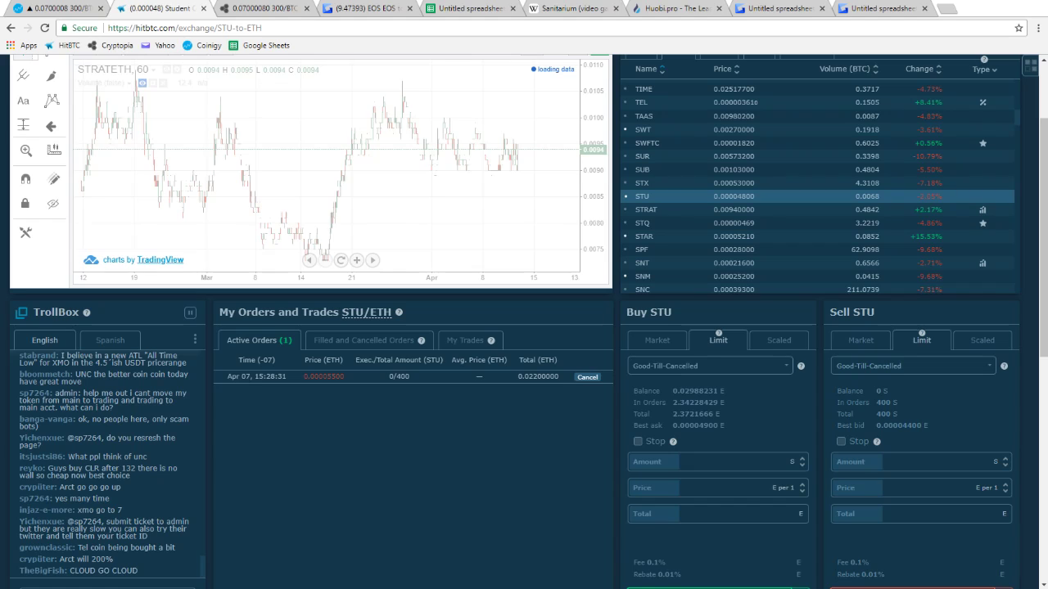
click(465, 340)
click(257, 340)
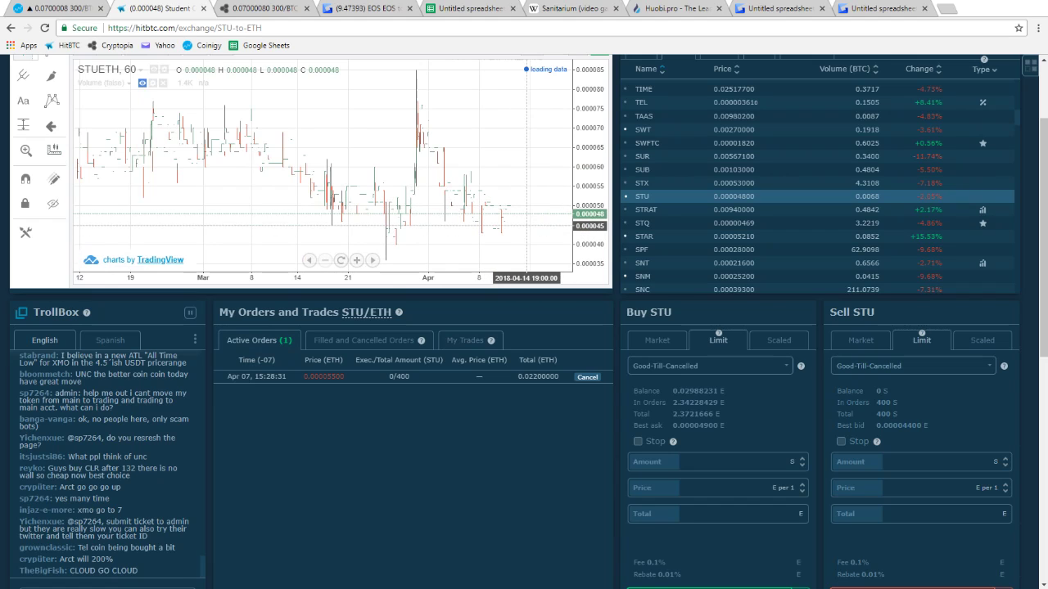
shift+click(532, 226)
click(493, 210)
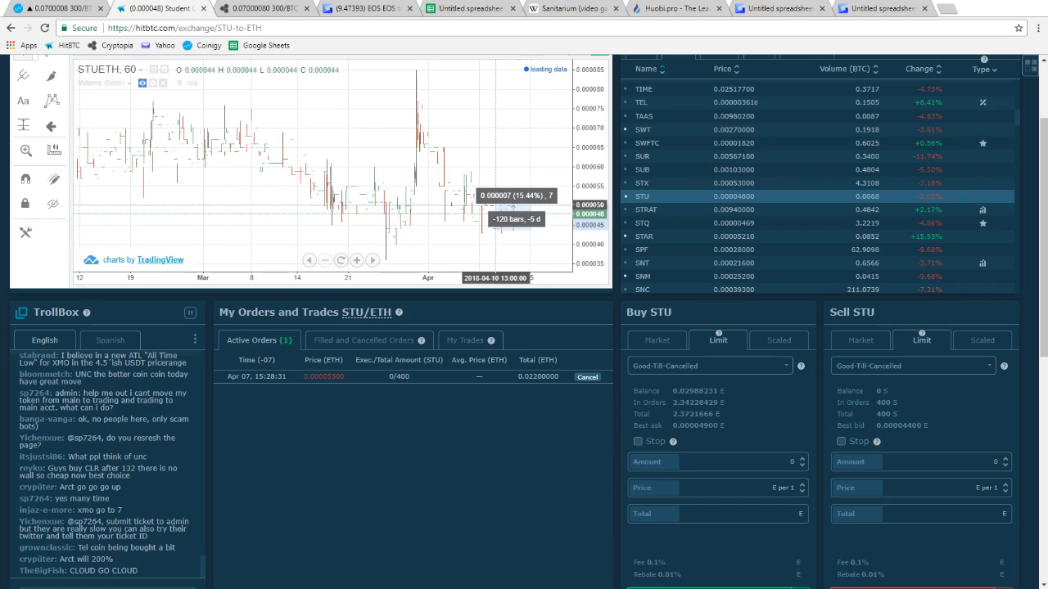
click(495, 212)
click(465, 339)
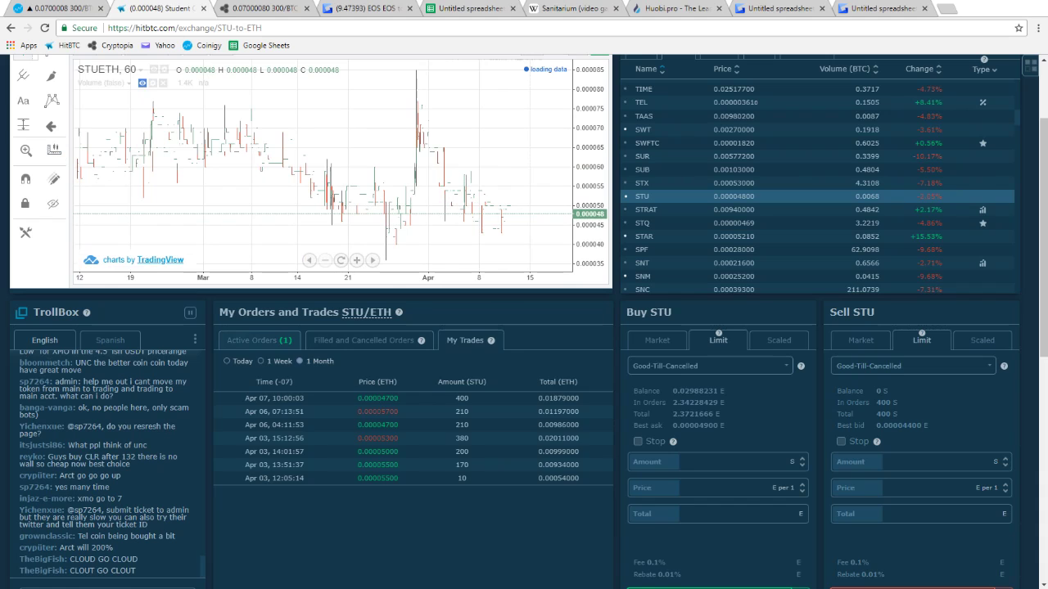
click(259, 340)
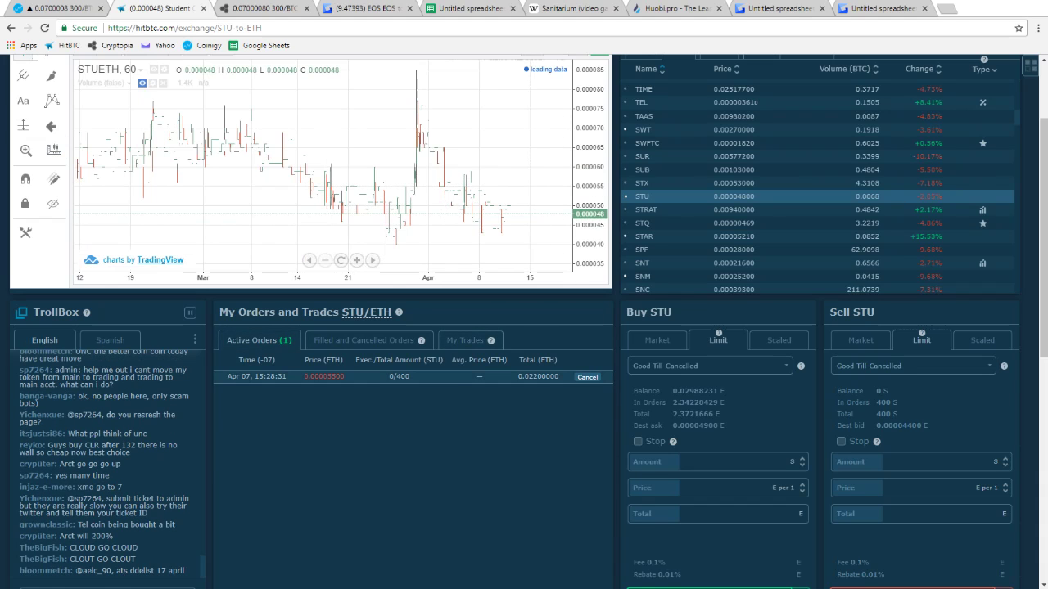
Cancel the open STU sell order and place a new limit sell order for 400 STU at 0.000048
click(587, 377)
scroll(587, 377, down, 2)
click(888, 273)
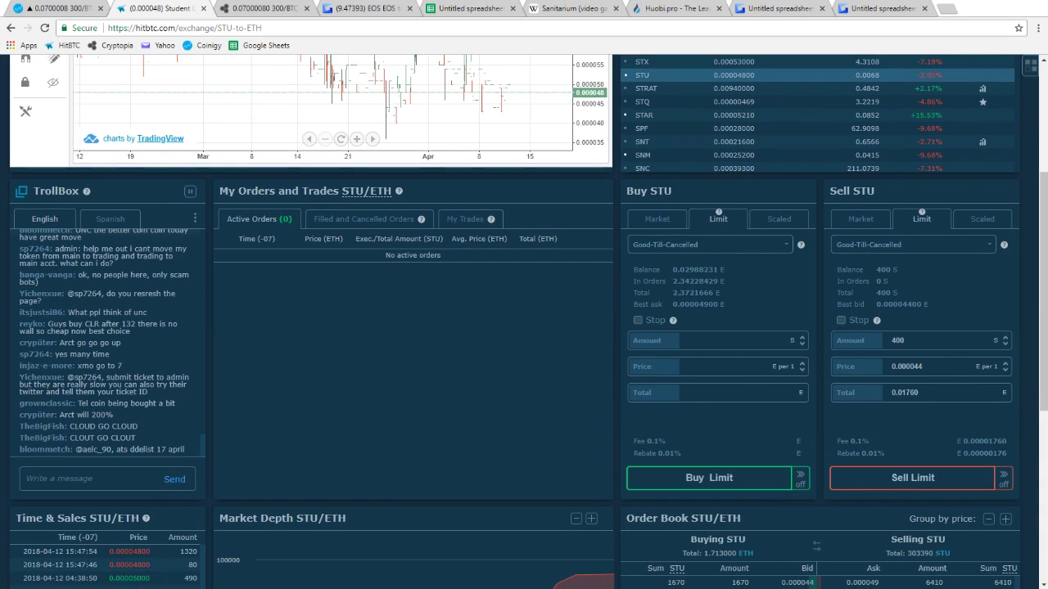
drag(923, 366, 912, 367)
scroll(524, 328, down, 1)
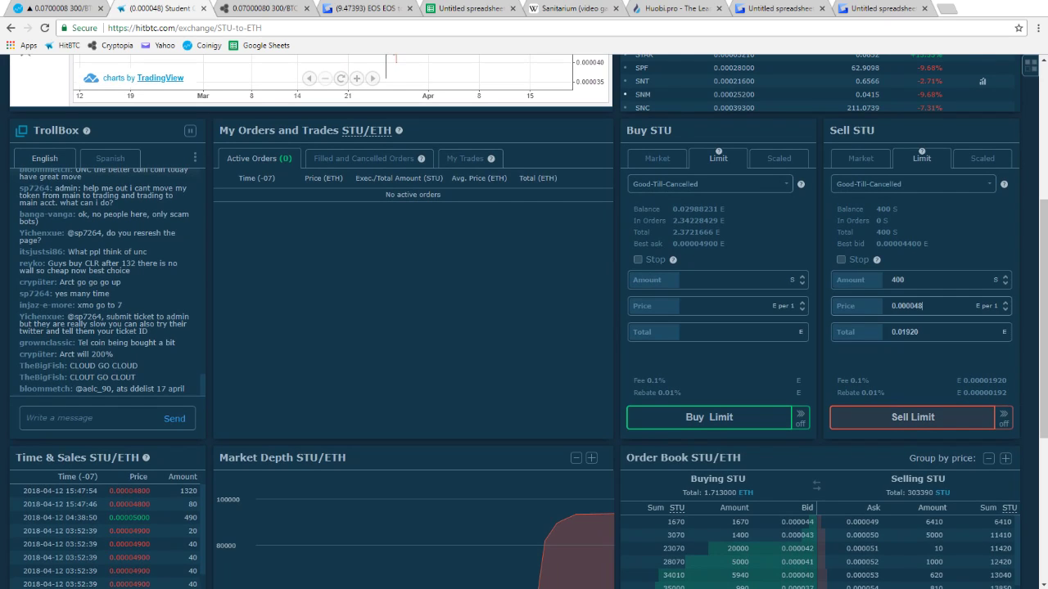
click(912, 418)
click(594, 307)
scroll(595, 307, up, 3)
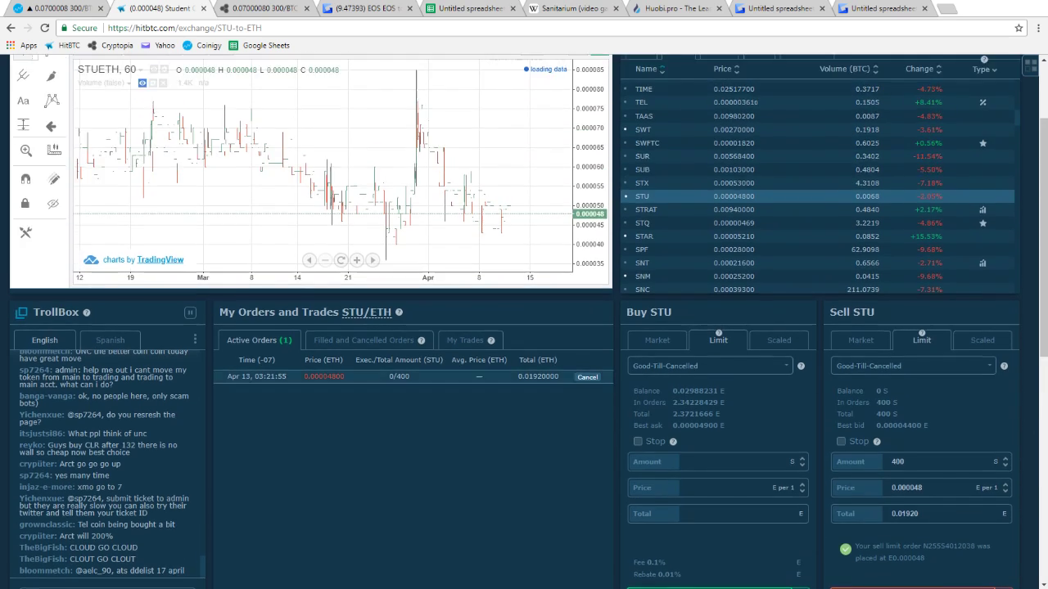
Compare the past month's STU trades with the active STU sell order
click(465, 341)
click(258, 341)
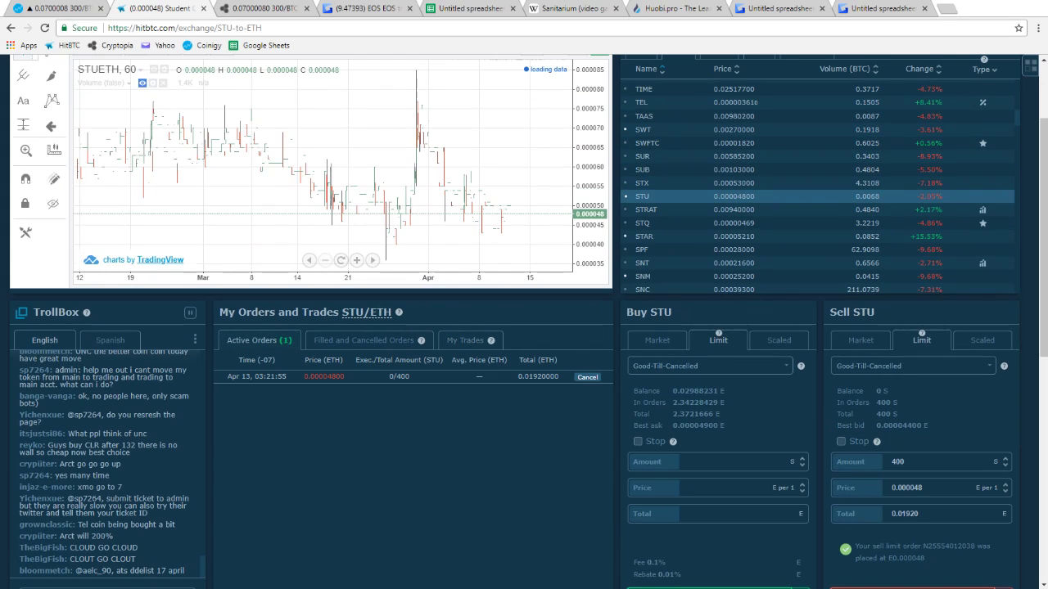
click(465, 340)
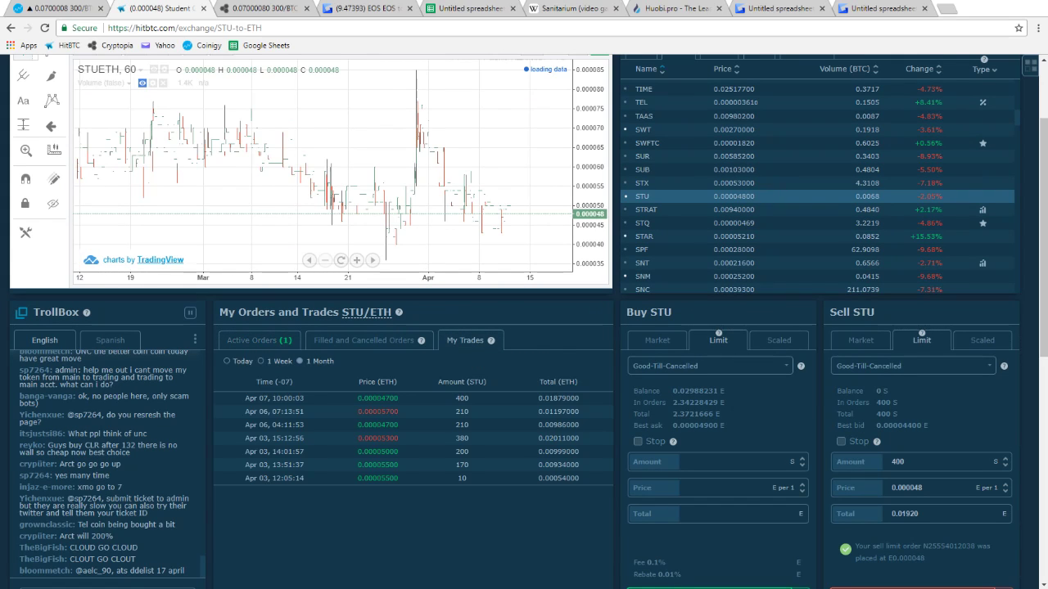
click(257, 339)
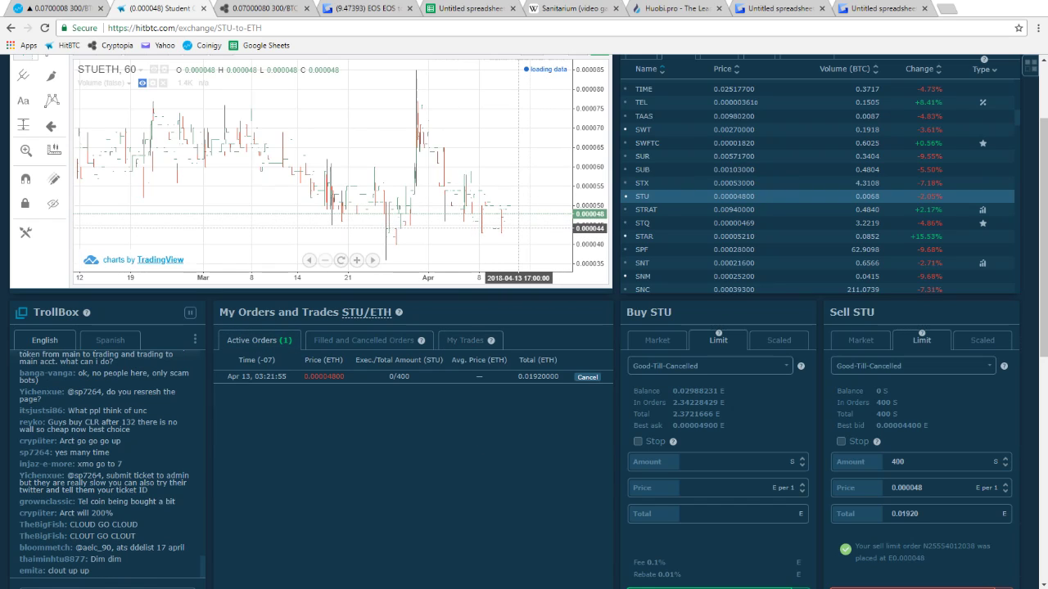
click(465, 340)
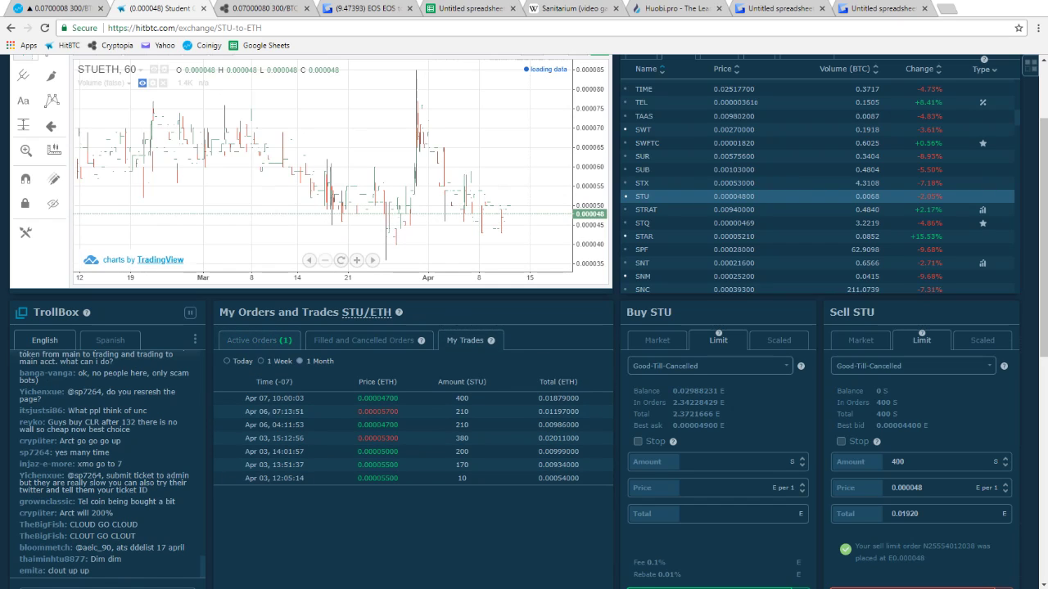
click(259, 341)
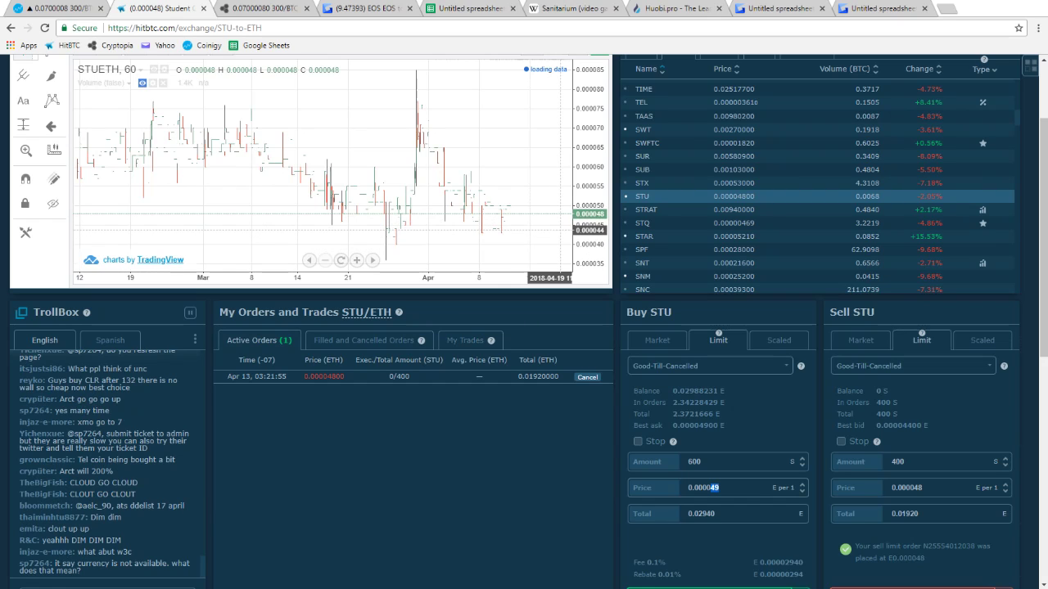
Measure a potential price rise on the STU/ETH chart from about 0.000044, clearing the measurement
shift+click(559, 232)
click(526, 211)
click(528, 199)
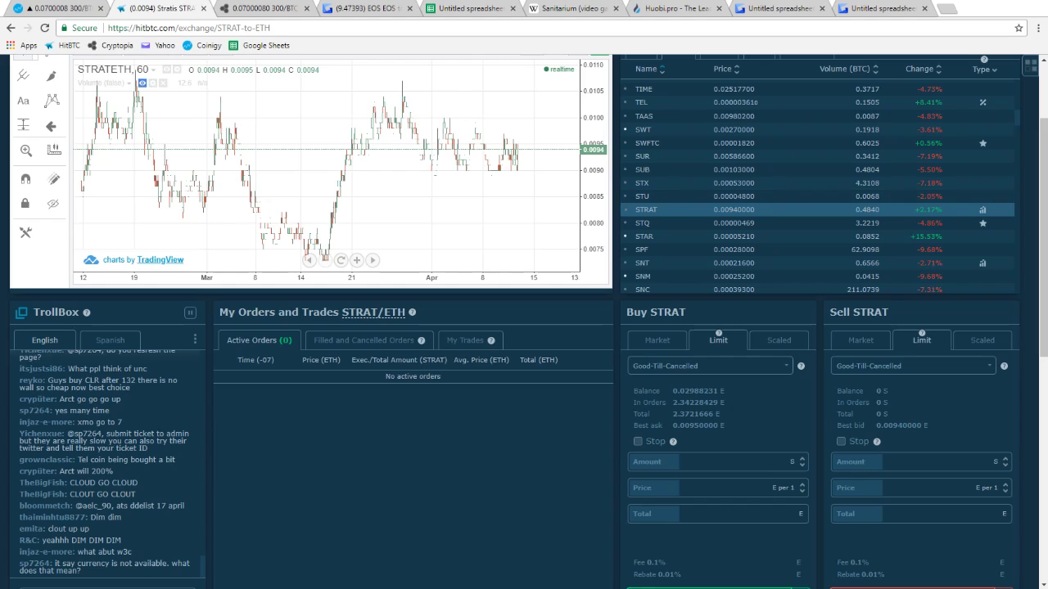
Look through the STU, STRAT, STQ, SPF and SNT charts against ETH, examining their recent price movement
click(733, 196)
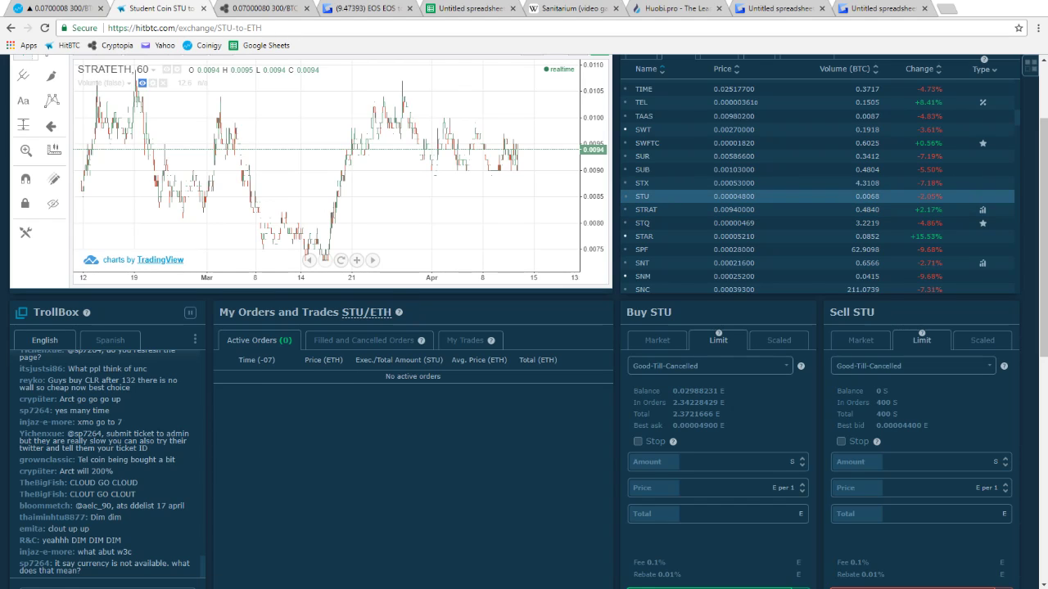
click(645, 210)
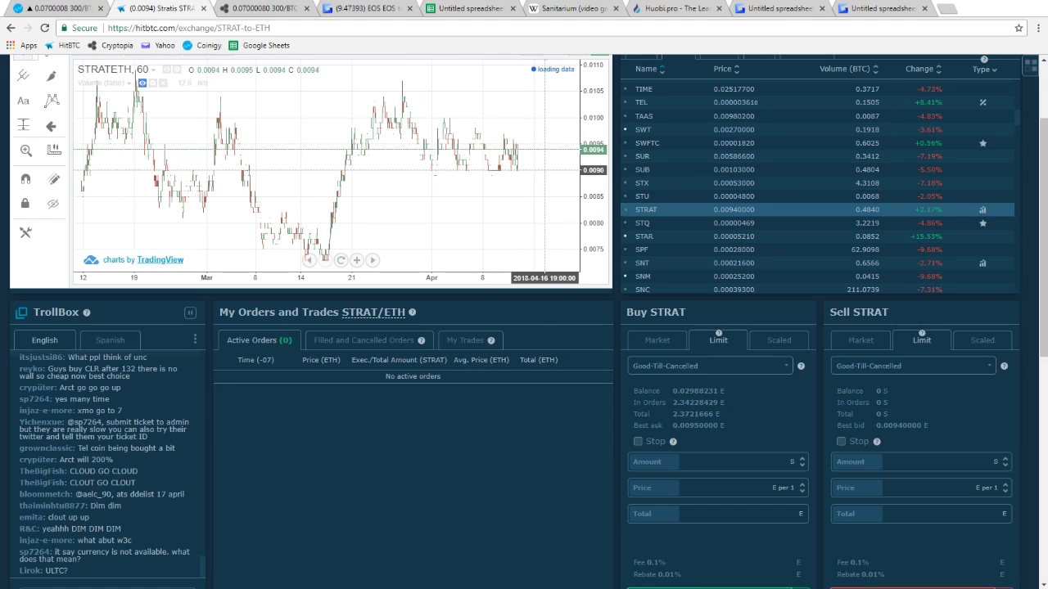
click(646, 223)
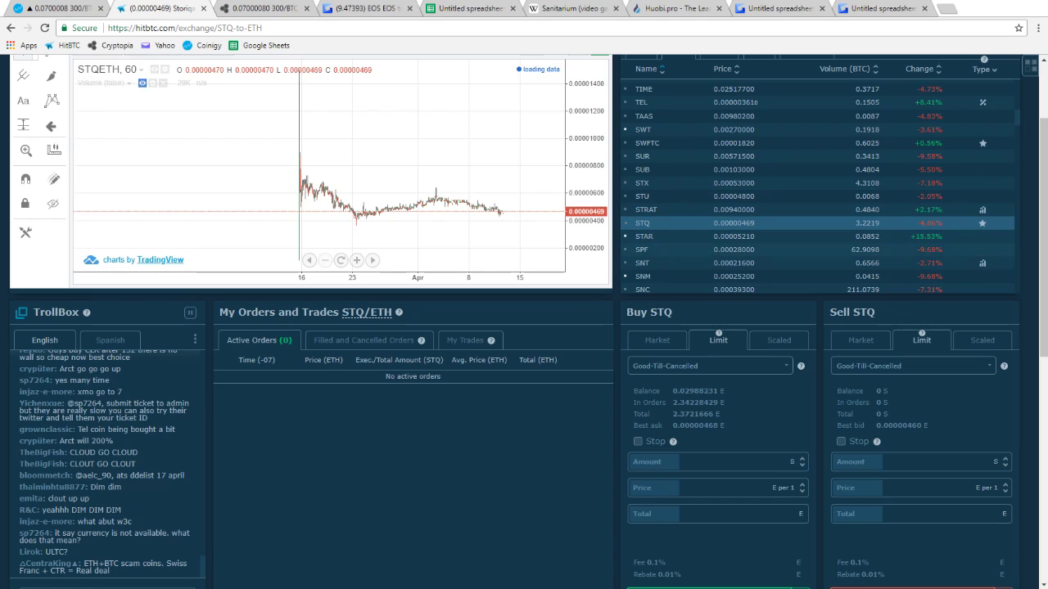
click(642, 250)
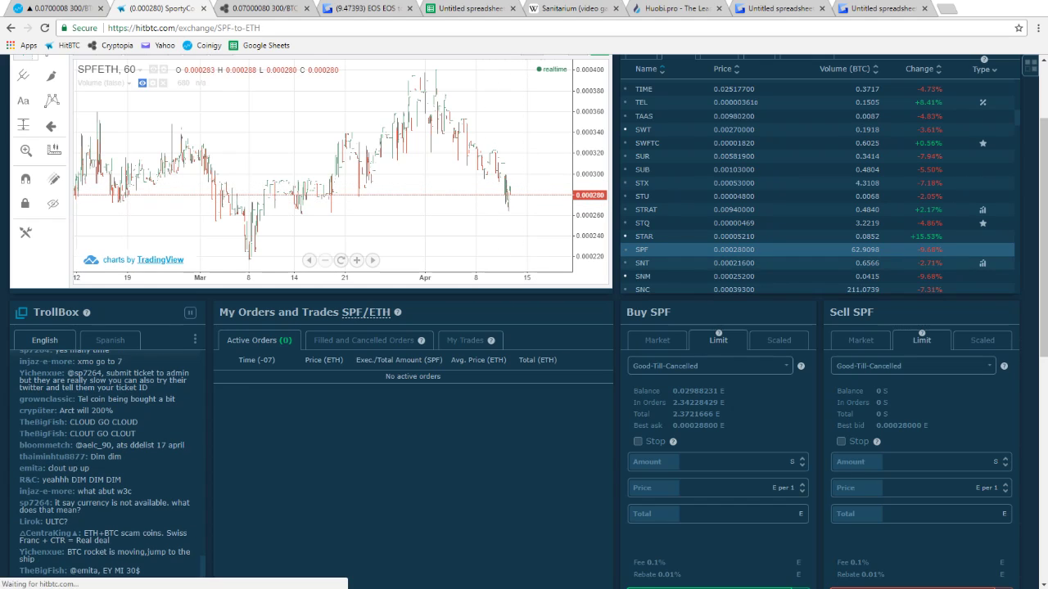
click(642, 263)
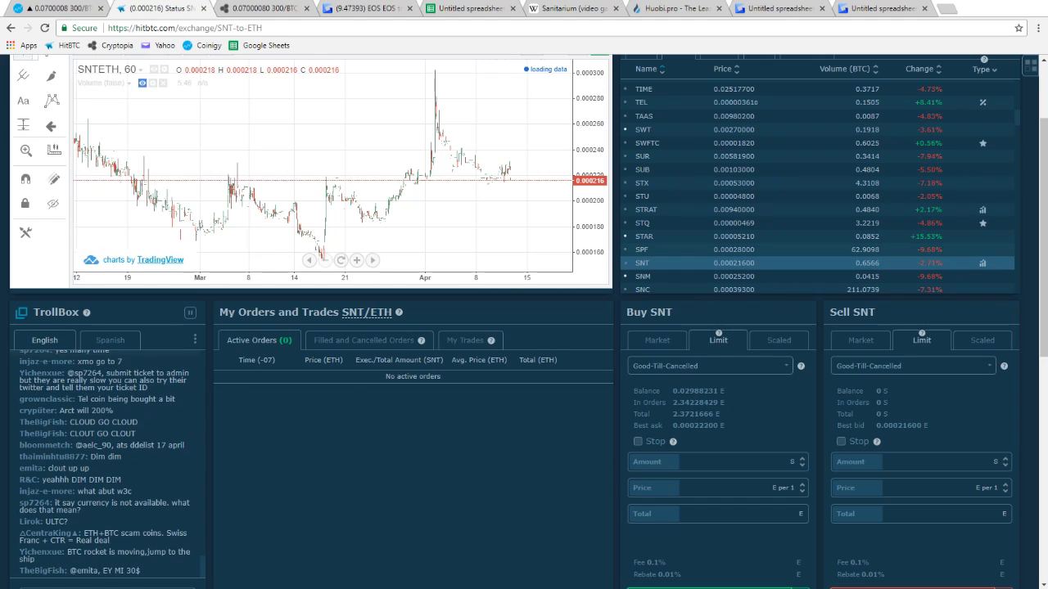
Return to the SPF/ETH market and examine its latest candles, measuring the price rise from the recent low
click(642, 249)
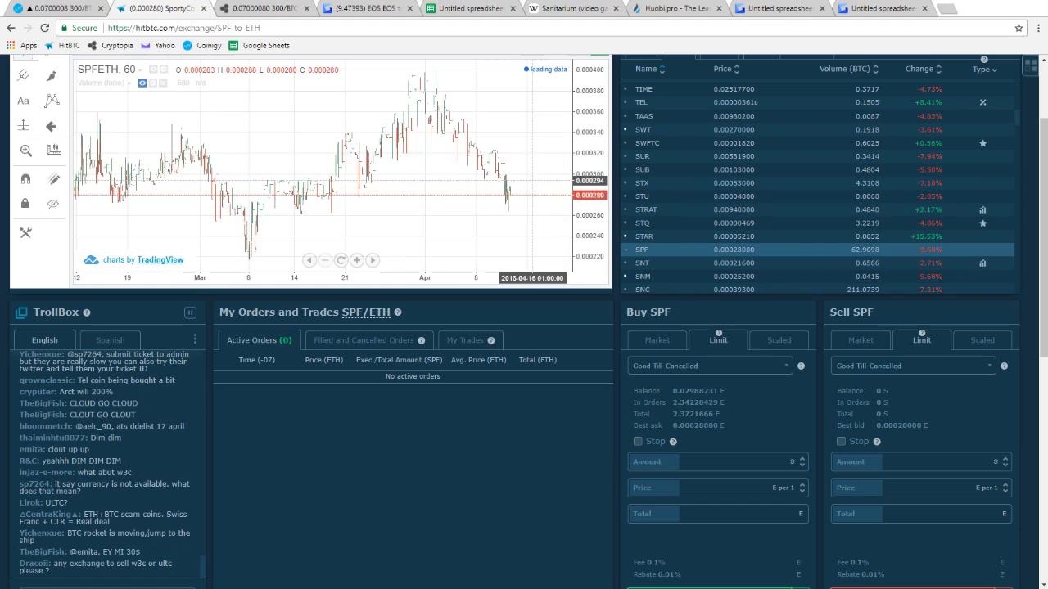
scroll(520, 163, up, 2)
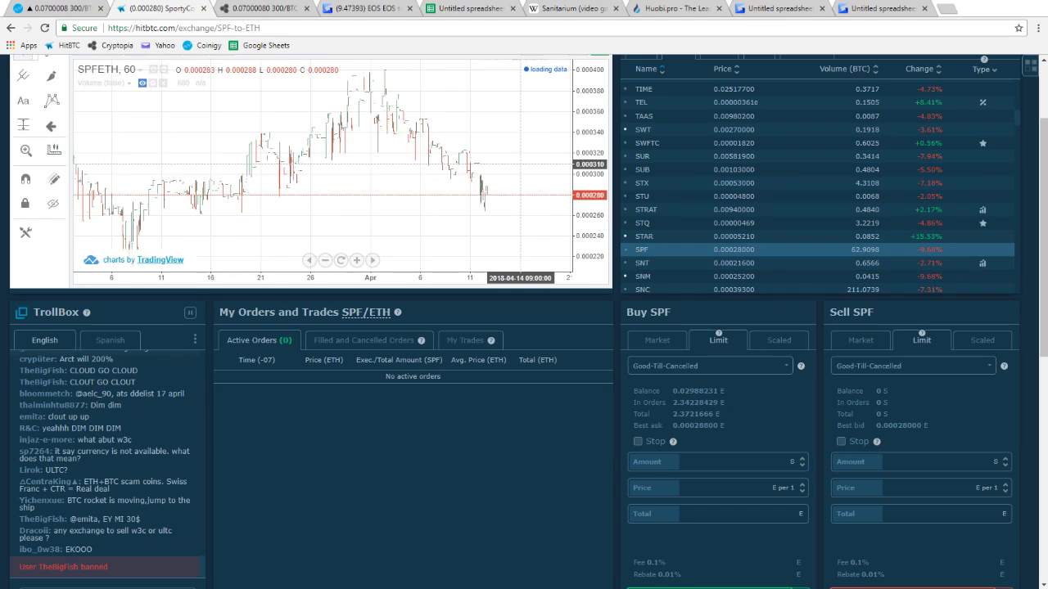
scroll(520, 163, up, 3)
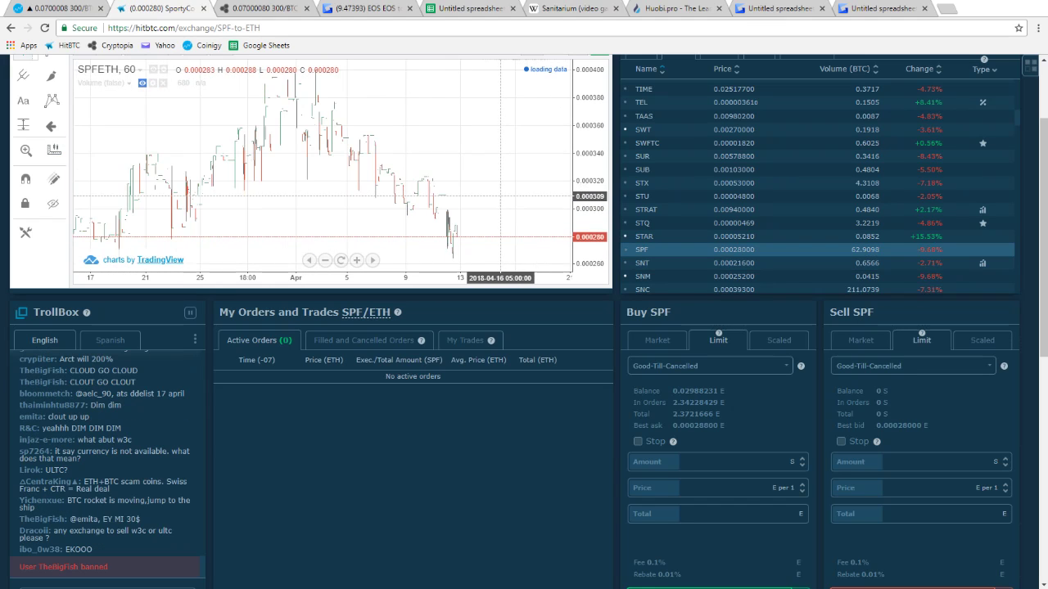
scroll(523, 205, down, 2)
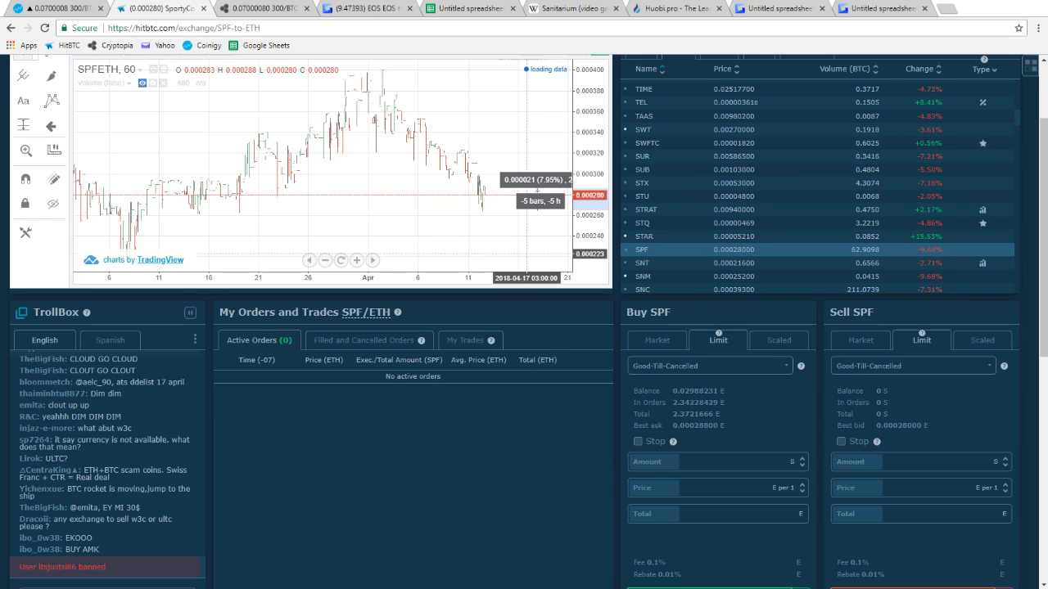
Look through the SNT, SNC and SMT markets against ETH, examining their recent price movement
click(642, 263)
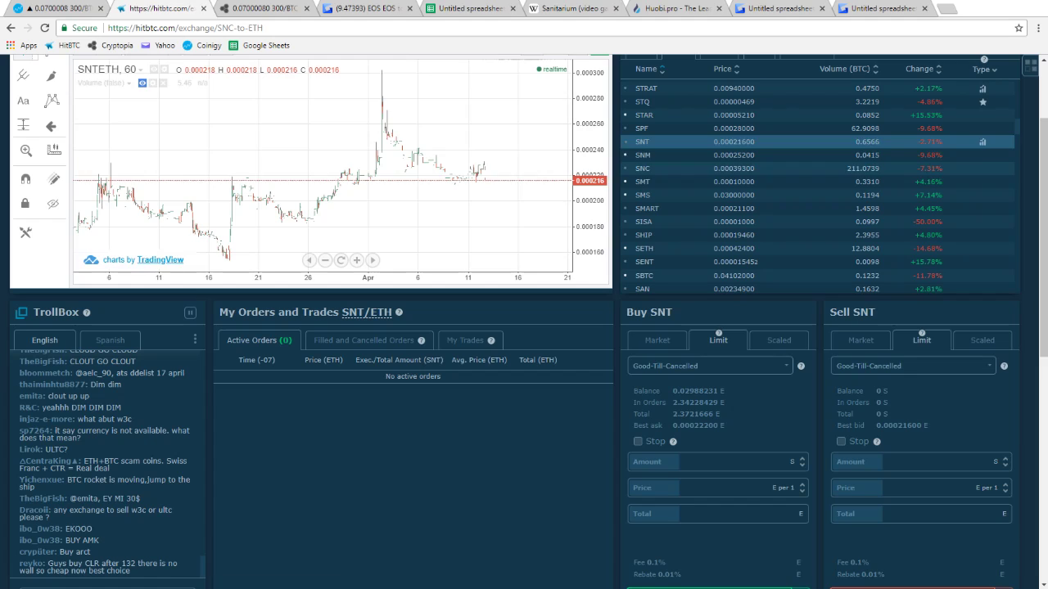
click(642, 168)
click(642, 181)
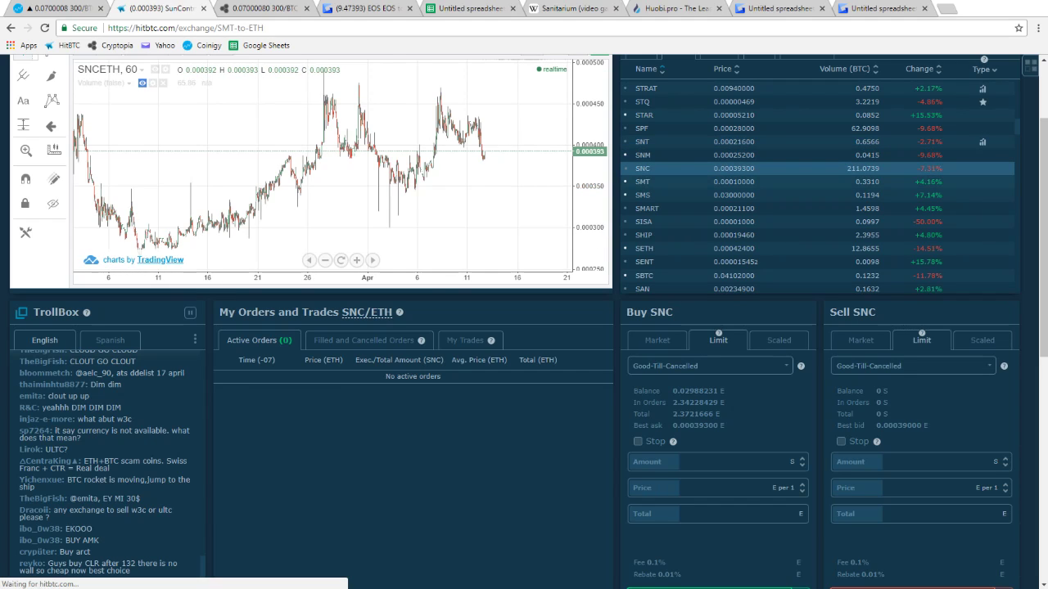
Open the SMART/ETH market and measure the price rise from its recent lows on the chart
click(647, 209)
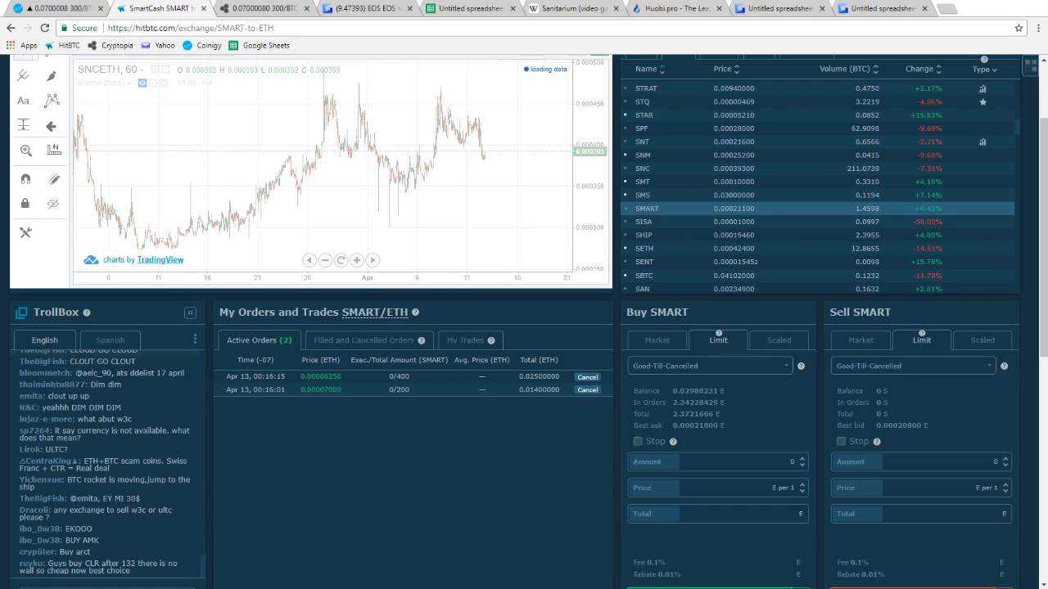
shift+click(502, 230)
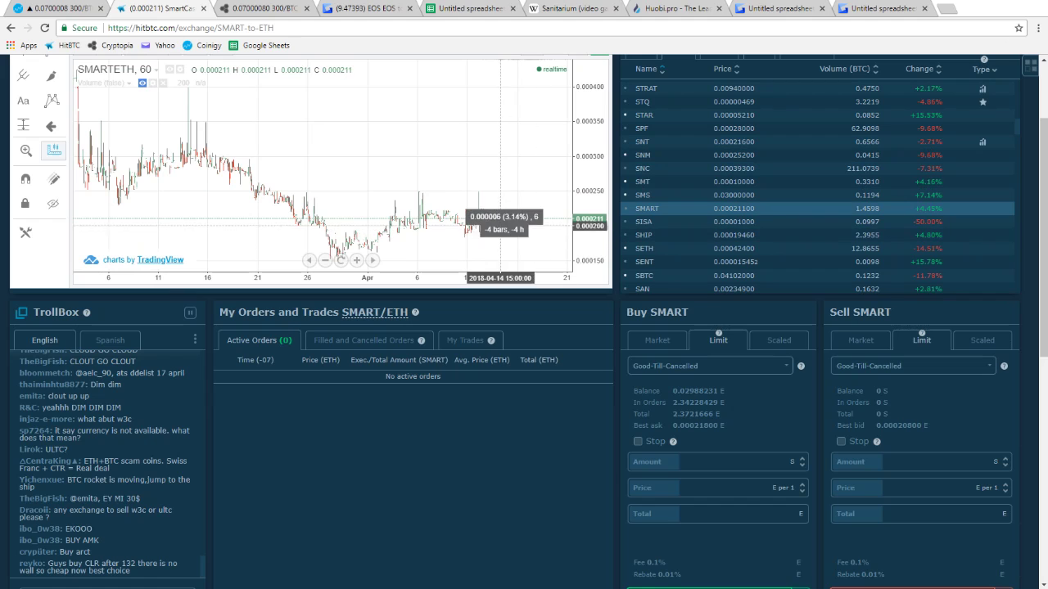
scroll(483, 190, up, 3)
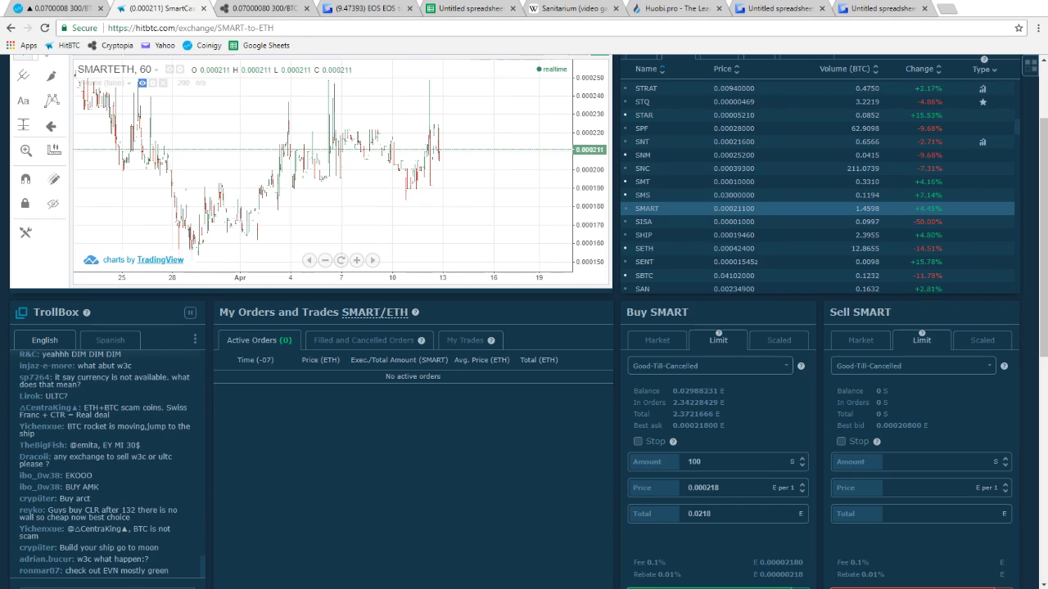
Draft a limit buy order for 100 SMART at 0.00019
key(BackSpace)
key(BackSpace)
key(BackSpace)
text(1)
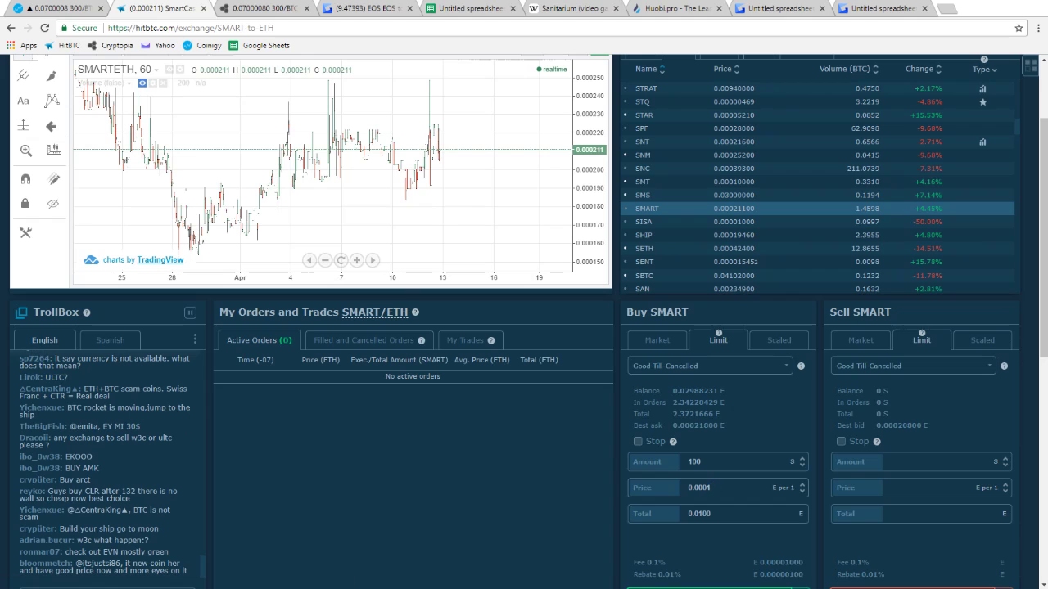
scroll(524, 321, down, 3)
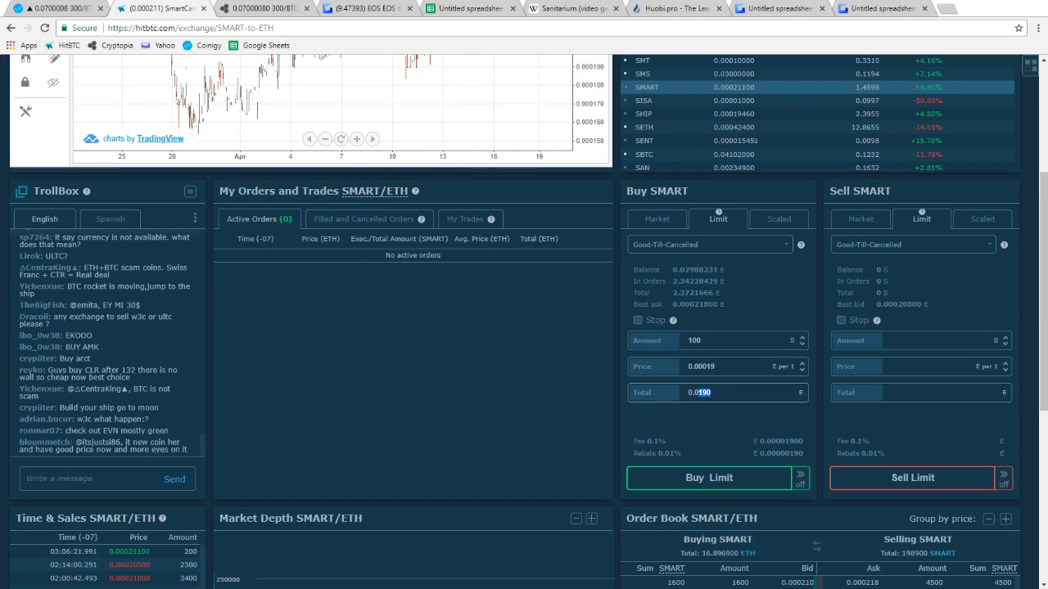
click(696, 340)
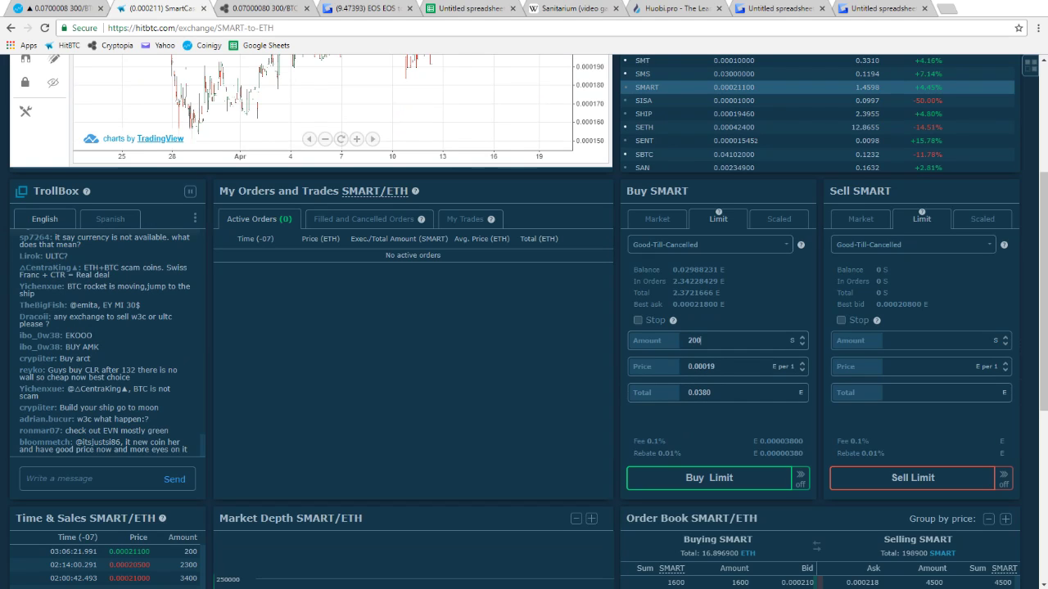
scroll(524, 322, up, 5)
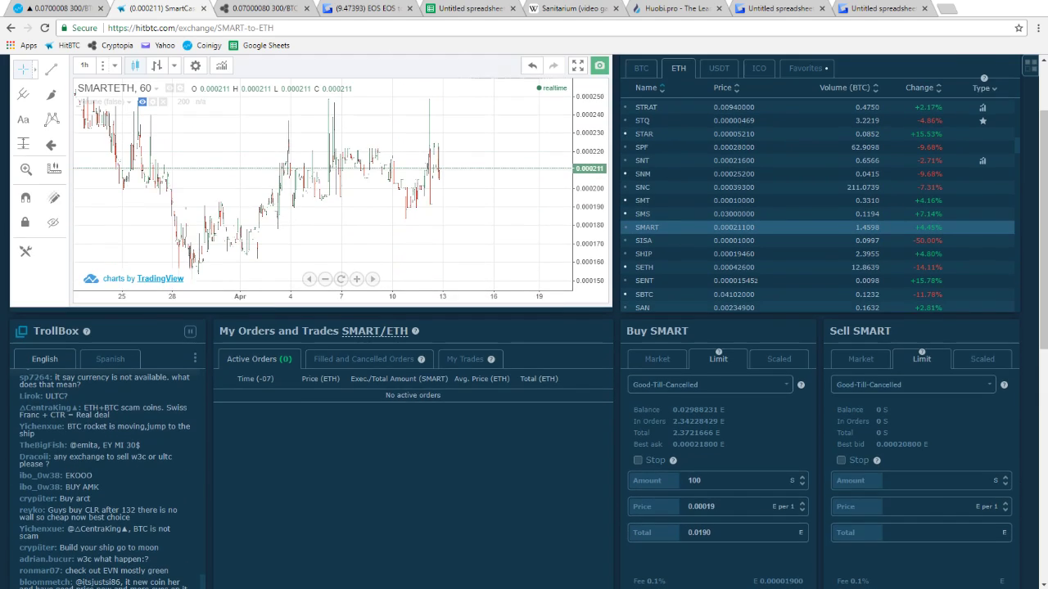
Check the SISA/ETH and SHIP/ETH charts, measuring the SHIP price rise from its recent lows and clearing the measurement
click(645, 283)
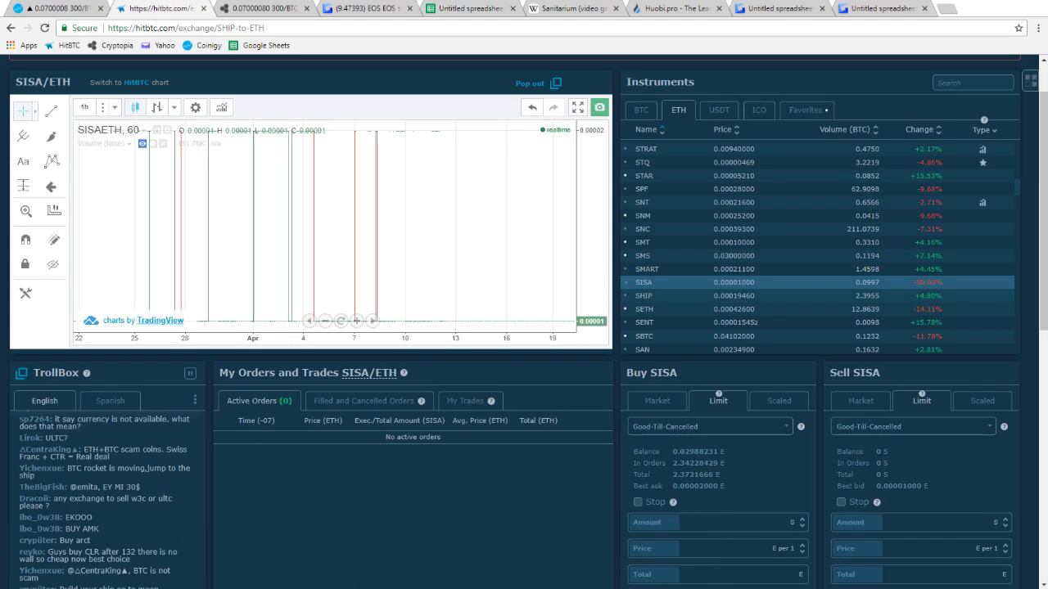
click(643, 295)
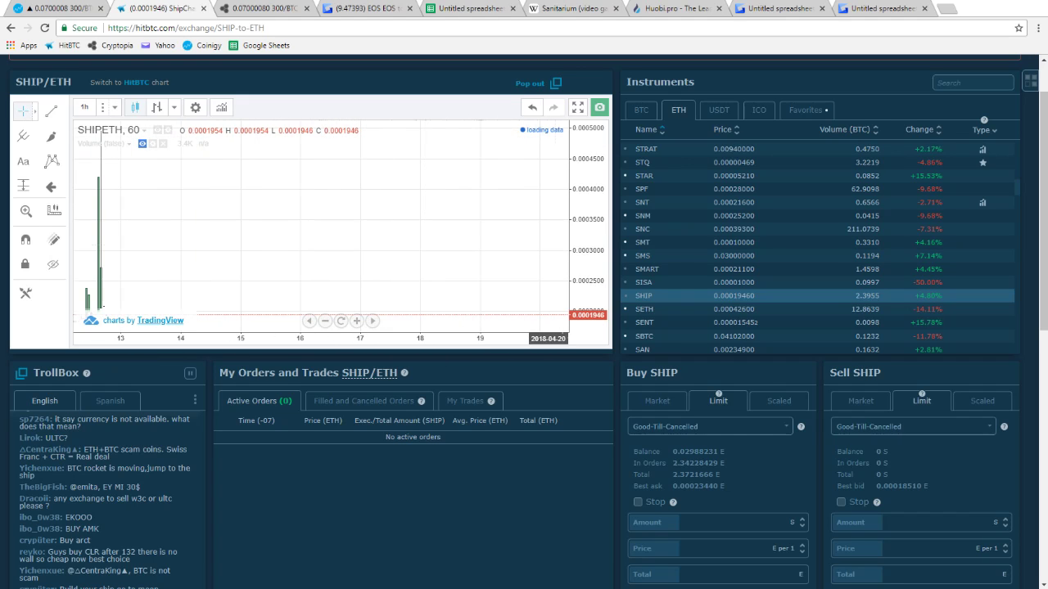
drag(400, 234, 496, 231)
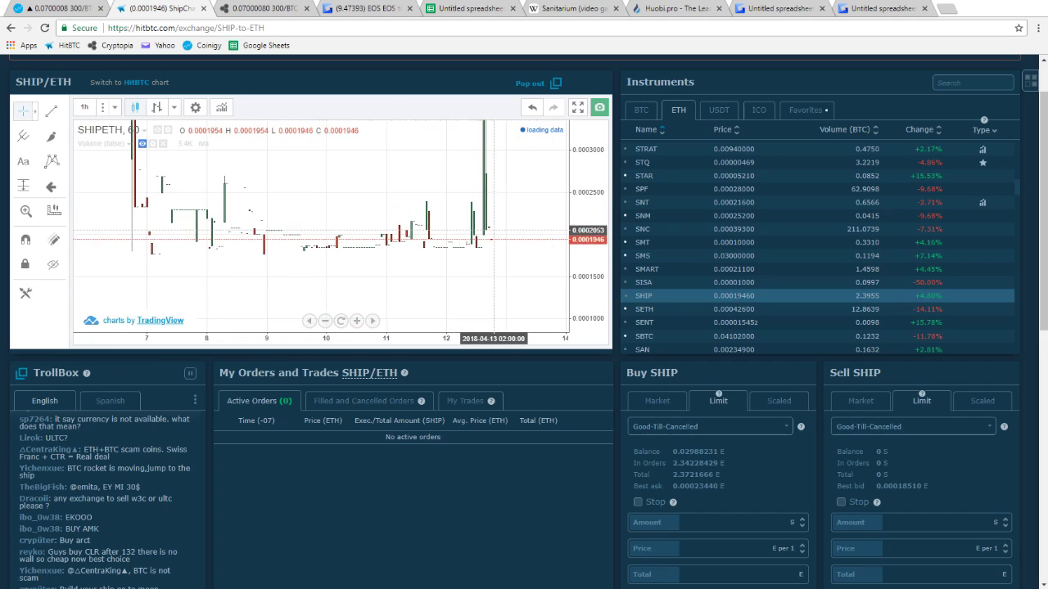
shift+click(528, 248)
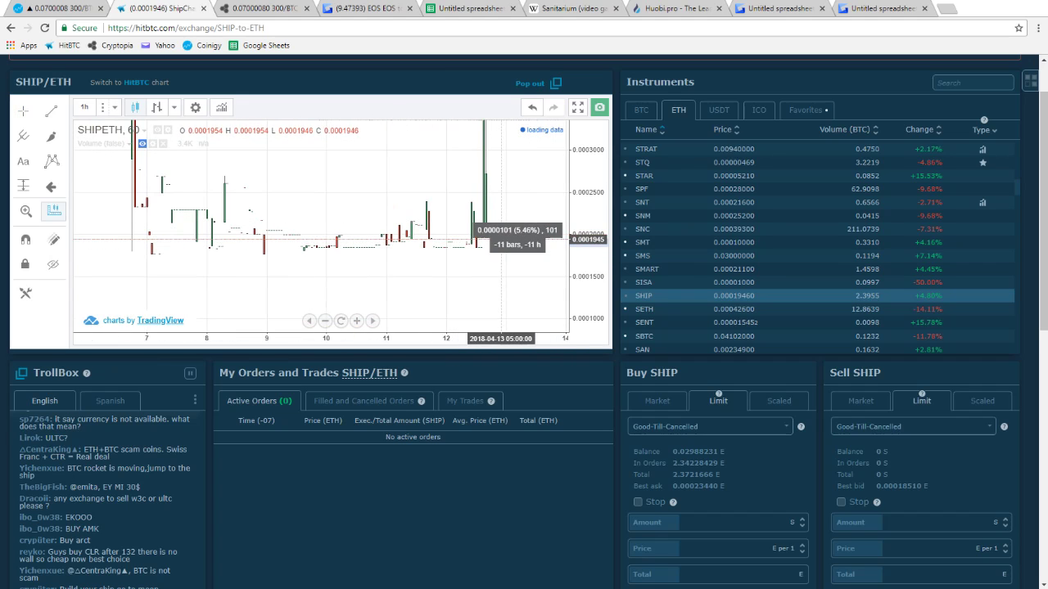
click(469, 206)
click(471, 196)
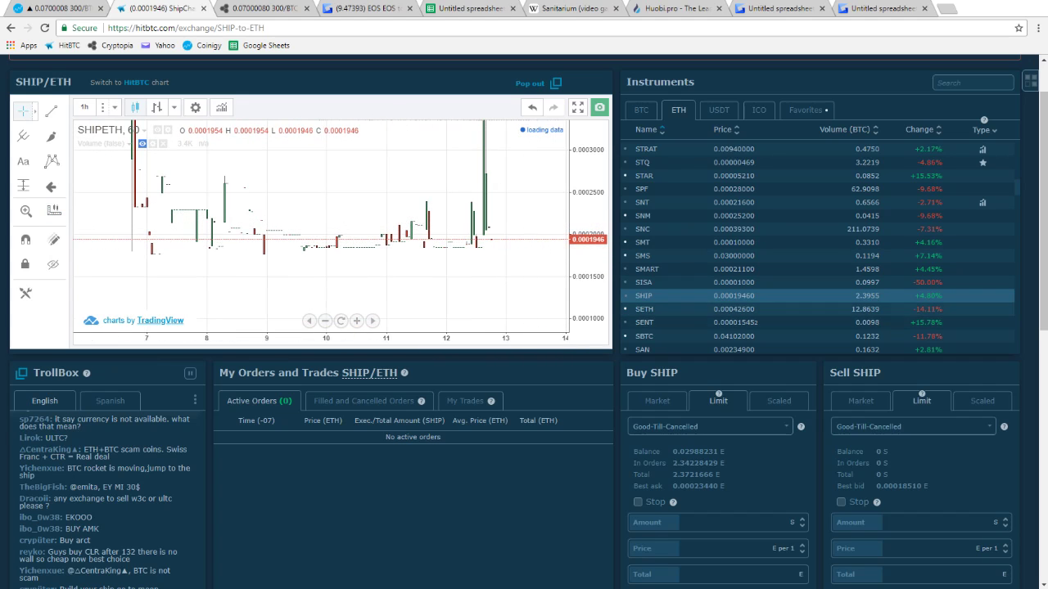
Pass SETH to open the SENT/ETH market and measure the price rise from the latest drop
click(646, 310)
click(645, 322)
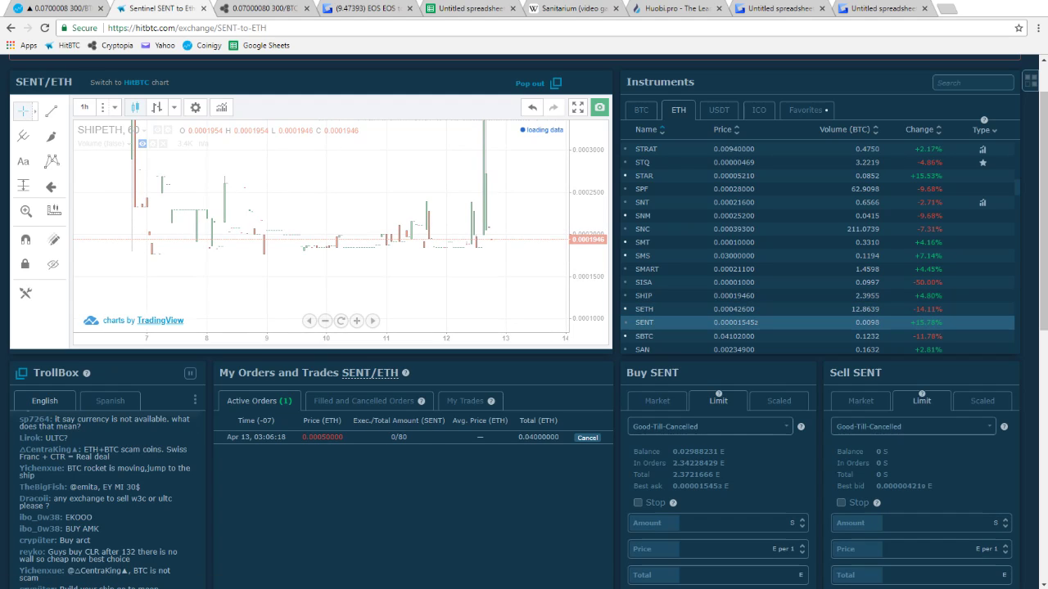
scroll(521, 230, down, 5)
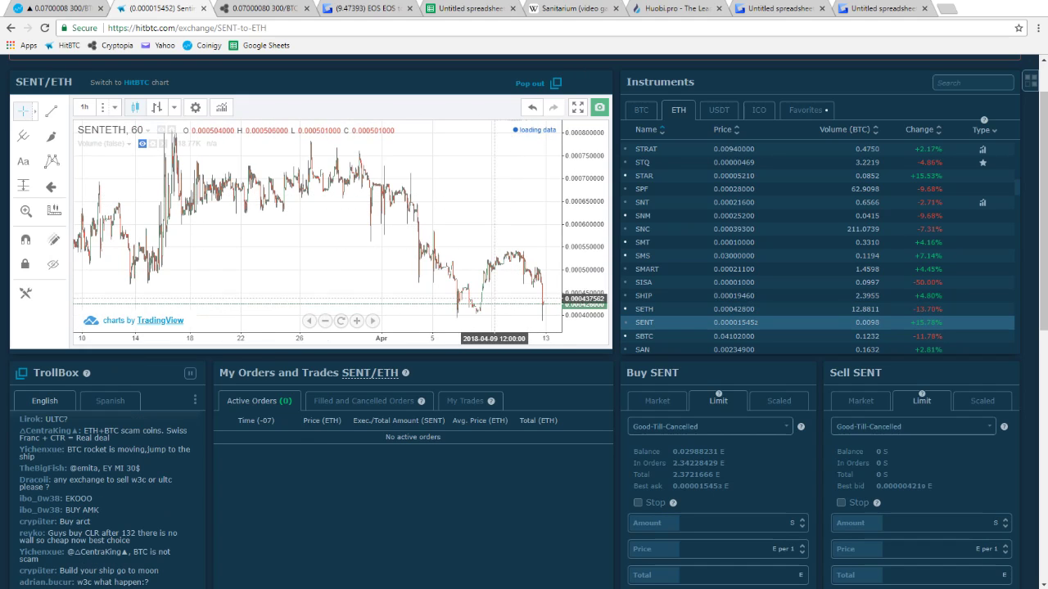
shift+click(547, 307)
click(510, 259)
click(509, 232)
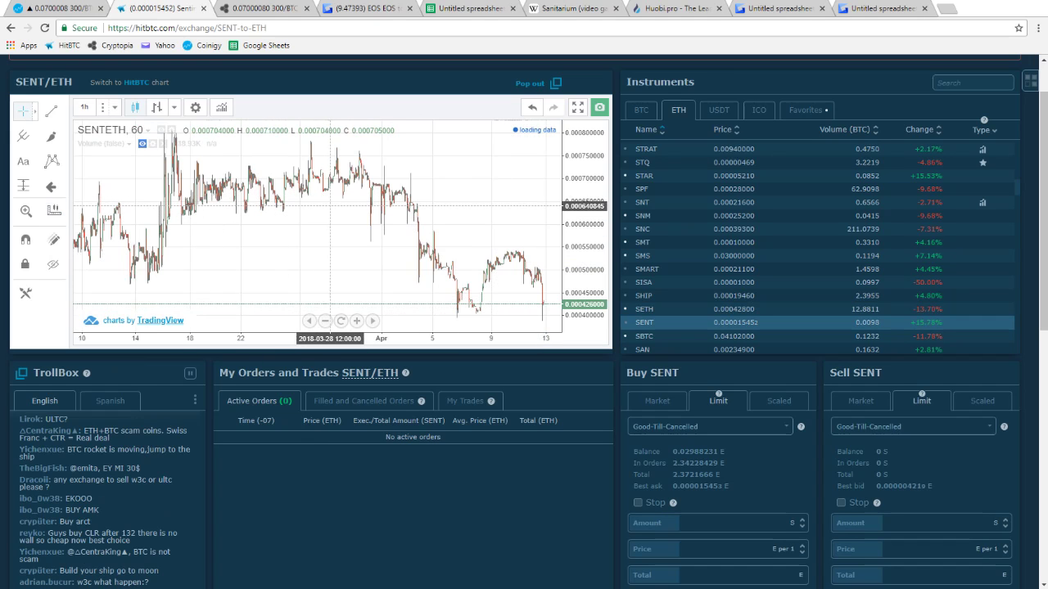
Measure SENT's earlier March price swing from about 0.00064 and the potential rise from about 0.000395 near the latest low
shift+click(280, 206)
click(232, 176)
click(483, 210)
drag(484, 210, 404, 211)
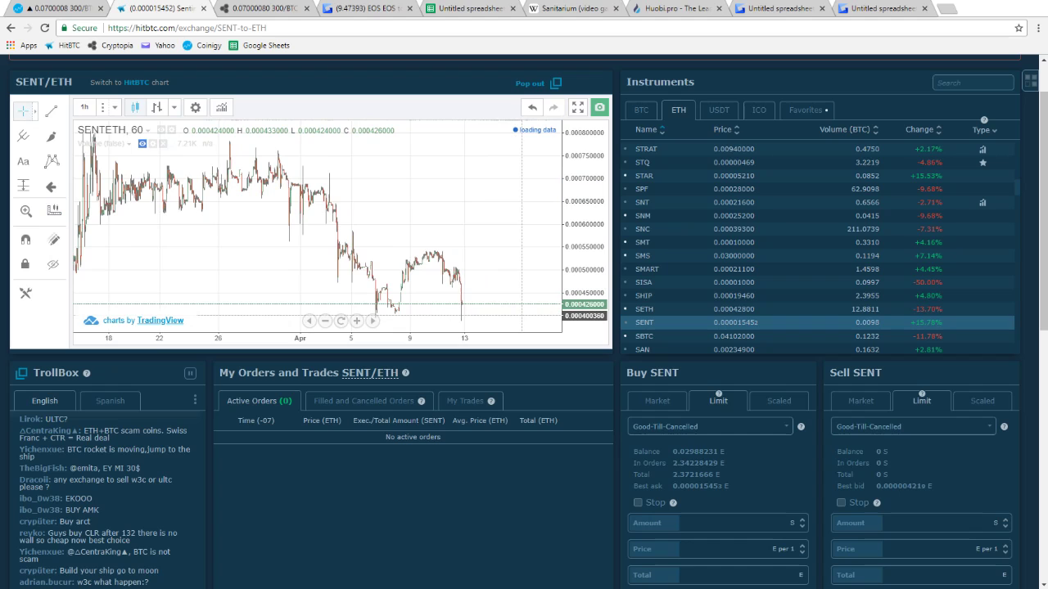
shift+click(520, 318)
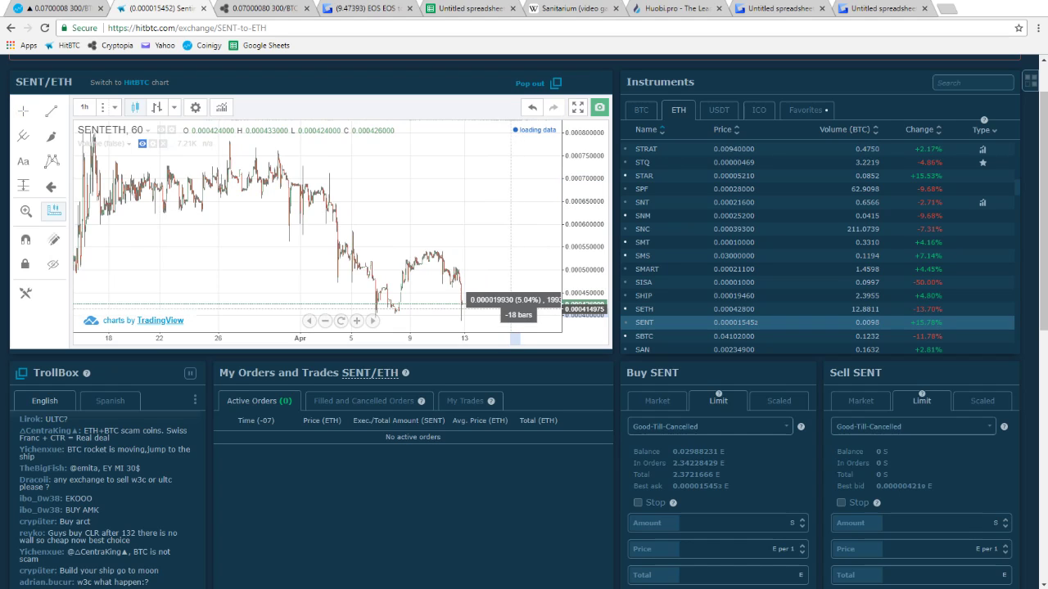
click(510, 295)
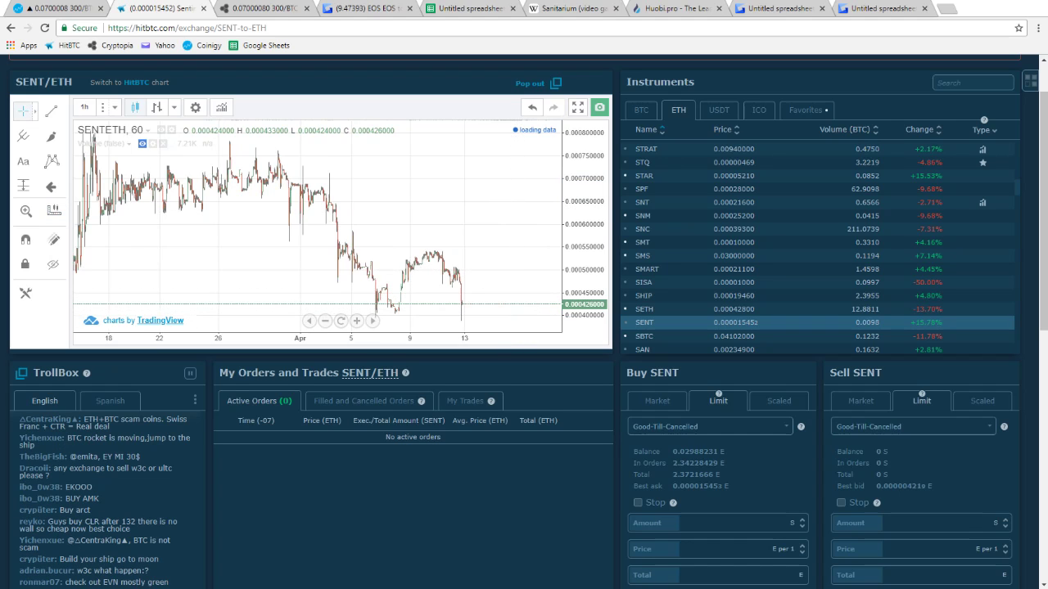
Draft a limit buy order for 10000 SENT at 0.00004 ETH
scroll(524, 328, down, 2)
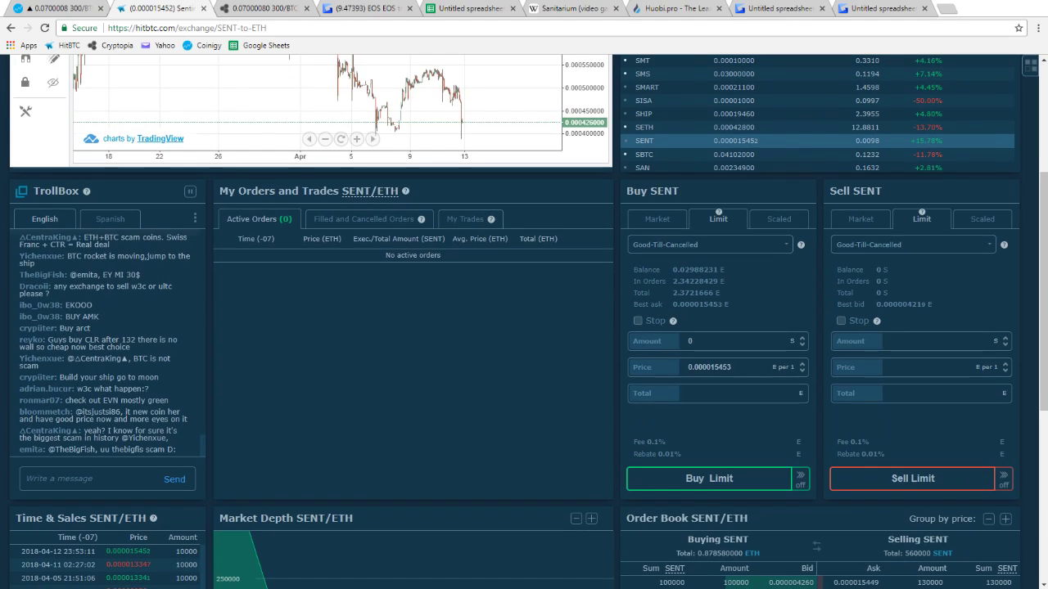
text(4)
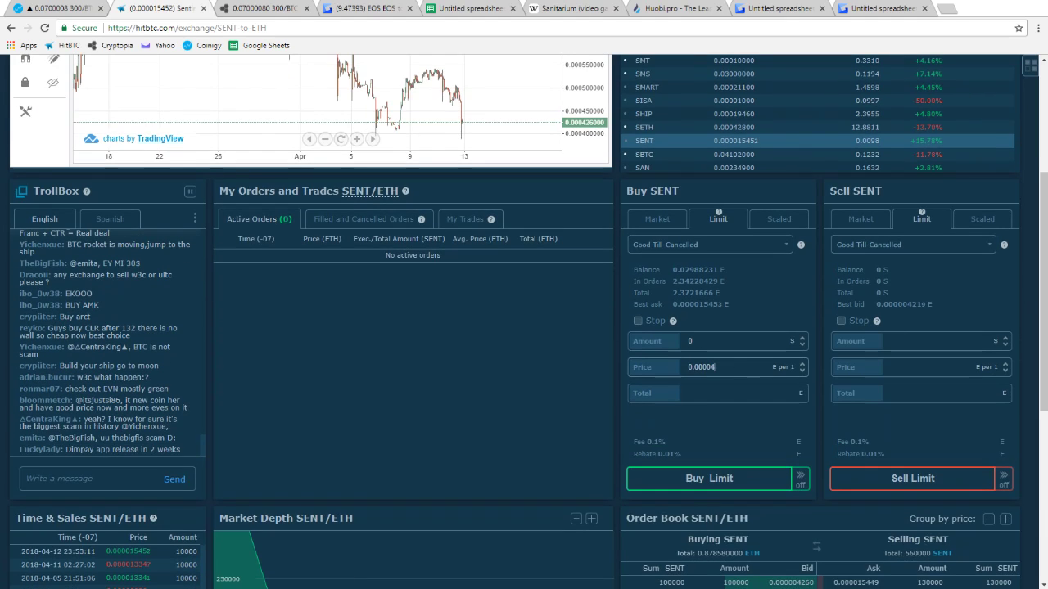
click(721, 340)
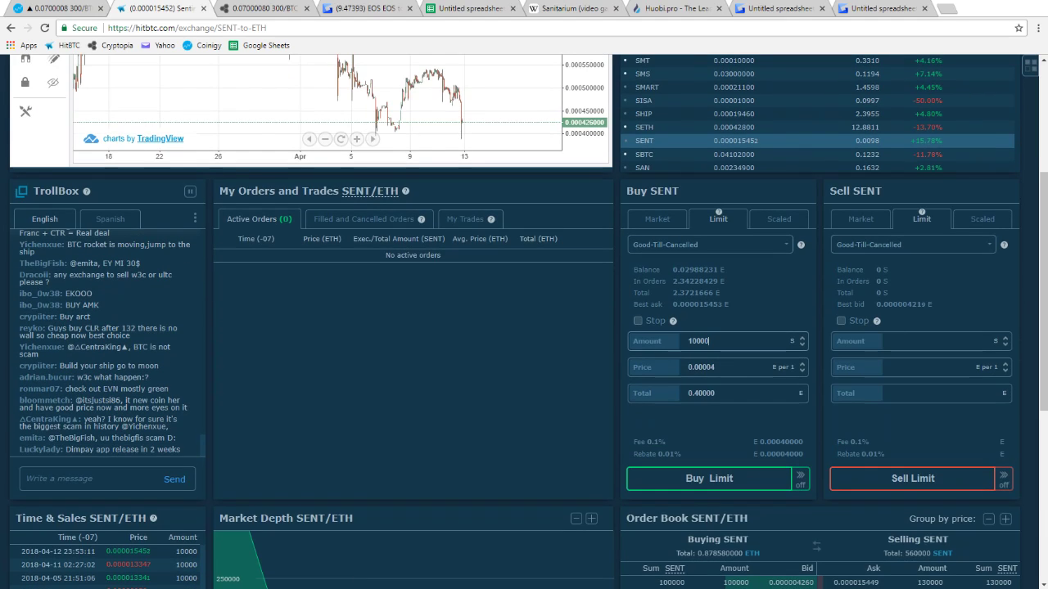
text(10000)
Open the SBTC/ETH market and examine its price history back to mid-February
scroll(523, 327, up, 1)
scroll(819, 180, down, 1)
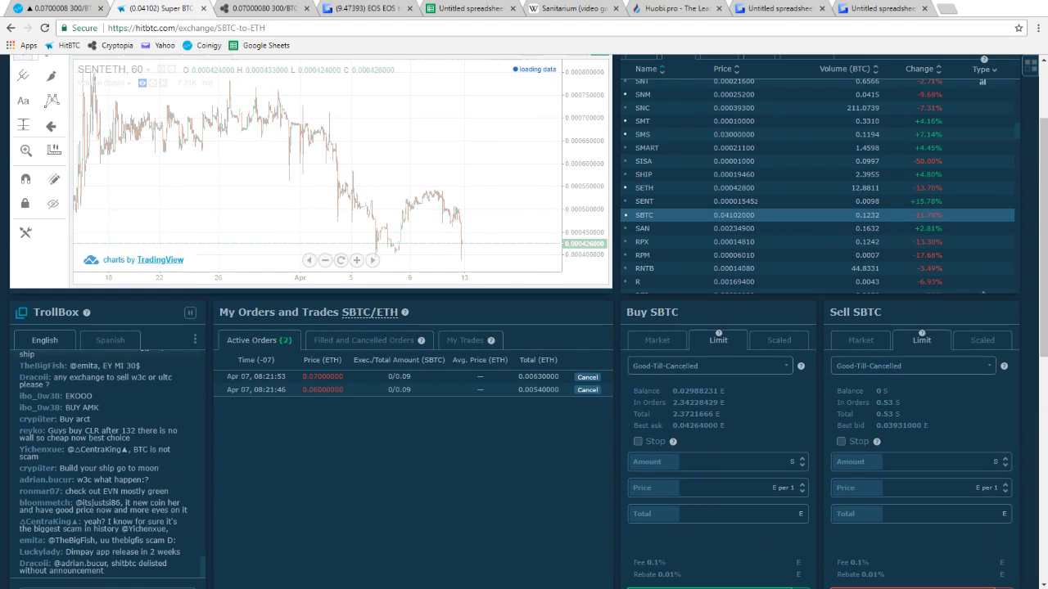
click(729, 229)
click(642, 228)
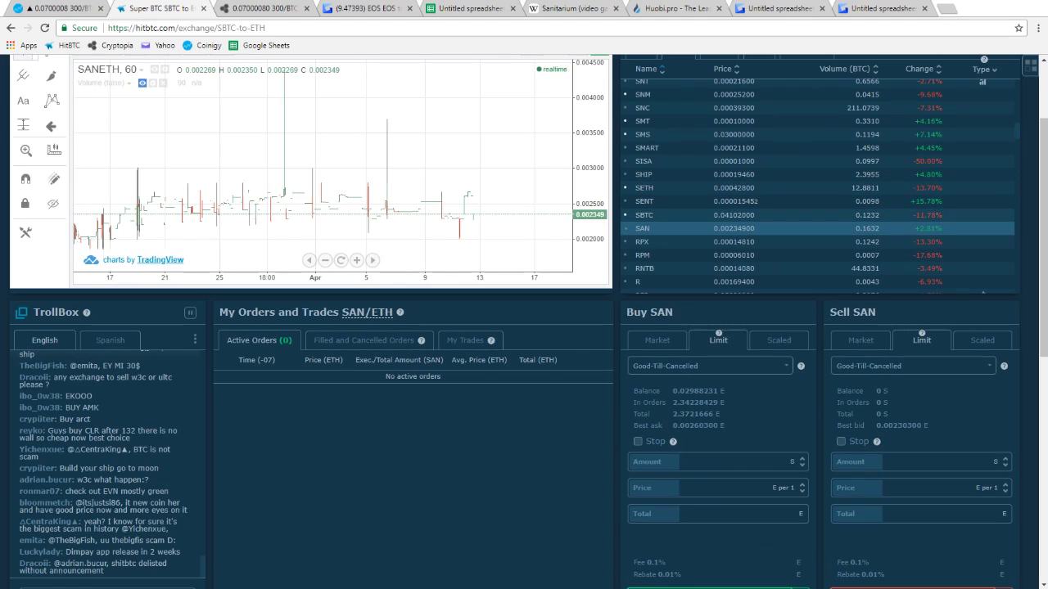
click(644, 215)
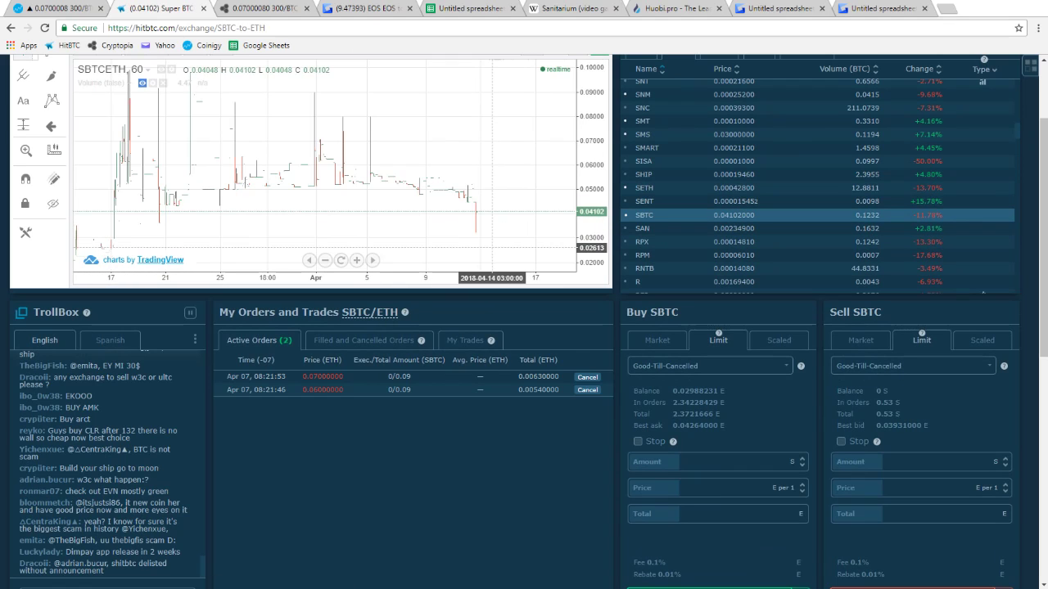
scroll(485, 186, down, 3)
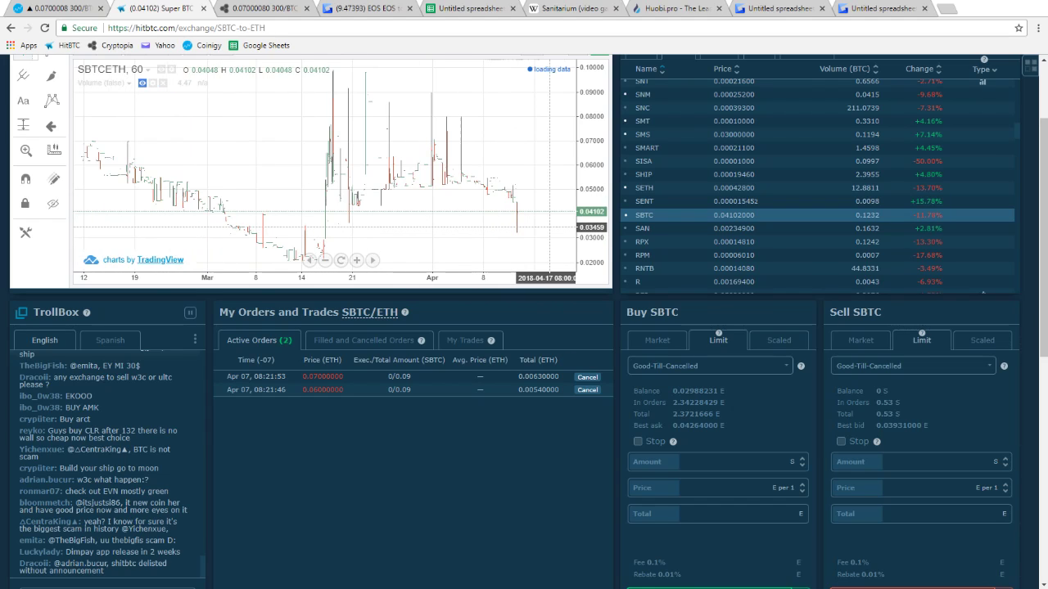
Compare the past month's SBTC/ETH trades with the active sell orders
click(465, 340)
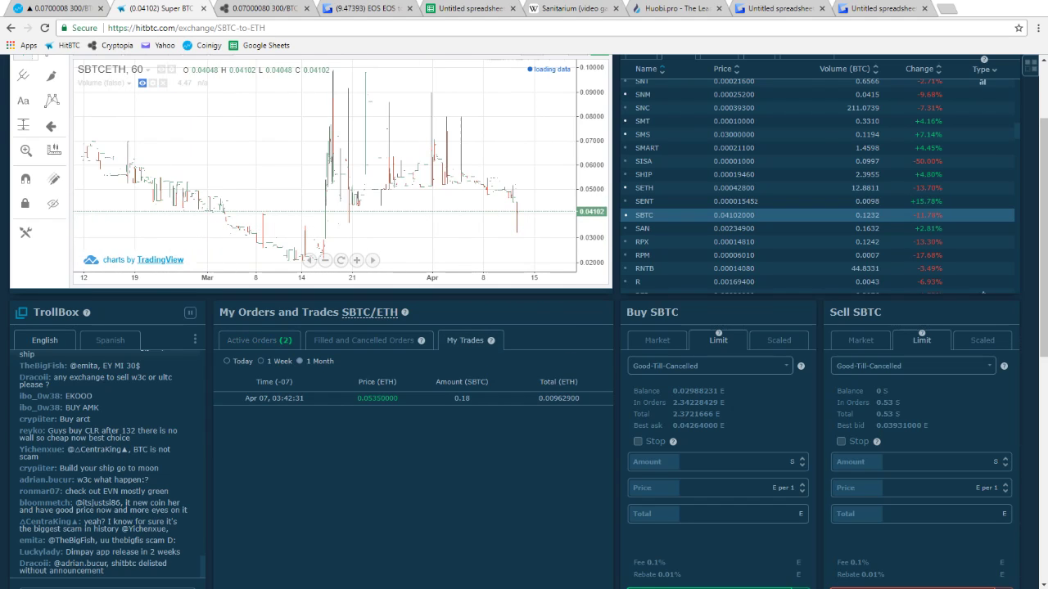
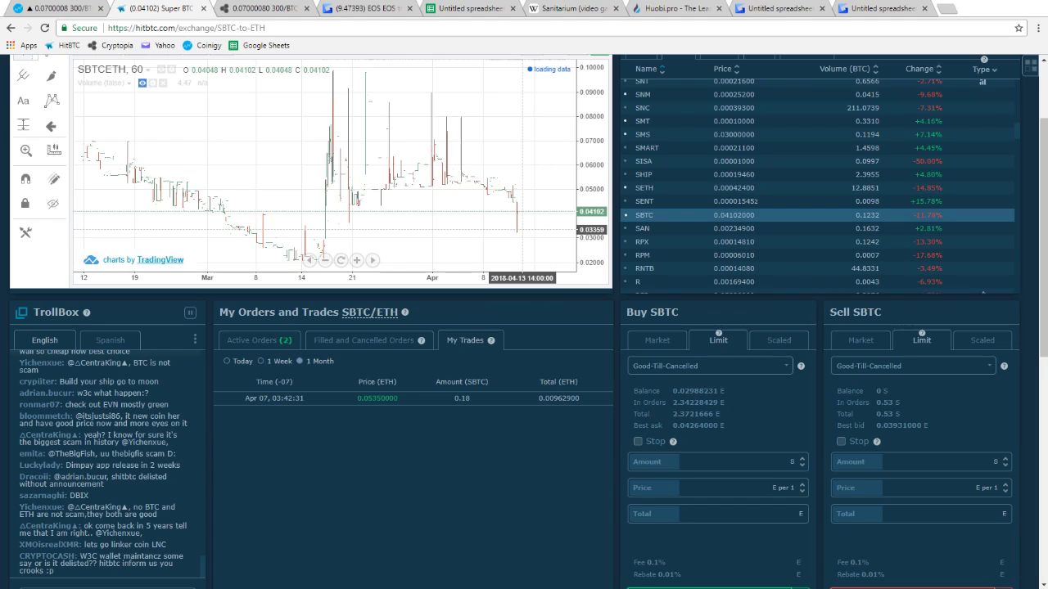
click(259, 341)
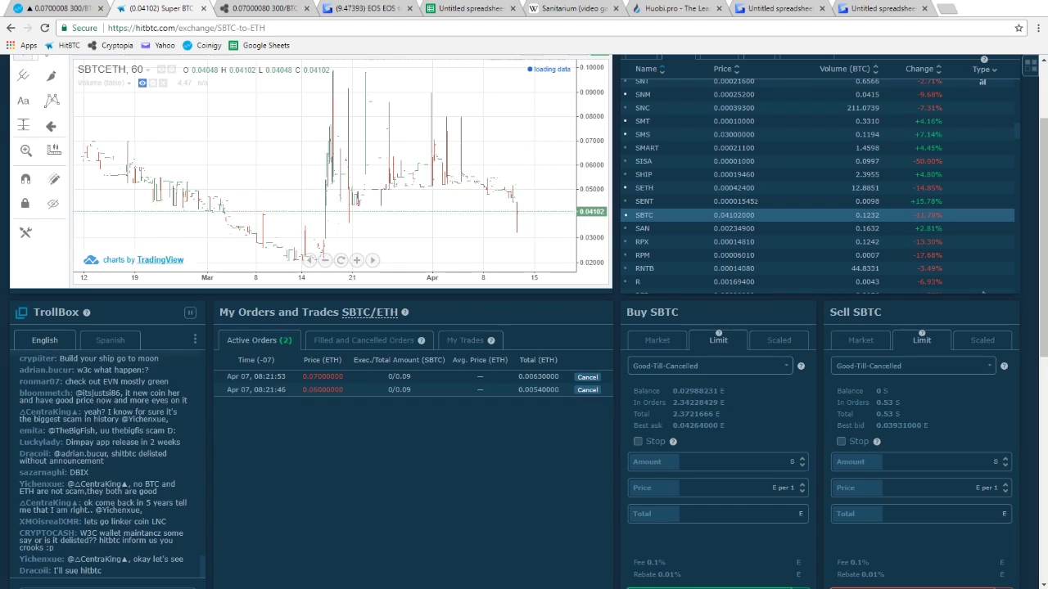
click(464, 340)
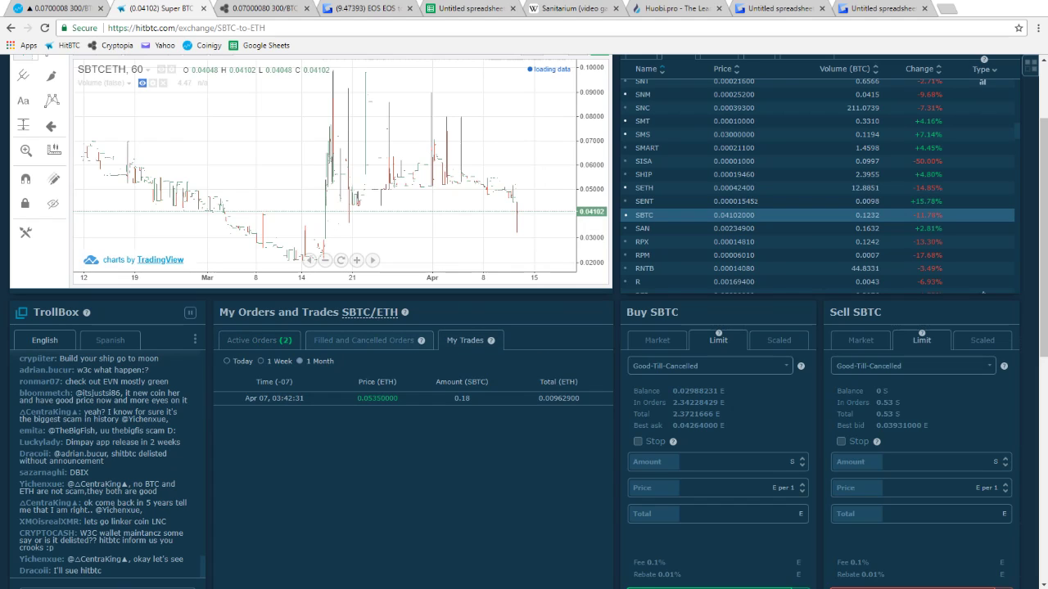
click(259, 340)
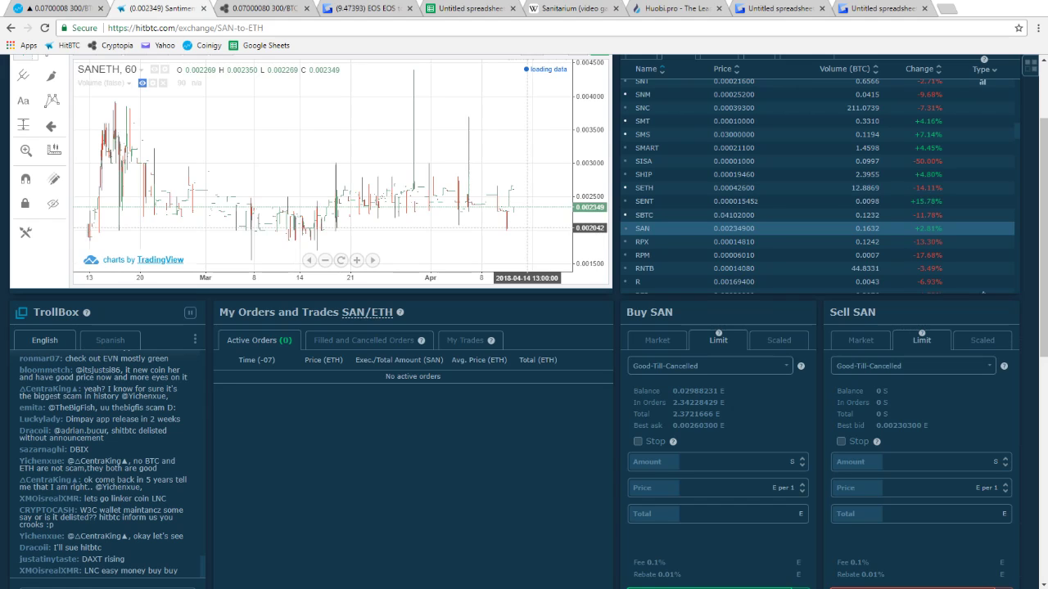
Place a limit buy order for SAN at 0.00205 with a total of 0.01 ETH
scroll(524, 322, down, 1)
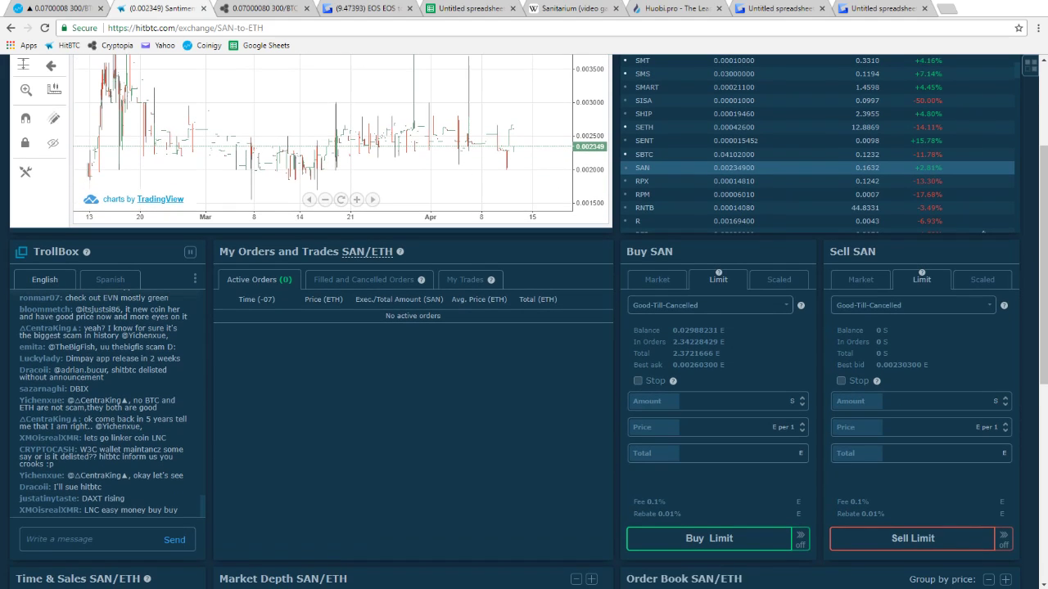
drag(719, 427, 706, 428)
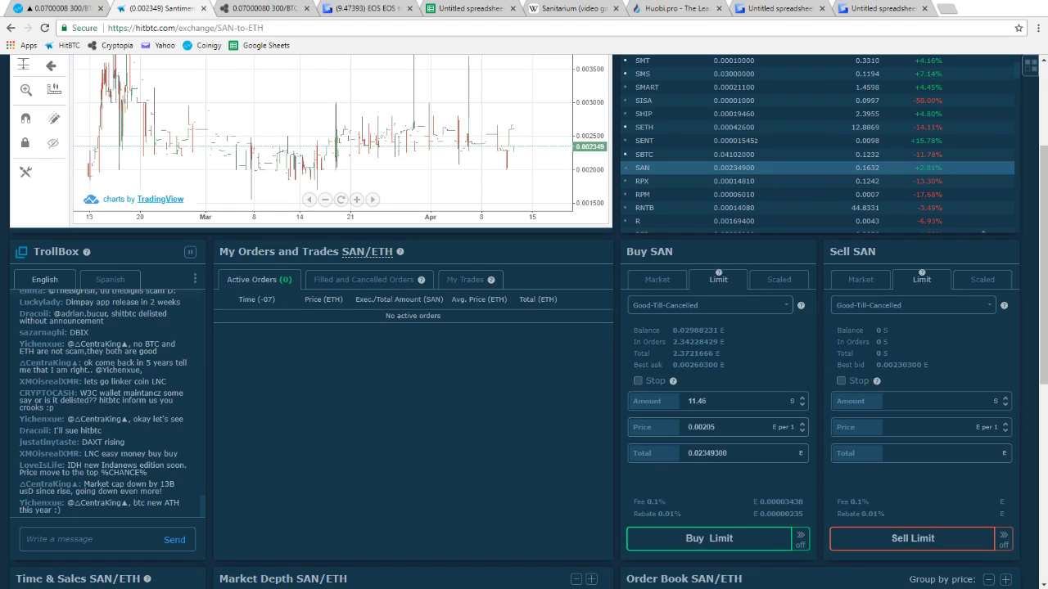
text(01)
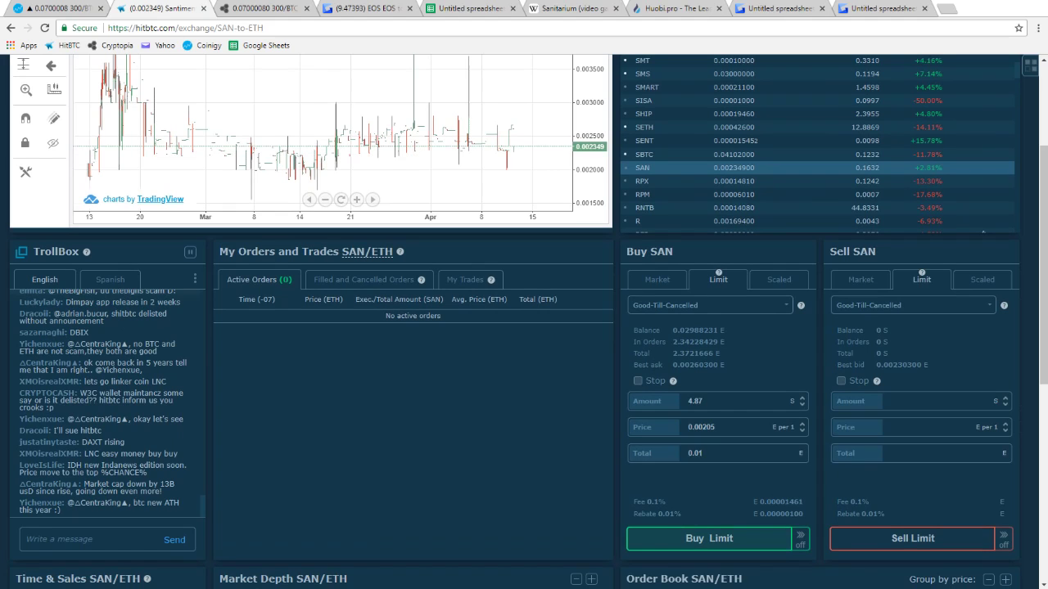
click(709, 538)
click(594, 307)
Place a second SAN limit buy at 0.00225 with a total of 0.01 ETH, and check the order book
scroll(524, 319, up, 1)
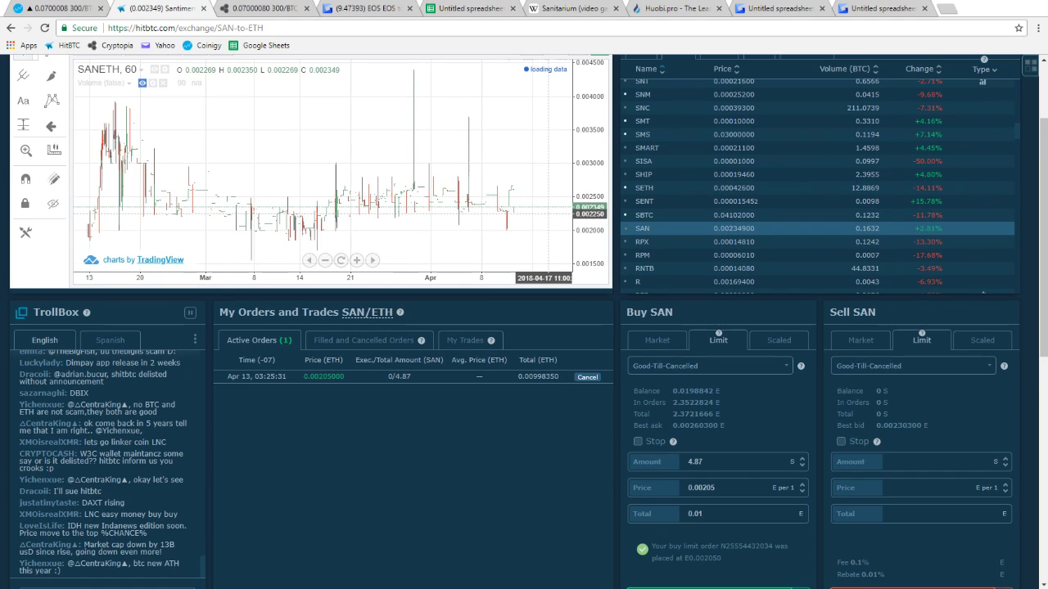
click(708, 488)
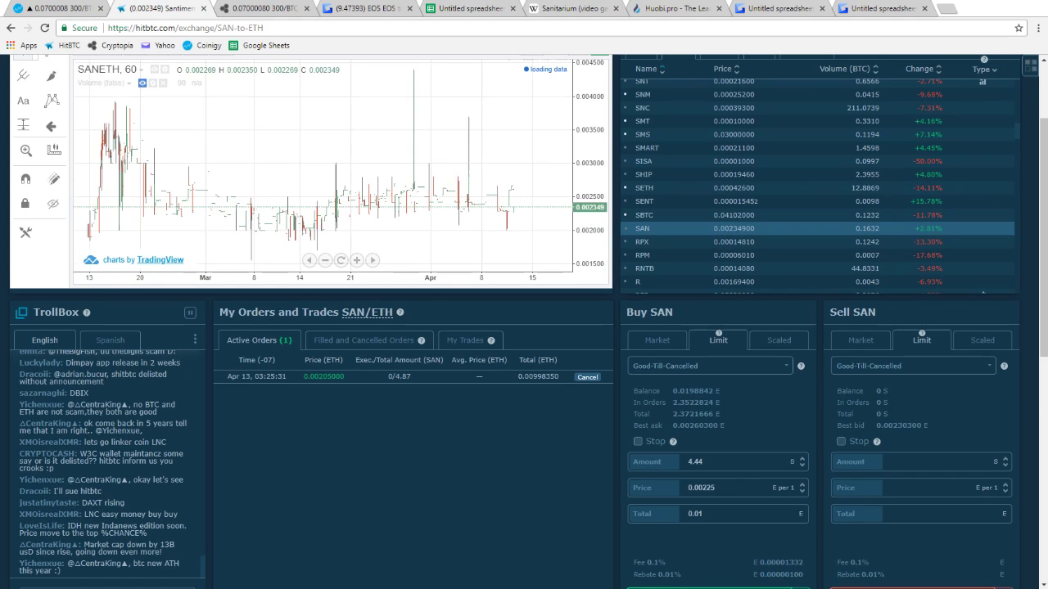
scroll(709, 417, down, 3)
click(709, 418)
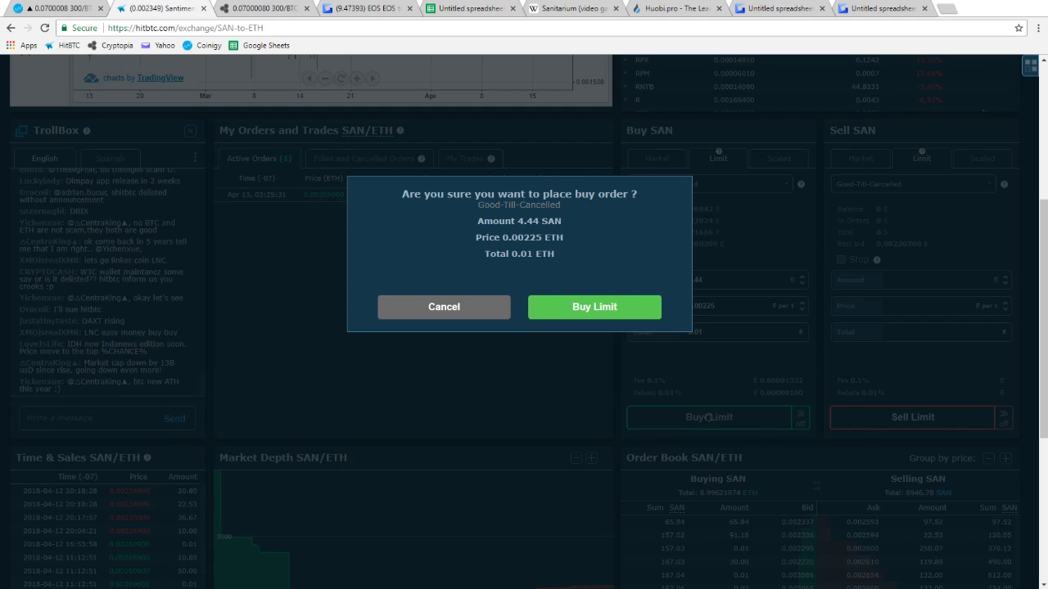
key(Return)
scroll(709, 417, down, 2)
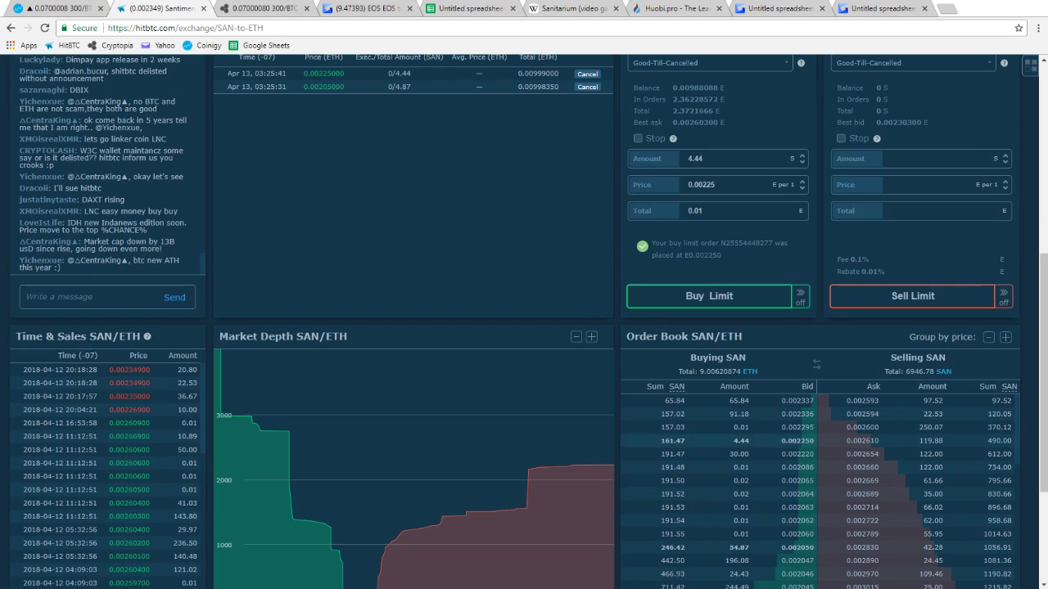
scroll(523, 327, up, 5)
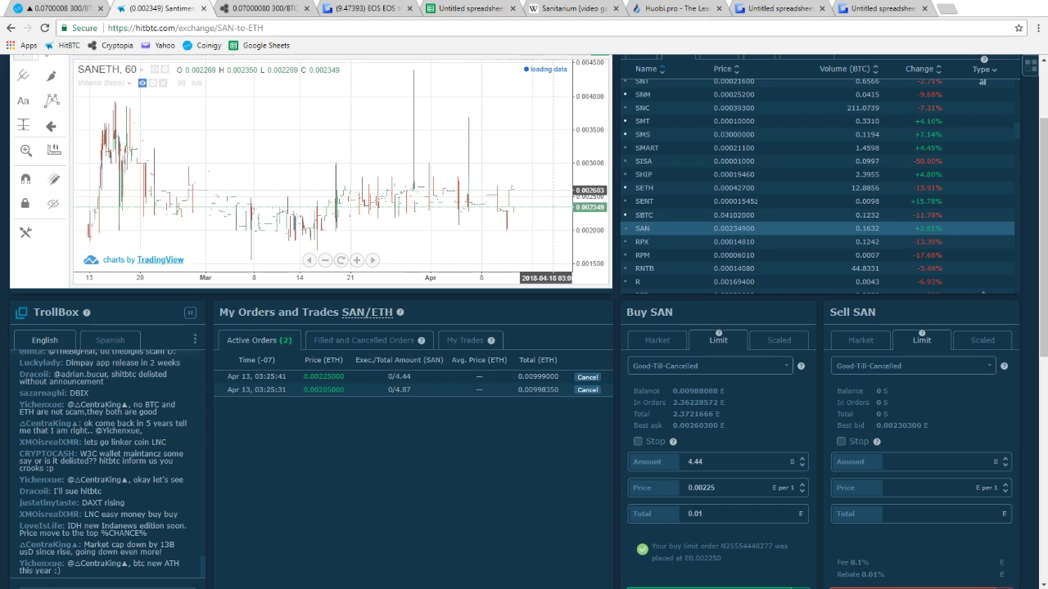
Measure the SAN/ETH price move from about March 21, clear the measurement, and check SAN's trade history and active orders
shift+click(347, 179)
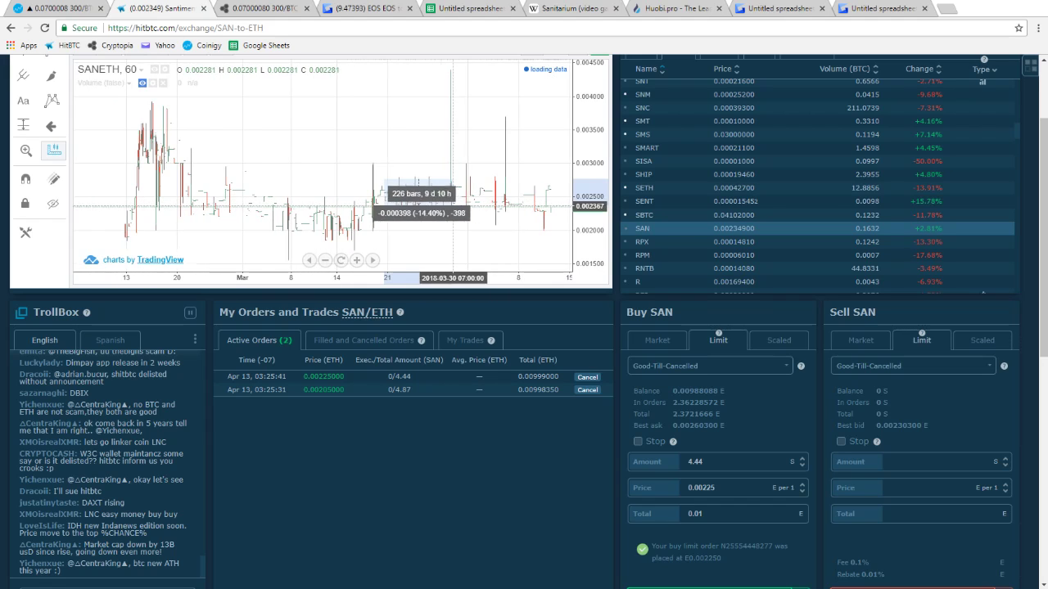
click(551, 208)
click(552, 219)
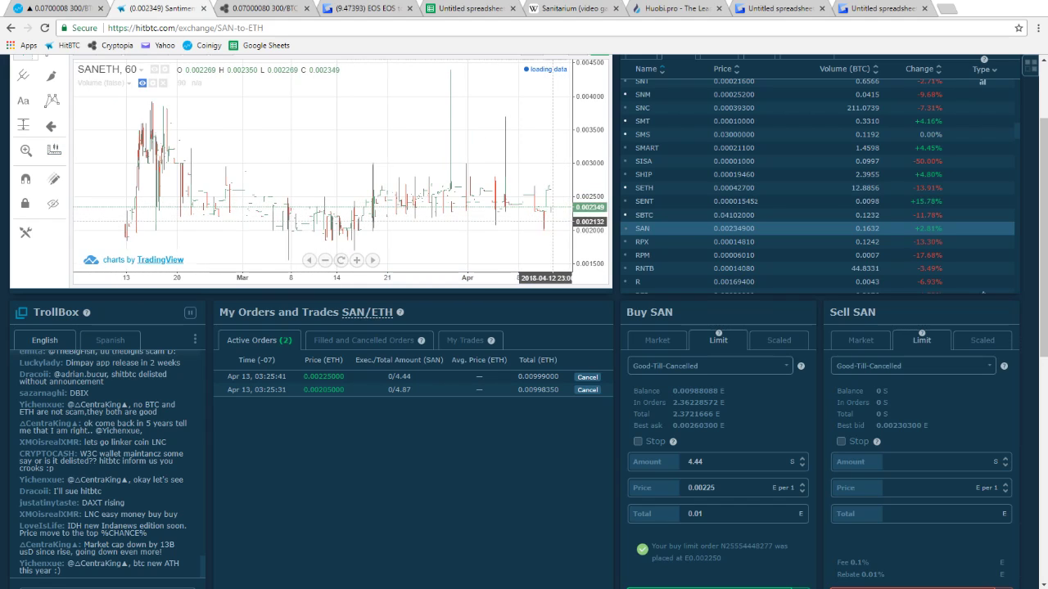
drag(549, 219, 497, 222)
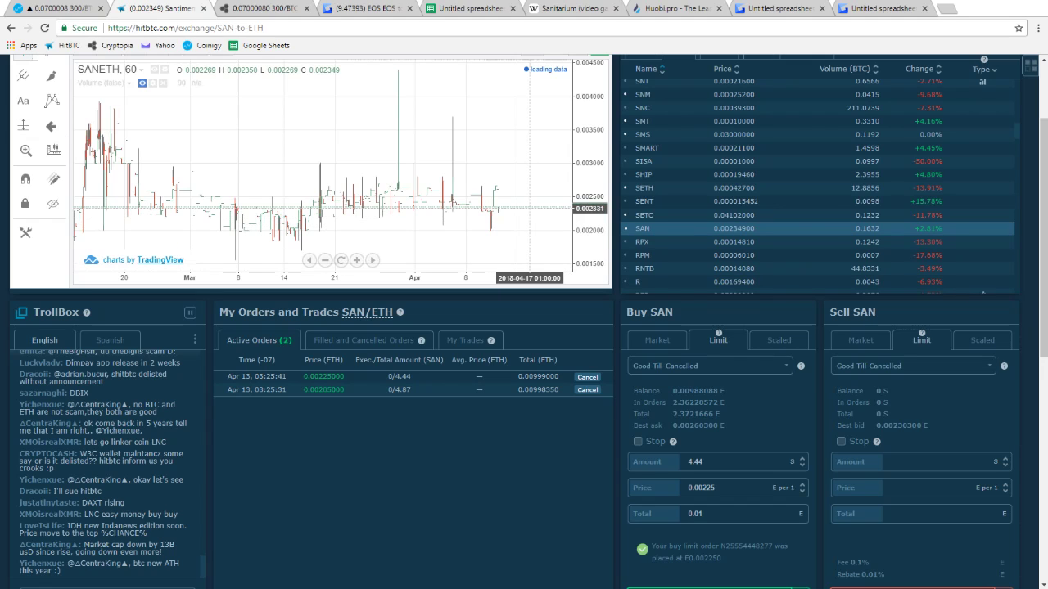
click(465, 339)
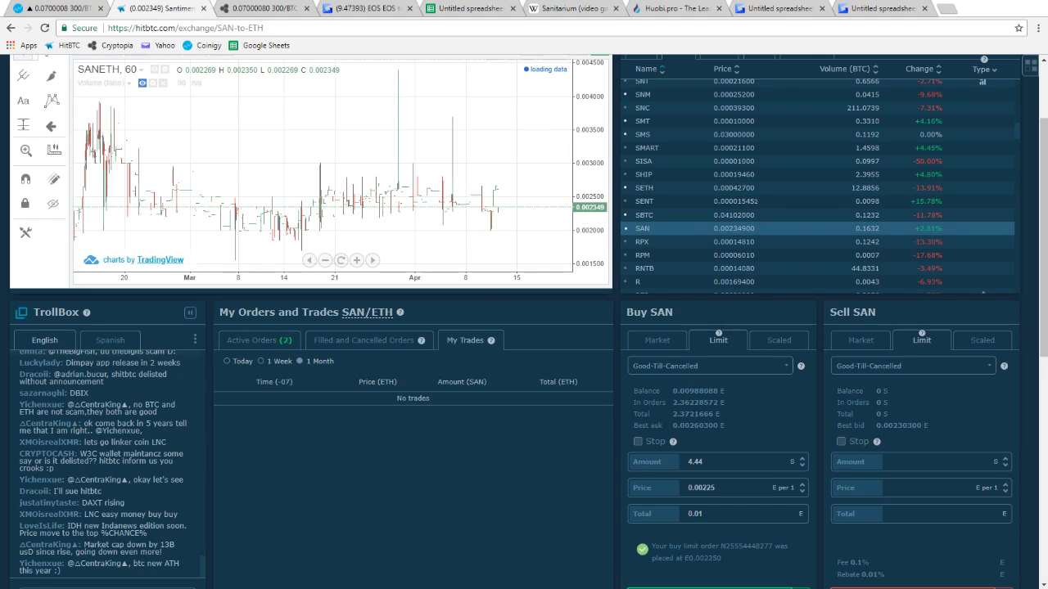
click(259, 340)
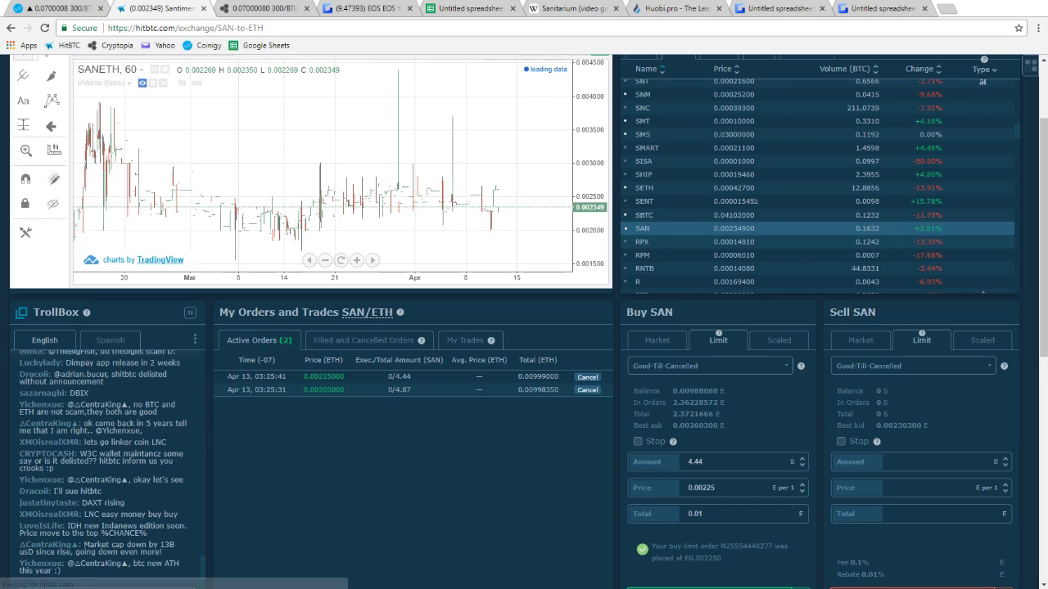
Check the RPX/ETH and RPM/ETH markets, and return to SAN/ETH
click(642, 242)
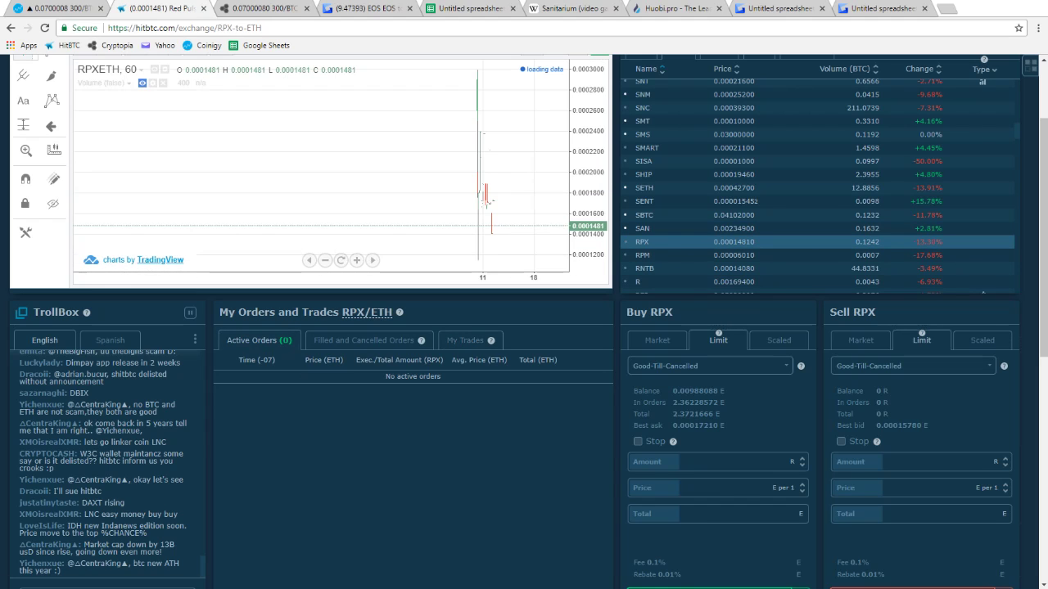
click(643, 256)
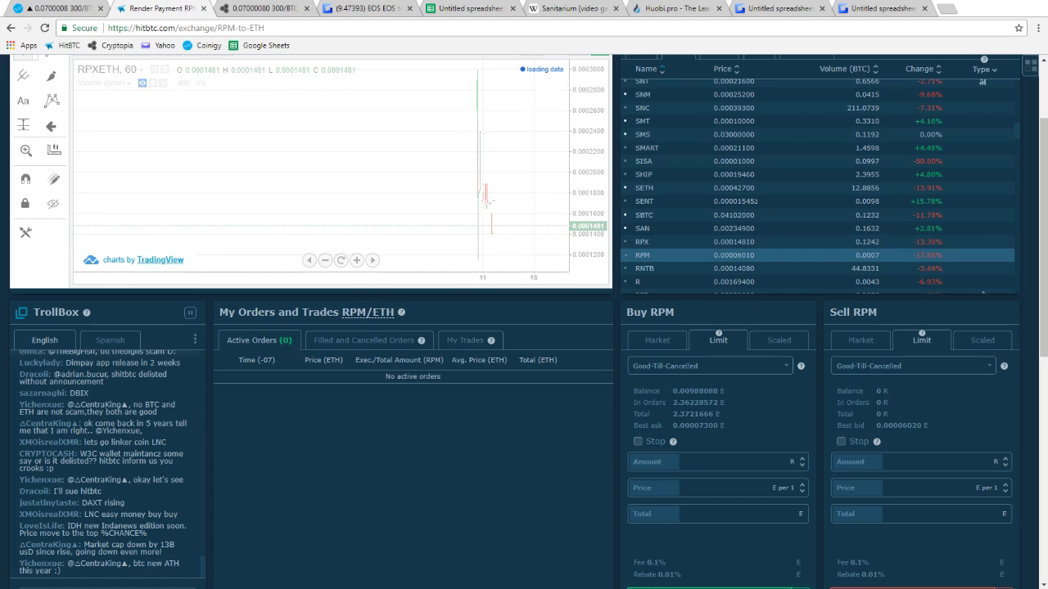
click(643, 229)
click(641, 228)
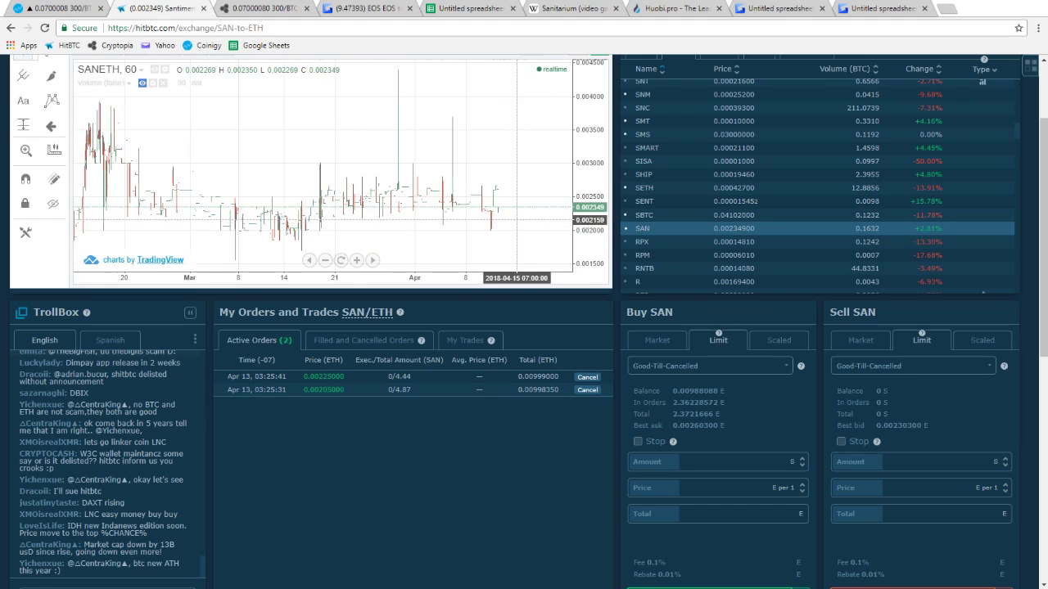
Switch to Coinigy and review the Cryptopia charts and open orders for ARGUS, ARI, ATMS, AU and AURS against BTC
key(ctrl+Tab)
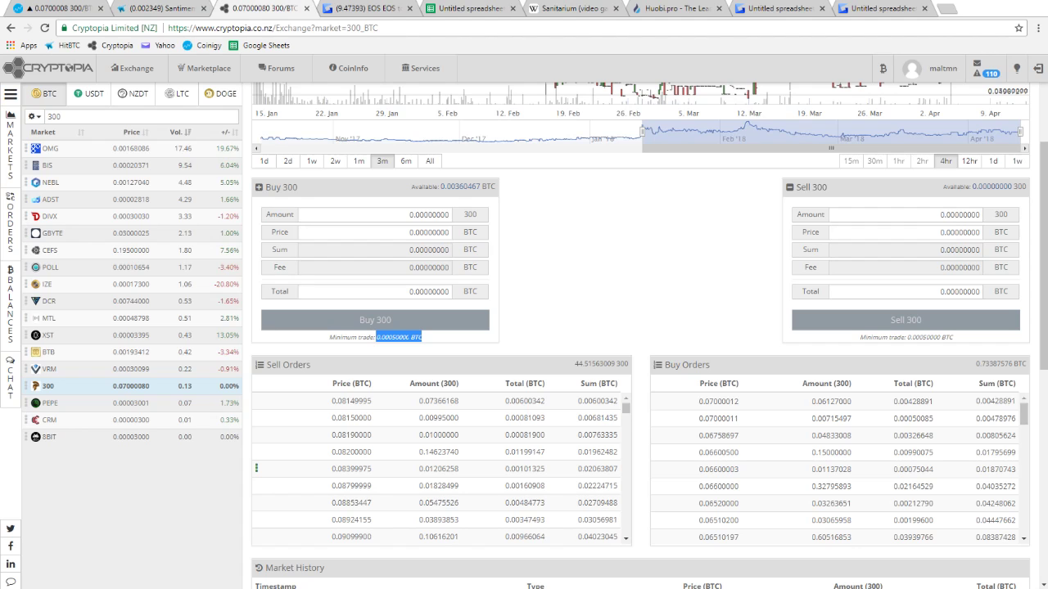
key(ctrl+1)
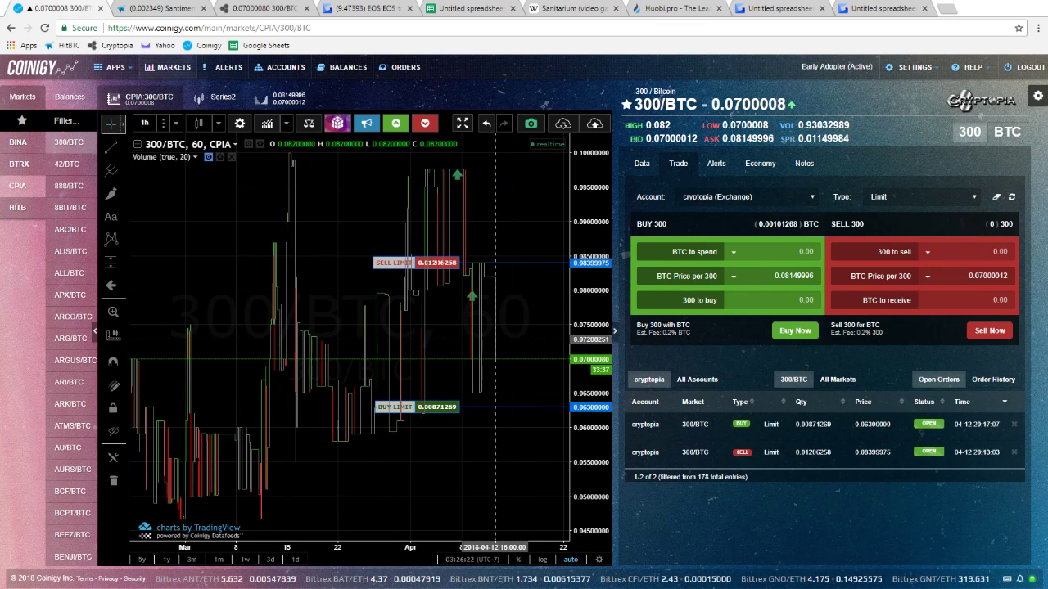
click(70, 360)
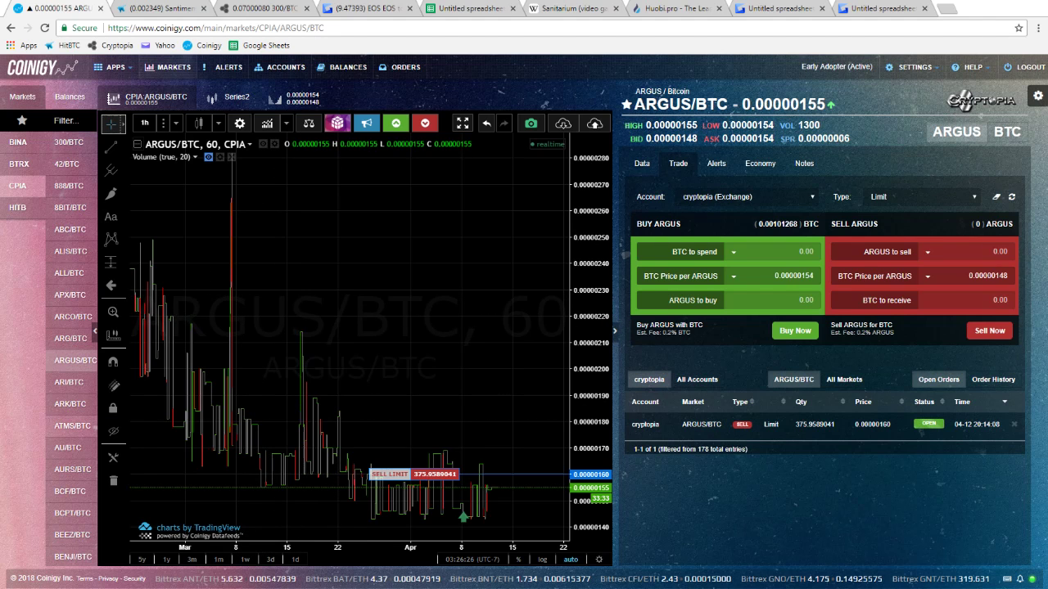
click(70, 382)
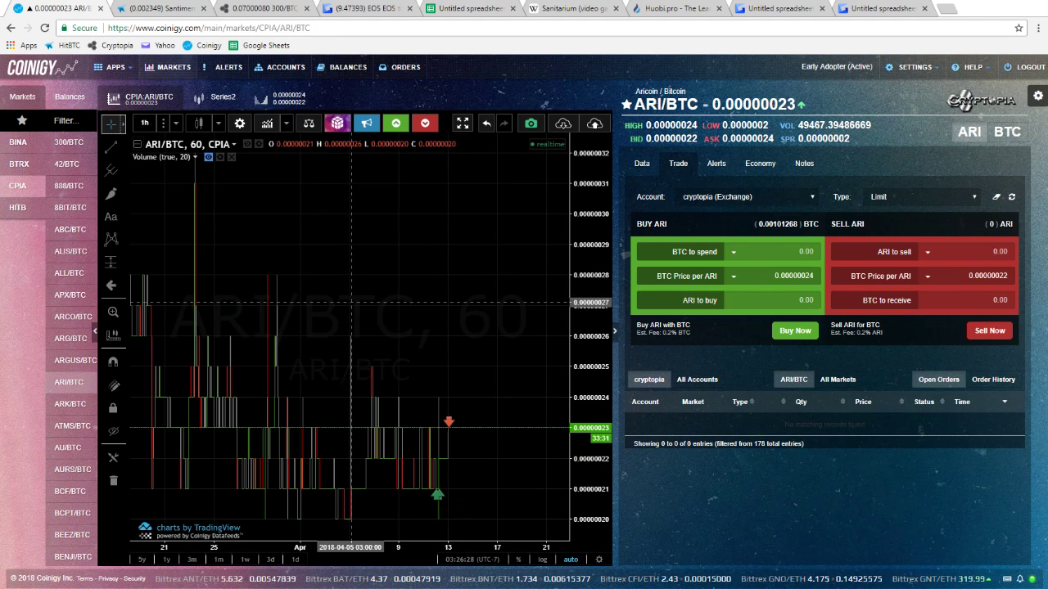
click(72, 425)
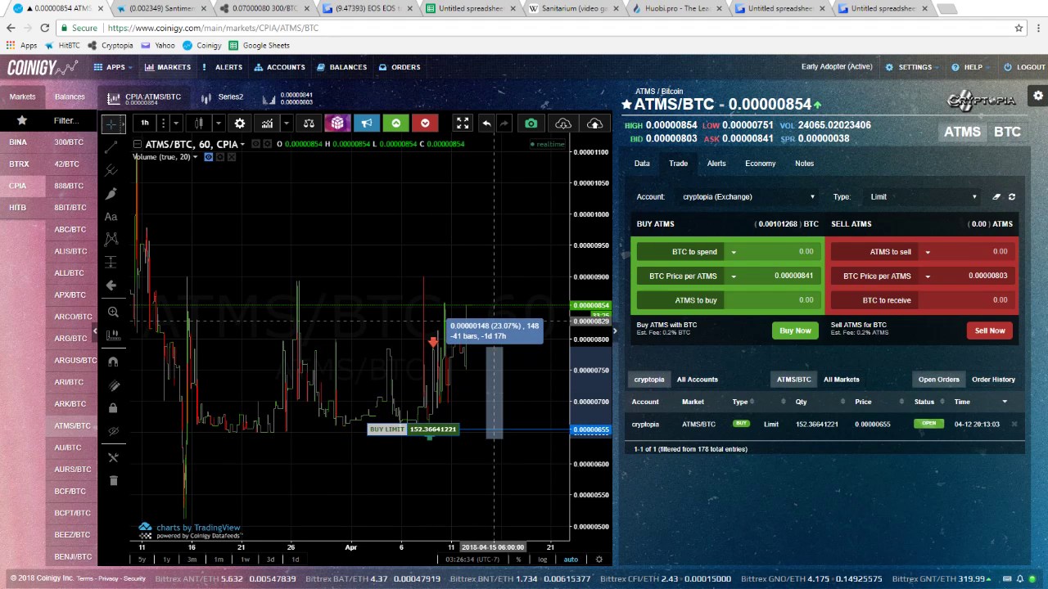
click(69, 448)
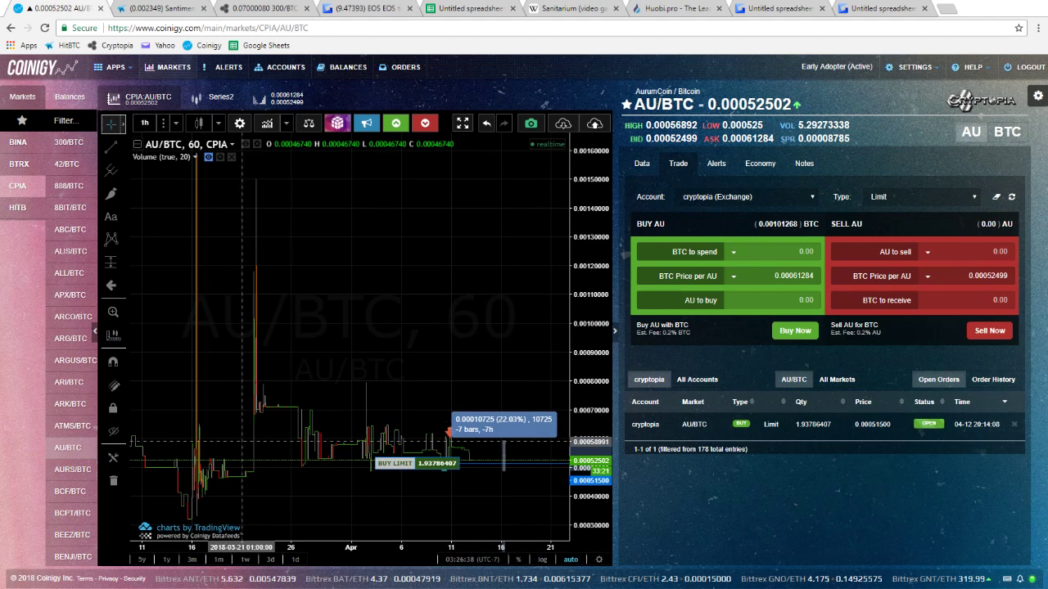
click(72, 469)
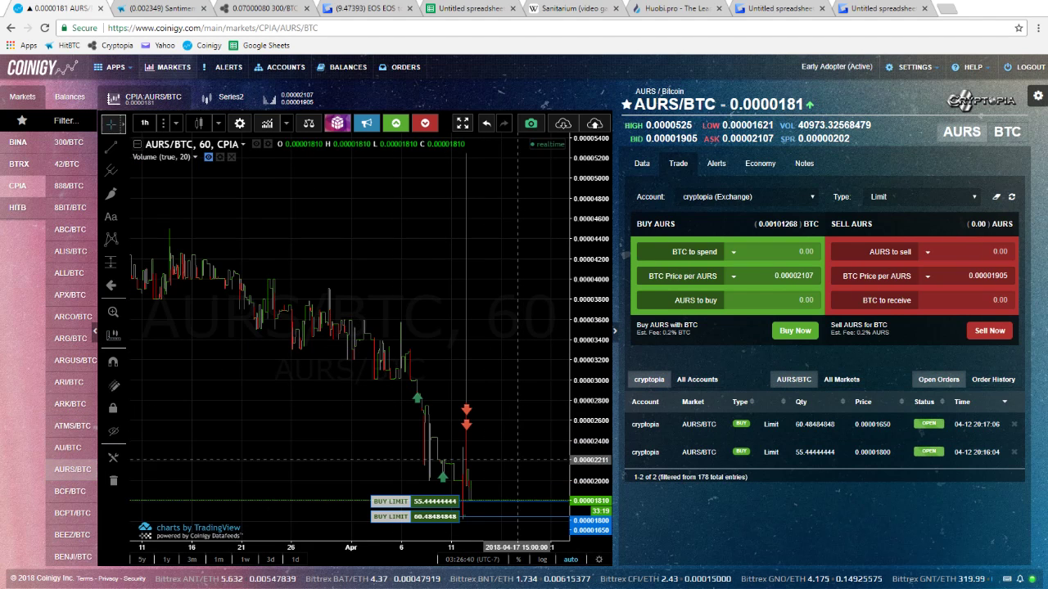
Measure a potential rebound on AURS/BTC, and review the BCF, BCPT and BEEZ charts against BTC with their open orders
shift+click(501, 485)
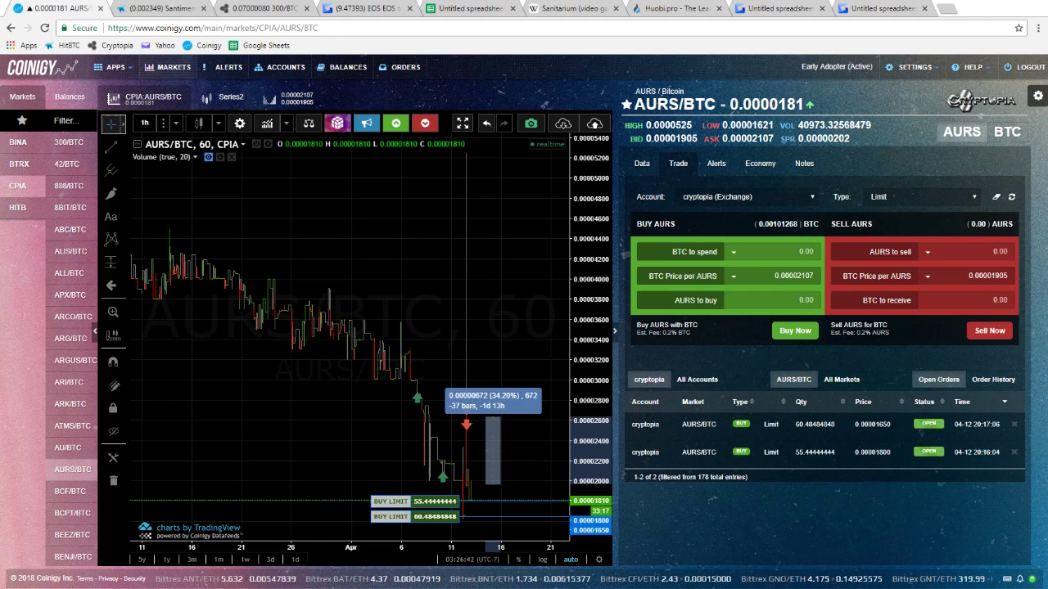
click(71, 491)
scroll(499, 415, down, 3)
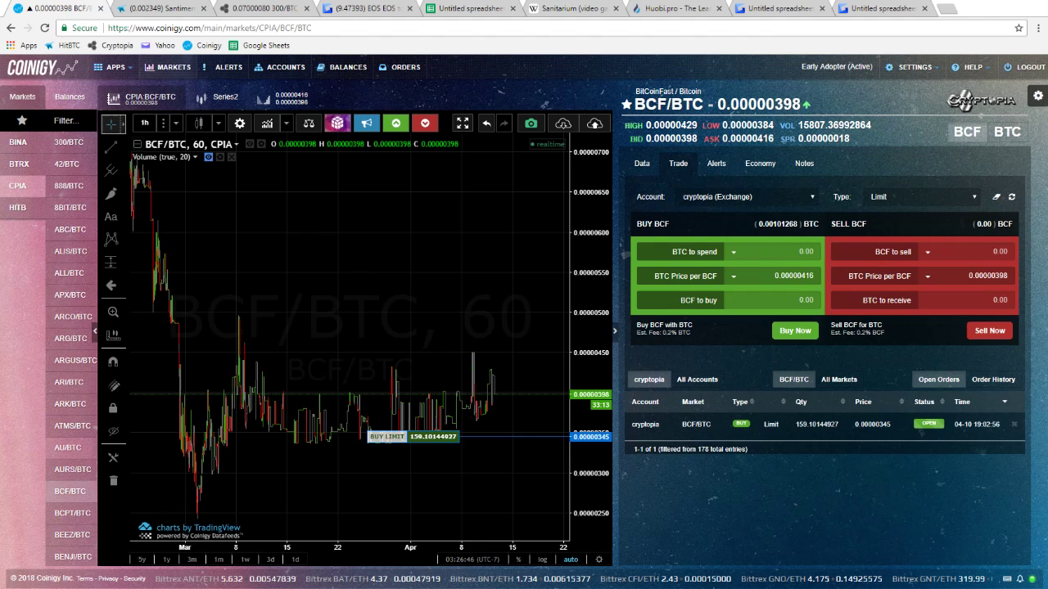
click(72, 512)
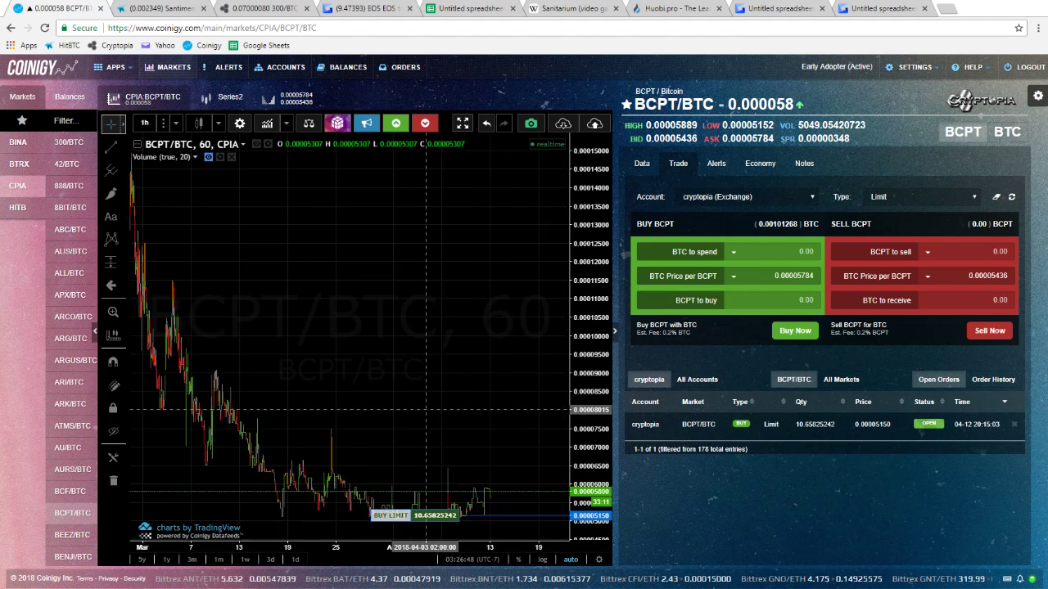
scroll(426, 409, up, 3)
click(72, 534)
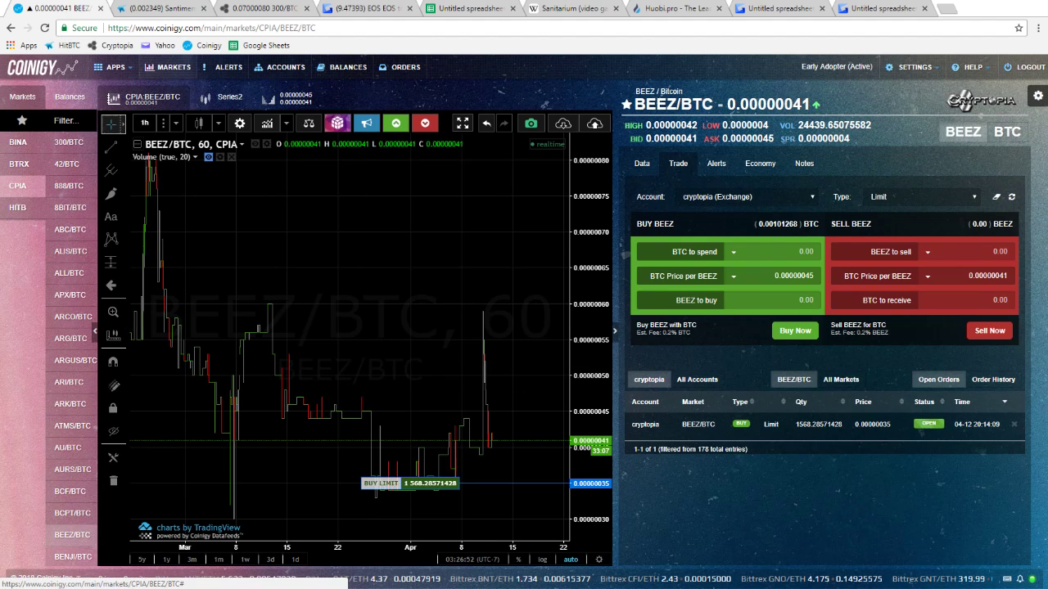
Review the Cryptopia charts and open orders for BENJI, BLC and BLK against BTC
click(72, 556)
scroll(72, 409, down, 2)
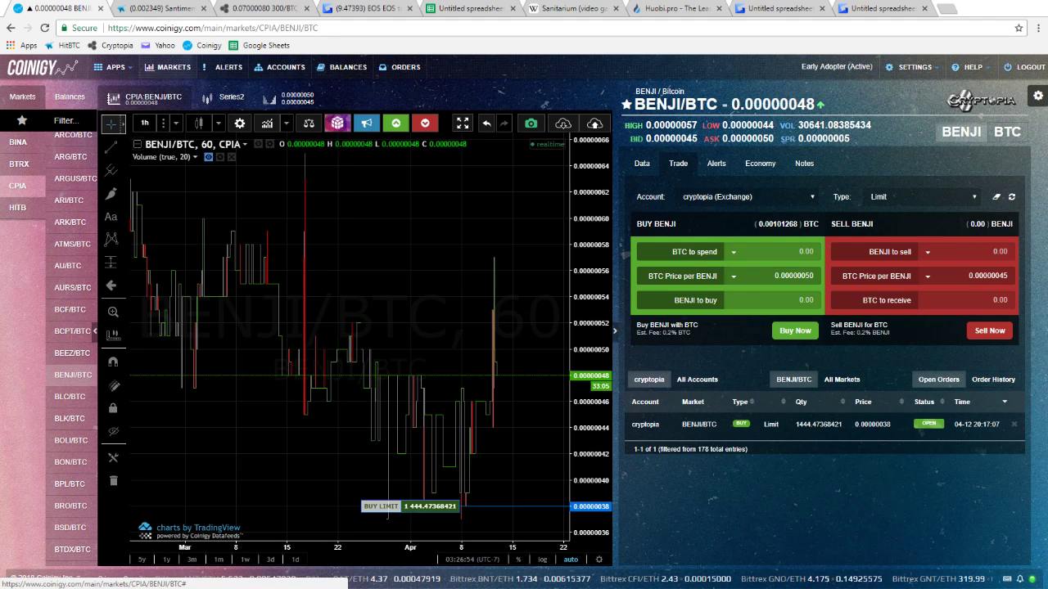
click(72, 397)
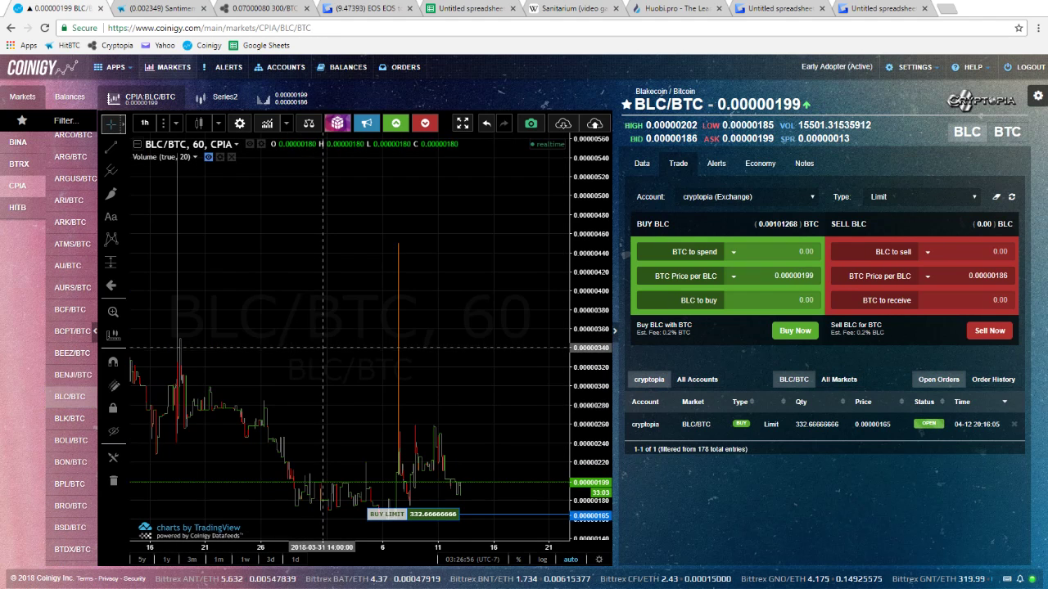
click(72, 419)
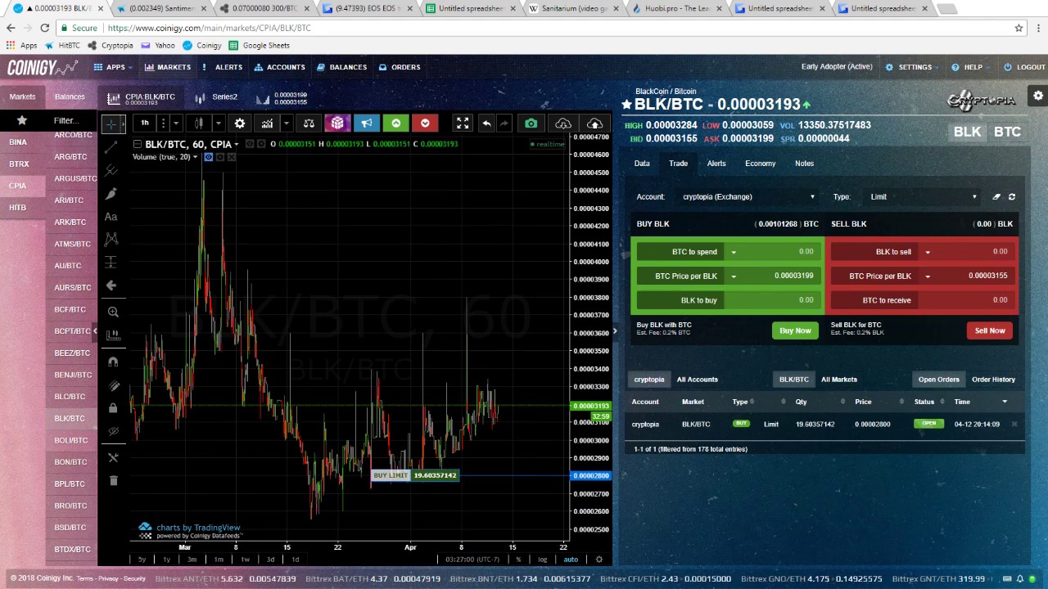
Check the BOLI/BTC chart and measure the price move up from about 0.00000254, near the open buy limit
click(72, 440)
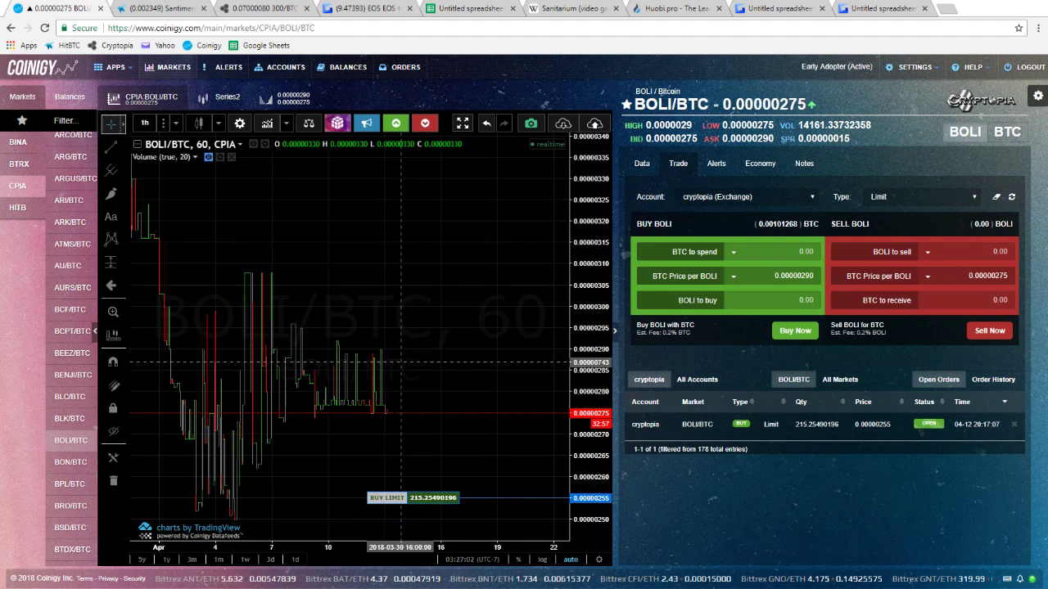
shift+click(342, 507)
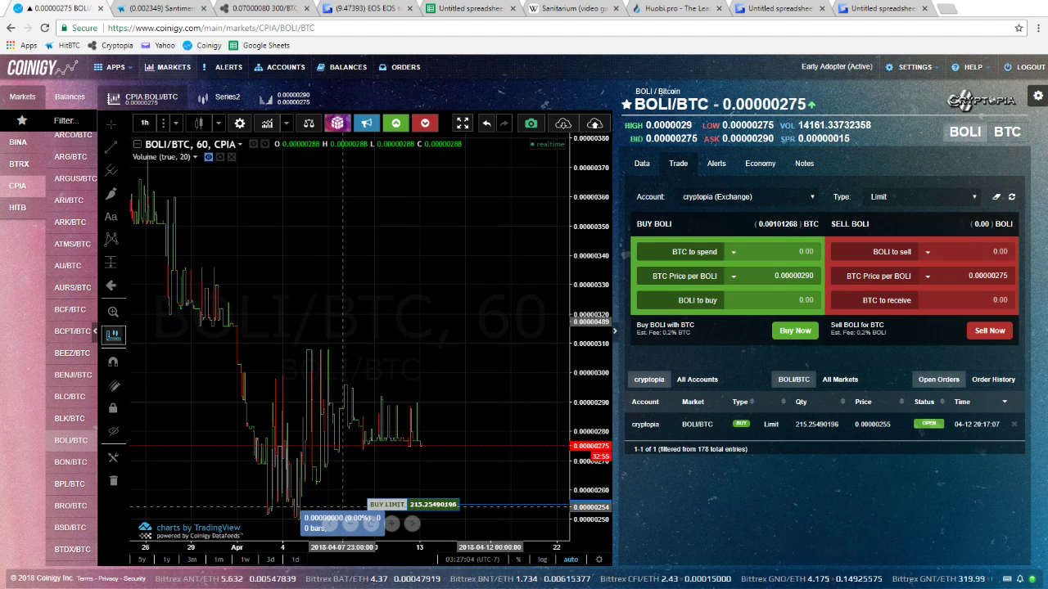
click(304, 365)
Check BON/BTC, measure the rise from just above the buy limit, and examine the price history back to March
click(72, 461)
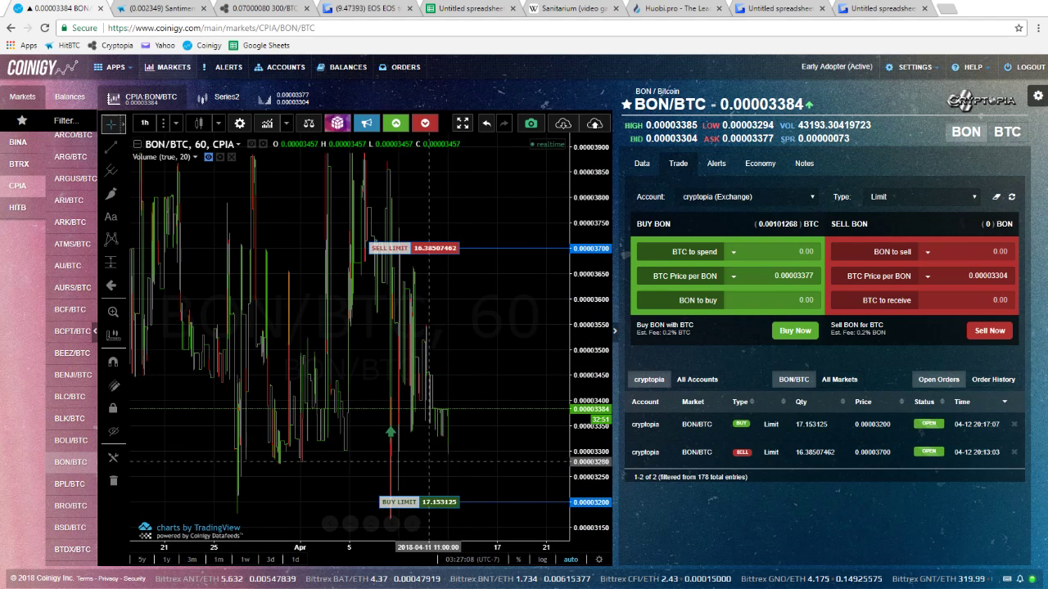
shift+click(429, 468)
click(325, 248)
click(470, 185)
scroll(469, 246, down, 7)
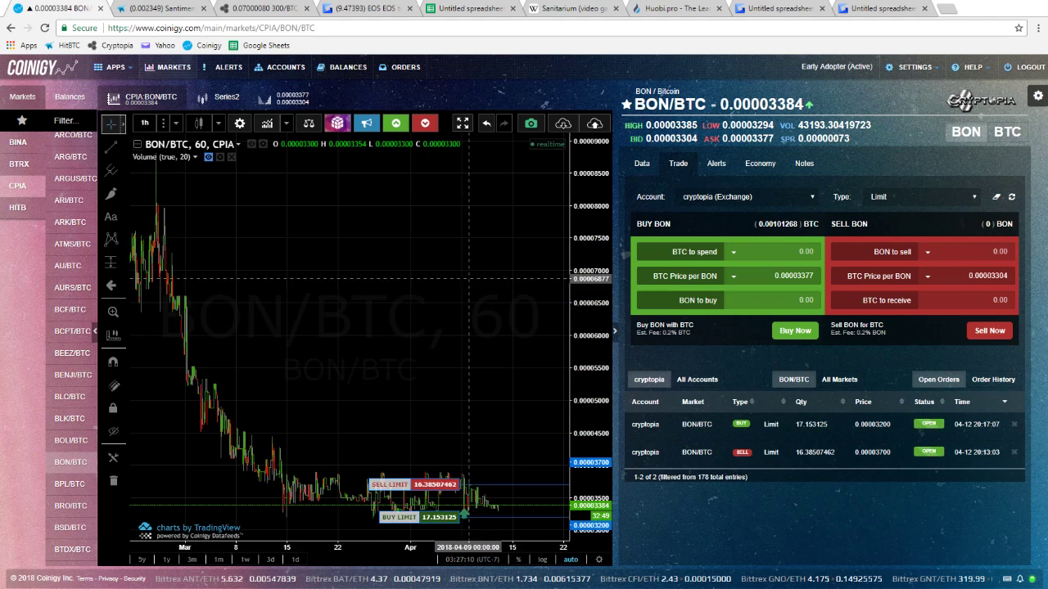
Measure BON/BTC's April price swings twice from the lows near 0.00003325, clearing each measurement
scroll(462, 306, up, 6)
shift+click(433, 457)
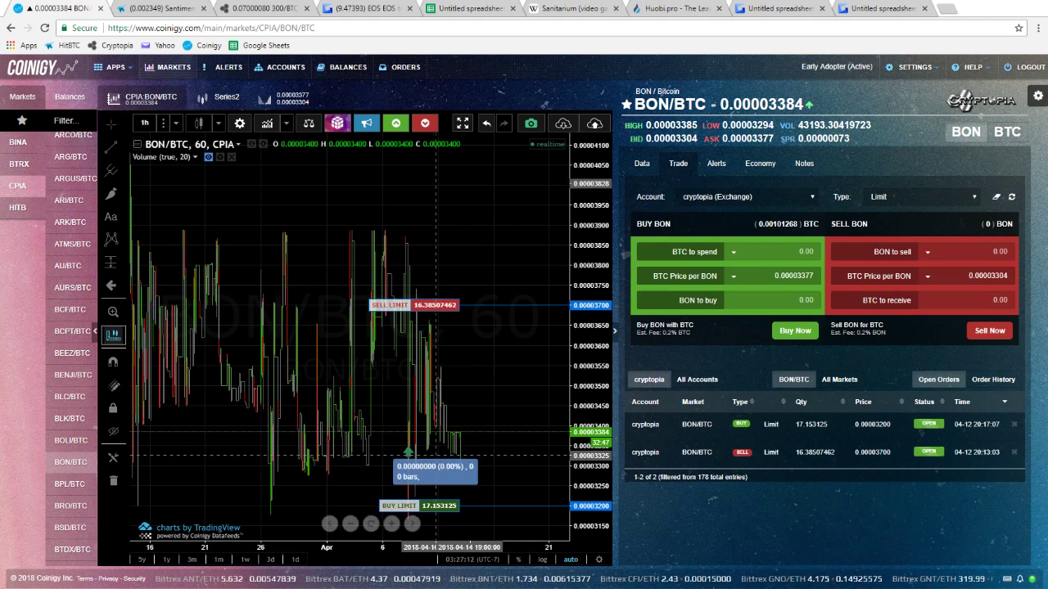
click(365, 271)
click(463, 243)
shift+click(428, 457)
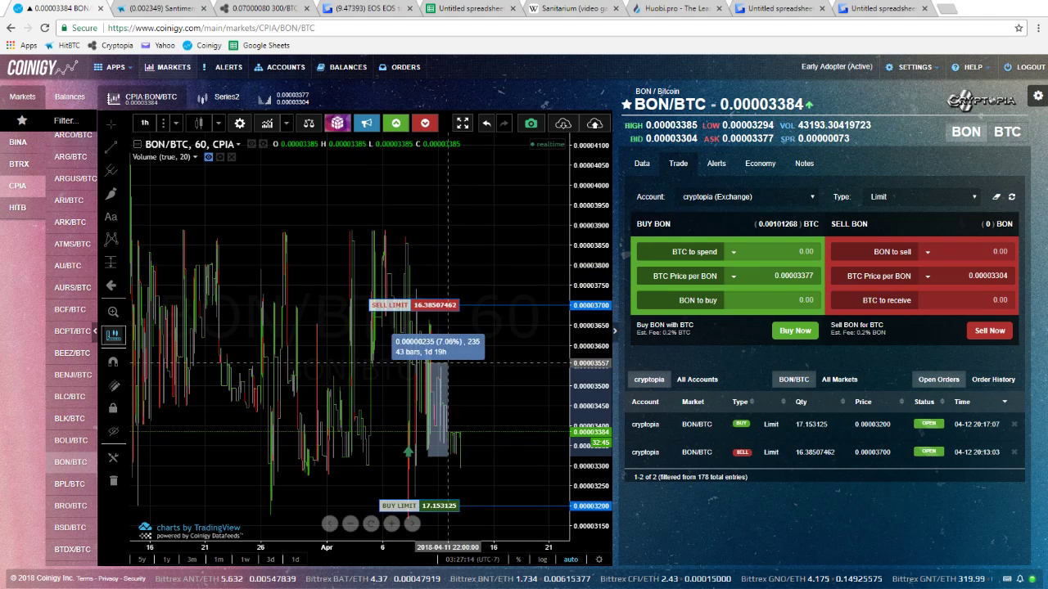
click(459, 330)
click(501, 240)
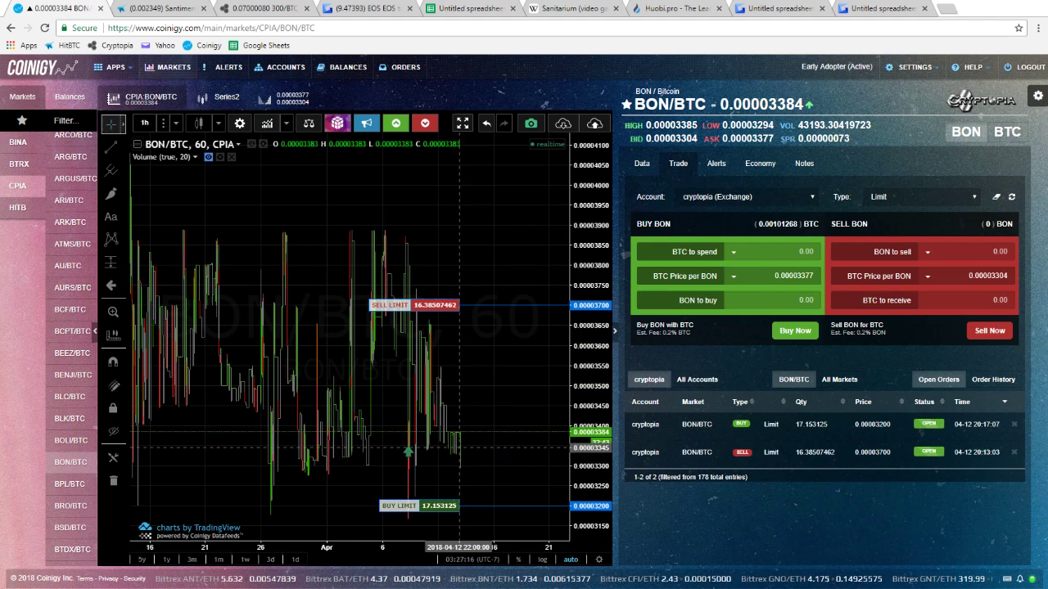
Measure BON/BTC's most recent swing twice from around April 11, and clear the measurements
shift+click(444, 458)
click(446, 327)
click(469, 270)
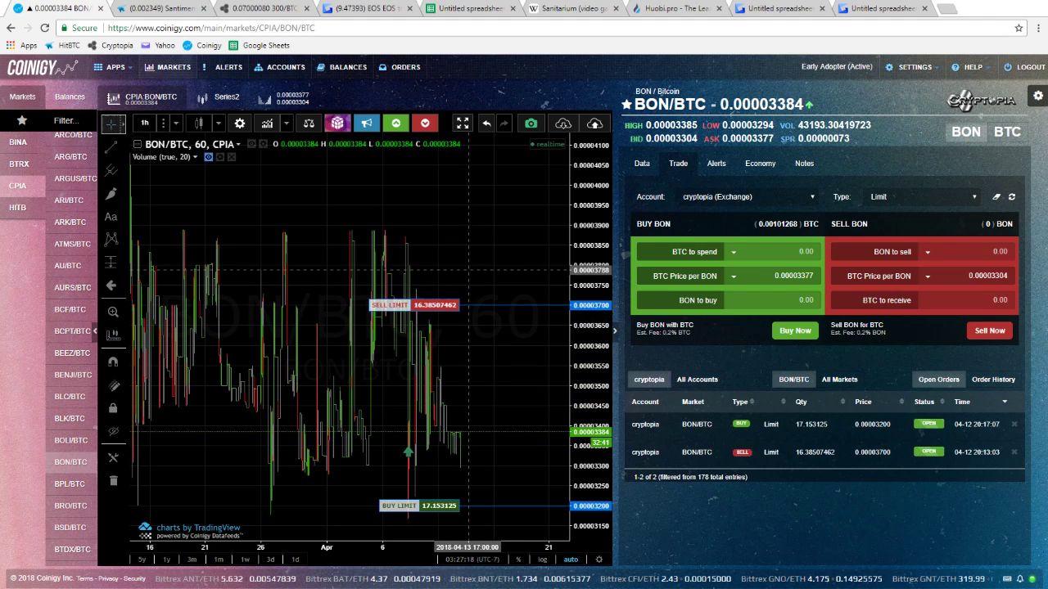
shift+click(444, 446)
click(444, 328)
click(465, 248)
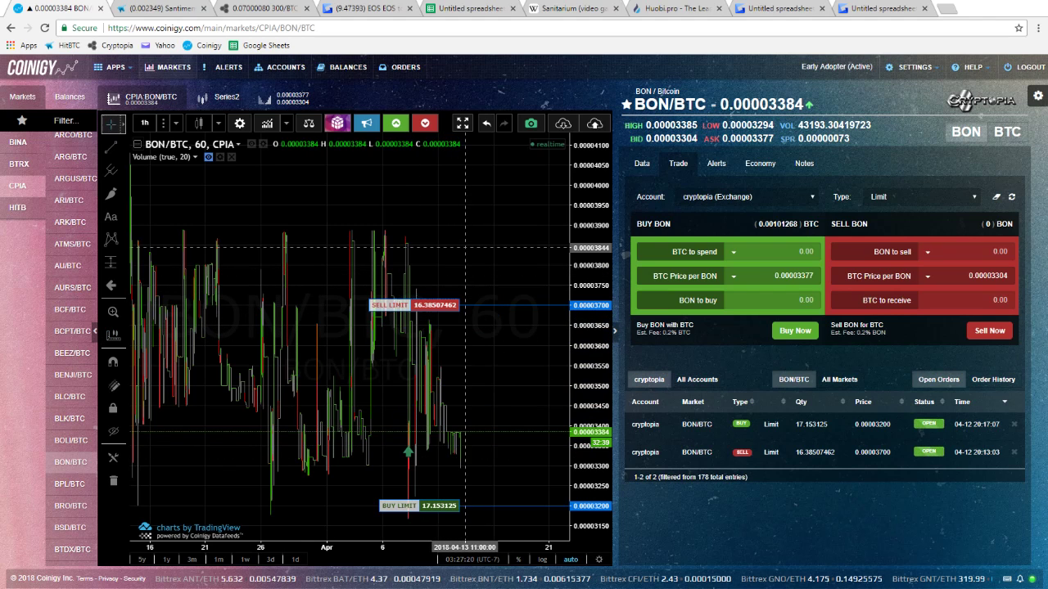
Check BPL/BTC and its open orders, measure the potential rise from around the April 11 price, and clear the measurement
click(70, 484)
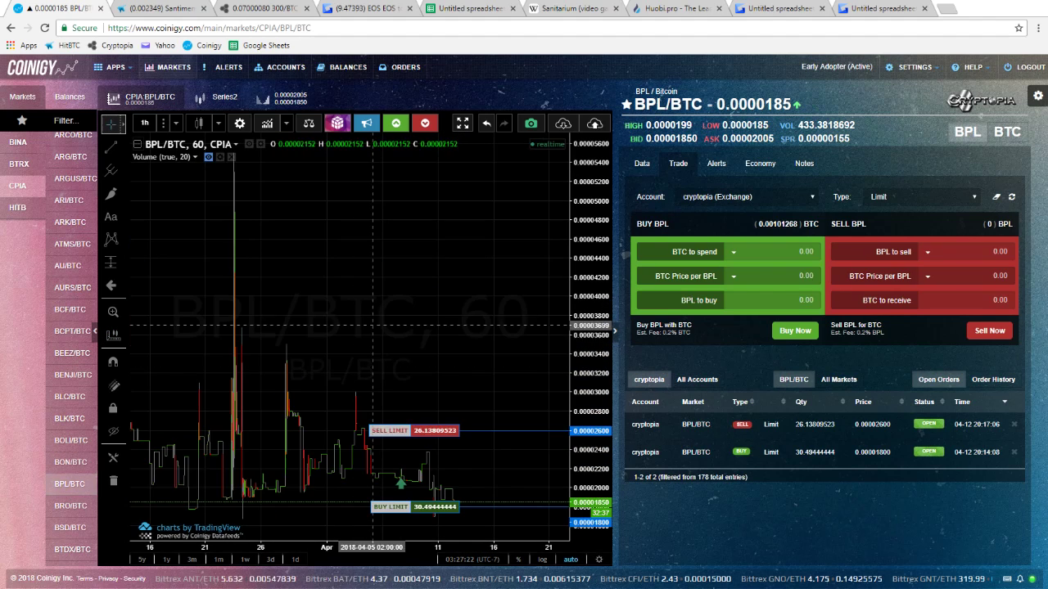
scroll(406, 286, up, 5)
shift+click(365, 484)
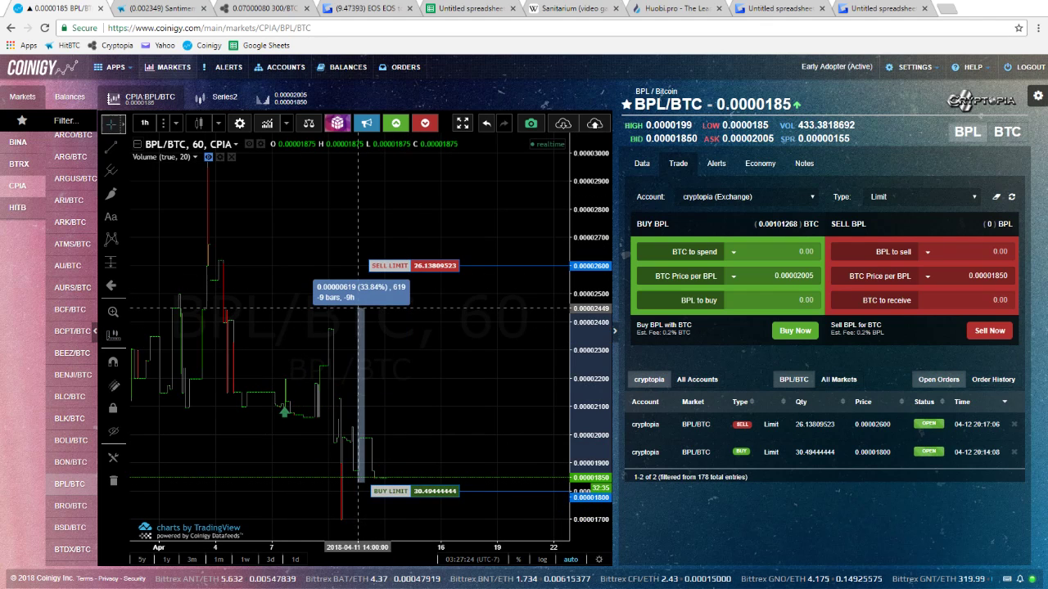
click(359, 309)
click(438, 350)
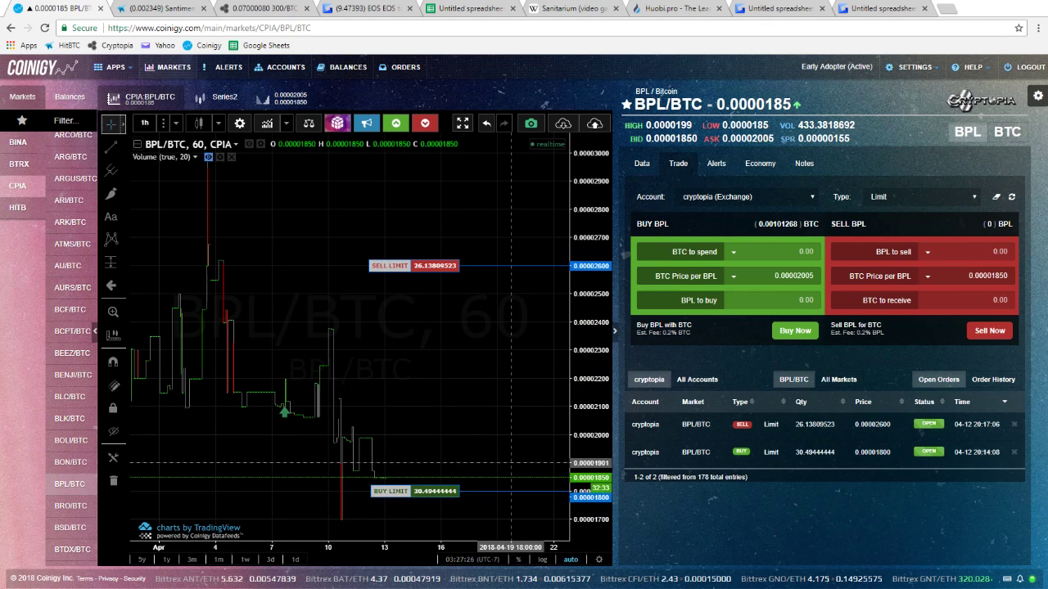
Measure BPL/BTC from the buy limit level to the sell limit level, clear it, and examine the March price spikes
shift+click(489, 490)
click(420, 272)
click(300, 269)
scroll(296, 264, down, 4)
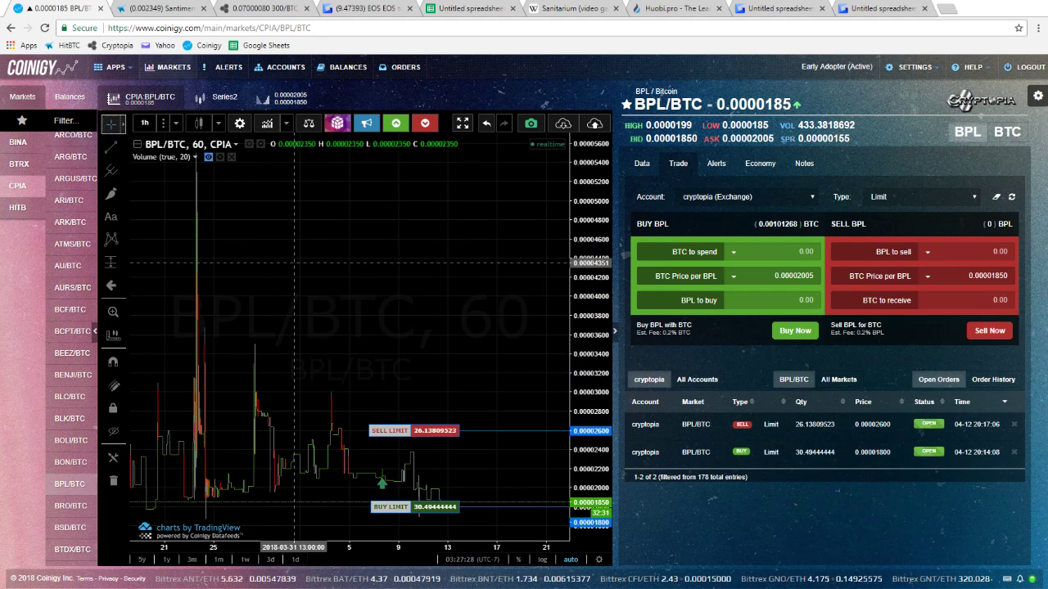
Review BRO/BTC's open orders and its price history back to late February
click(71, 506)
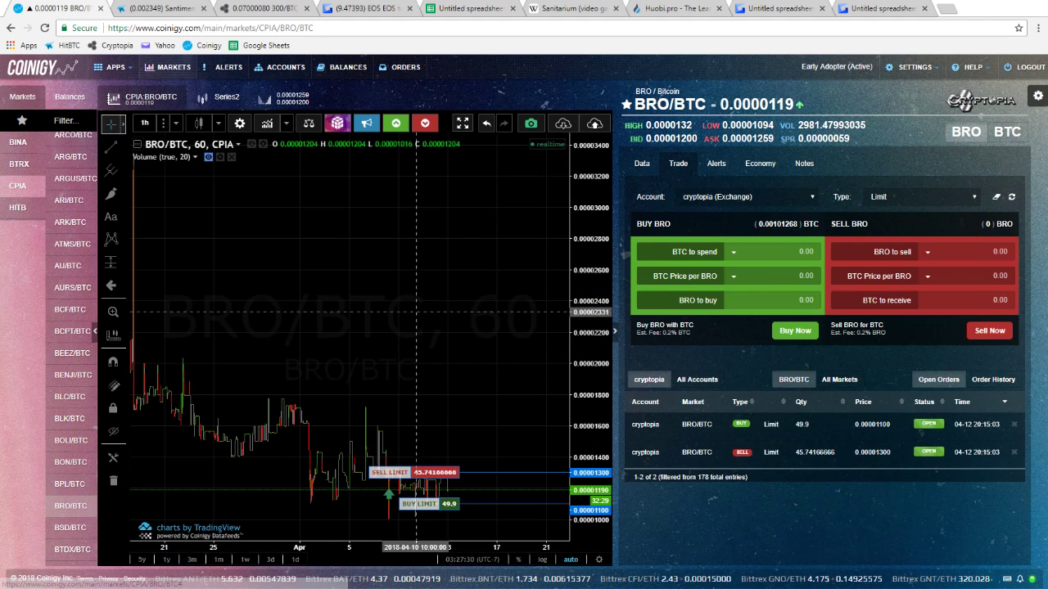
scroll(323, 449, down, 9)
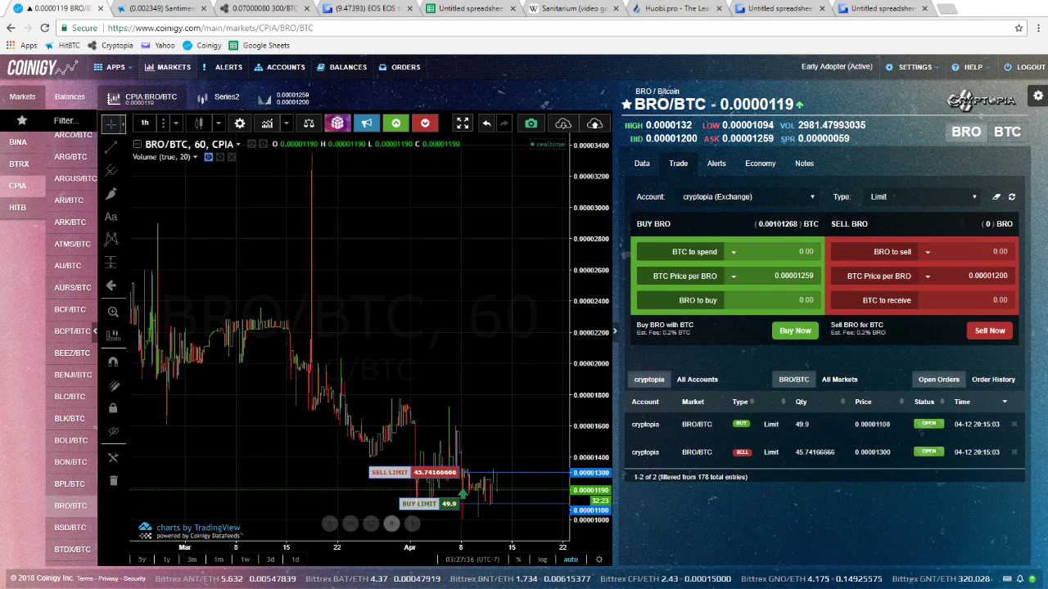
scroll(71, 368, down, 3)
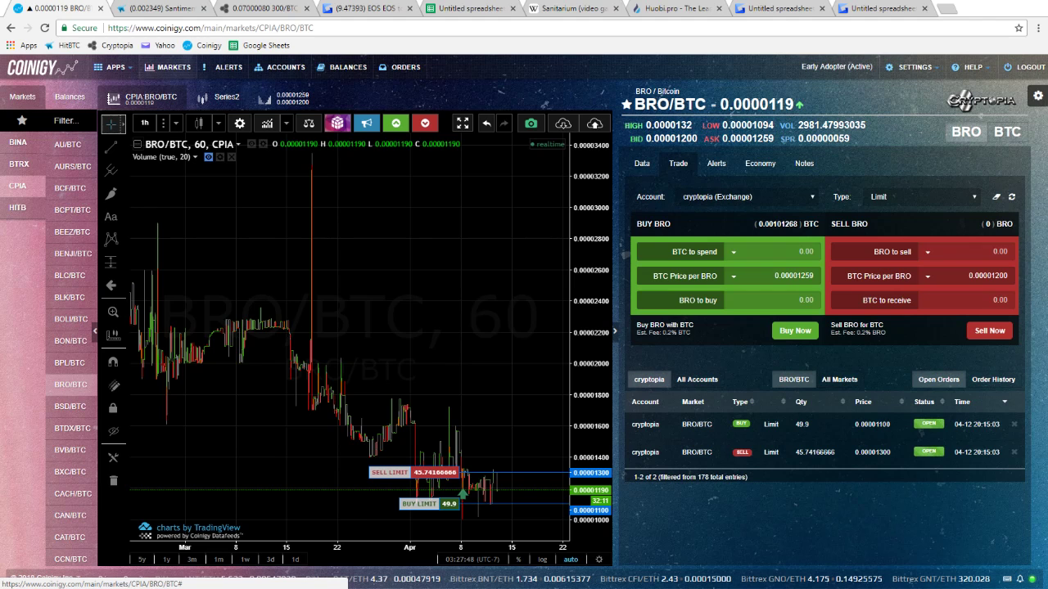
Check BSD/BTC and its open order, and measure the price move up from about 0.00006865 twice
click(71, 407)
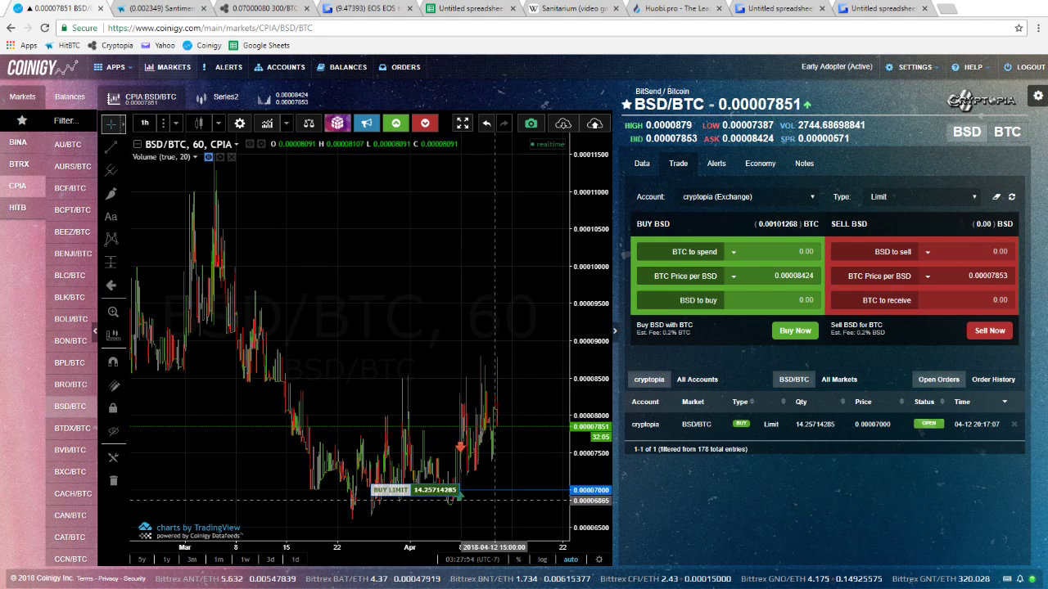
shift+click(494, 500)
click(471, 426)
click(524, 447)
shift+click(489, 502)
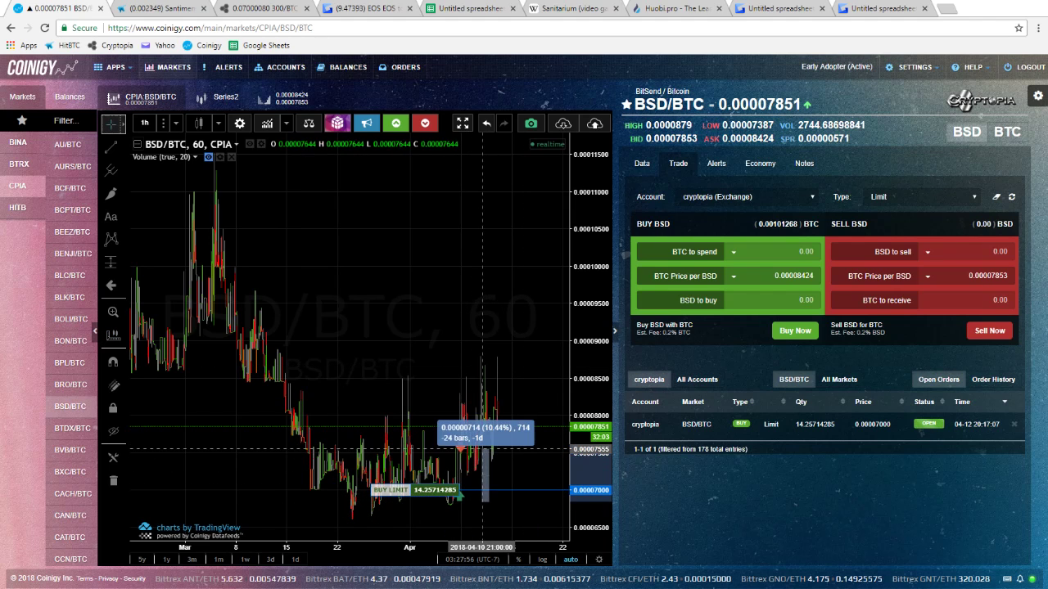
Examine BSD/BTC's recent swings more closely, measuring two rises from around the 0.00007000 buy limit and clearing each
scroll(487, 433, up, 5)
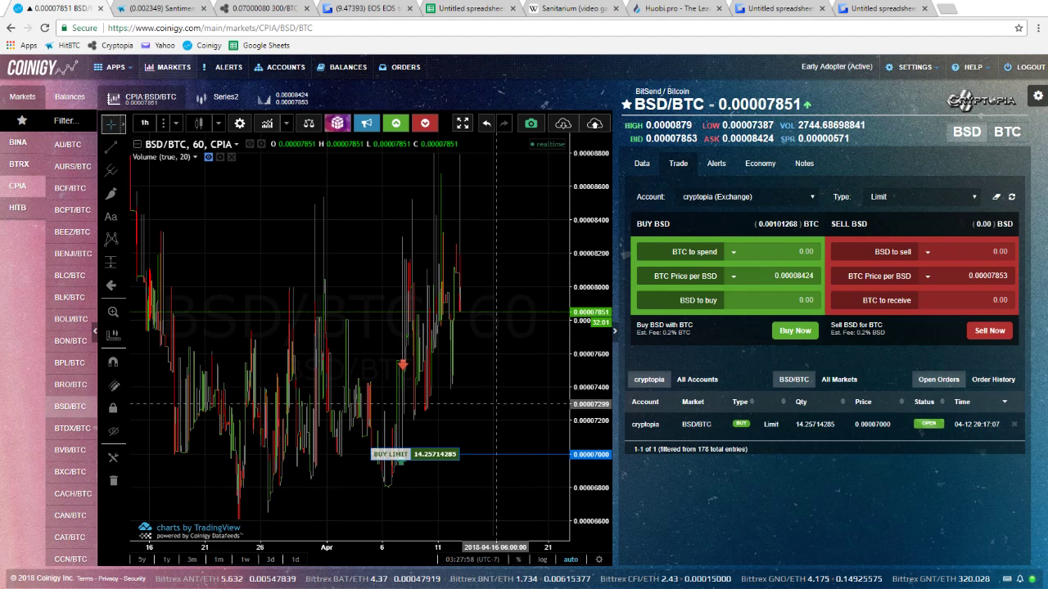
shift+click(426, 446)
click(442, 358)
click(460, 447)
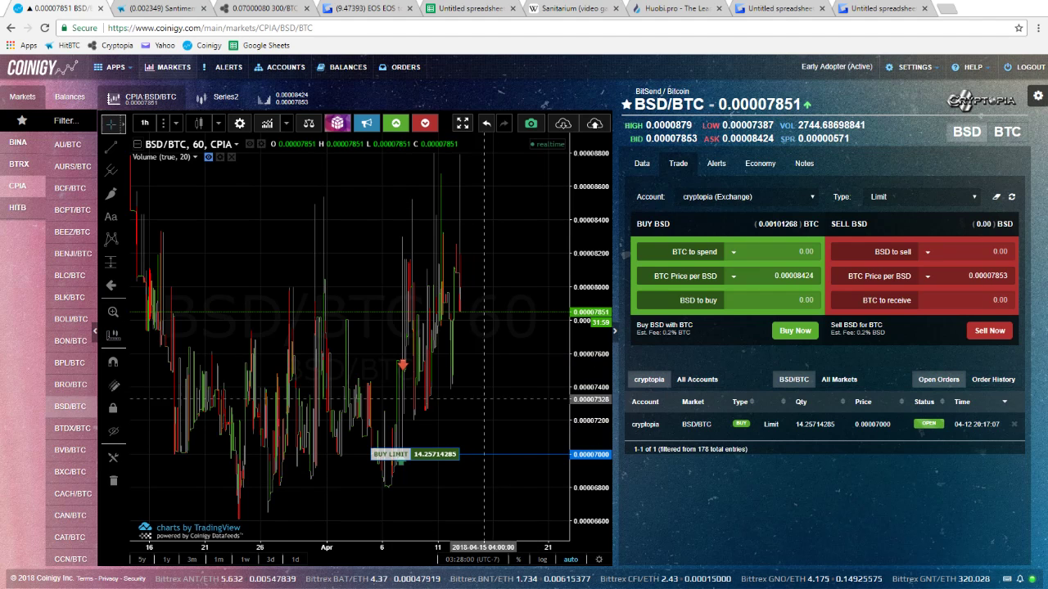
shift+click(366, 466)
click(387, 365)
click(434, 385)
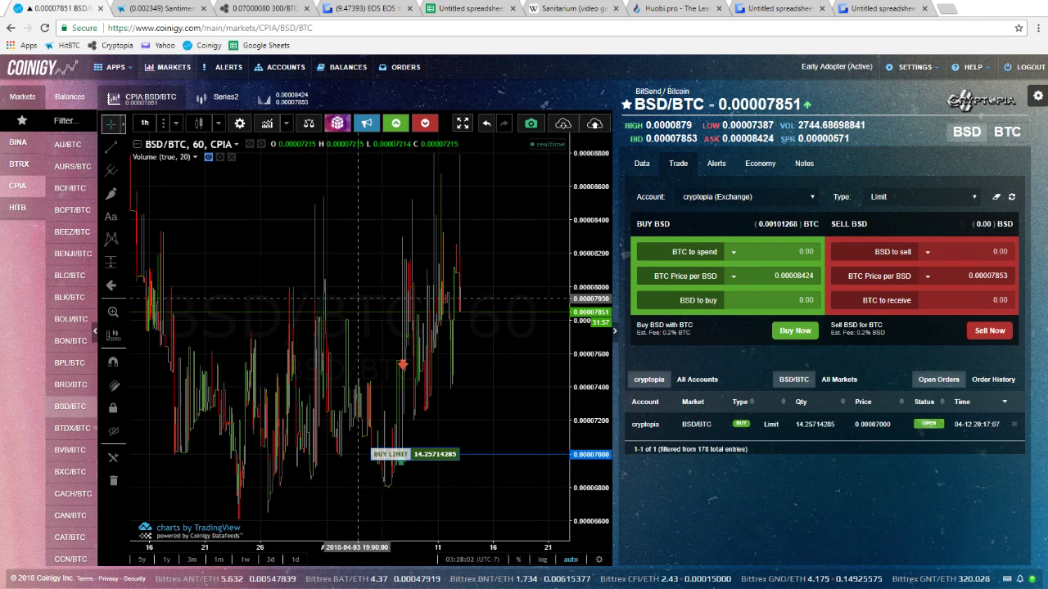
Review the BTDX/BTC chart and its open buy and sell limits
click(72, 428)
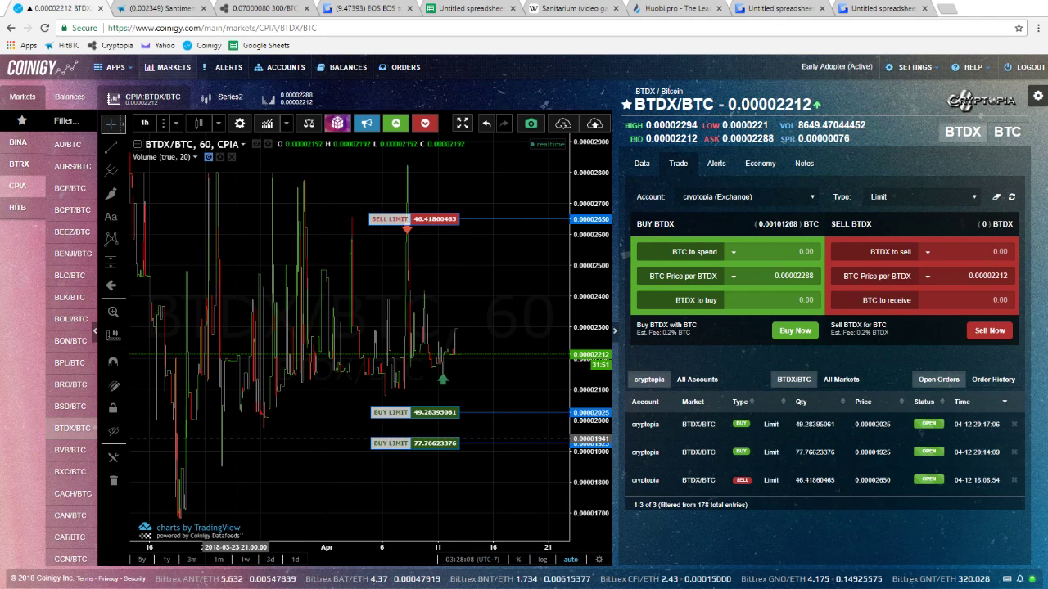
scroll(476, 359, down, 2)
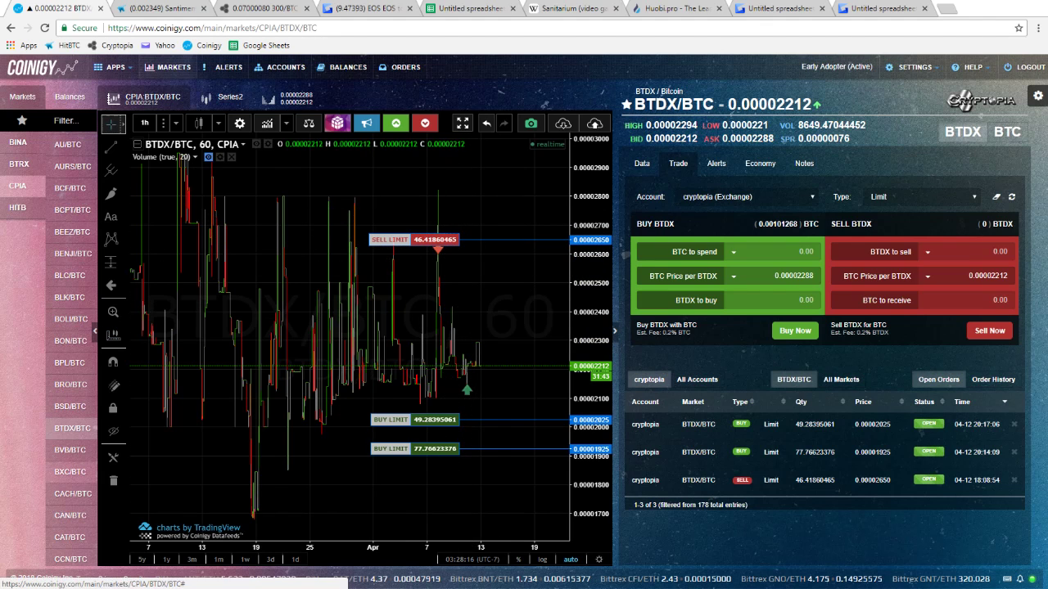
Check BVB/BTC, measure the rise from the current price to the 0.00000060 sell limit, and show its order history
click(70, 450)
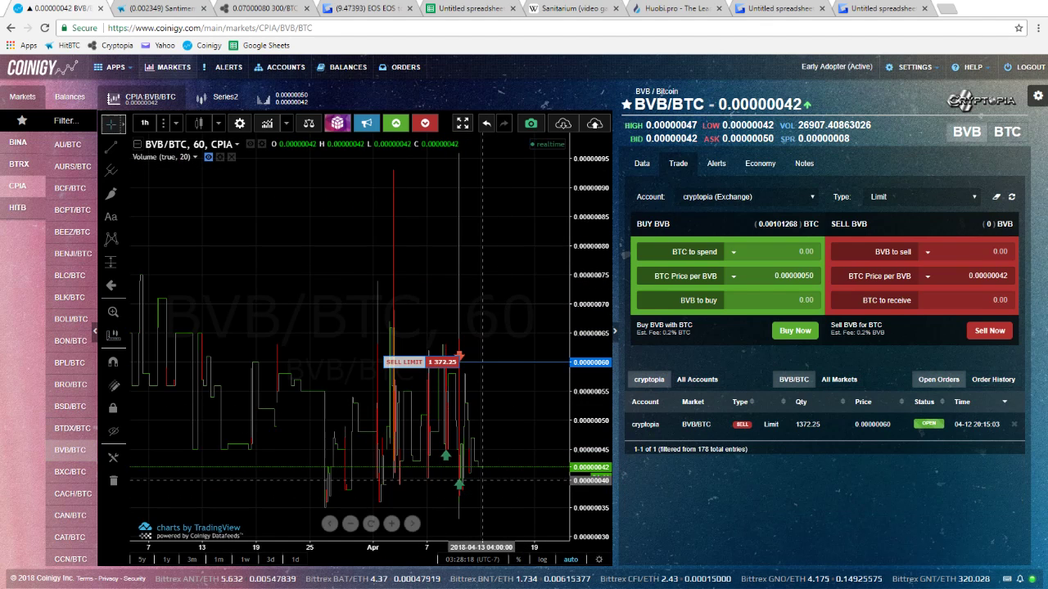
shift+click(483, 478)
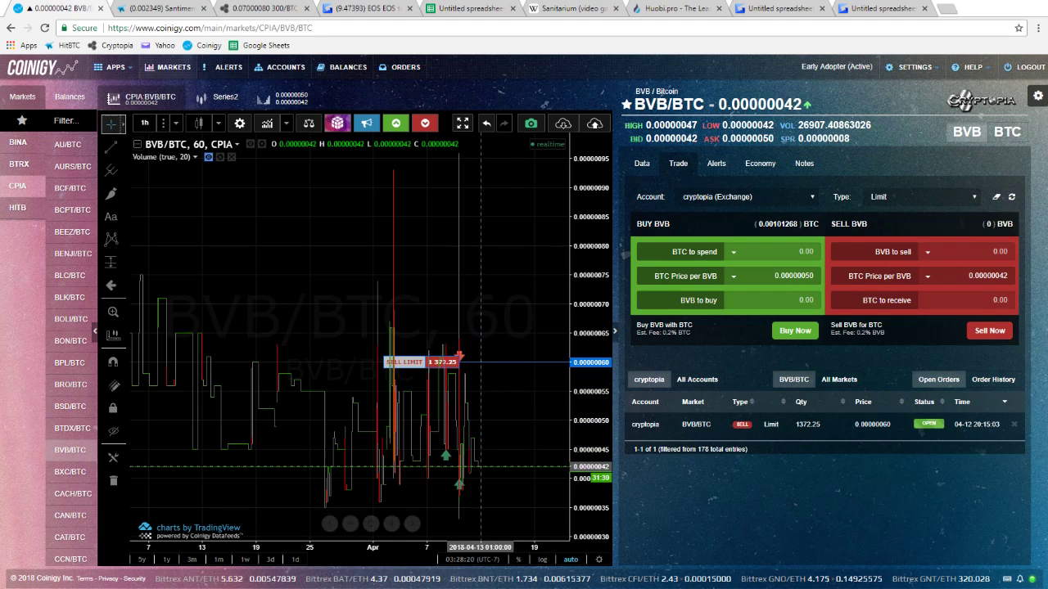
click(461, 358)
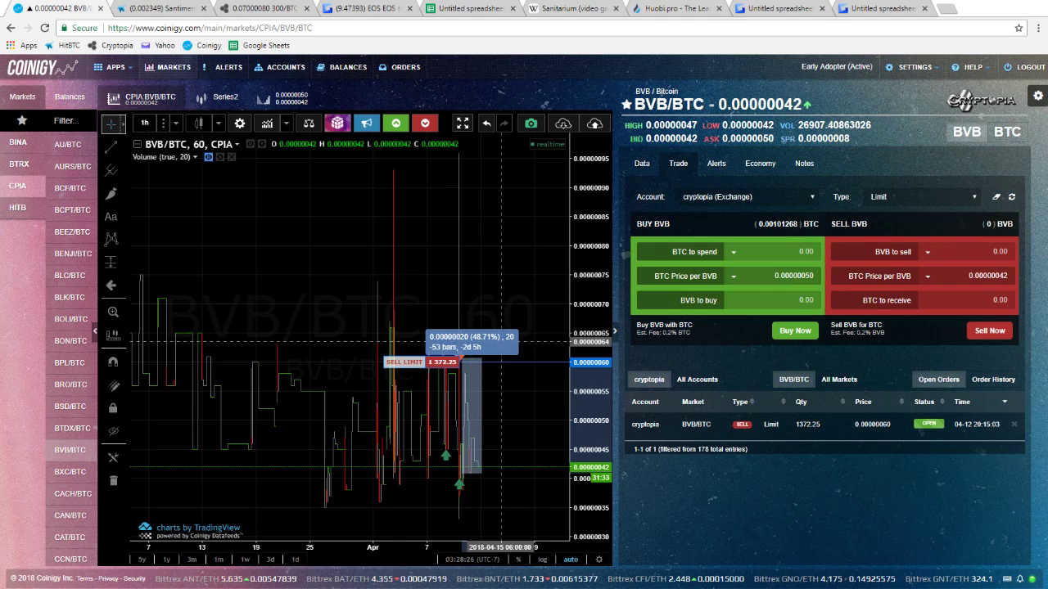
click(507, 314)
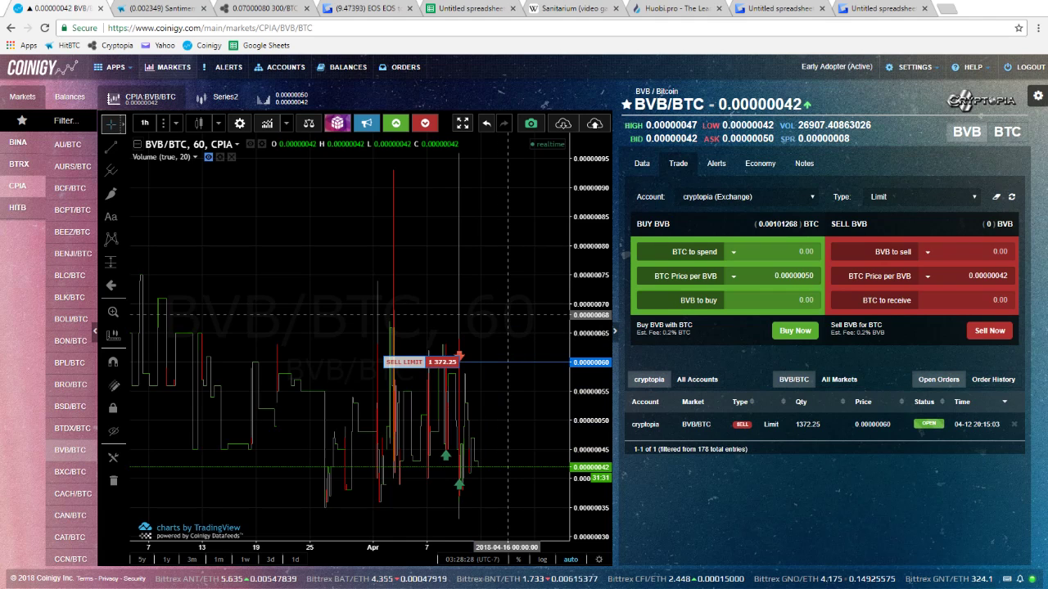
click(993, 379)
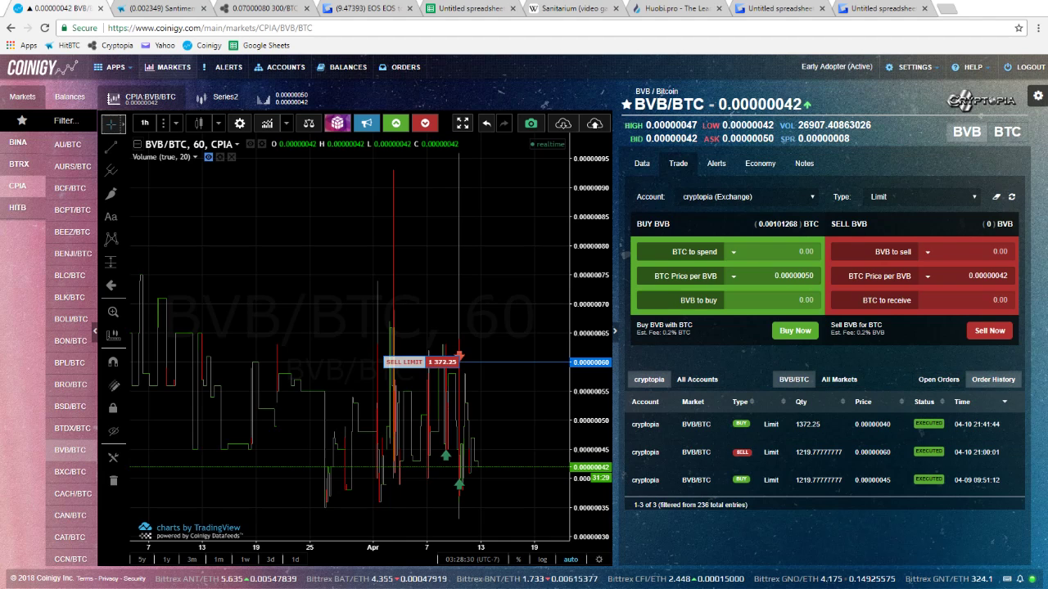
Compare the BVB/BTC open sell order with the market's executed order history, returning to the open orders
click(938, 379)
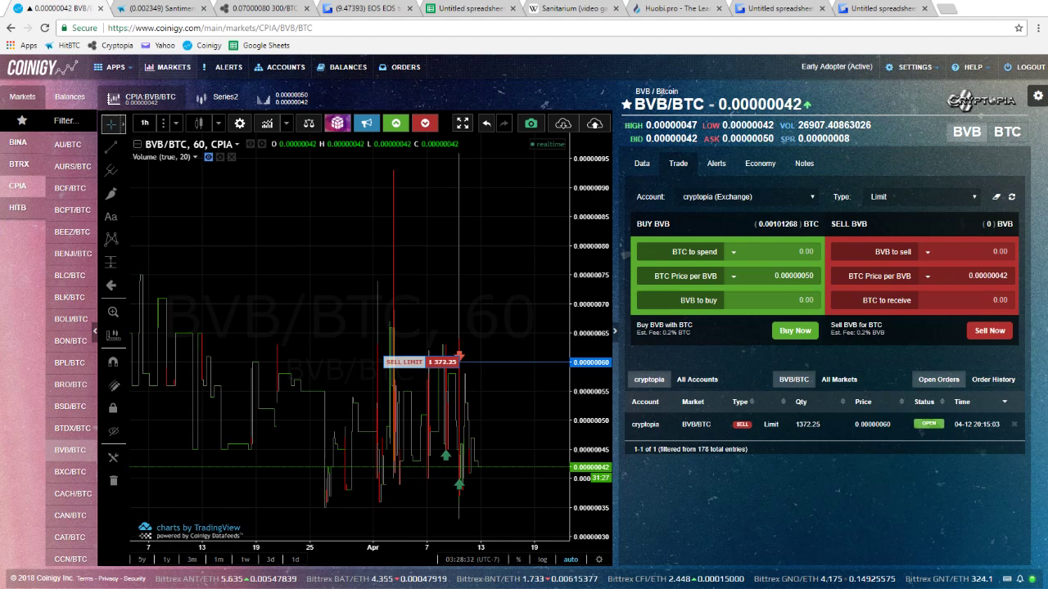
click(993, 379)
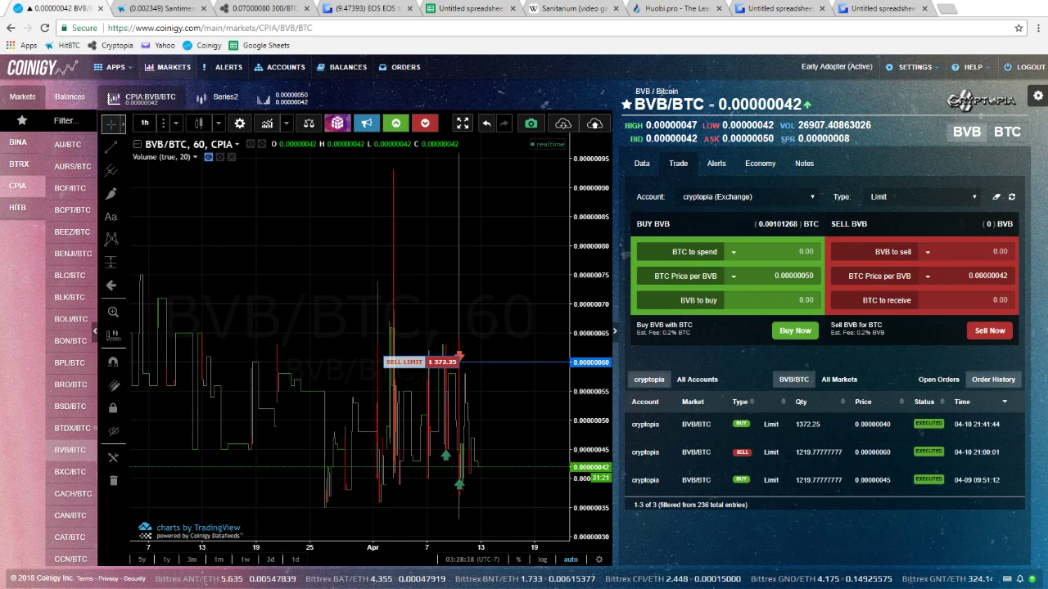
click(938, 379)
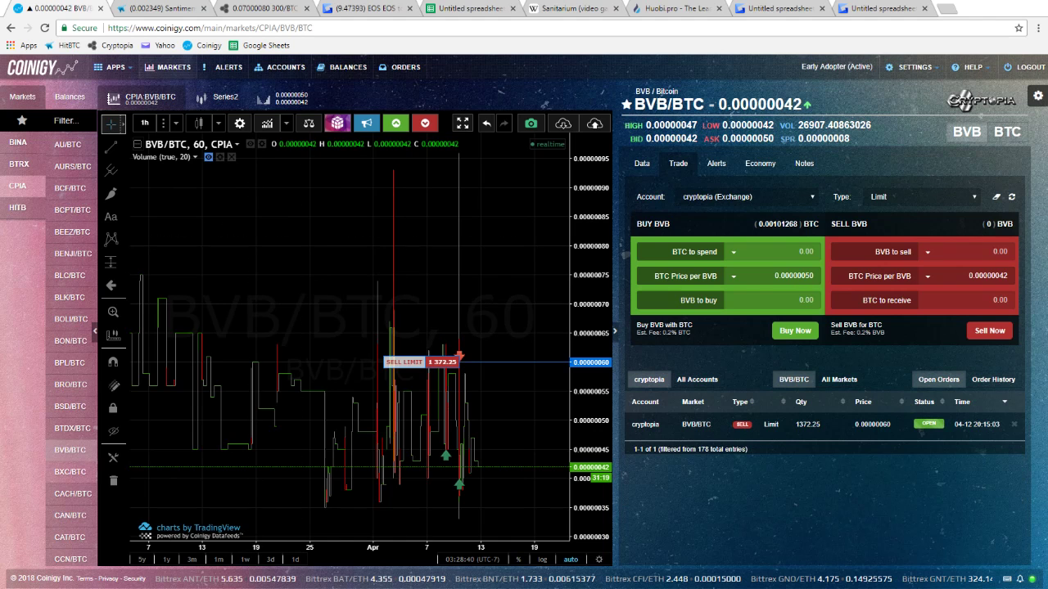
Check BXC/BTC's recent swings and open limit orders, and measure a potential upward move on the chart
click(70, 472)
scroll(426, 329, down, 1)
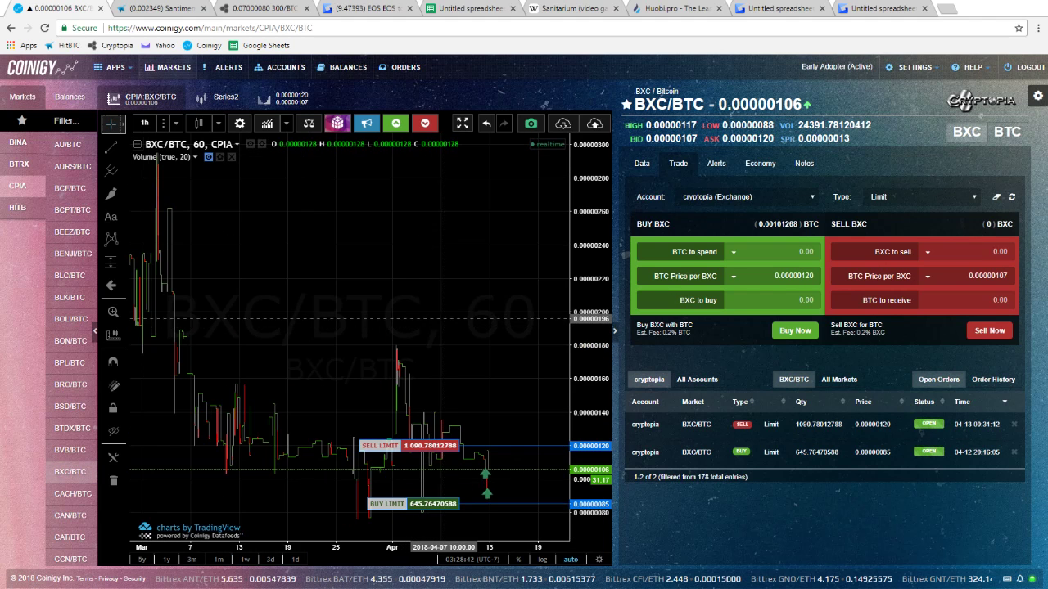
scroll(442, 318, up, 4)
shift+click(488, 468)
click(486, 338)
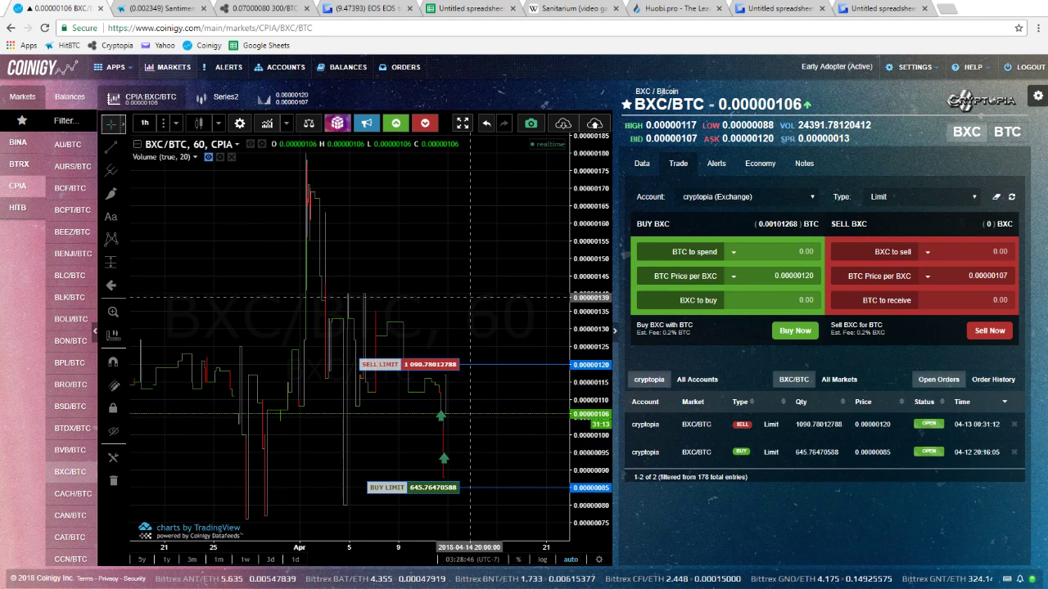
Check the CACH/BTC and CAN/BTC charts with their open orders, and measure a price move on CAN/BTC
click(69, 494)
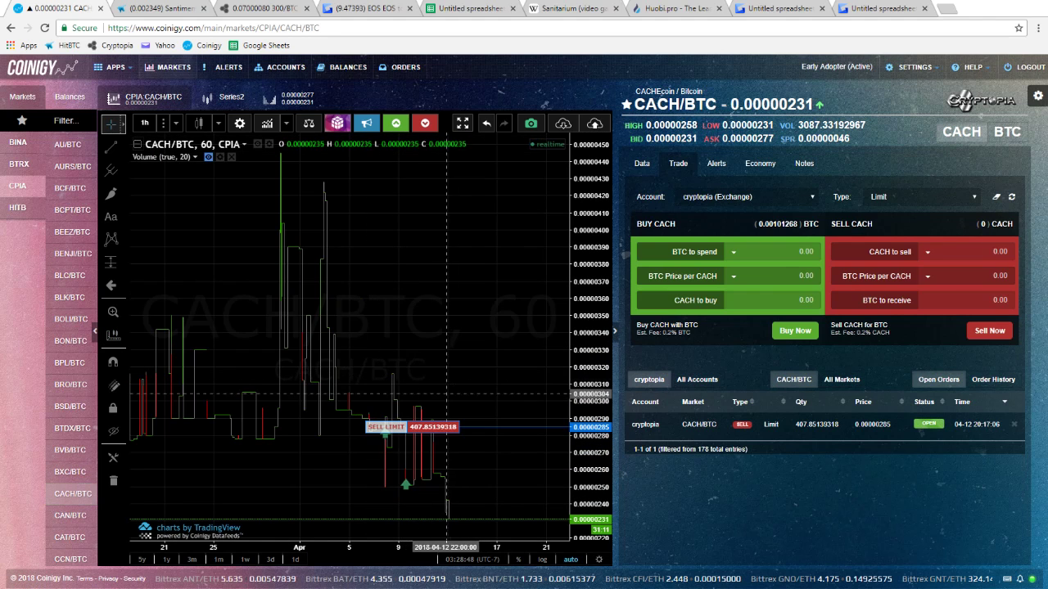
shift+click(429, 479)
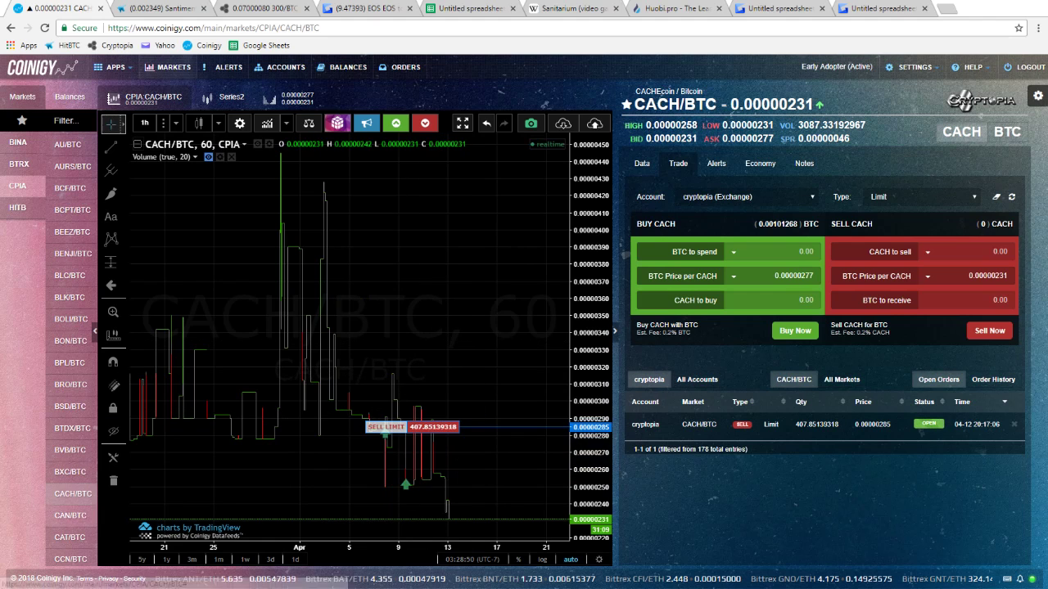
click(69, 516)
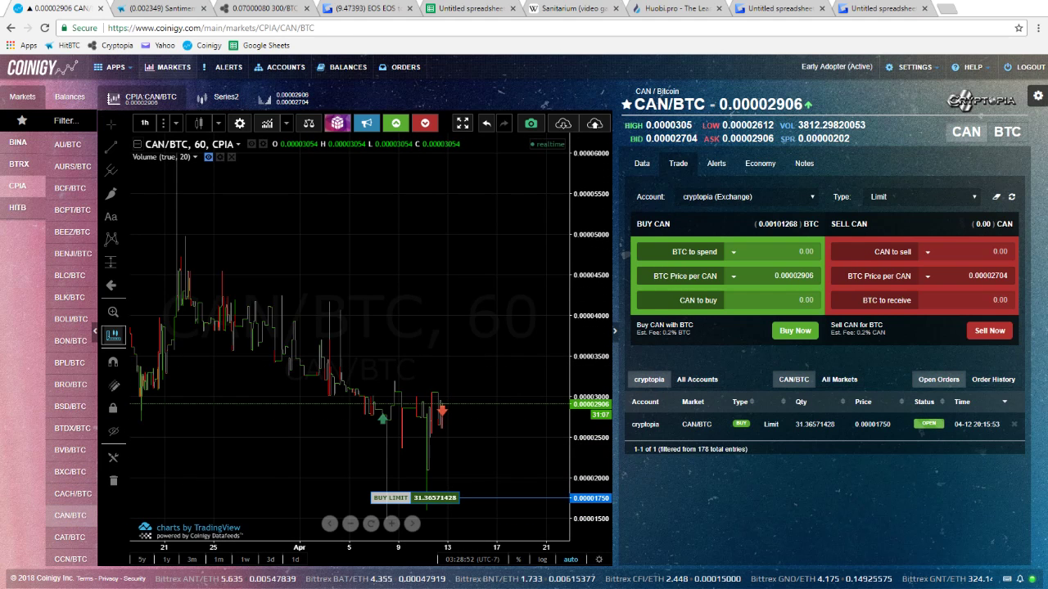
click(471, 404)
click(407, 287)
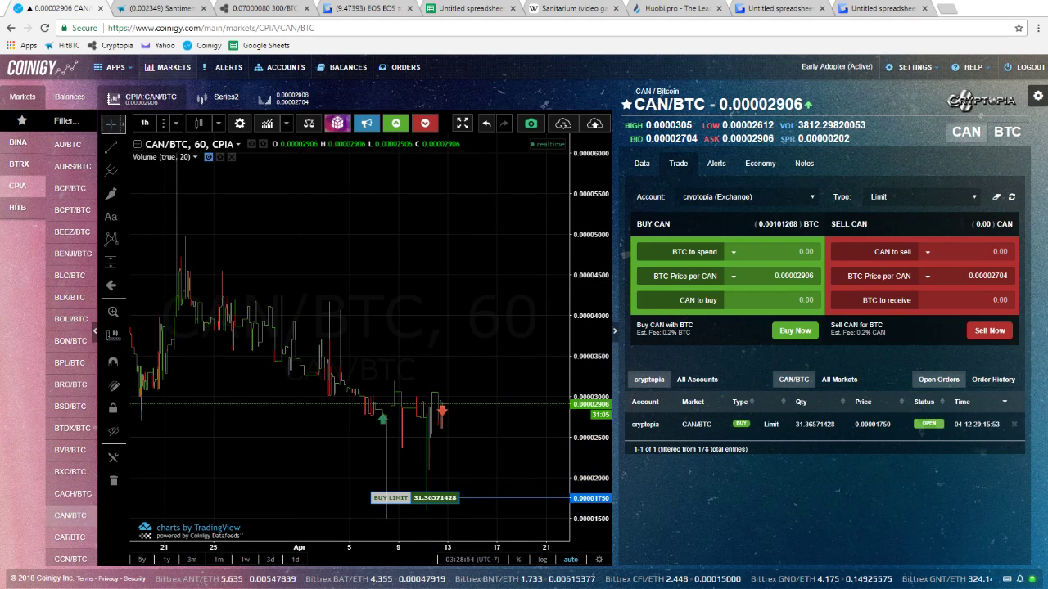
Check CAT/BTC and measure the rise from the current price to between its two sell limits, clearing the measurement
click(70, 538)
shift+click(488, 494)
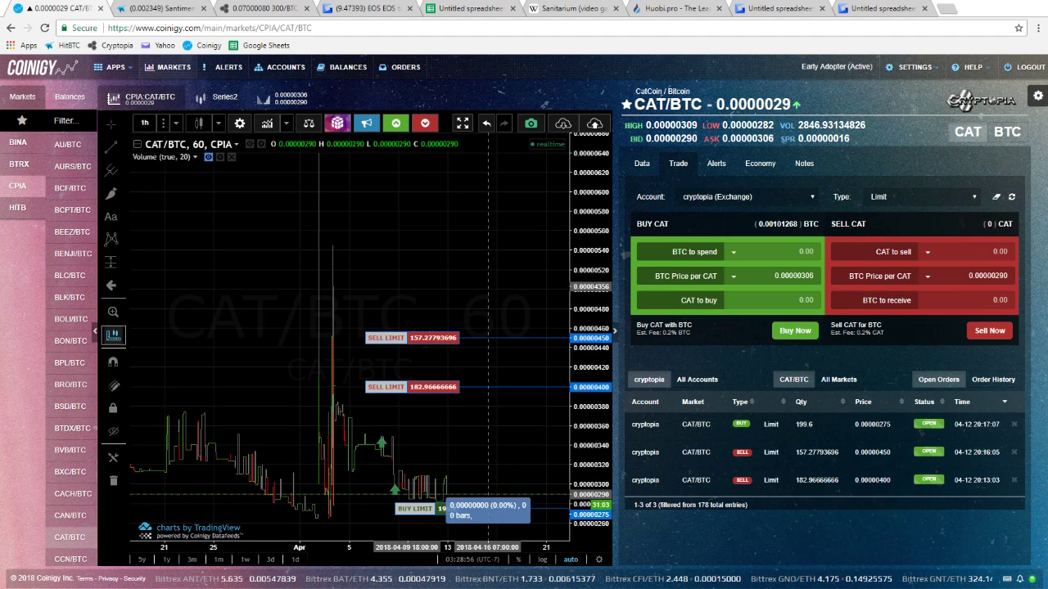
click(463, 355)
click(407, 253)
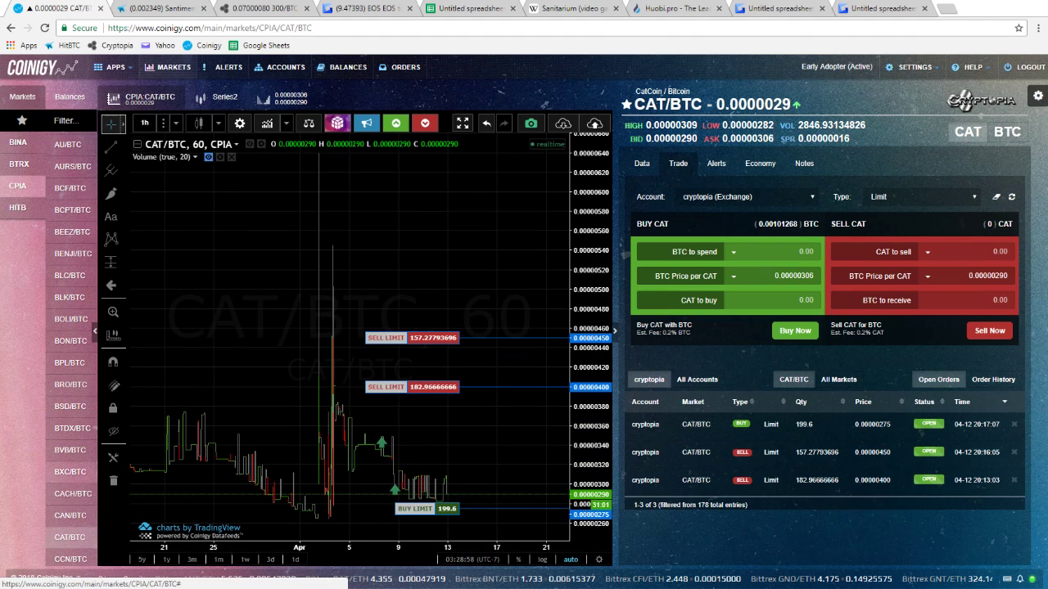
Review the CCN/BTC and CDN/BTC charts and their open limit orders
scroll(72, 471, down, 2)
click(71, 438)
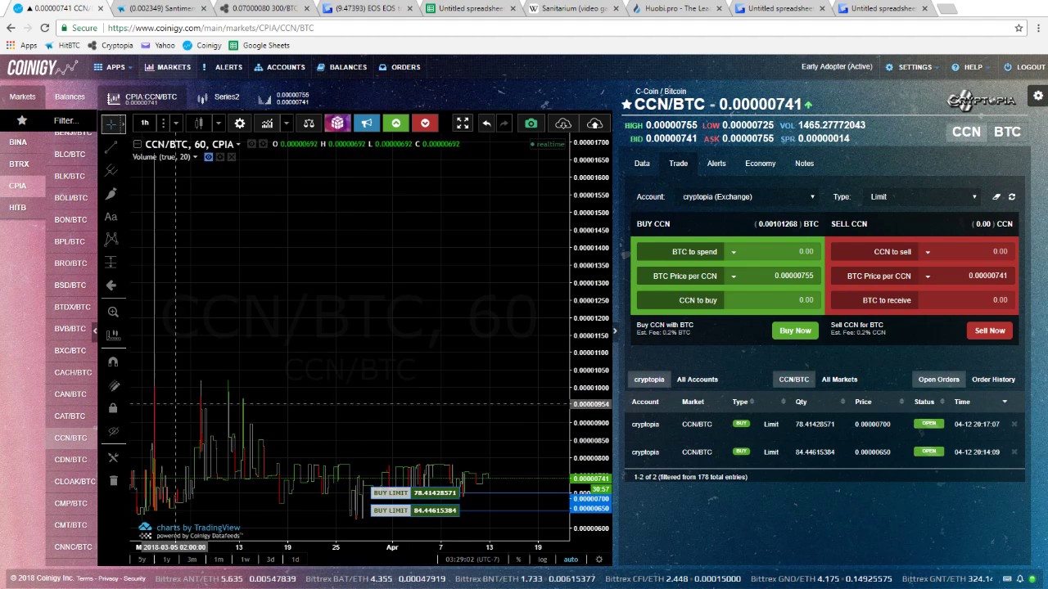
click(71, 459)
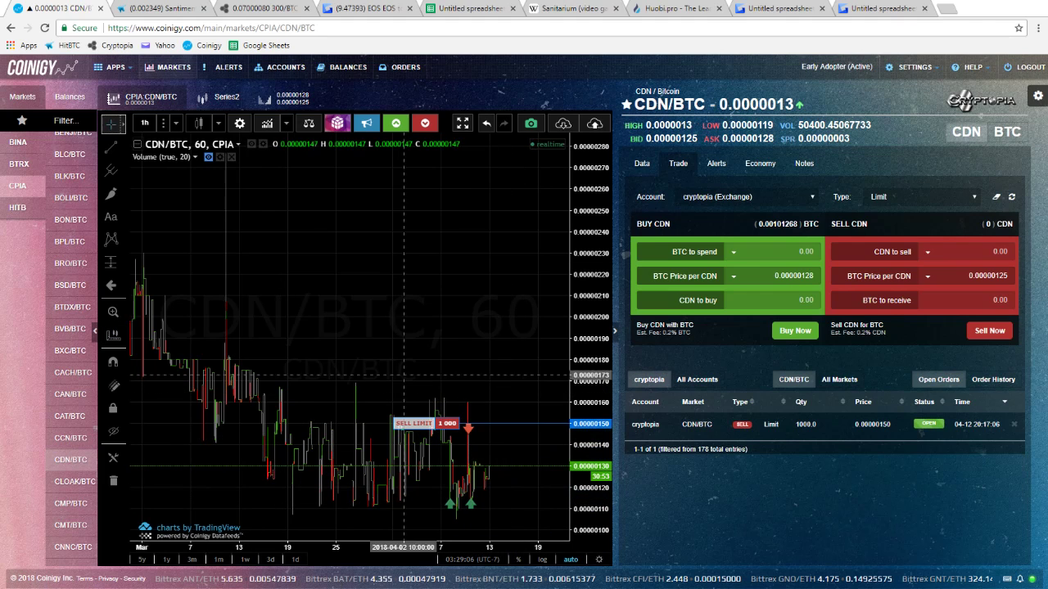
Check CLOAK/BTC and its open order, measure the steep April rise, and examine the earlier price history
click(70, 482)
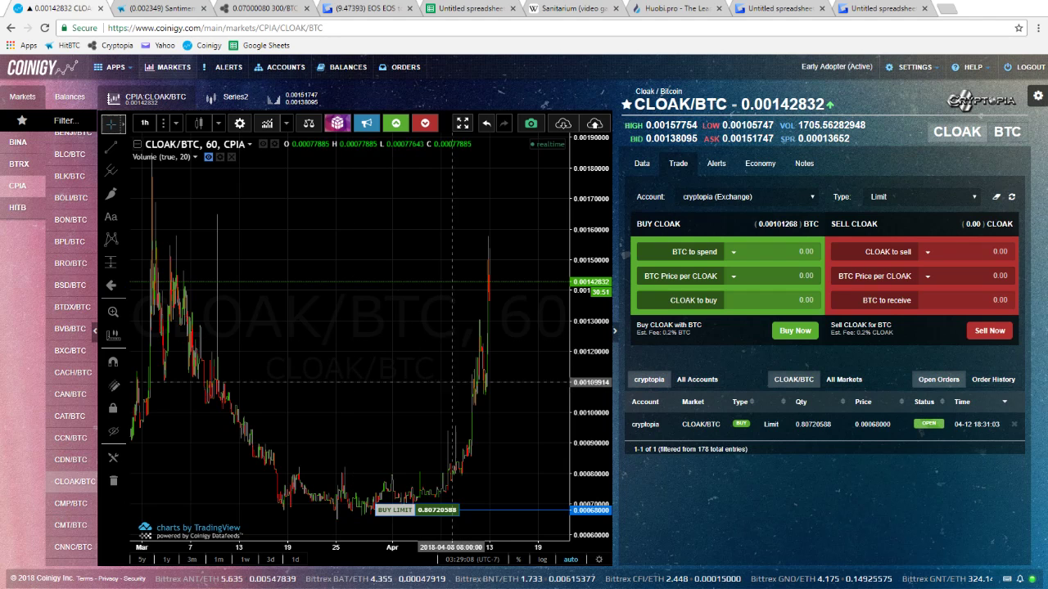
shift+click(467, 494)
click(508, 260)
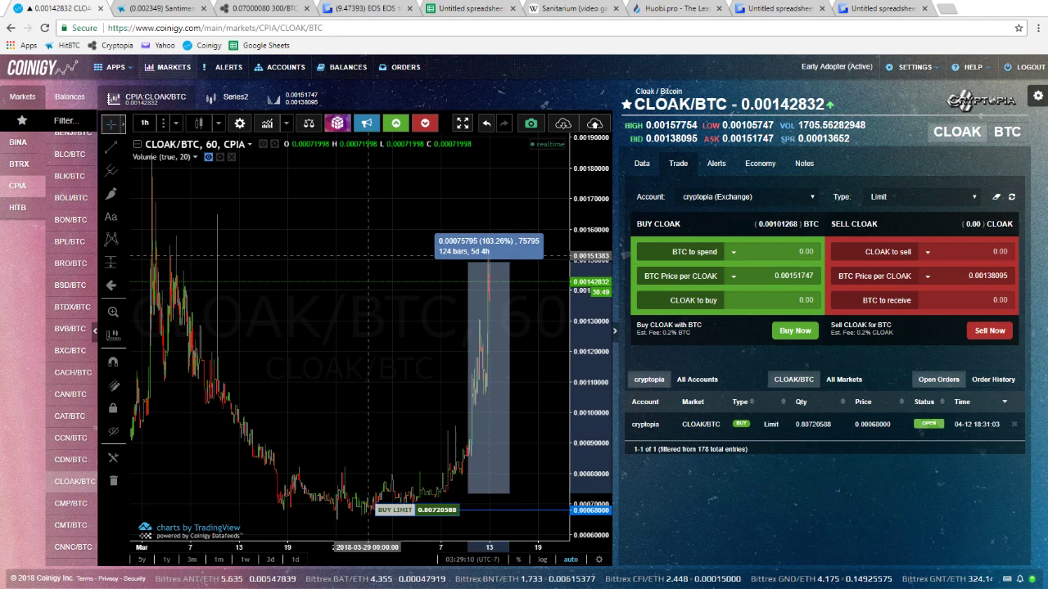
click(368, 255)
scroll(368, 255, down, 1)
drag(345, 348, 327, 301)
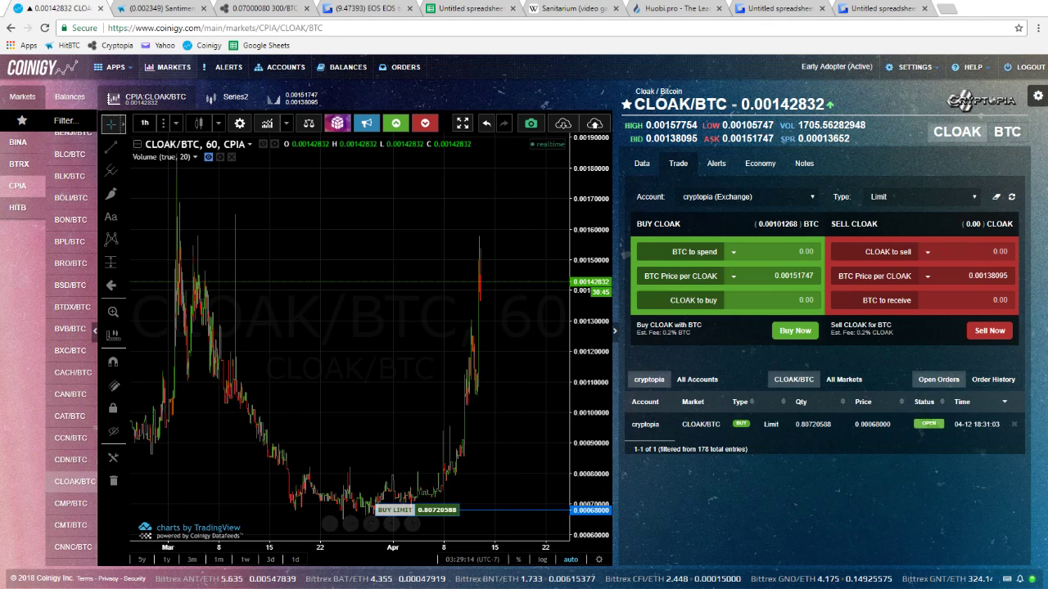
Cancel the CLOAK/BTC buy limit order at 0.00068000 and remove the market from favorites
click(1013, 424)
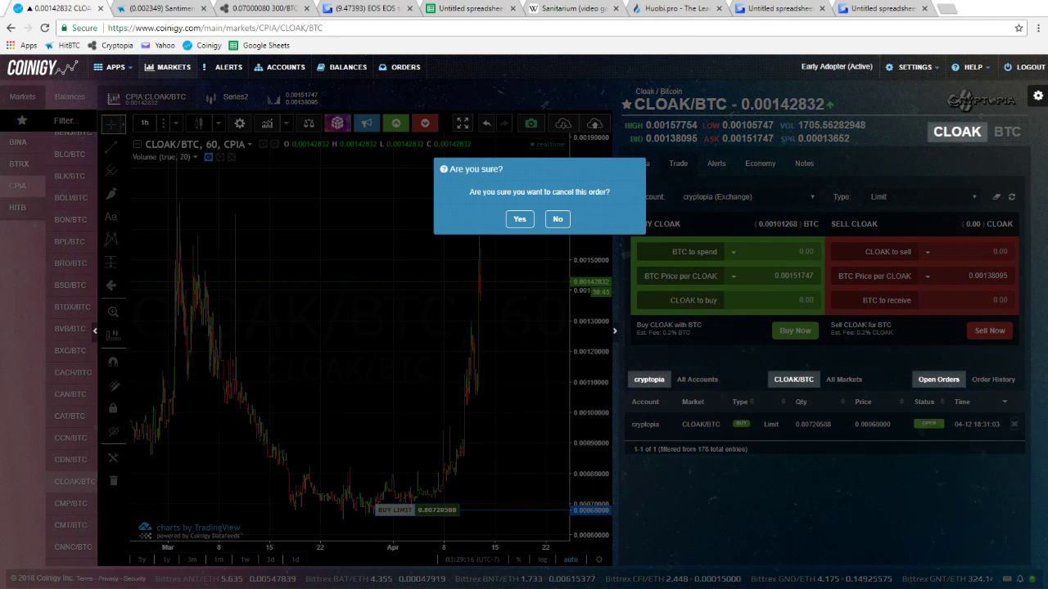
click(519, 219)
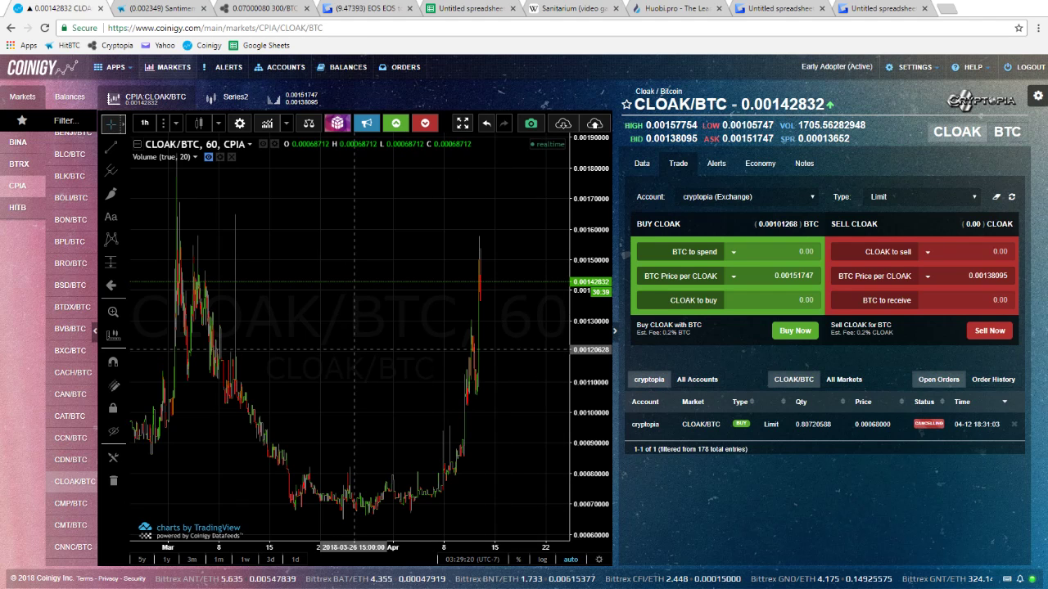
drag(259, 351, 408, 367)
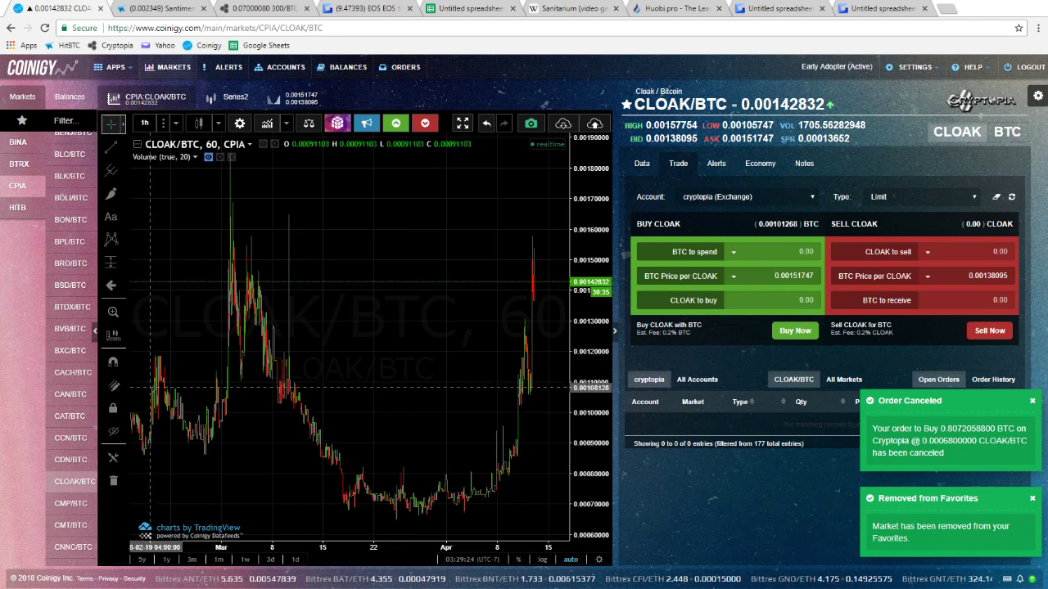
Review CMP/BTC's open buy limit against its earlier and most recent price history
click(71, 503)
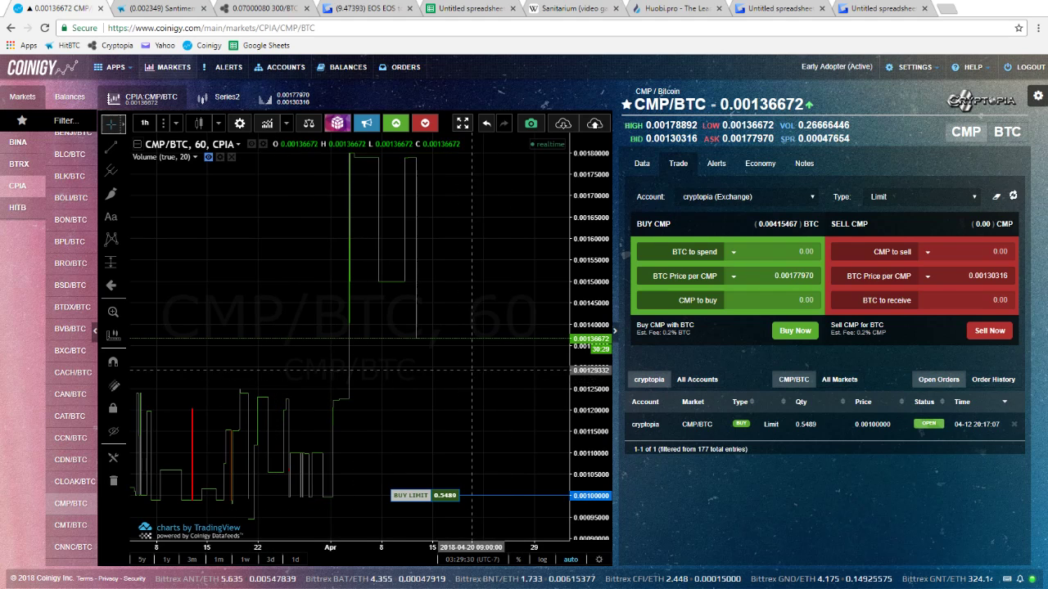
drag(232, 388, 434, 373)
mouse_move(342, 368)
mouse_down()
mouse_move(465, 352)
mouse_move(338, 361)
mouse_up()
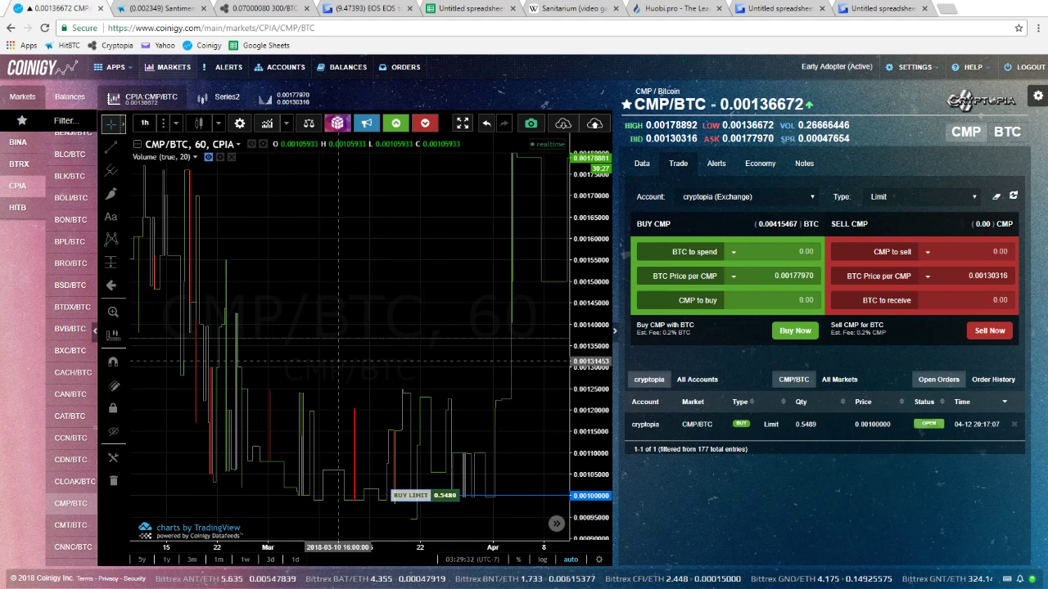
scroll(338, 360, right, 5)
Check CMT/BTC's open buy limit against its longer price history and latest swings
click(71, 525)
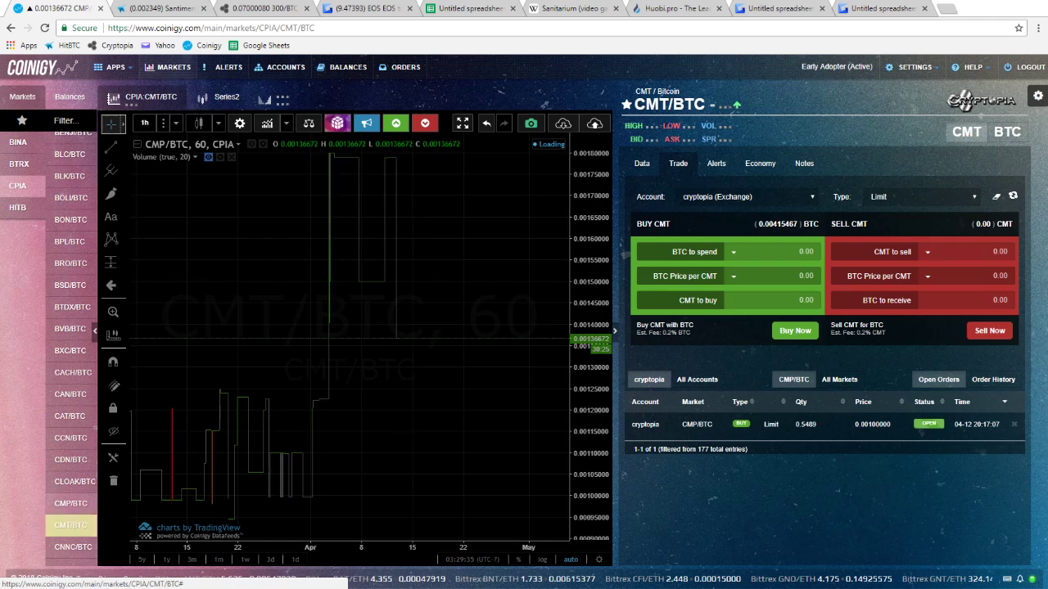
drag(438, 369, 466, 375)
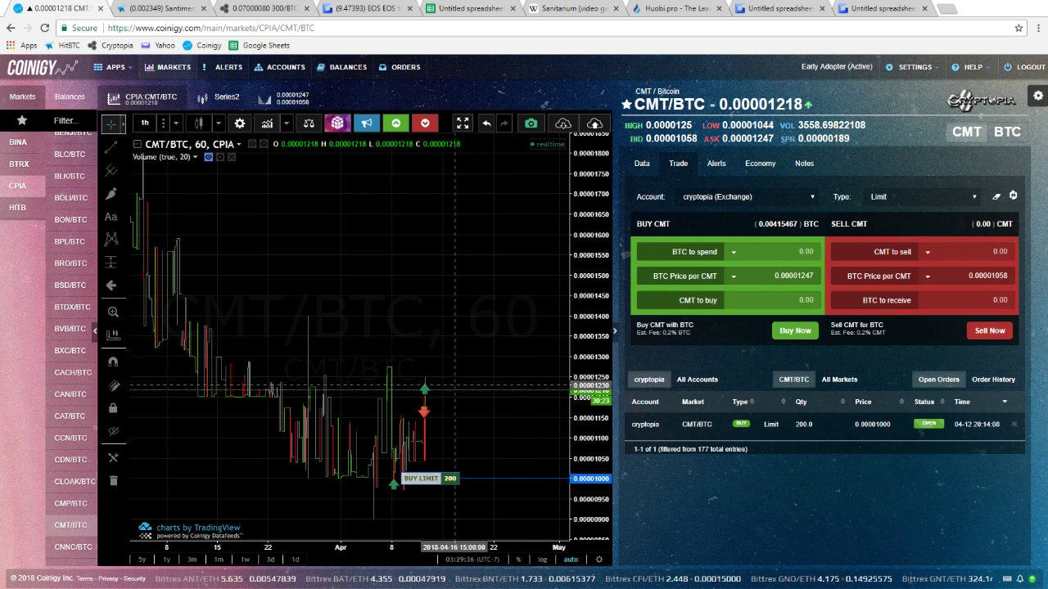
drag(455, 316, 516, 316)
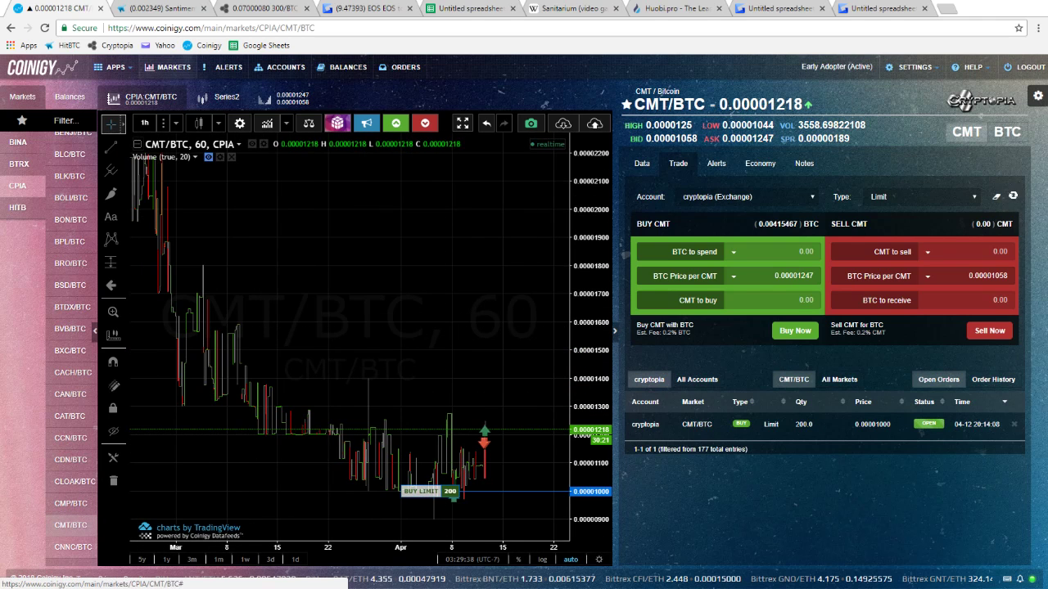
scroll(491, 277, up, 3)
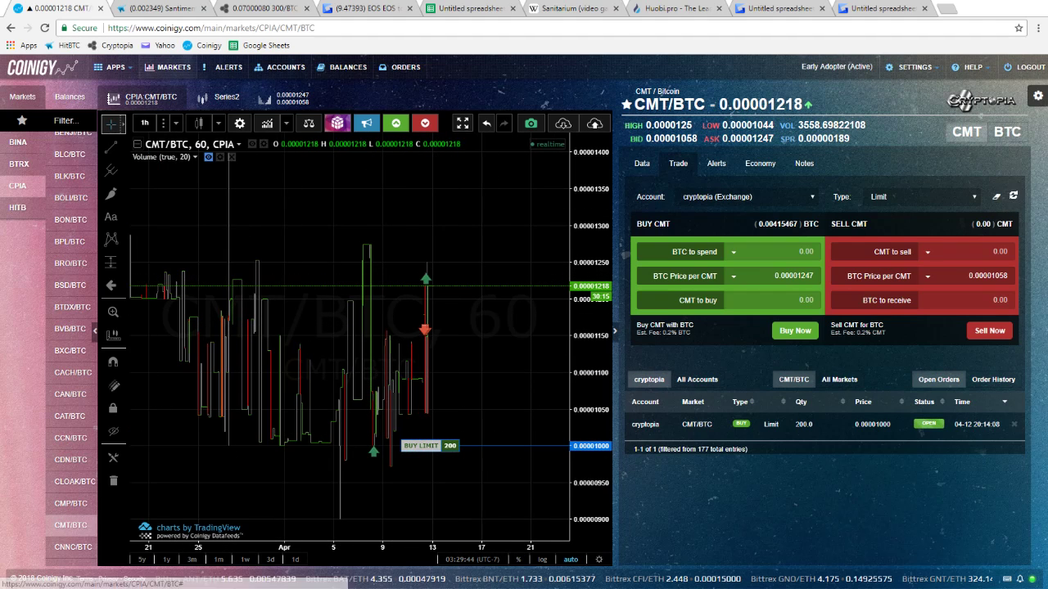
Review the CNNC/BTC and CNO/BTC charts and their open limit orders, examining CNNC/BTC's recent swings more closely
click(72, 546)
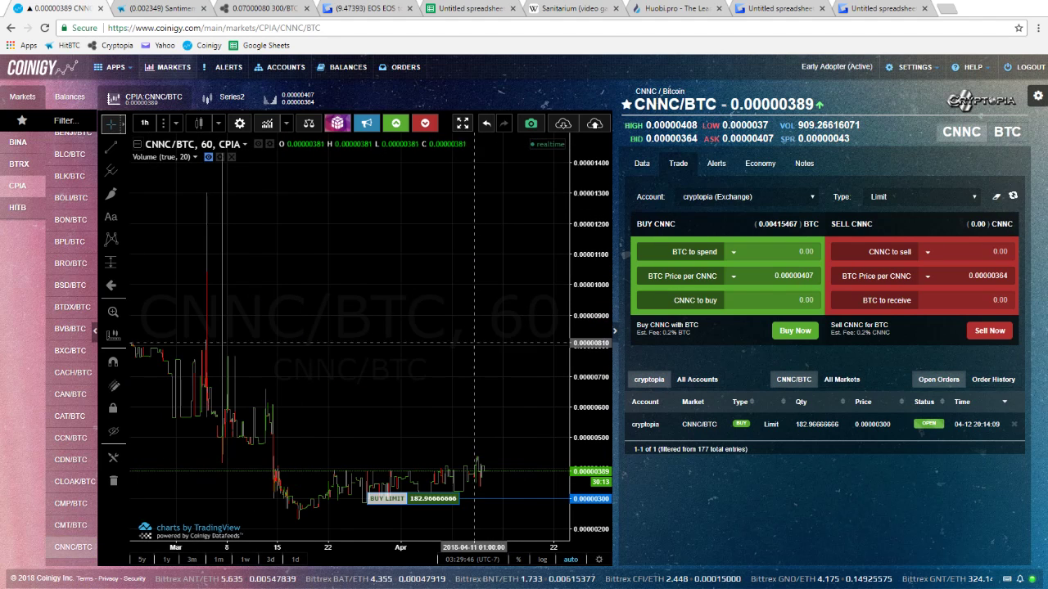
scroll(467, 359, up, 4)
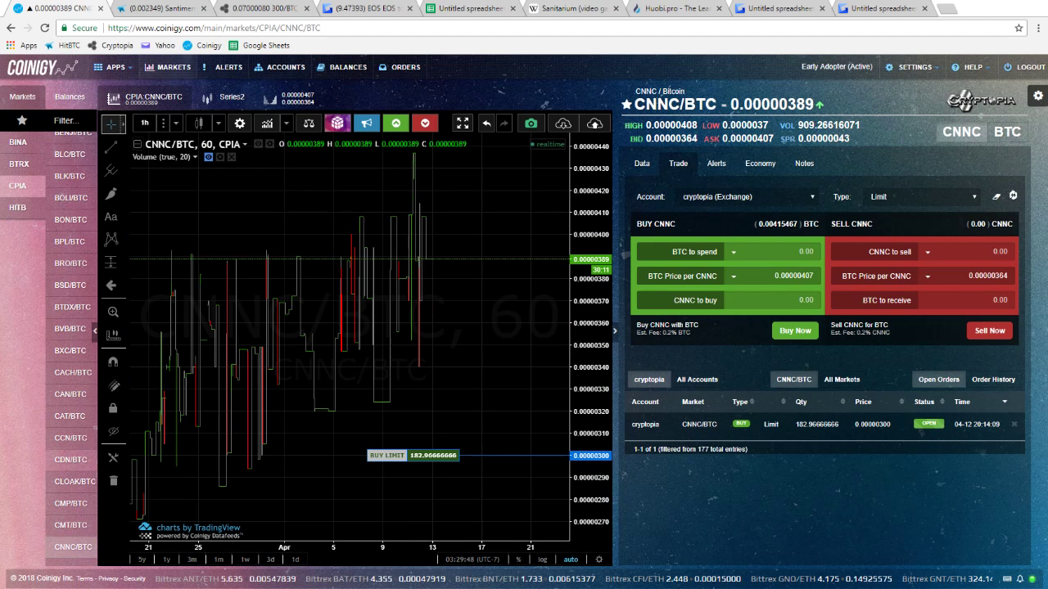
scroll(74, 458, down, 2)
click(70, 447)
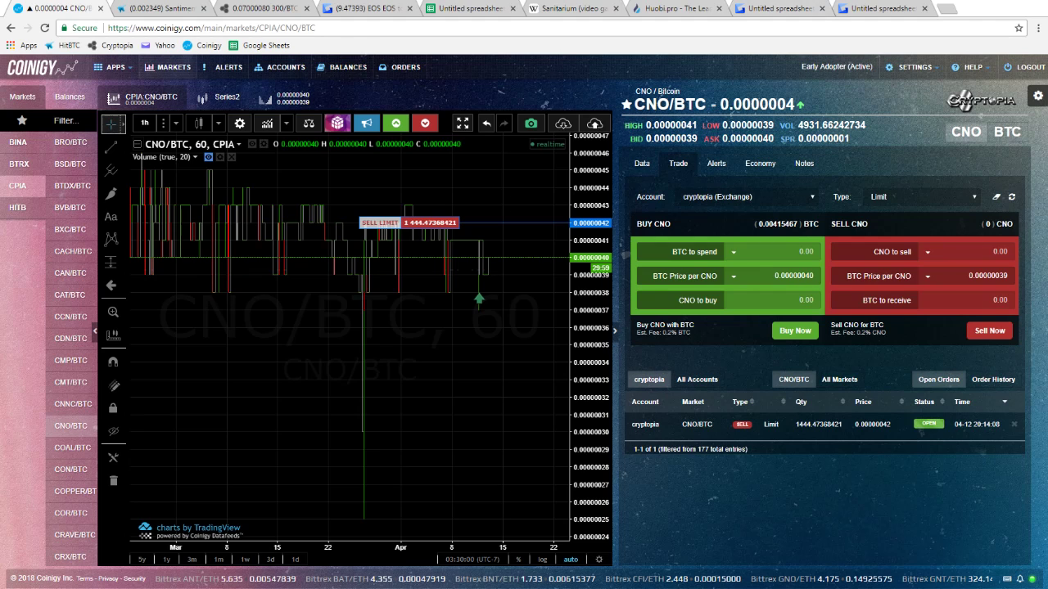
mouse_move(444, 587)
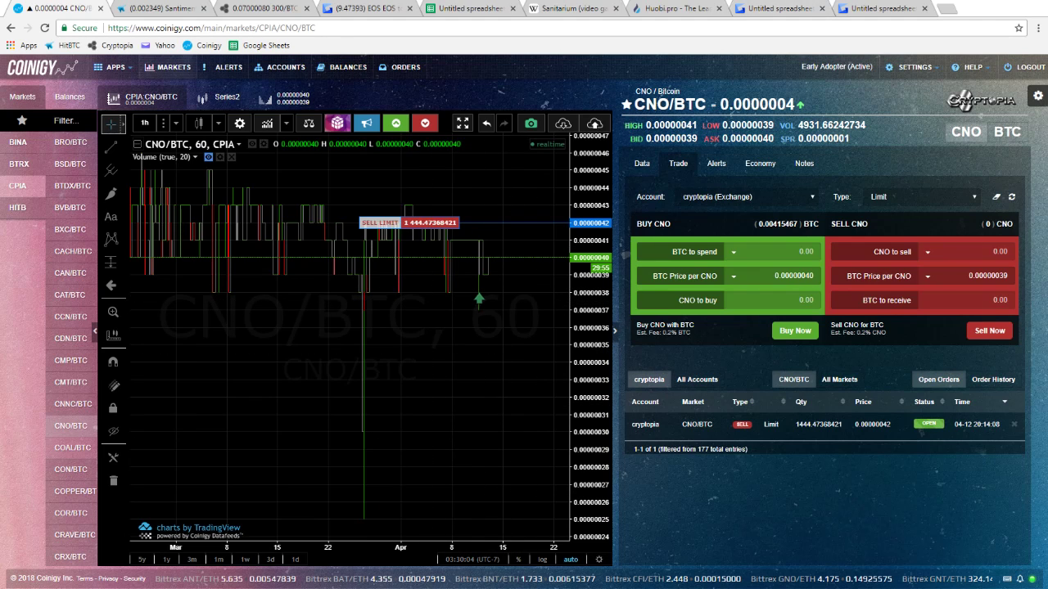
Examine COAL/BTC's recent price action around its buy limit, and check the CON/BTC chart and open order
click(72, 448)
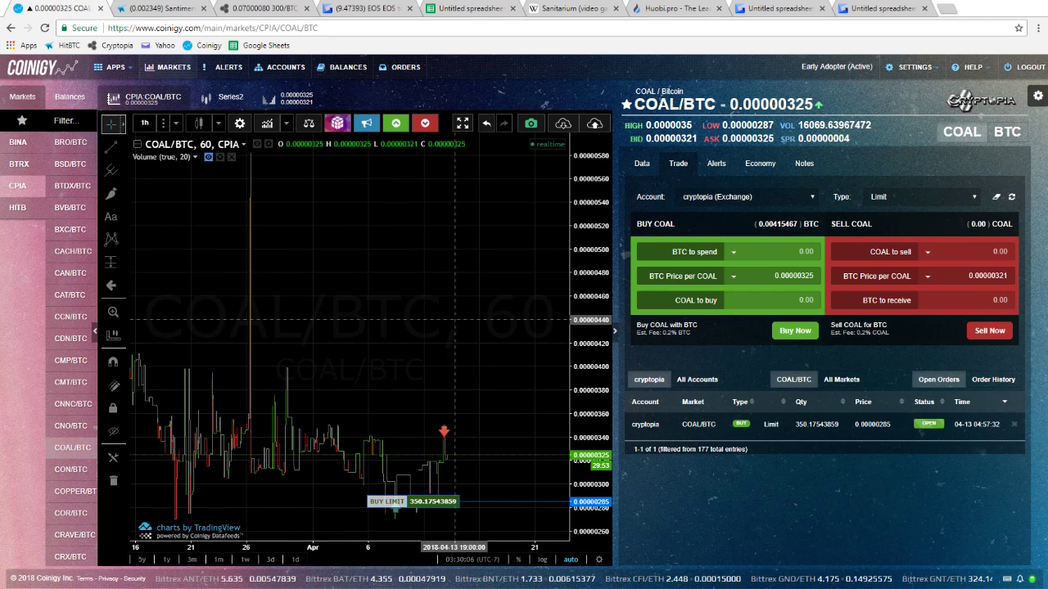
scroll(364, 475, up, 3)
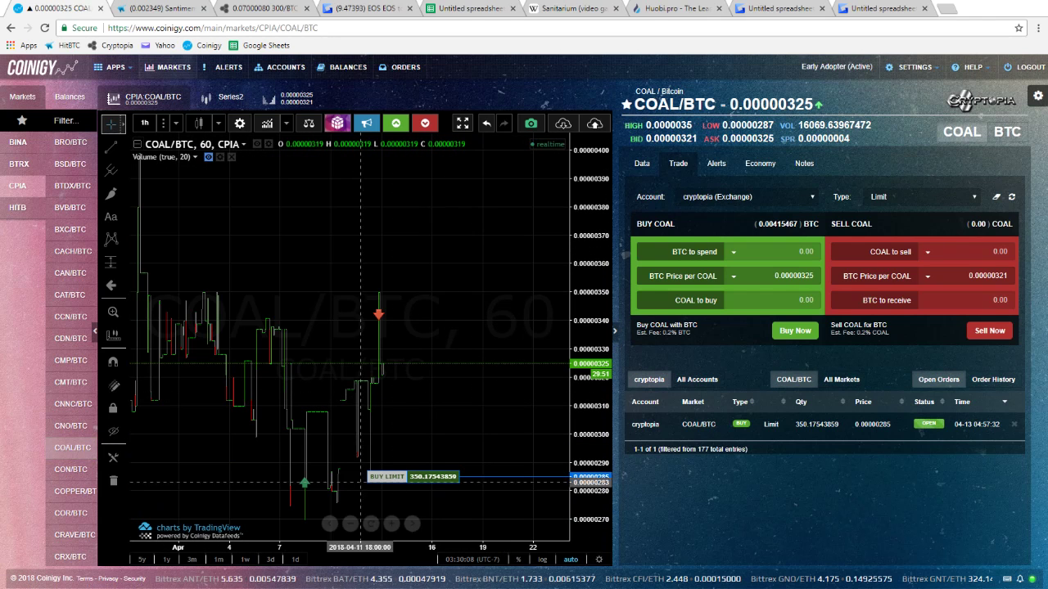
click(72, 470)
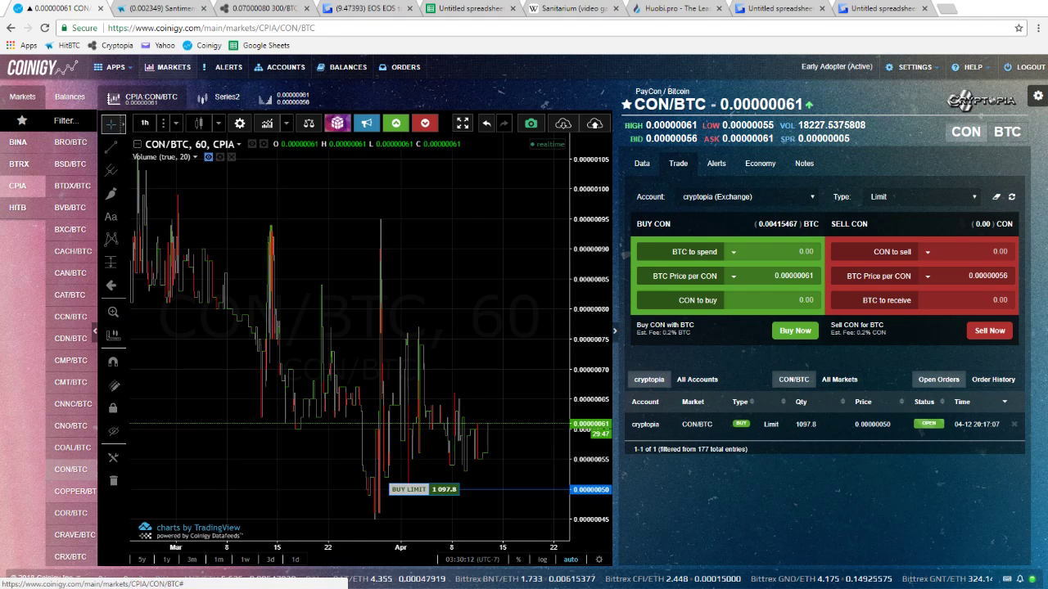
Check COPPER/BTC's recent price spike and swings against its open buy limit at 0.00000016
click(72, 491)
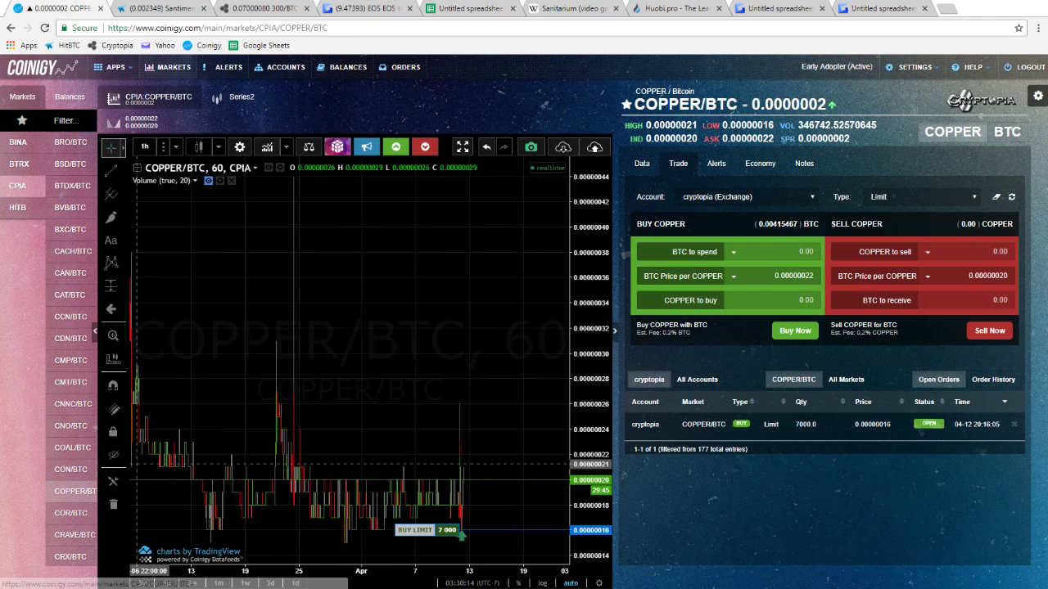
scroll(444, 350, up, 5)
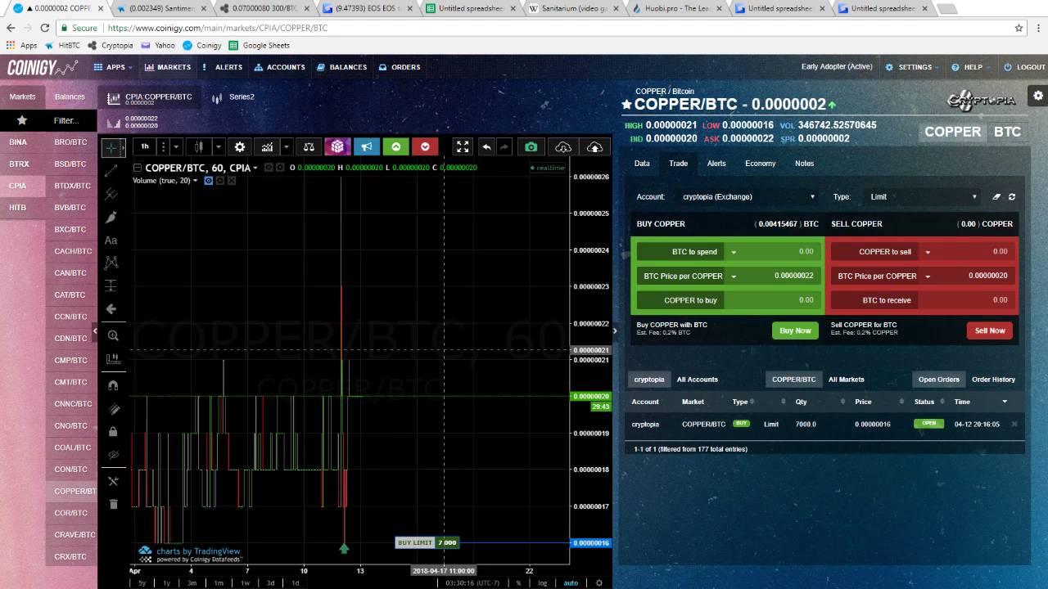
scroll(449, 350, down, 2)
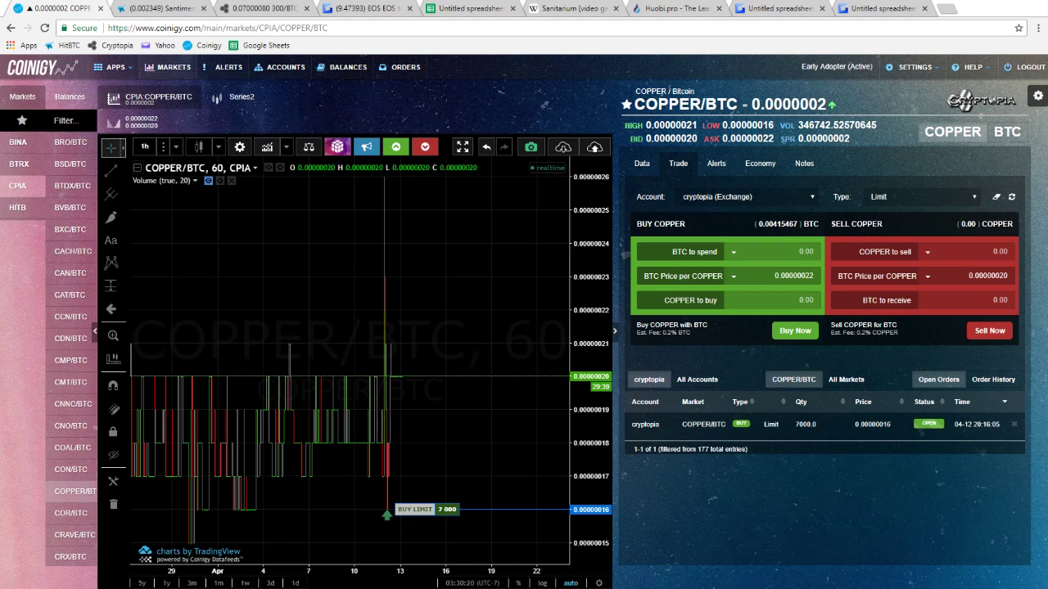
Compare COPPER/BTC's open buy order with its executed order history, going back and forth between the two lists
click(993, 380)
click(939, 380)
click(993, 379)
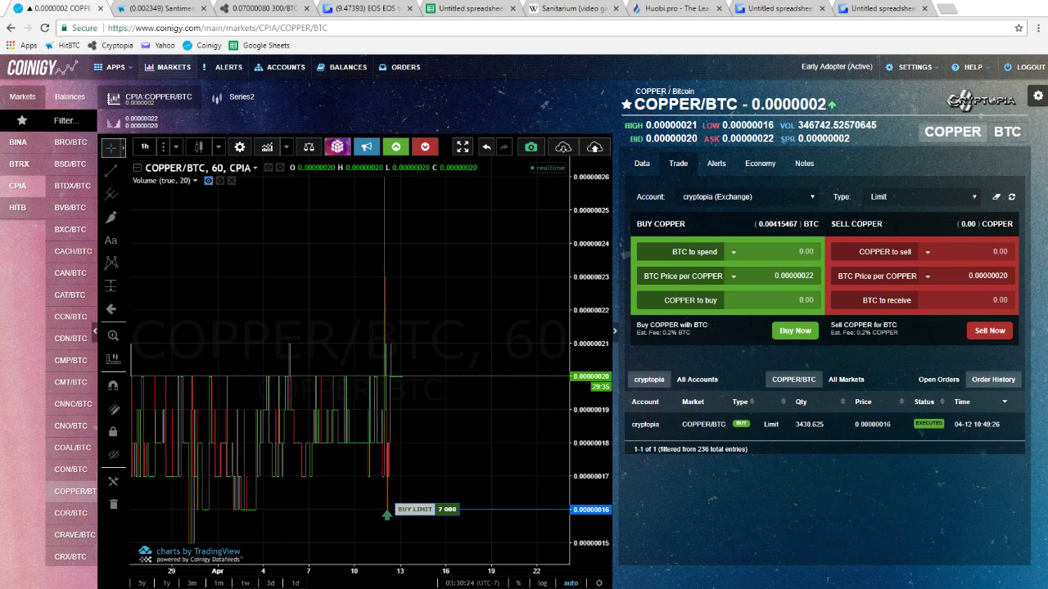
click(938, 380)
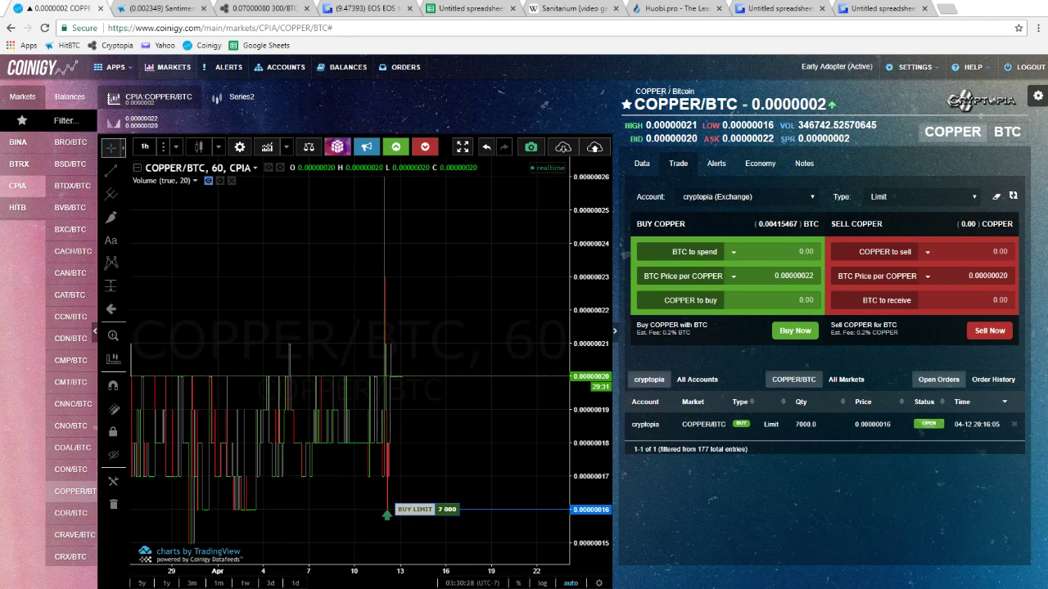
click(993, 380)
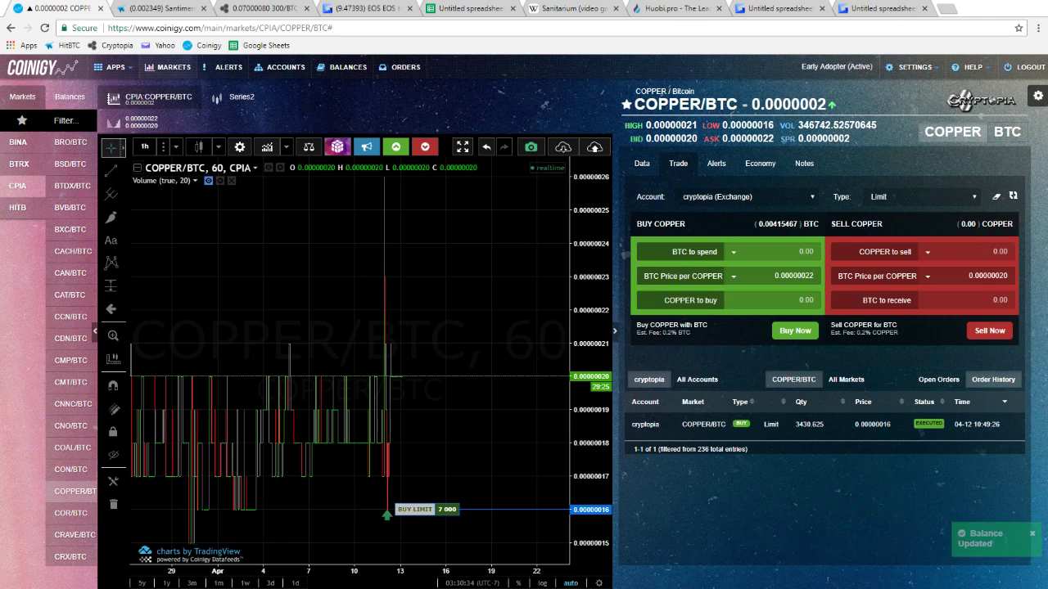
click(938, 380)
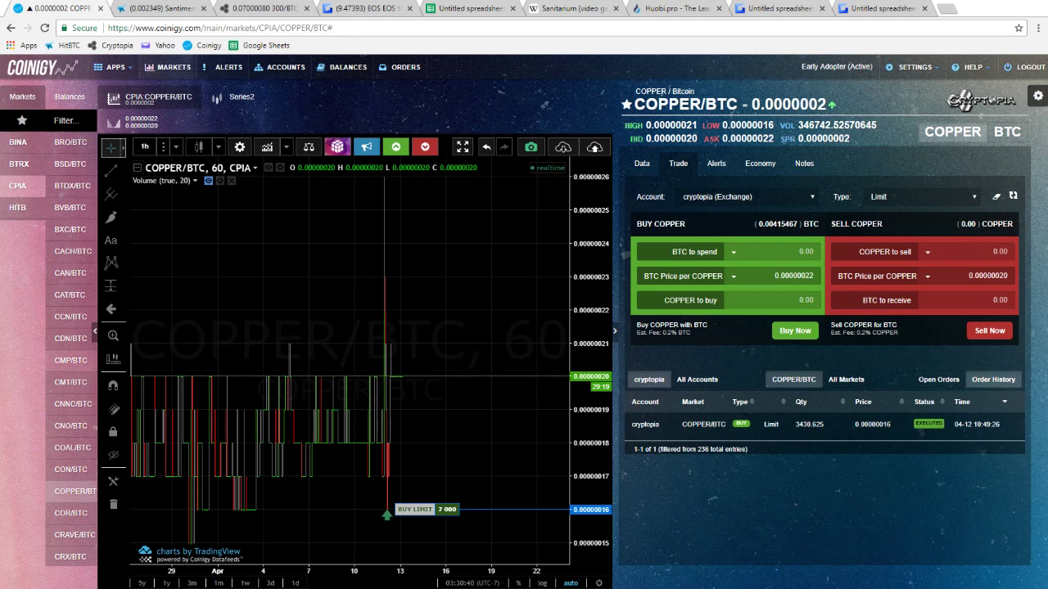
mouse_move(415, 588)
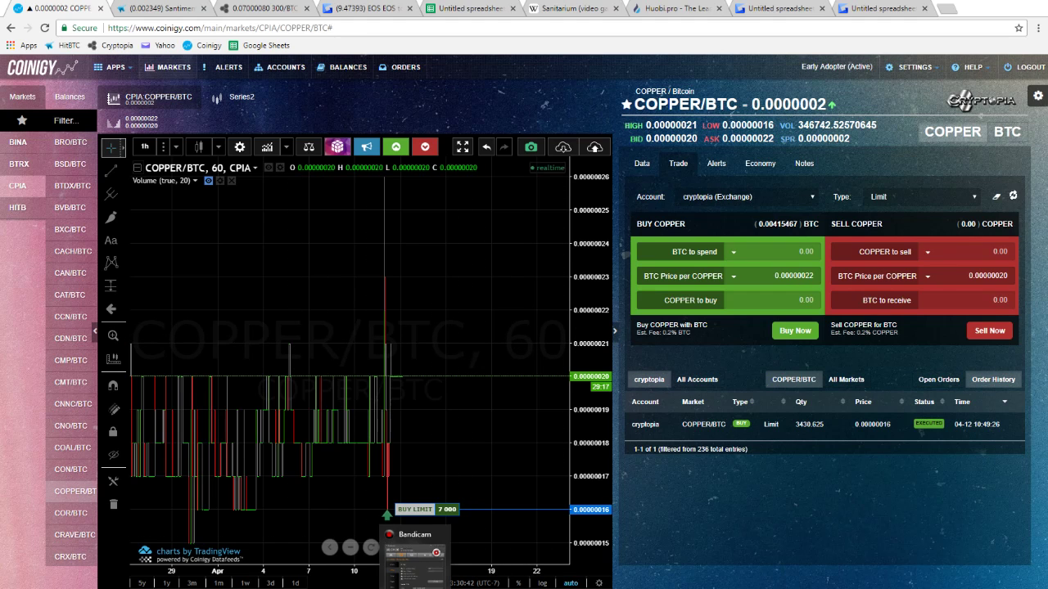